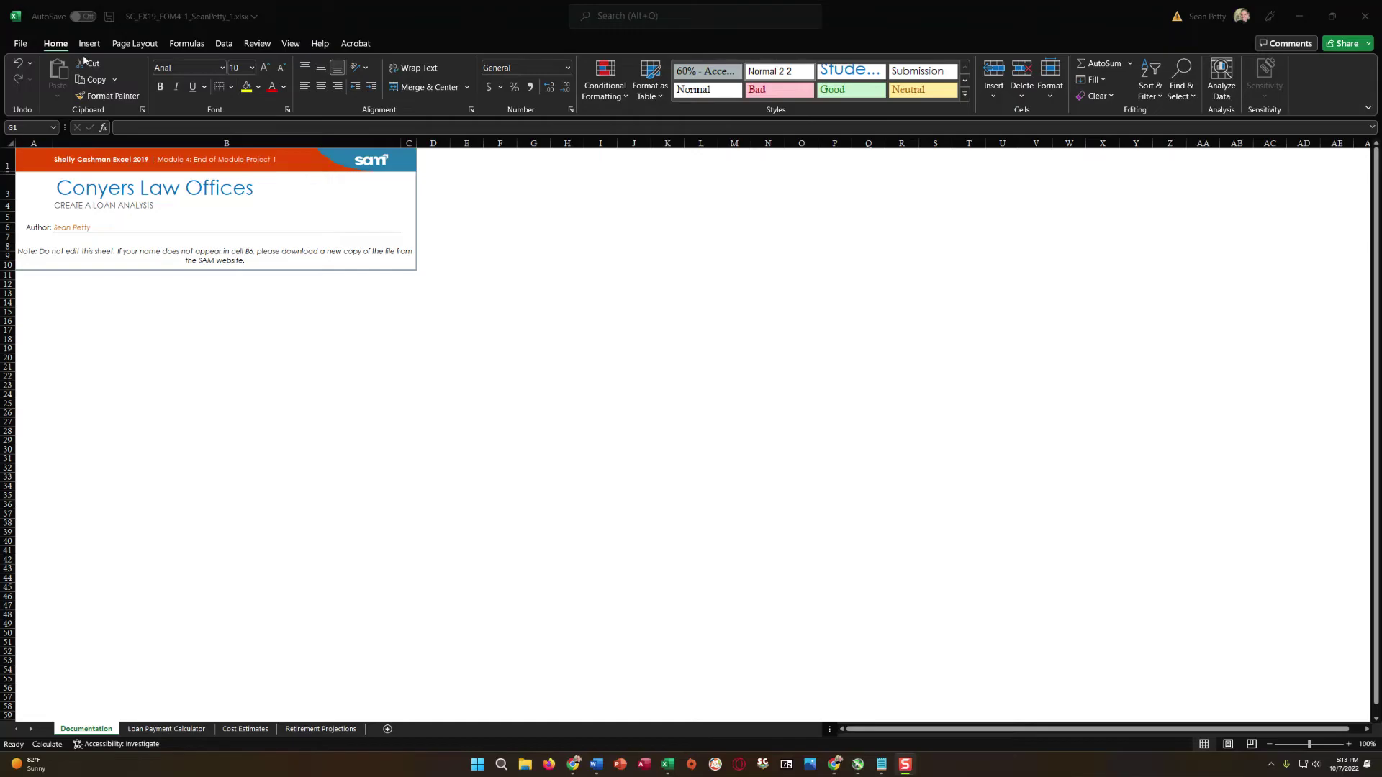
# Look through the workbook's sheets, then return to the Documentation sheet
pyautogui.click(135, 45)
pyautogui.click(66, 48)
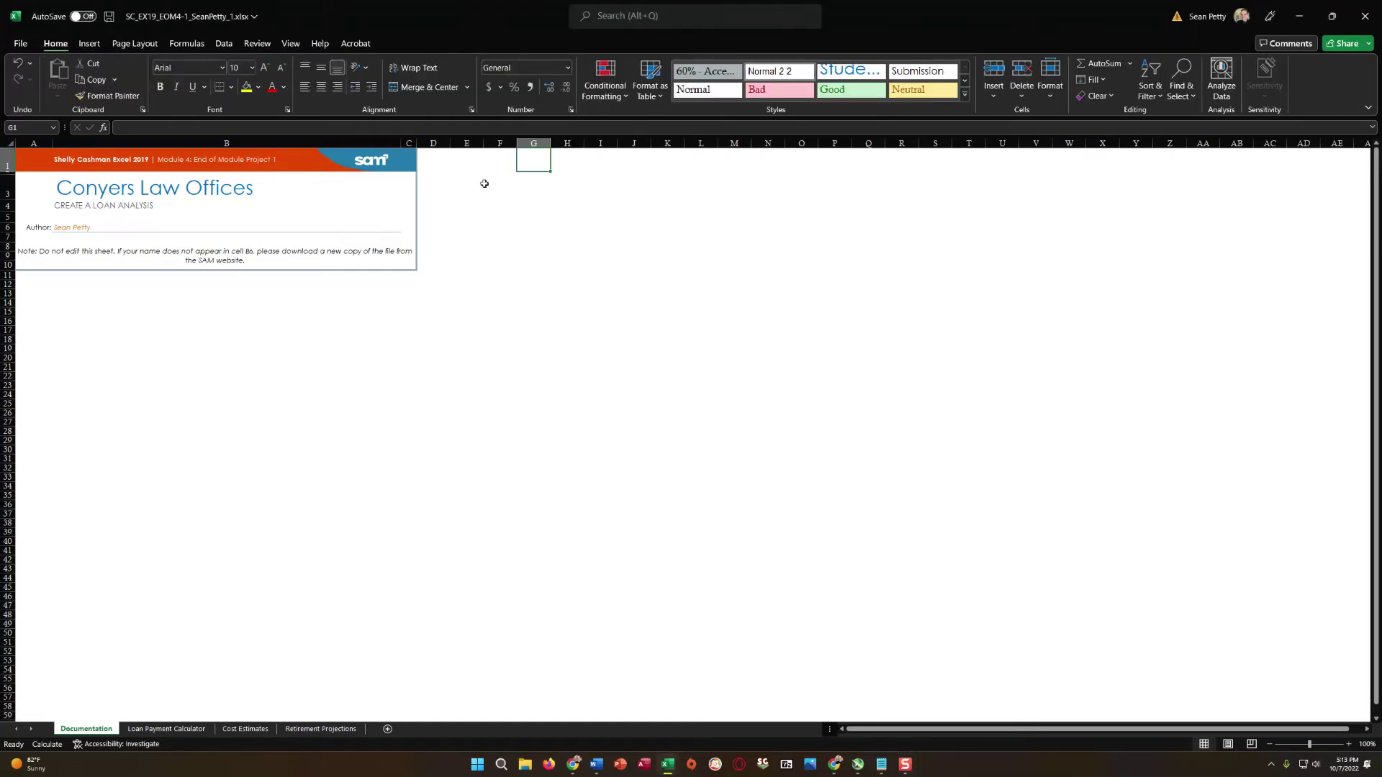
pyautogui.hotkey('ctrl', 'pagedown')
pyautogui.hotkey('ctrl', 'pagedown')
pyautogui.hotkey('ctrl', 'pagedown')
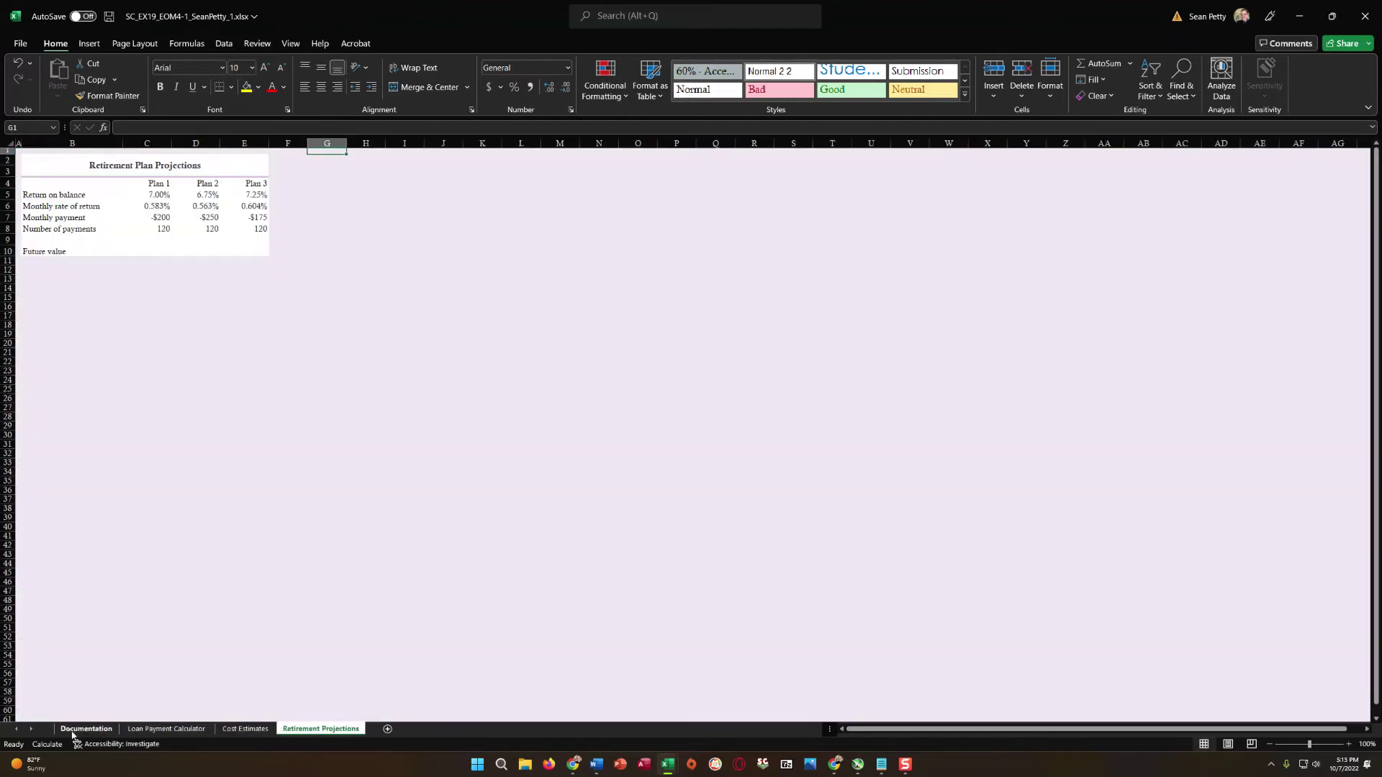
pyautogui.click(79, 729)
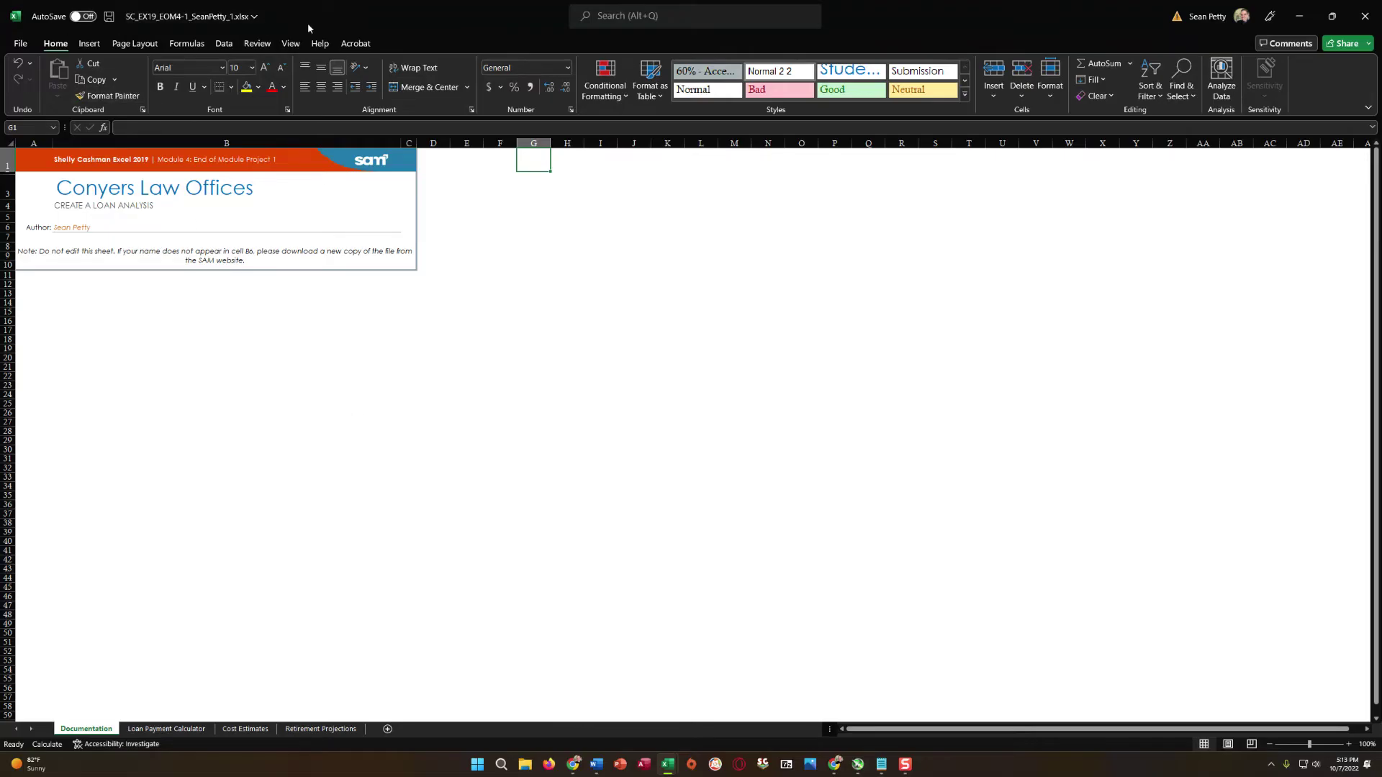
# Save a copy of the workbook, changing the file name's trailing 1 to 2
pyautogui.click(21, 45)
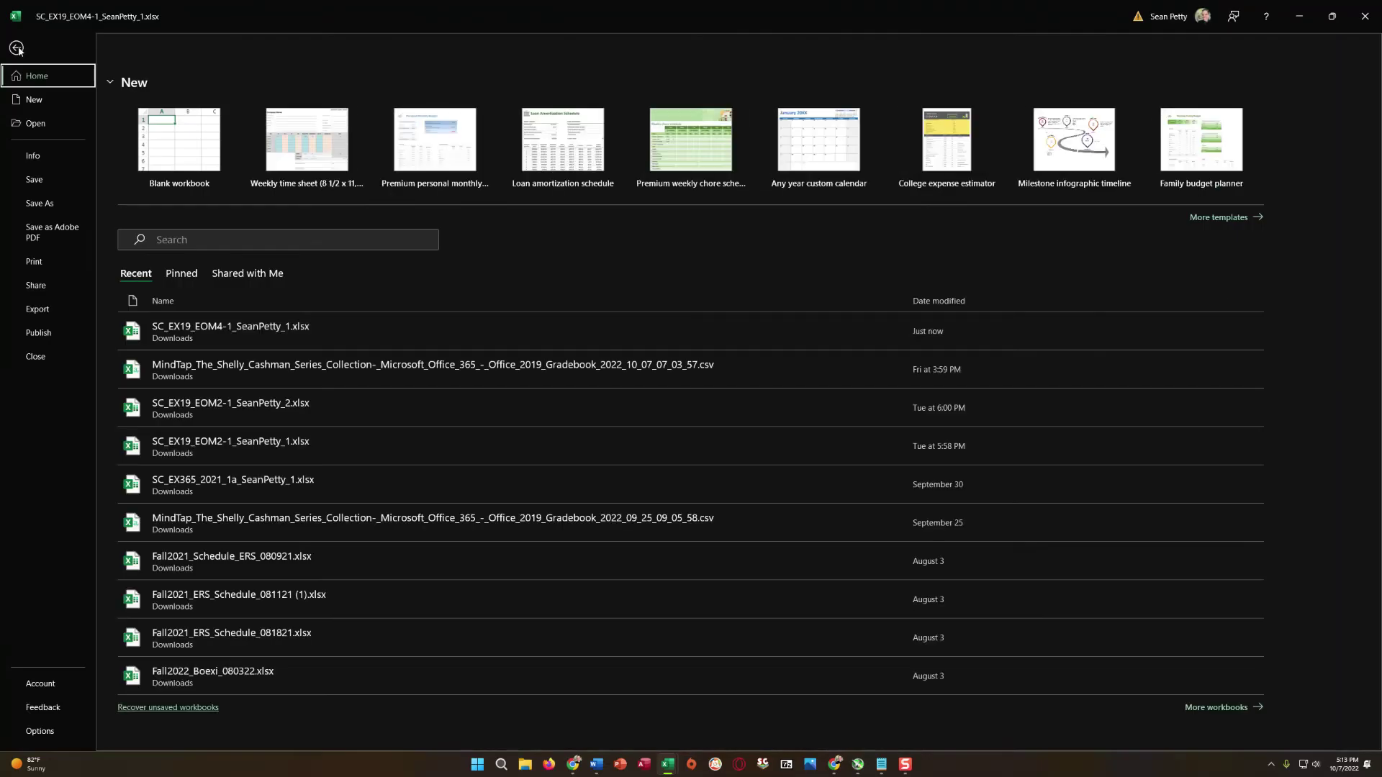
pyautogui.click(17, 48)
pyautogui.click(18, 45)
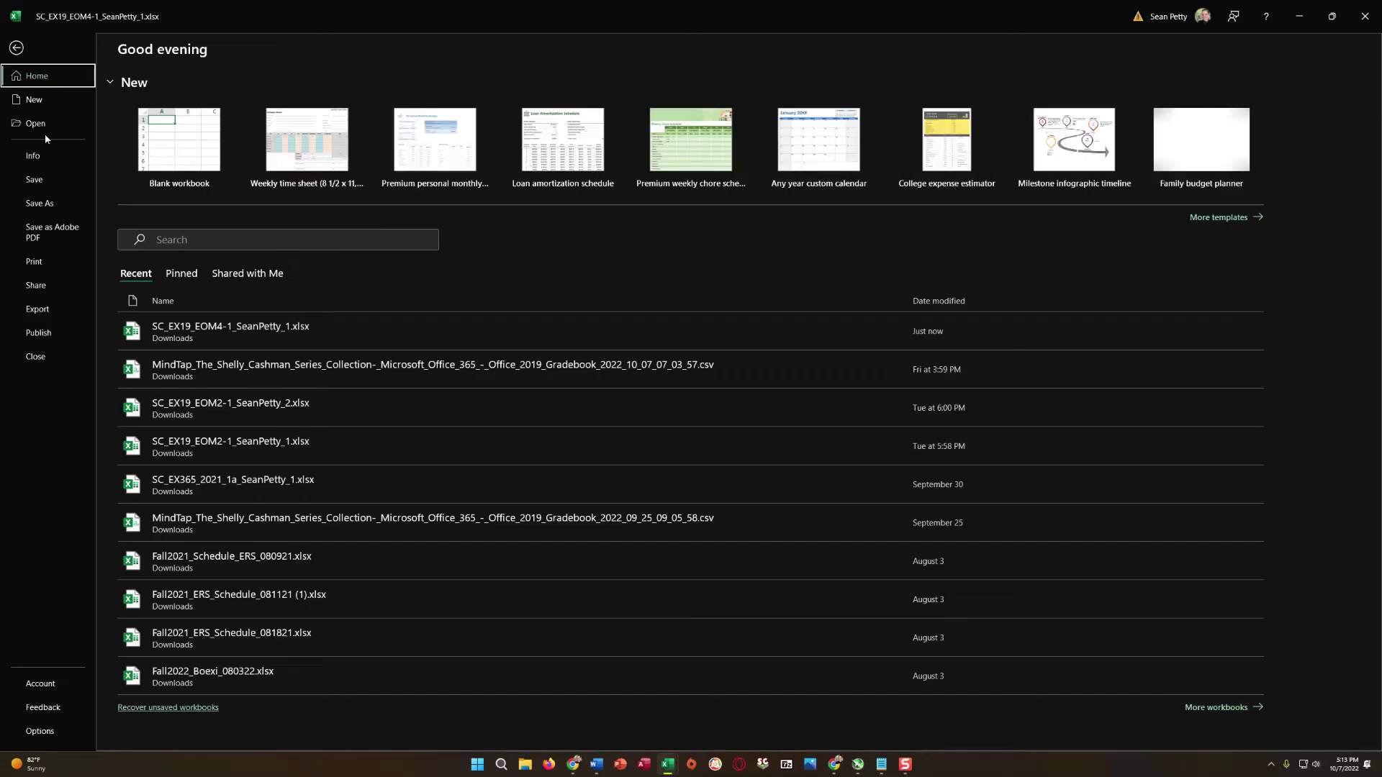
pyautogui.click(43, 205)
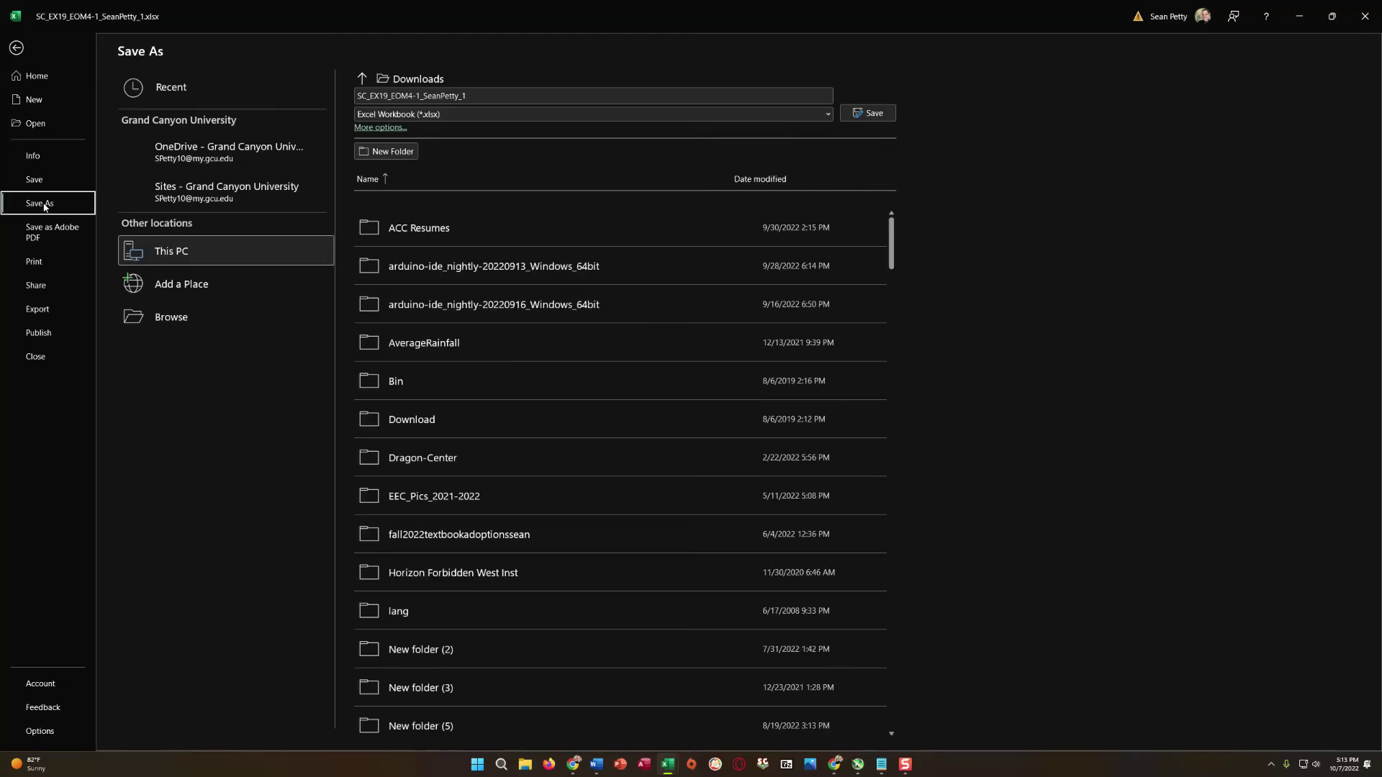
pyautogui.click(492, 95)
pyautogui.click(490, 94)
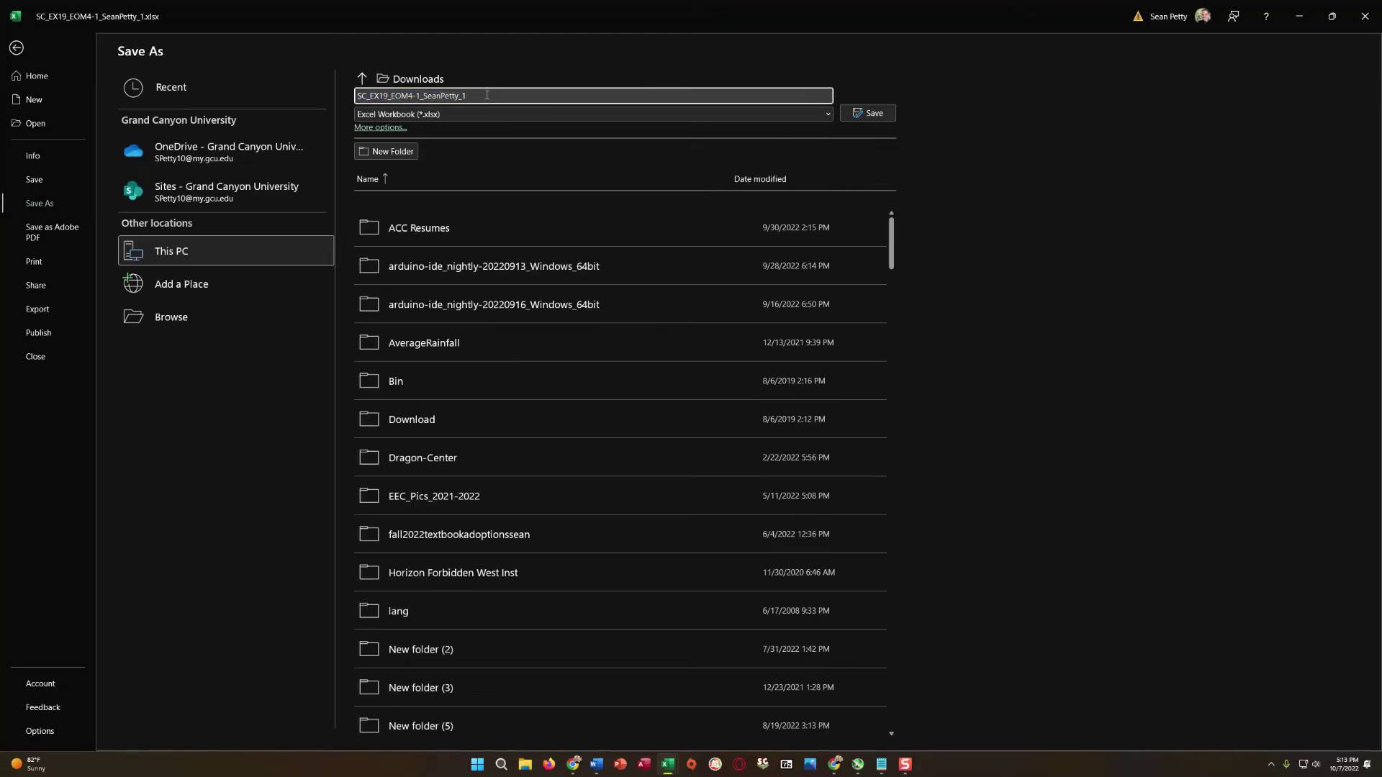
pyautogui.press('BackSpace')
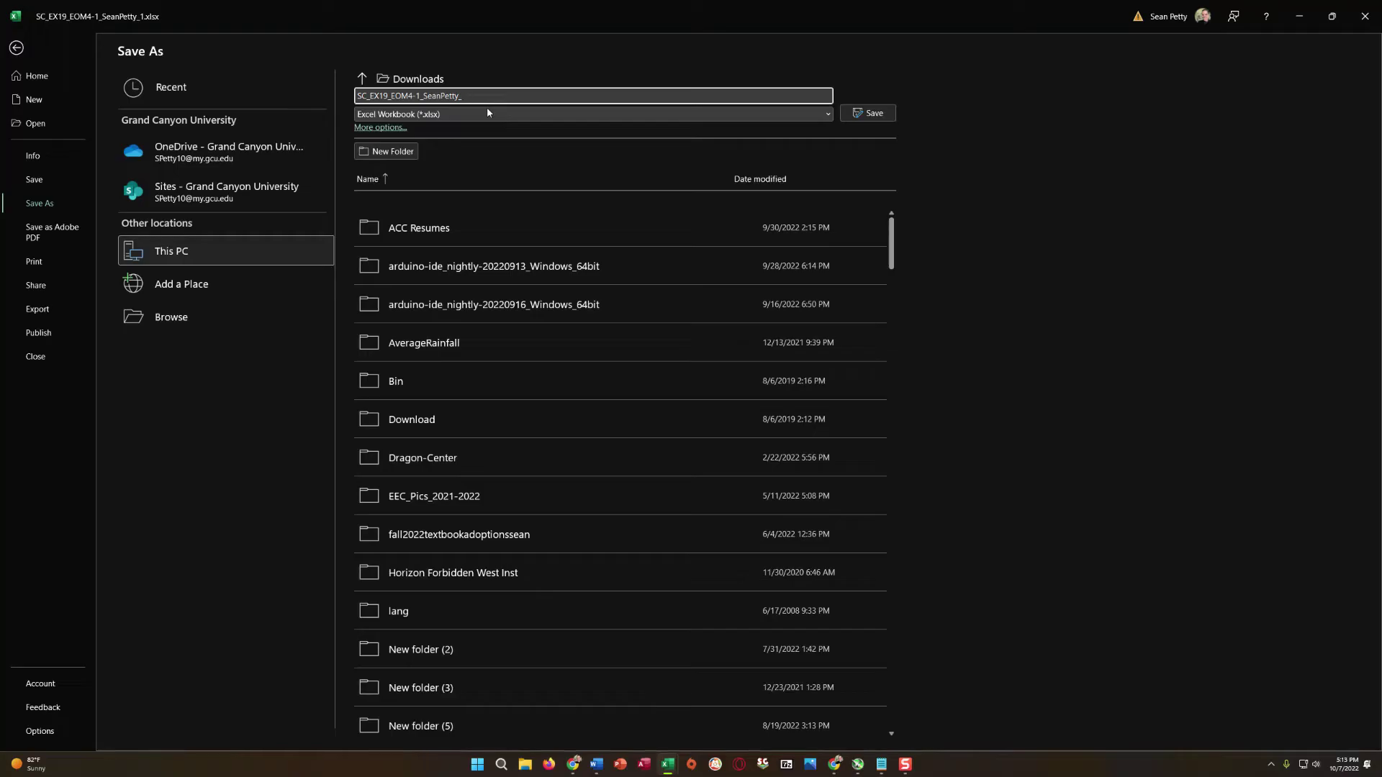
pyautogui.write('2')
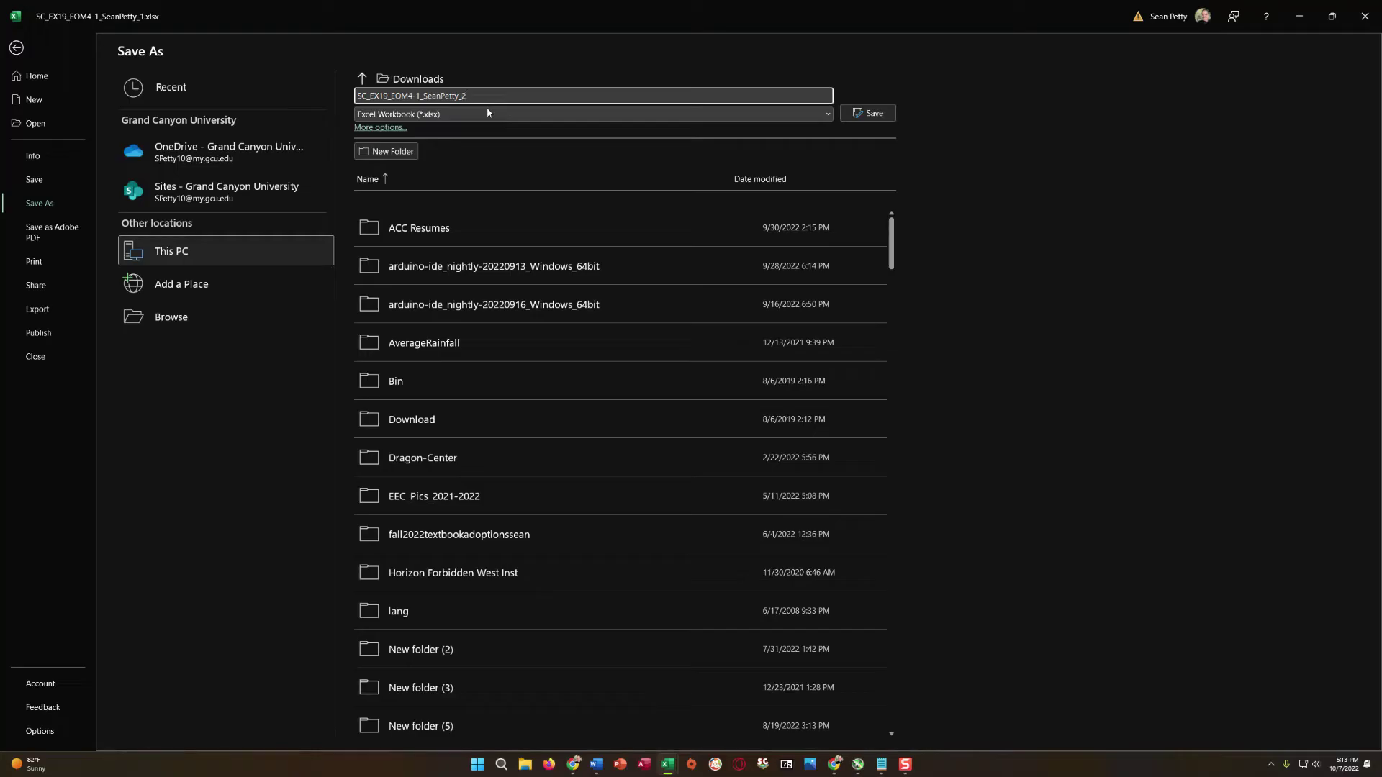
pyautogui.click(874, 113)
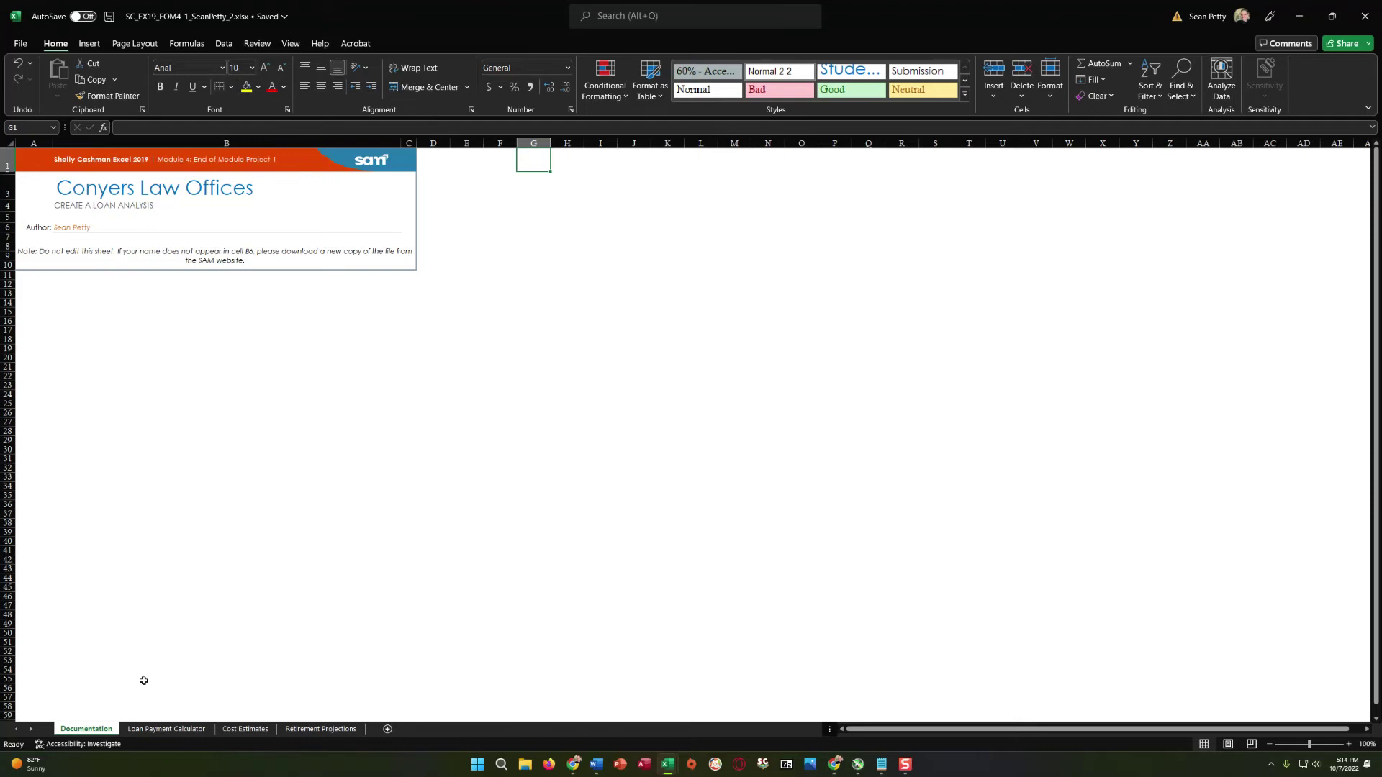
# On the Loan Payment Calculator sheet, set row 1 to a height of 8.25
pyautogui.click(166, 729)
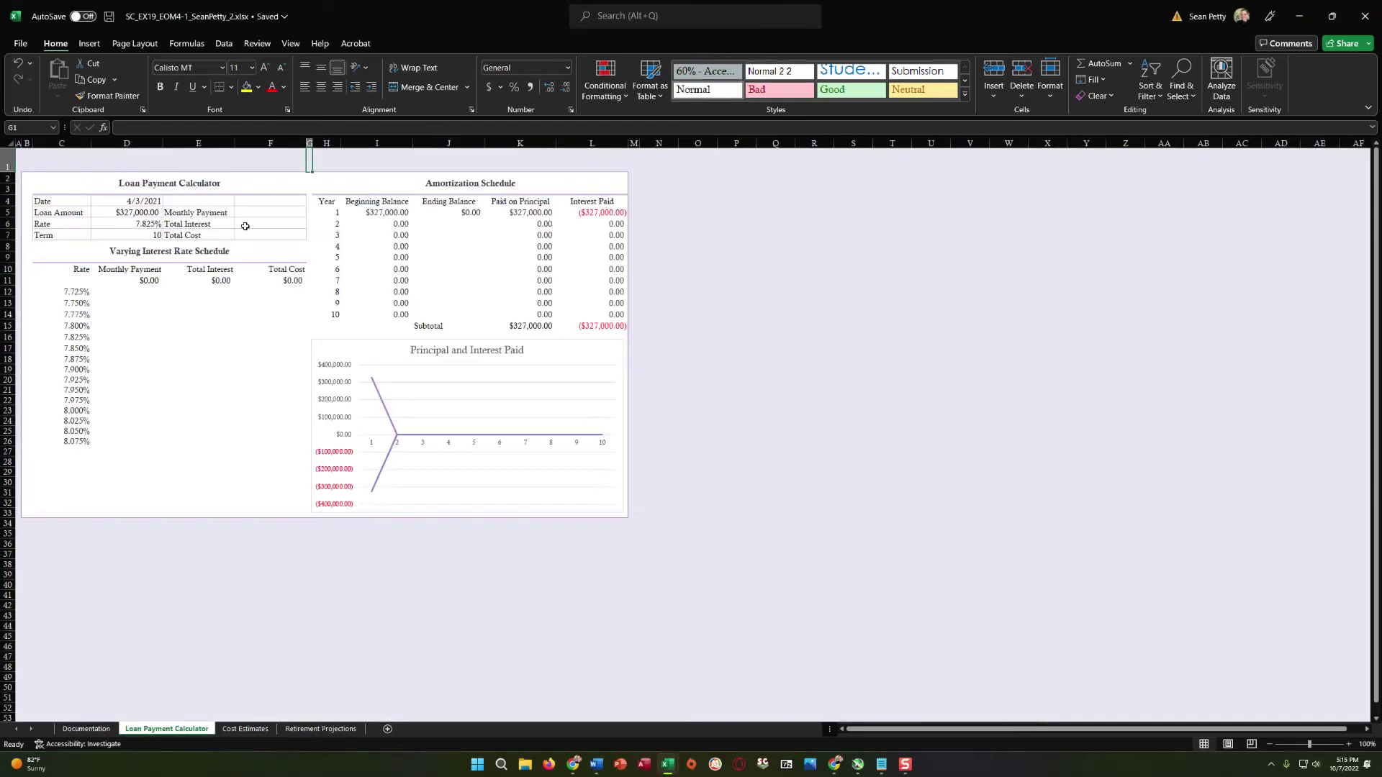
pyautogui.click(5, 165)
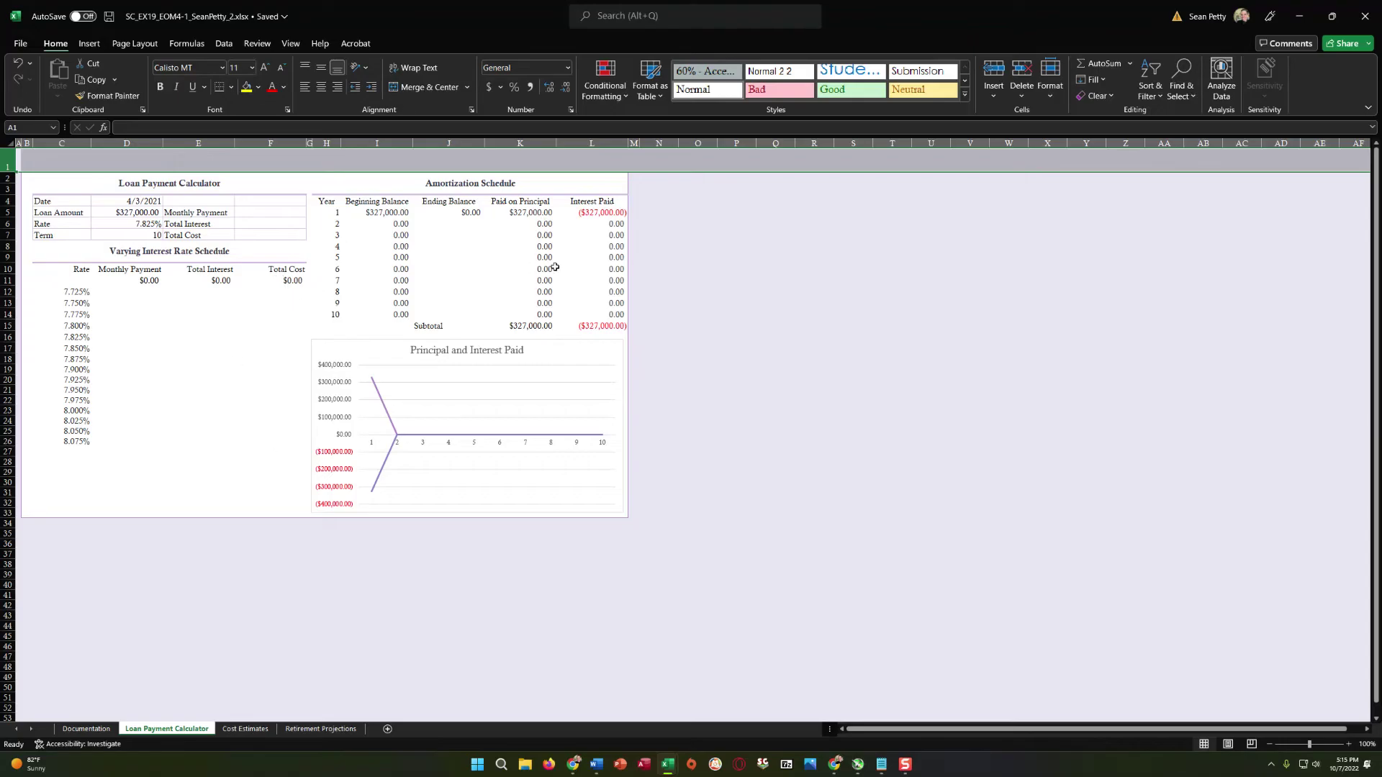
pyautogui.click(1052, 97)
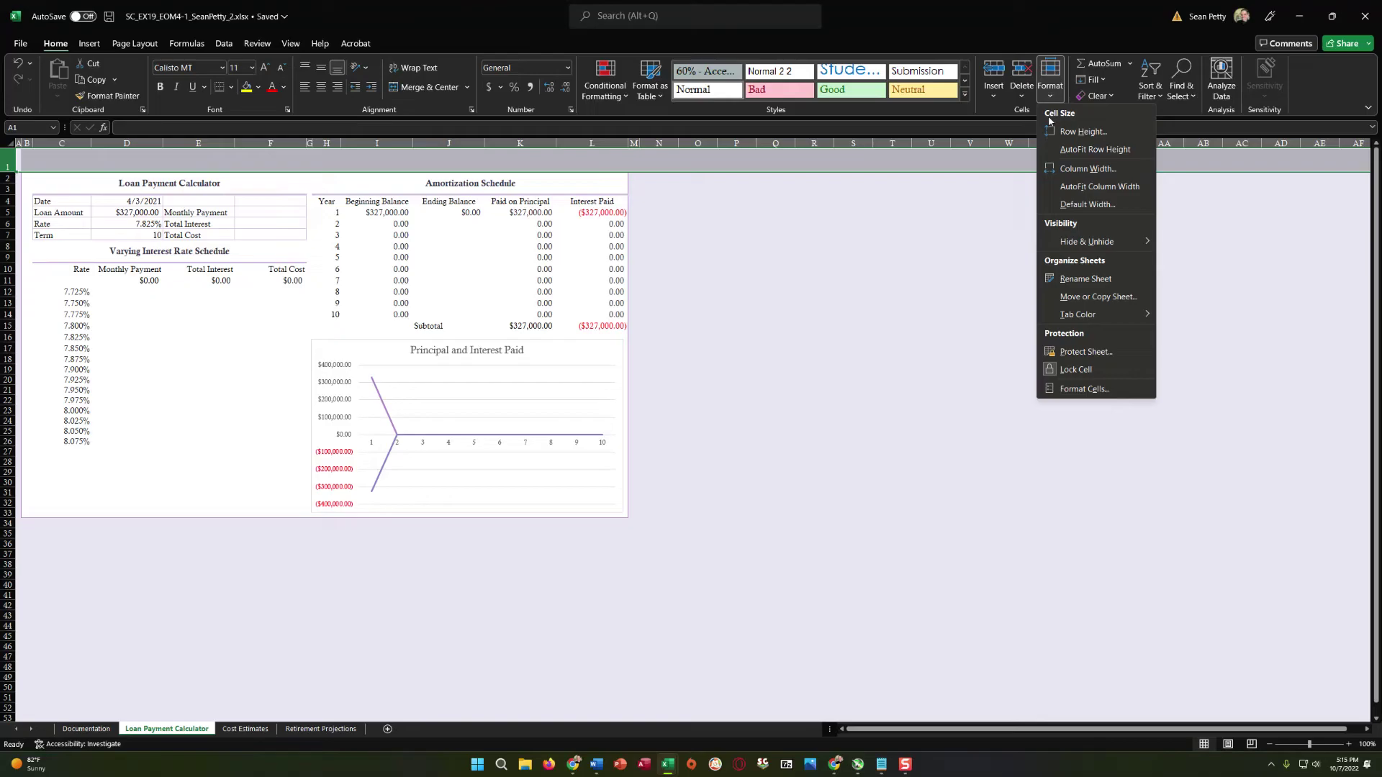
pyautogui.click(1065, 132)
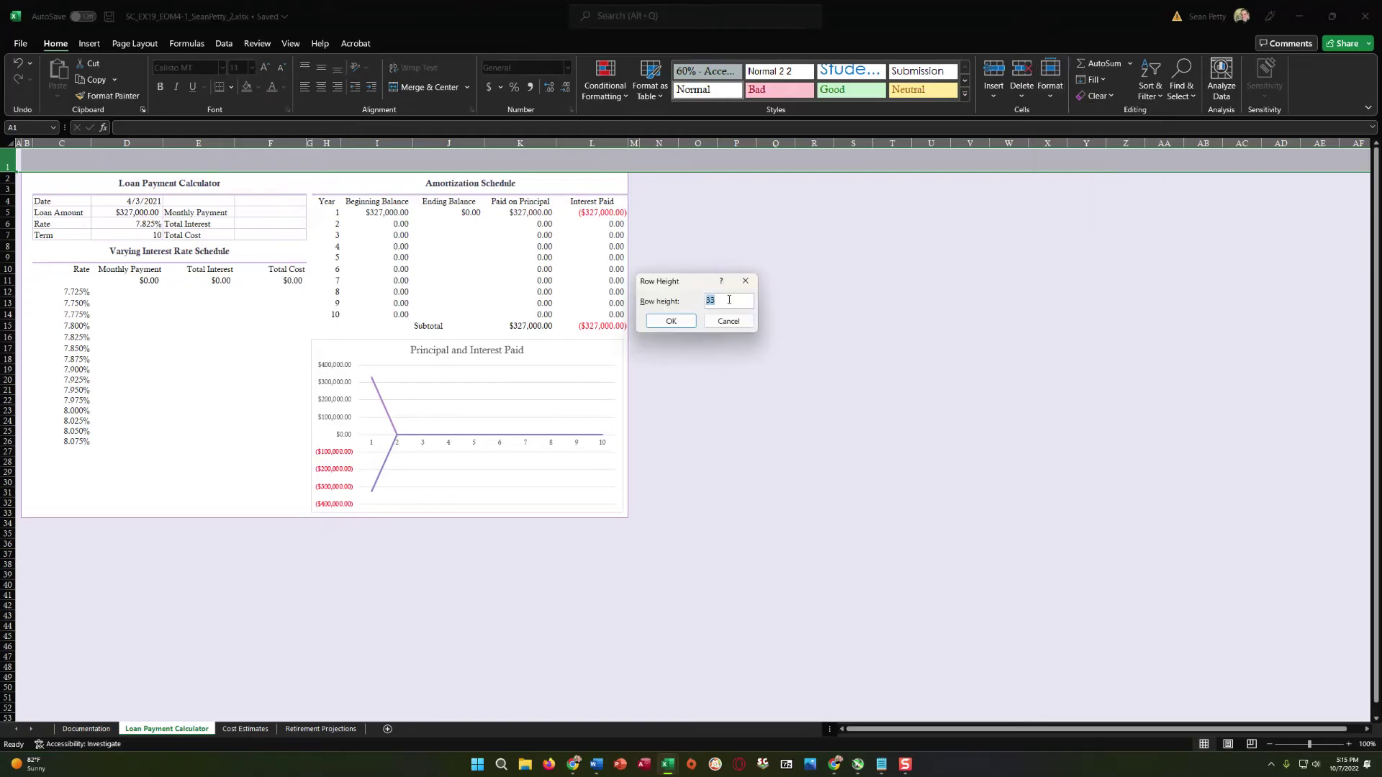
pyautogui.write('8.25')
pyautogui.click(660, 326)
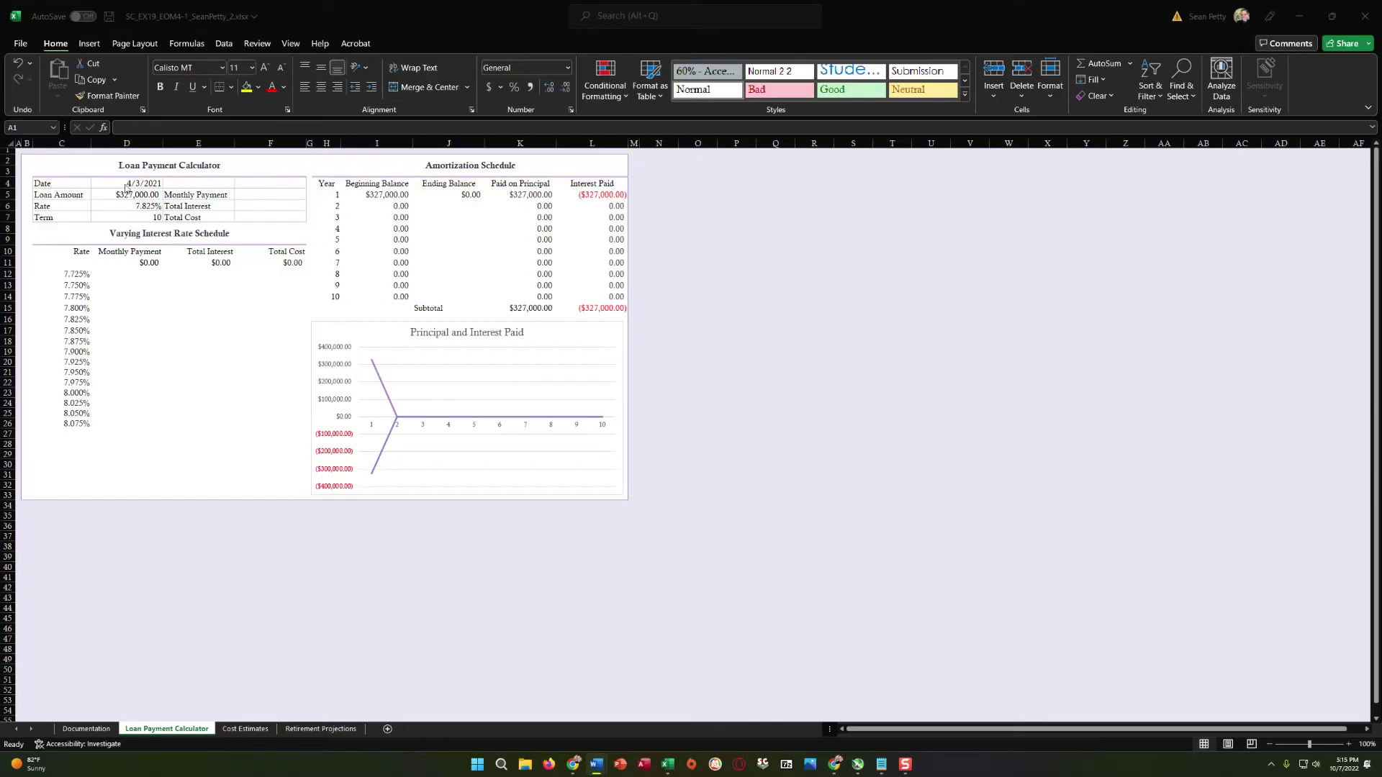
pyautogui.click(125, 184)
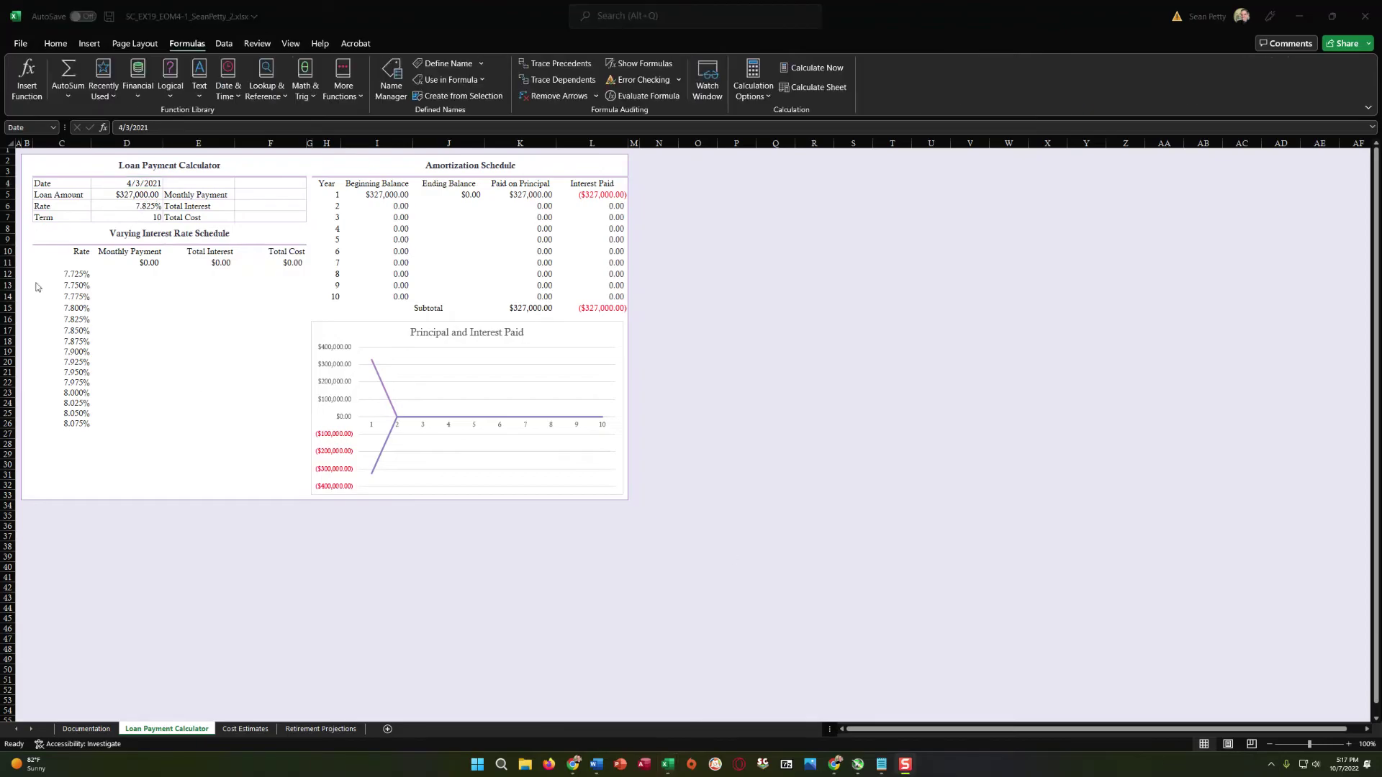
# Delete the Date name in Name Manager, keeping Interest_Schedule and the other schedule name
pyautogui.click(55, 43)
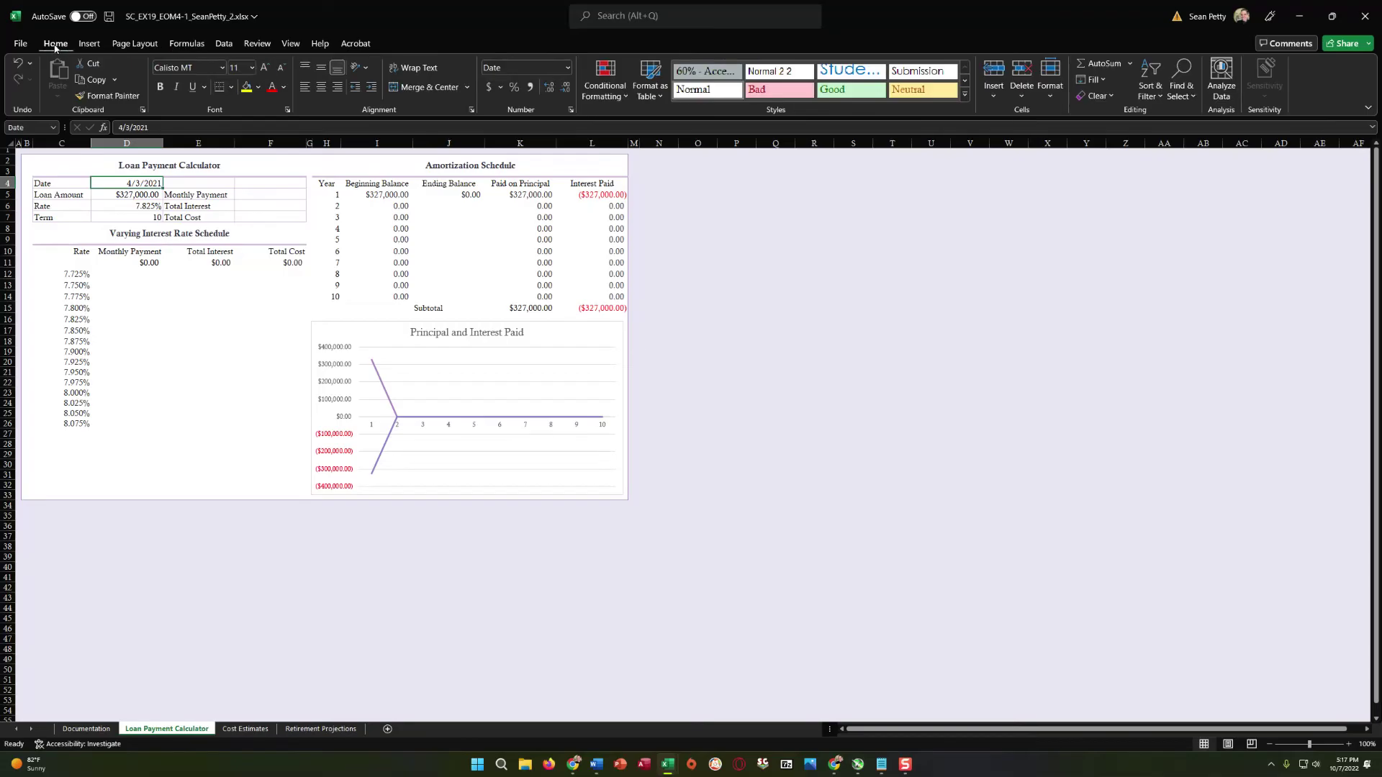
pyautogui.click(188, 45)
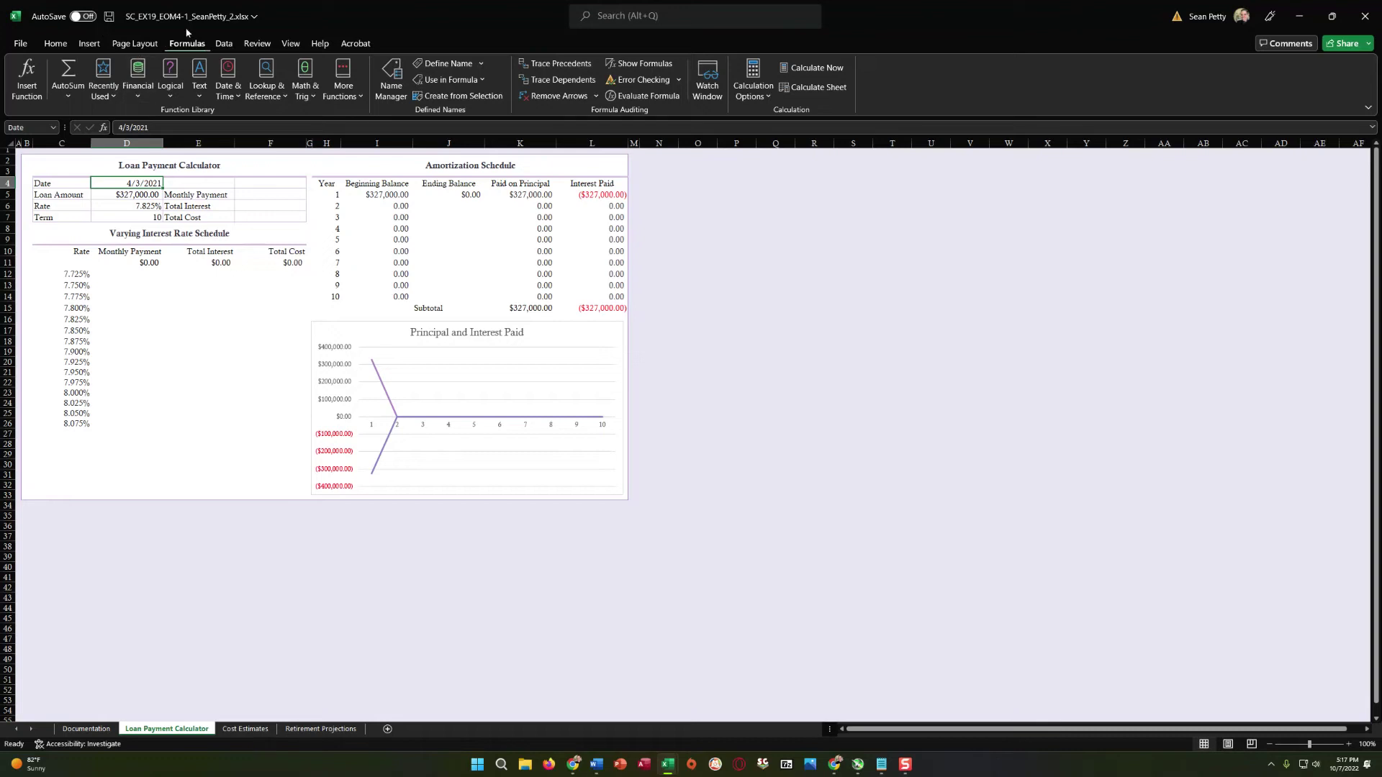
pyautogui.click(395, 88)
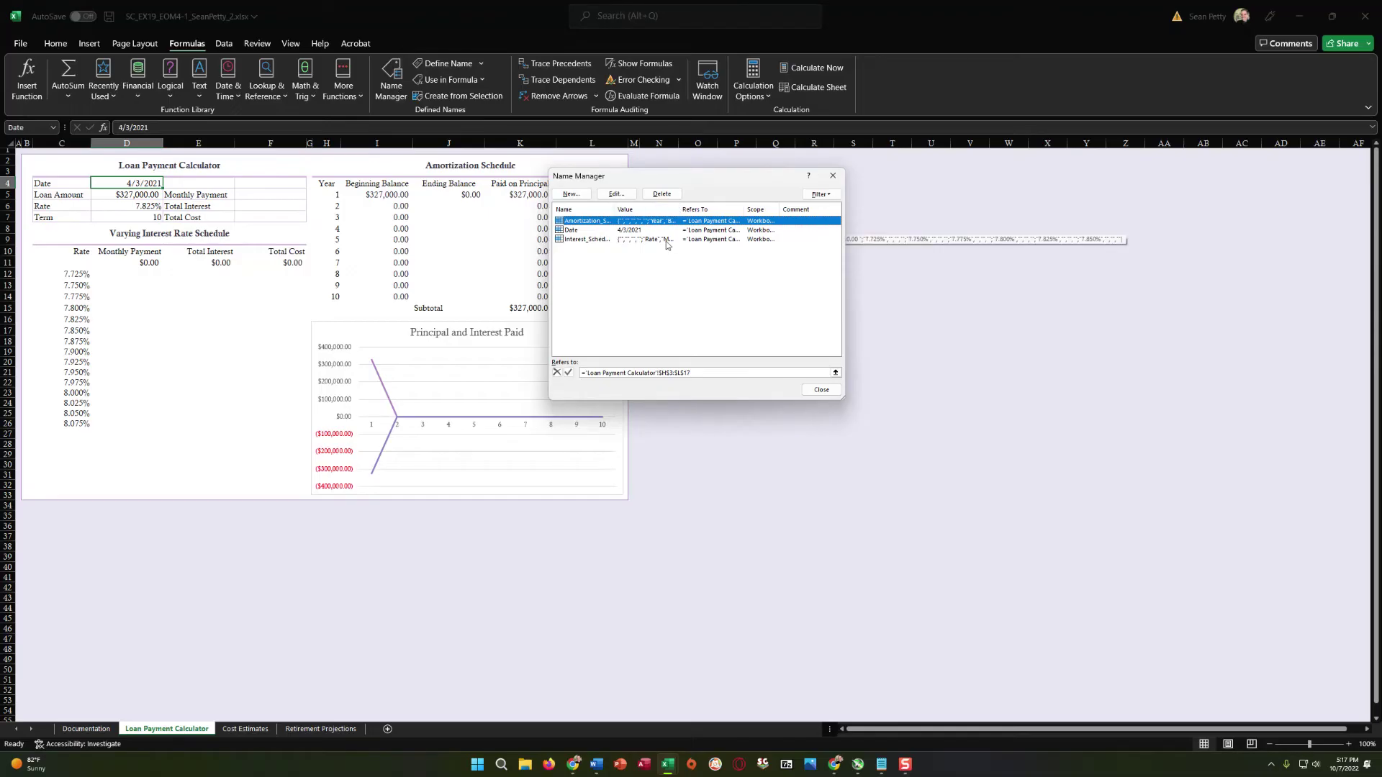
pyautogui.click(596, 232)
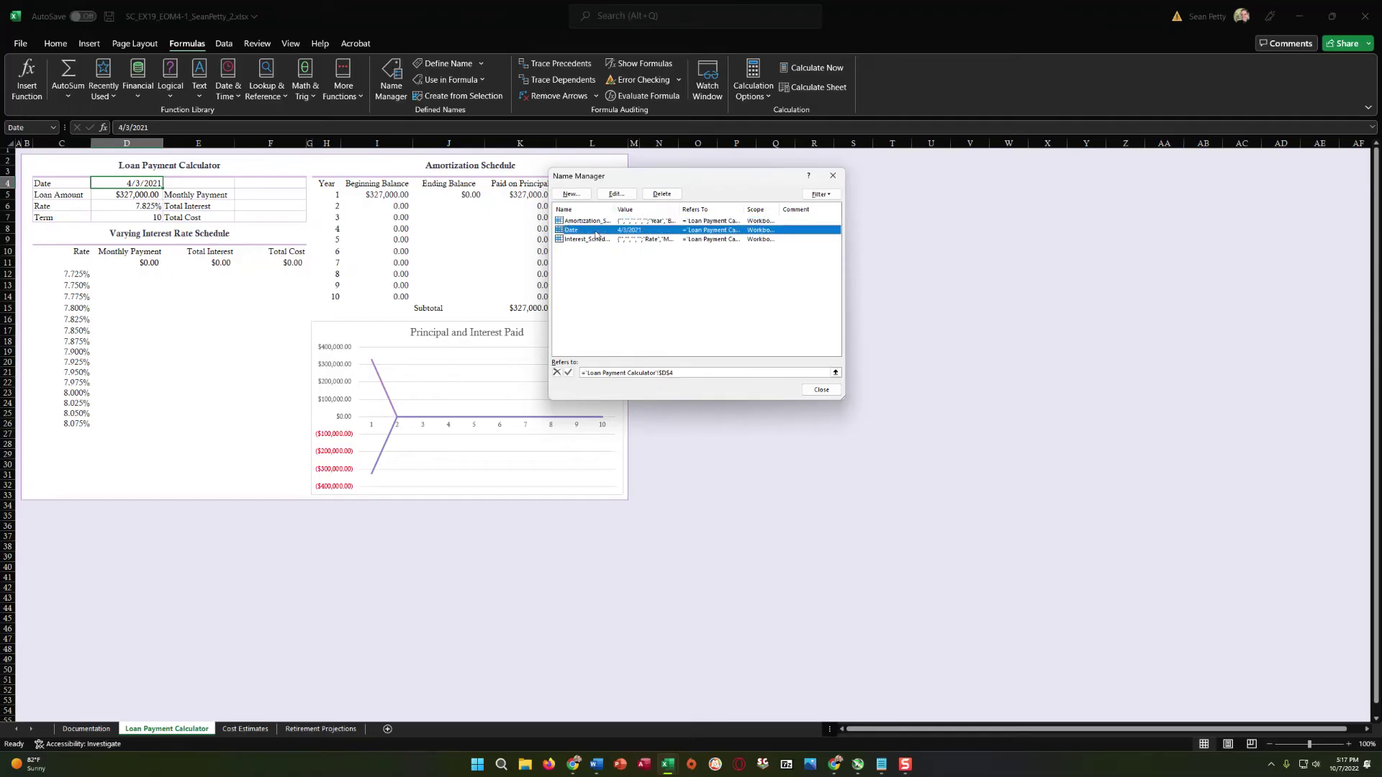
pyautogui.click(587, 241)
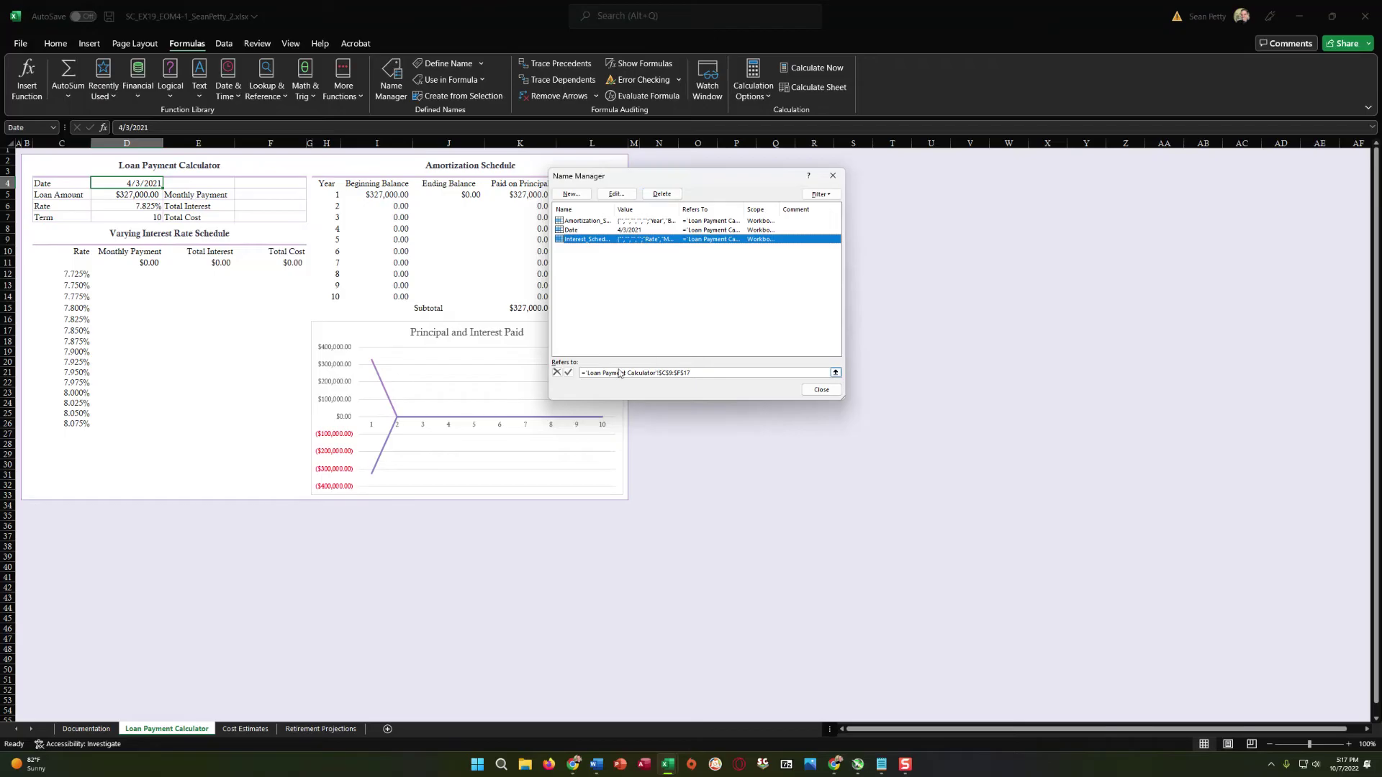
pyautogui.click(584, 230)
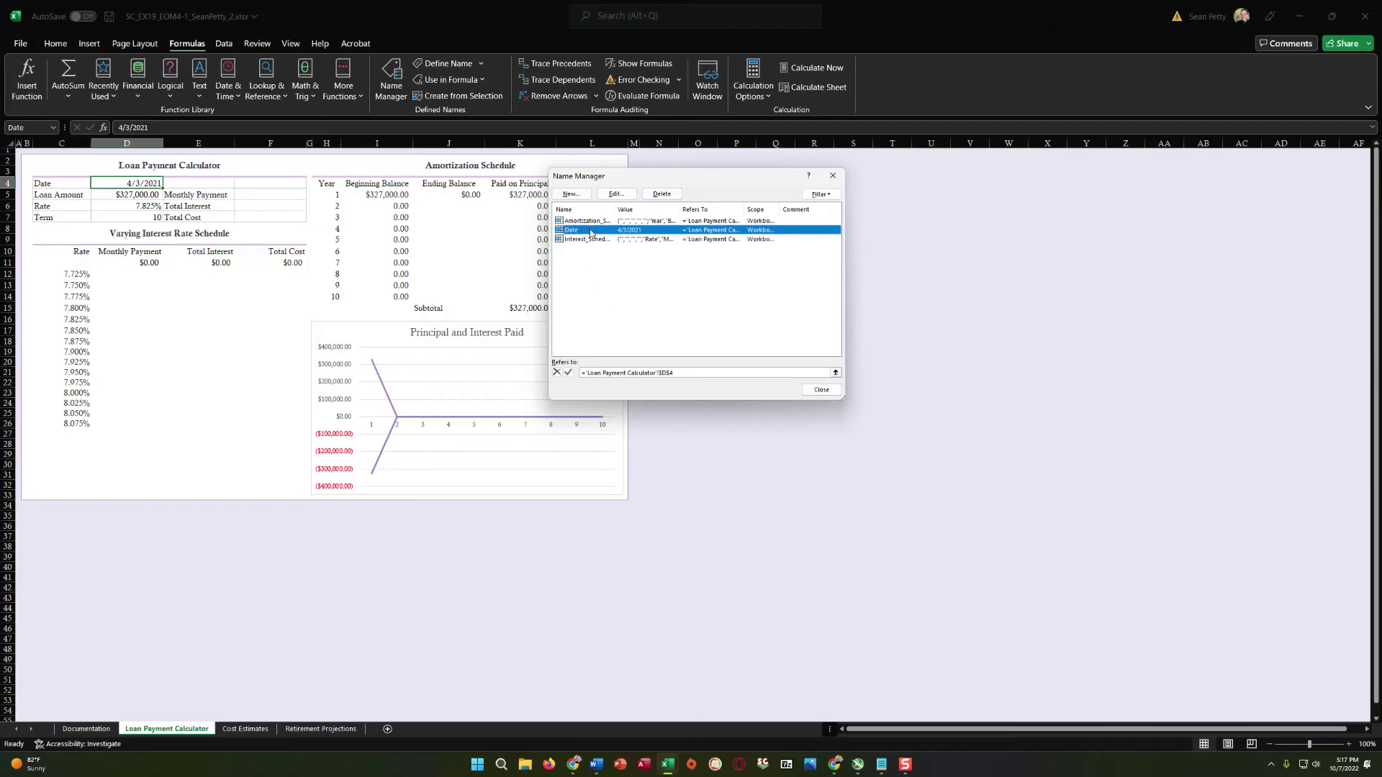
pyautogui.click(662, 194)
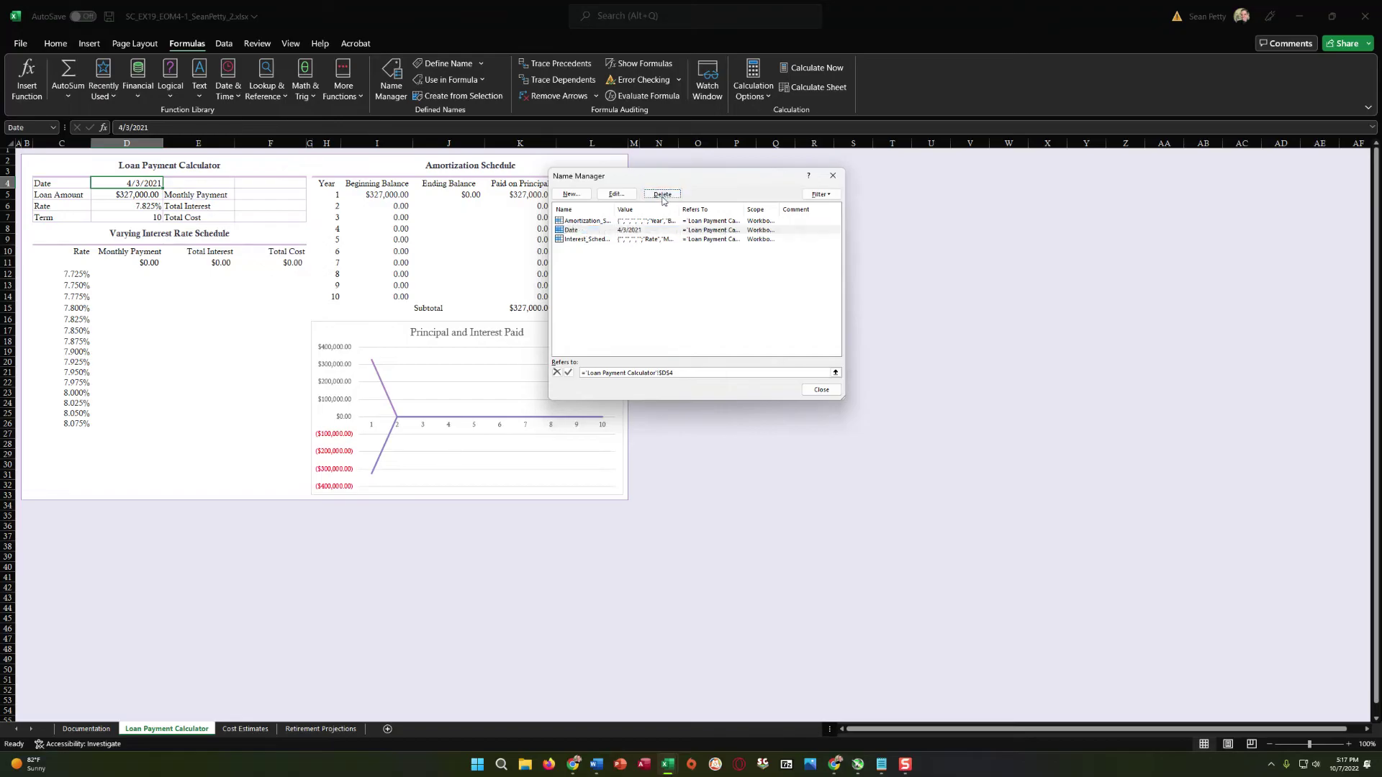
pyautogui.click(674, 411)
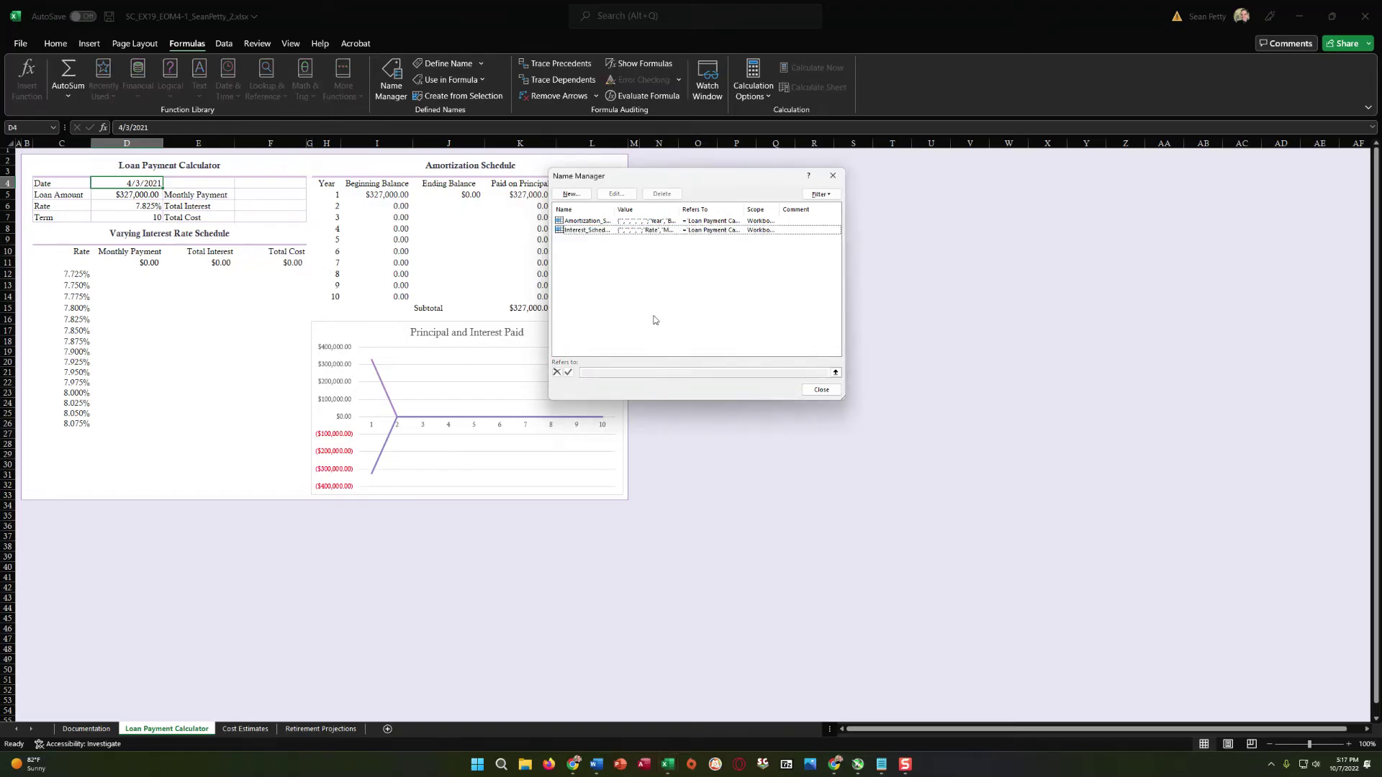
pyautogui.click(819, 390)
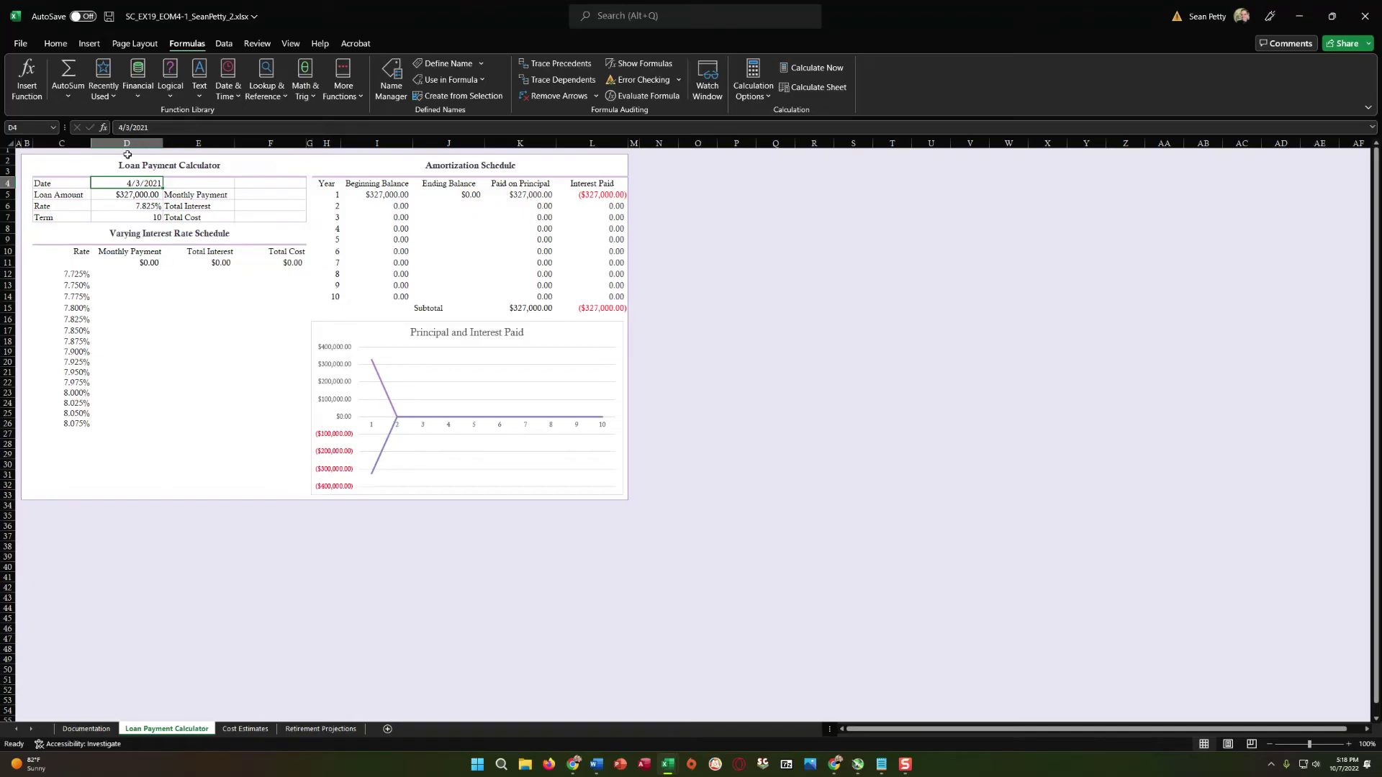
# Start defining a name for the D5:D7 range, then cancel it
pyautogui.click(135, 194)
pyautogui.moveTo(136, 195); pyautogui.dragTo(137, 221)
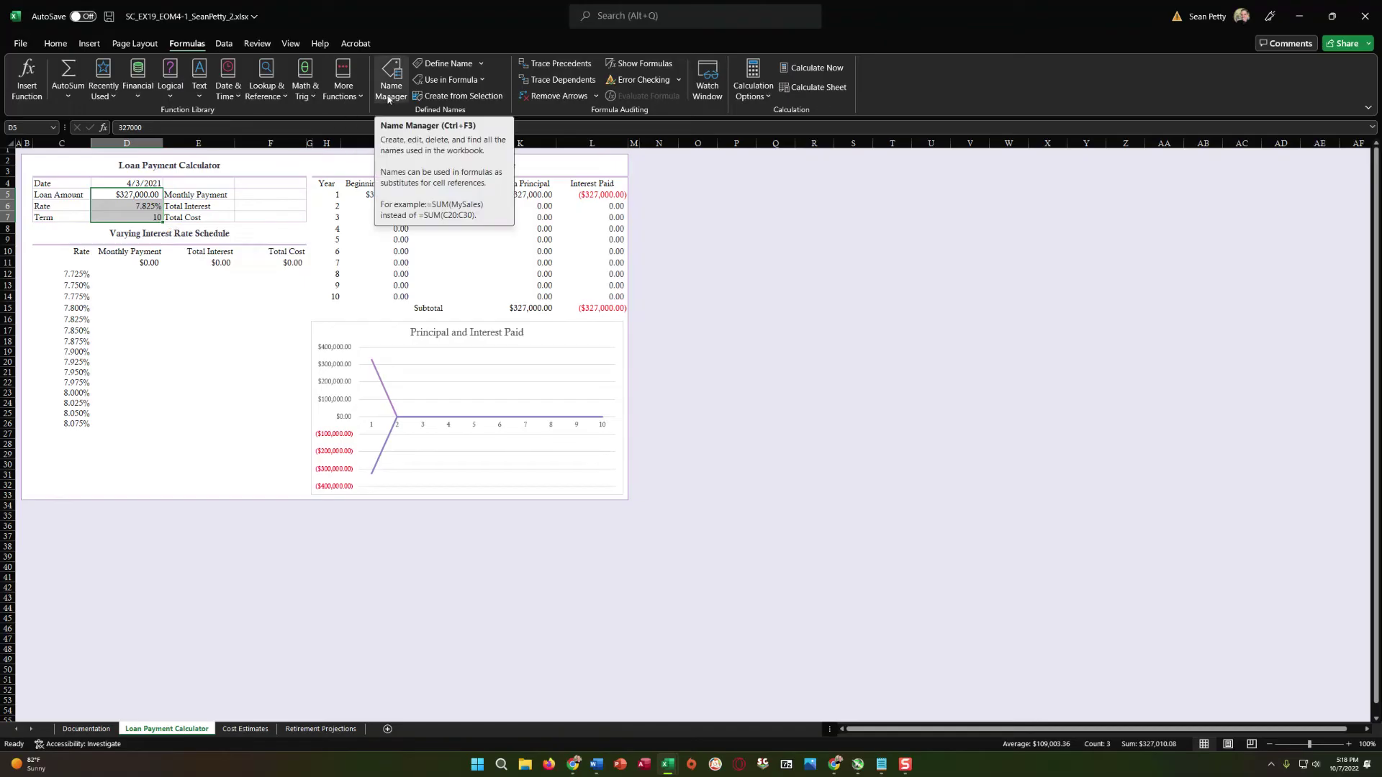
pyautogui.click(481, 64)
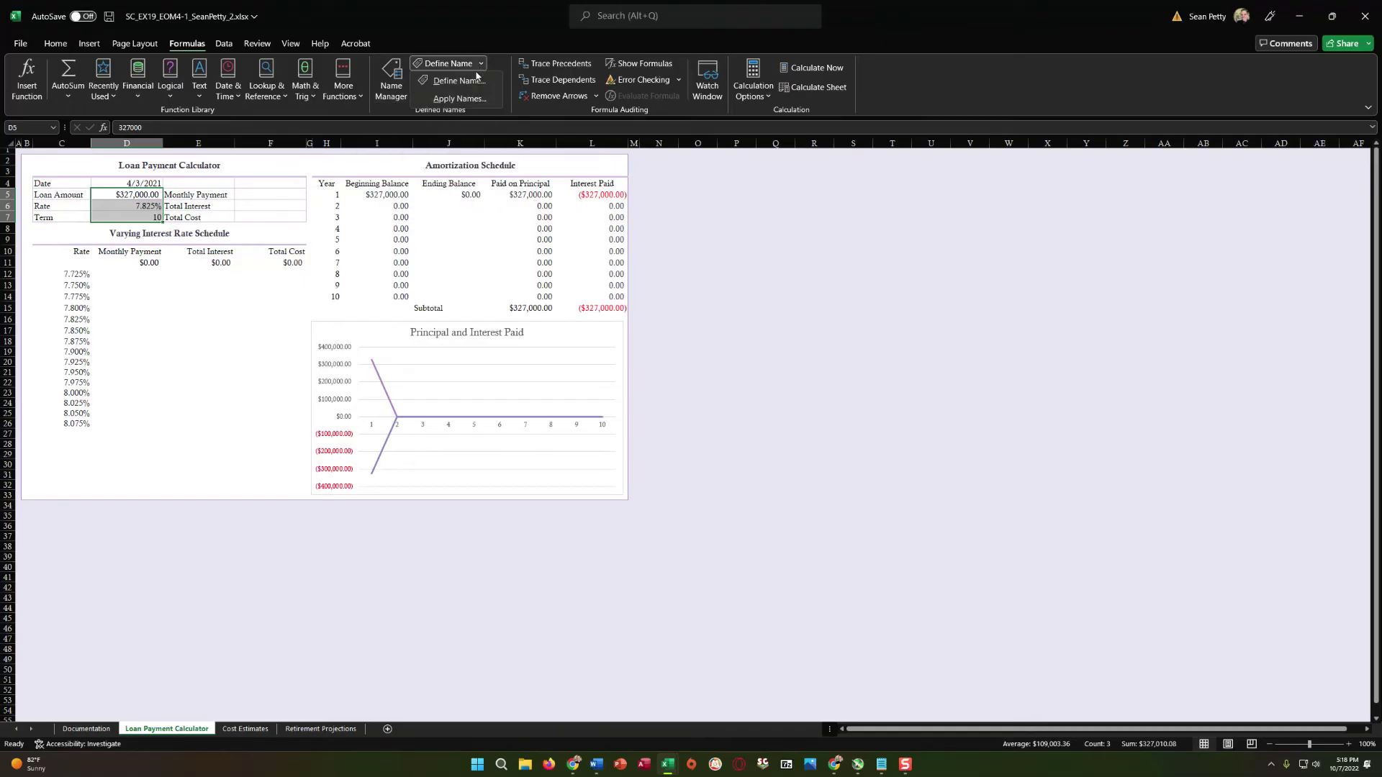
pyautogui.click(459, 80)
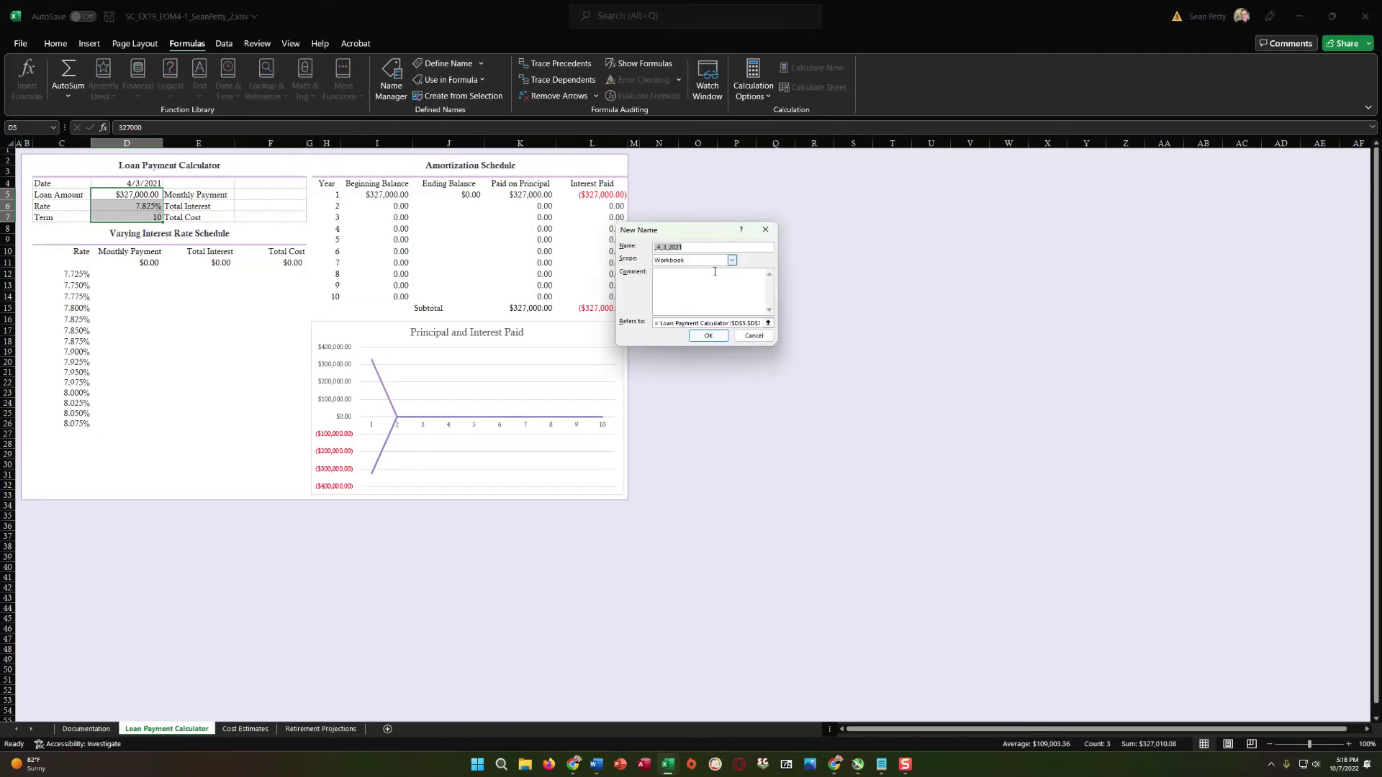
pyautogui.click(752, 337)
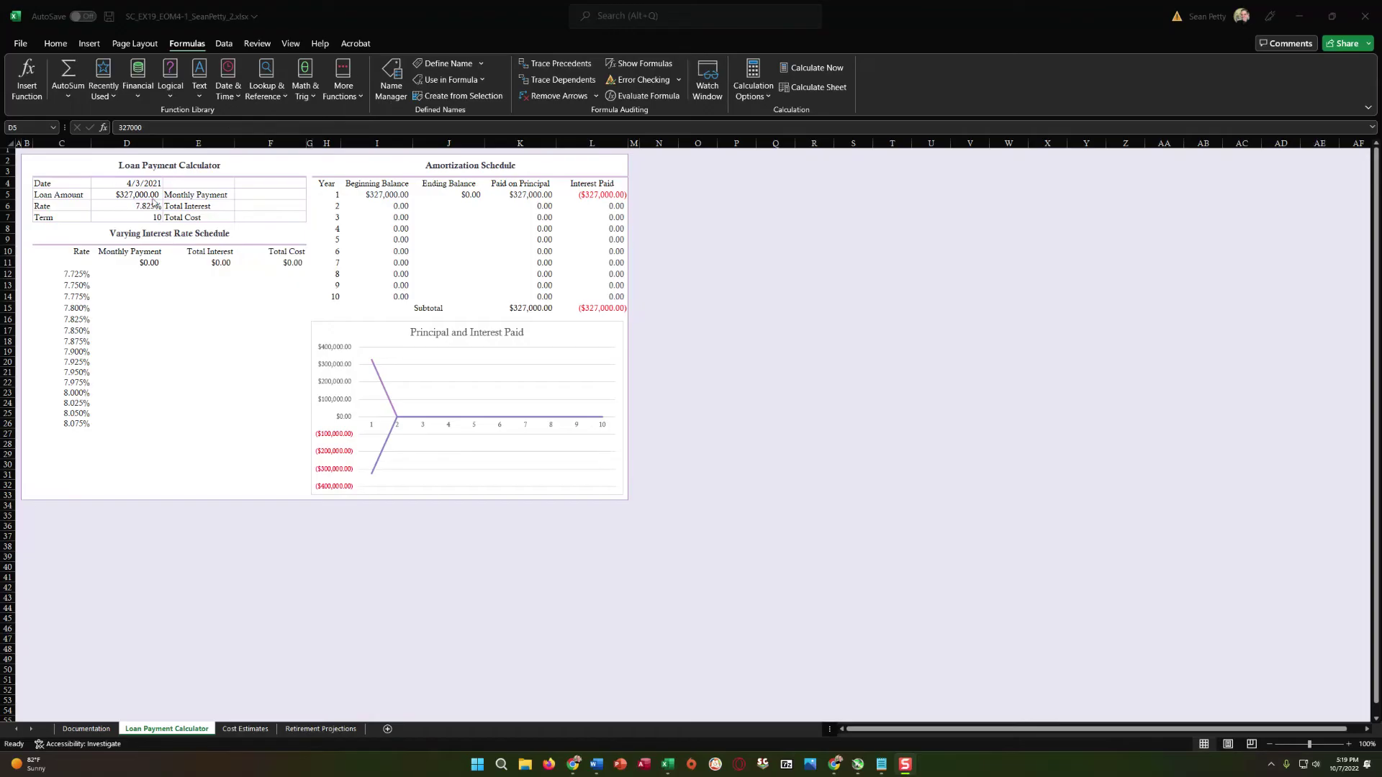
# Name D5, D6 and D7 Loan_Amount, Rate and Term, accepting Define Name's suggestions
pyautogui.click(133, 198)
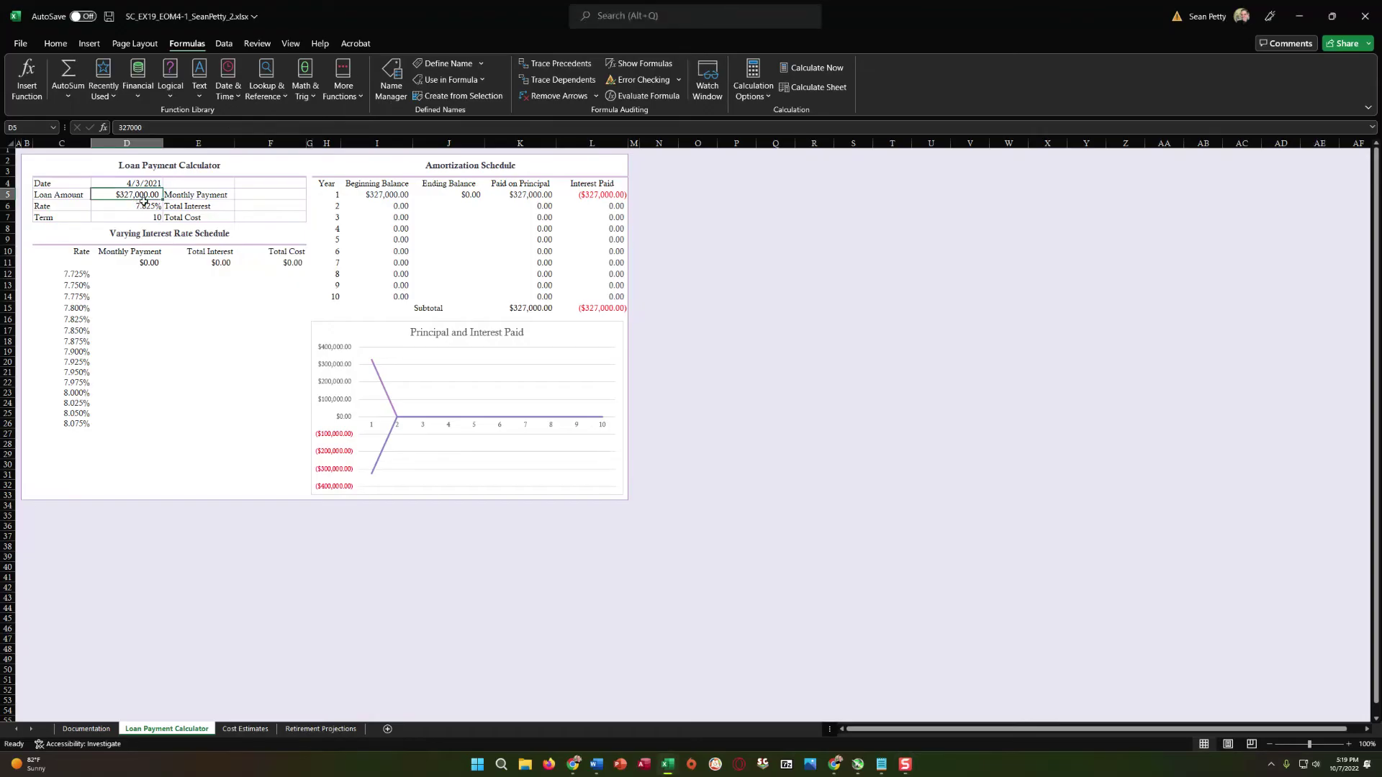
pyautogui.click(442, 65)
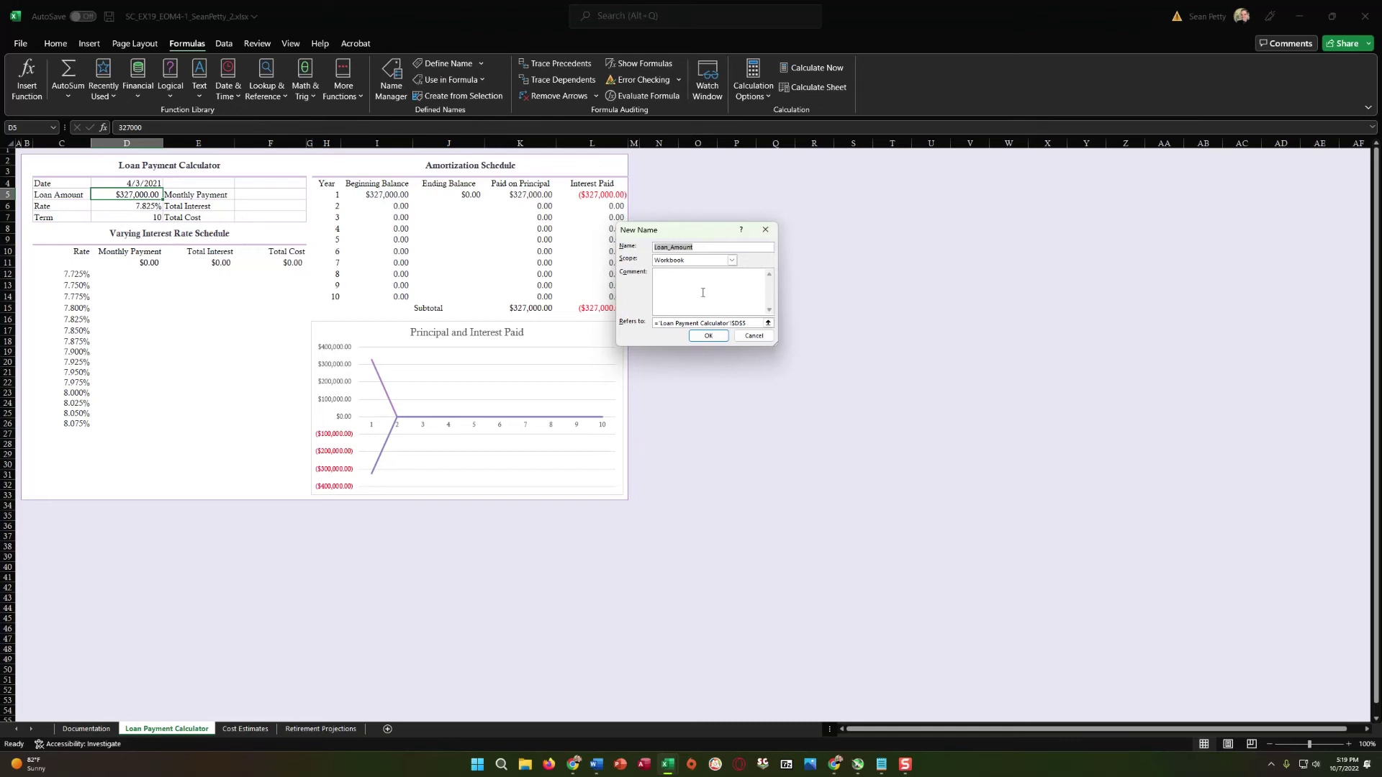
pyautogui.click(708, 336)
pyautogui.click(142, 205)
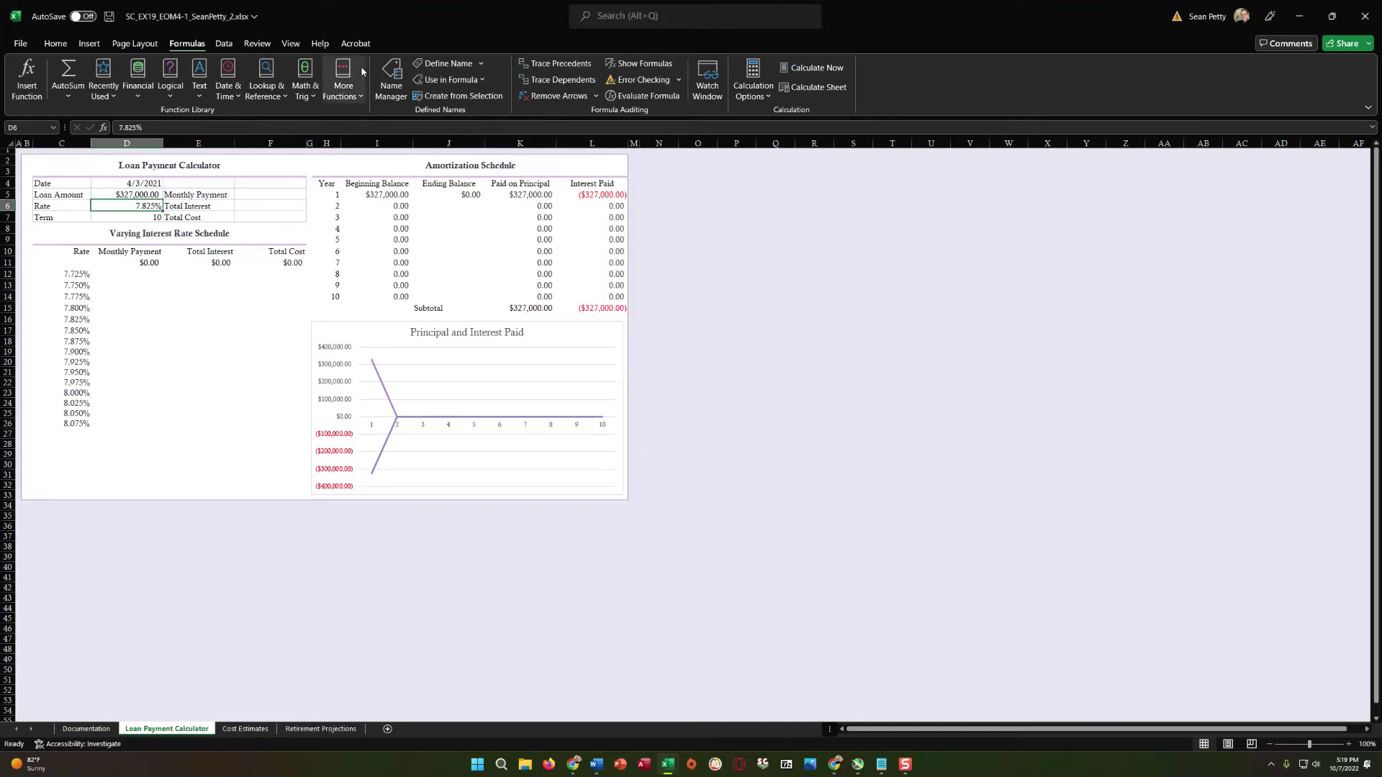
pyautogui.click(422, 69)
pyautogui.click(708, 338)
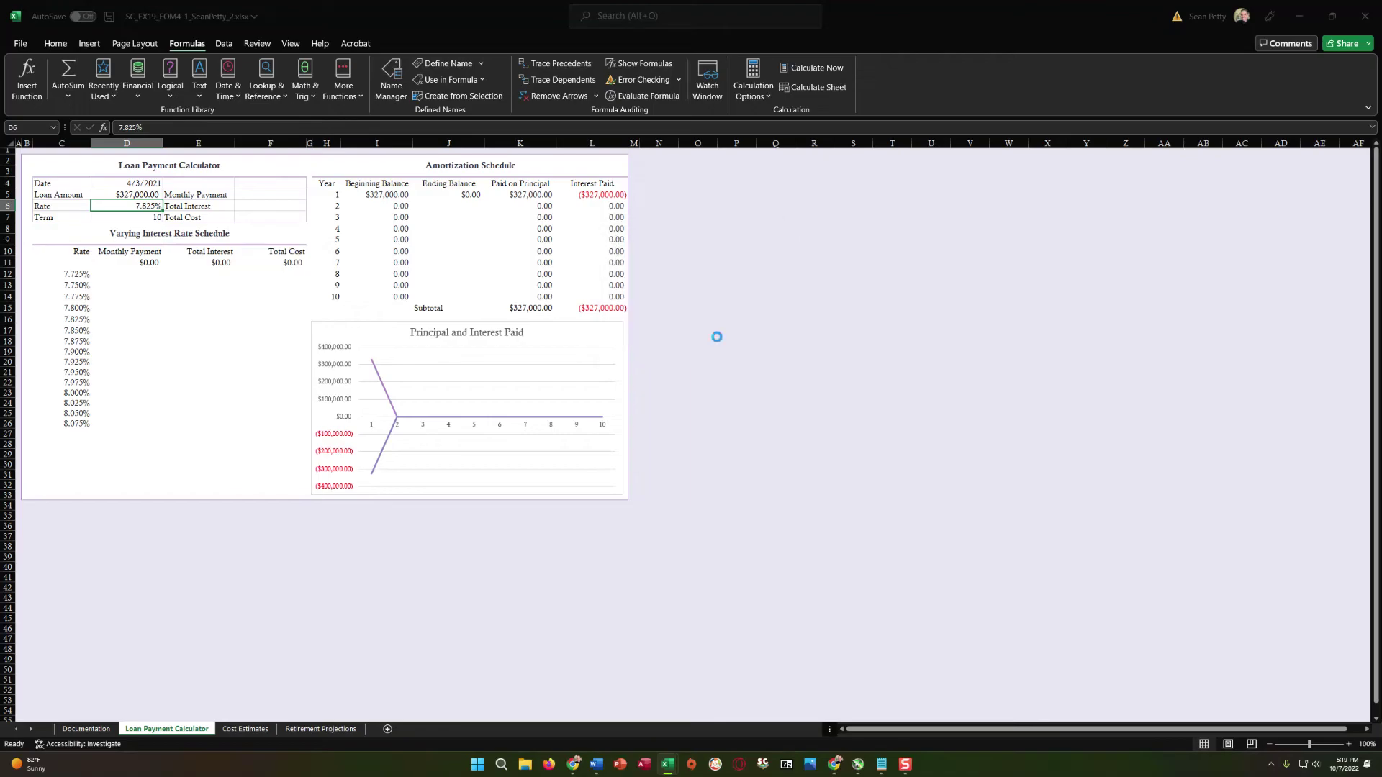
pyautogui.click(158, 216)
pyautogui.click(446, 63)
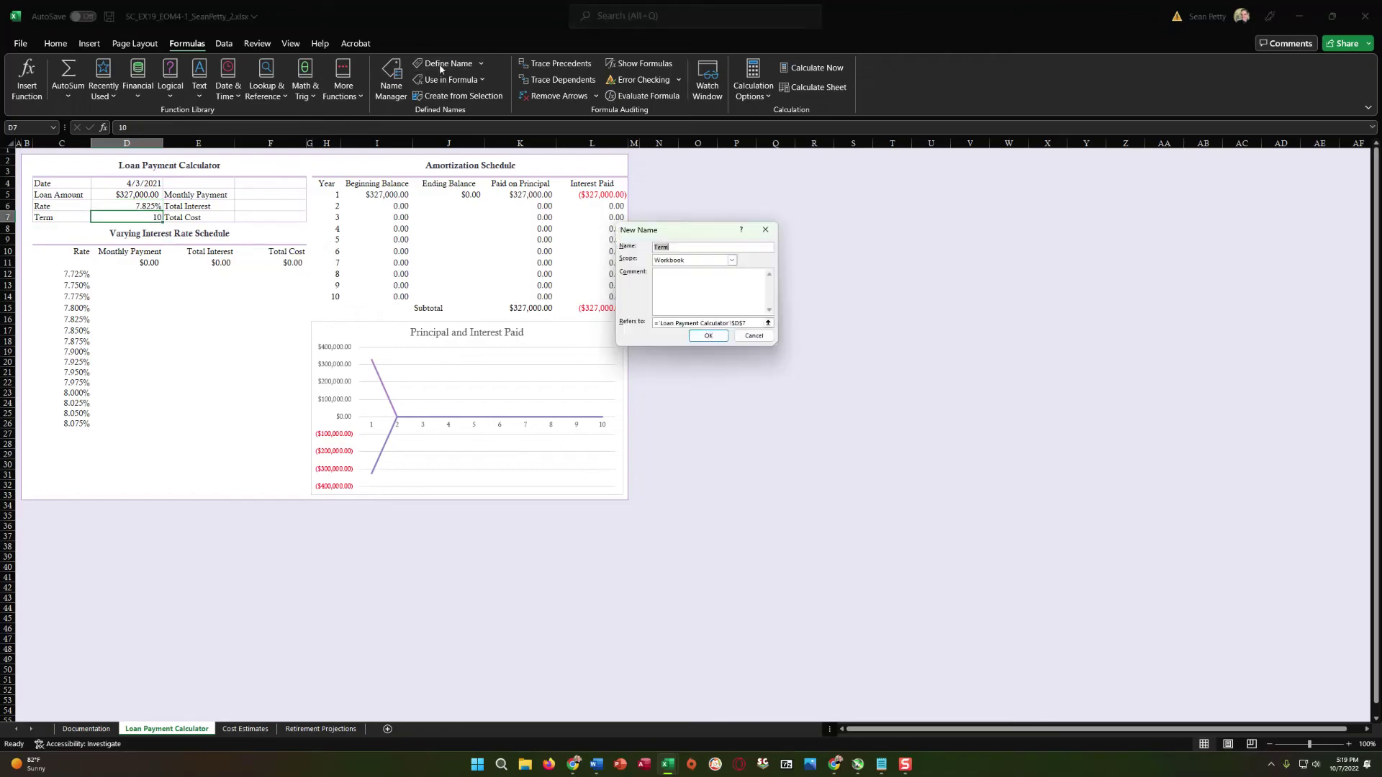
pyautogui.click(711, 336)
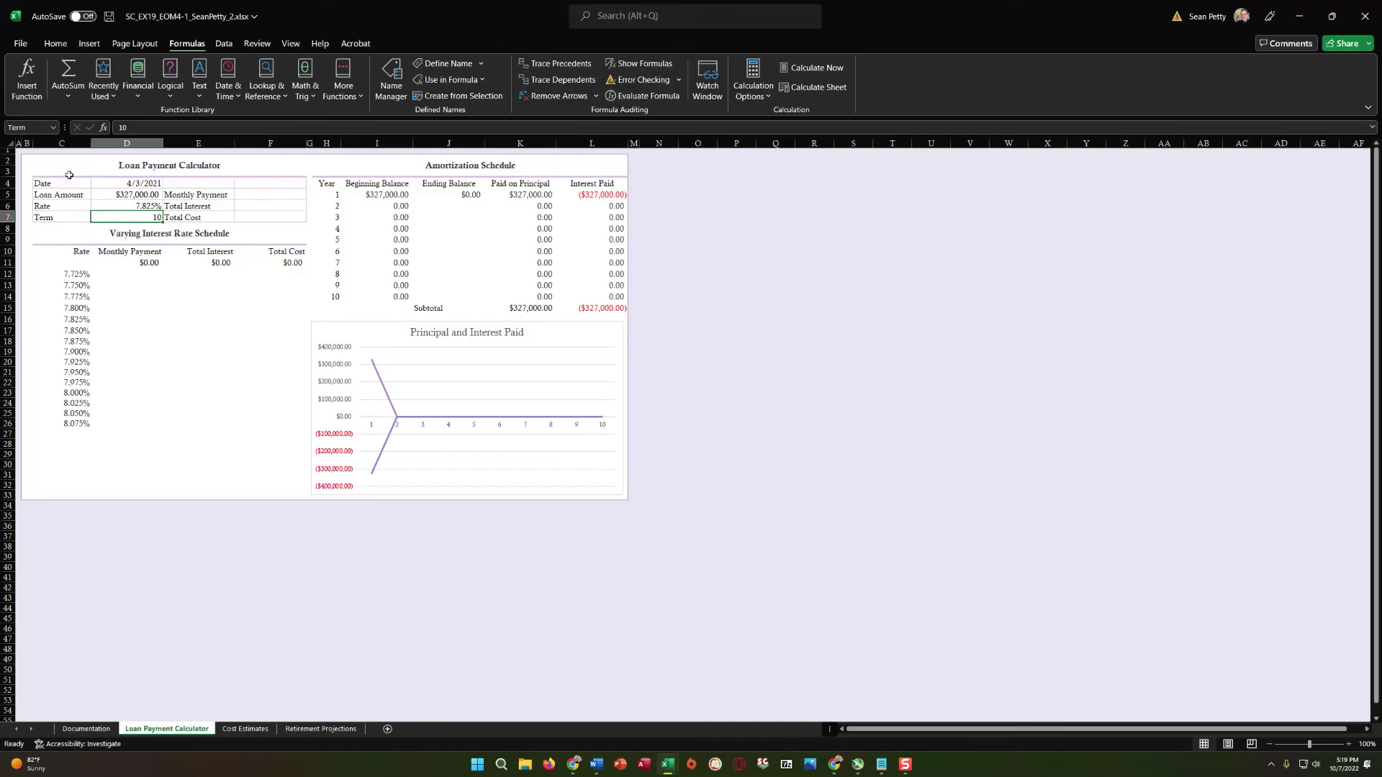
# Check the new input-cell names in the Name Box list
pyautogui.click(133, 206)
pyautogui.click(144, 195)
pyautogui.click(52, 130)
pyautogui.click(53, 130)
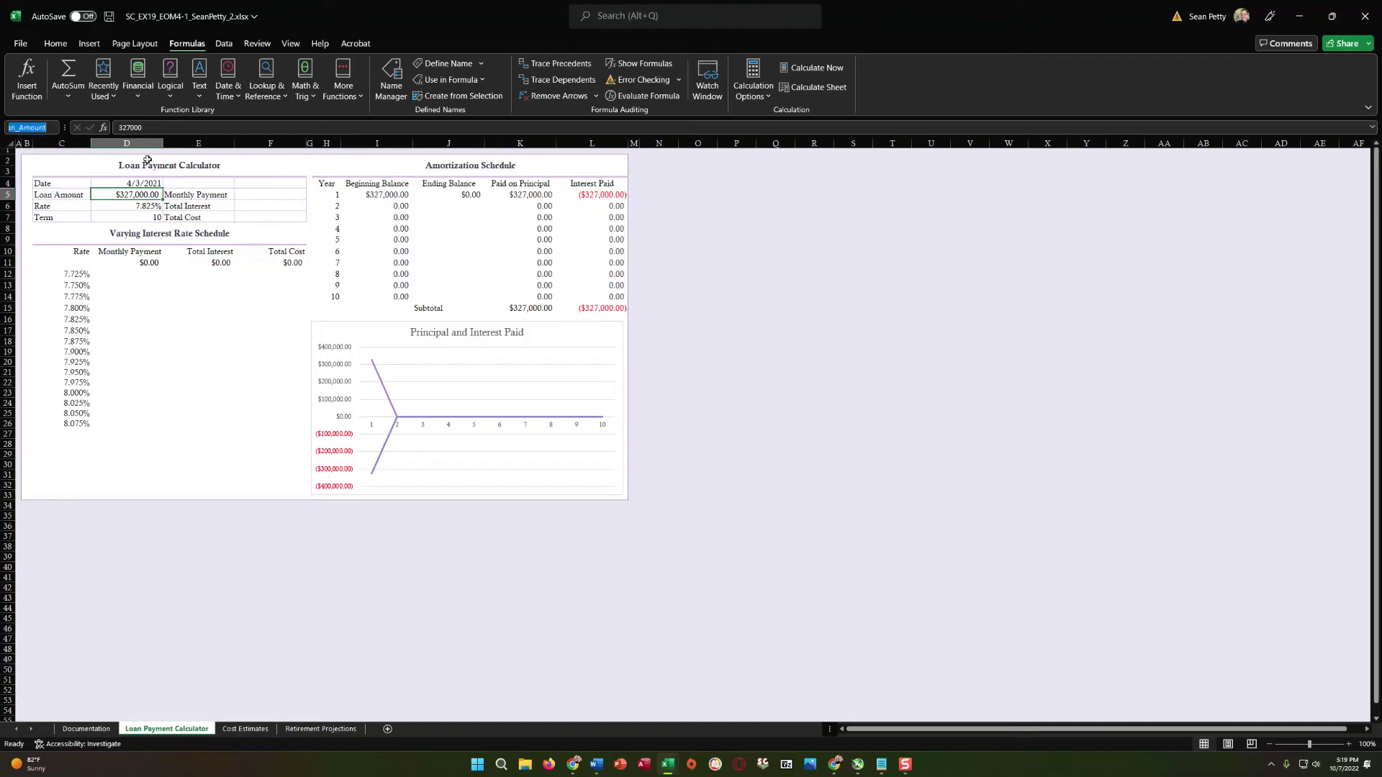
pyautogui.click(203, 195)
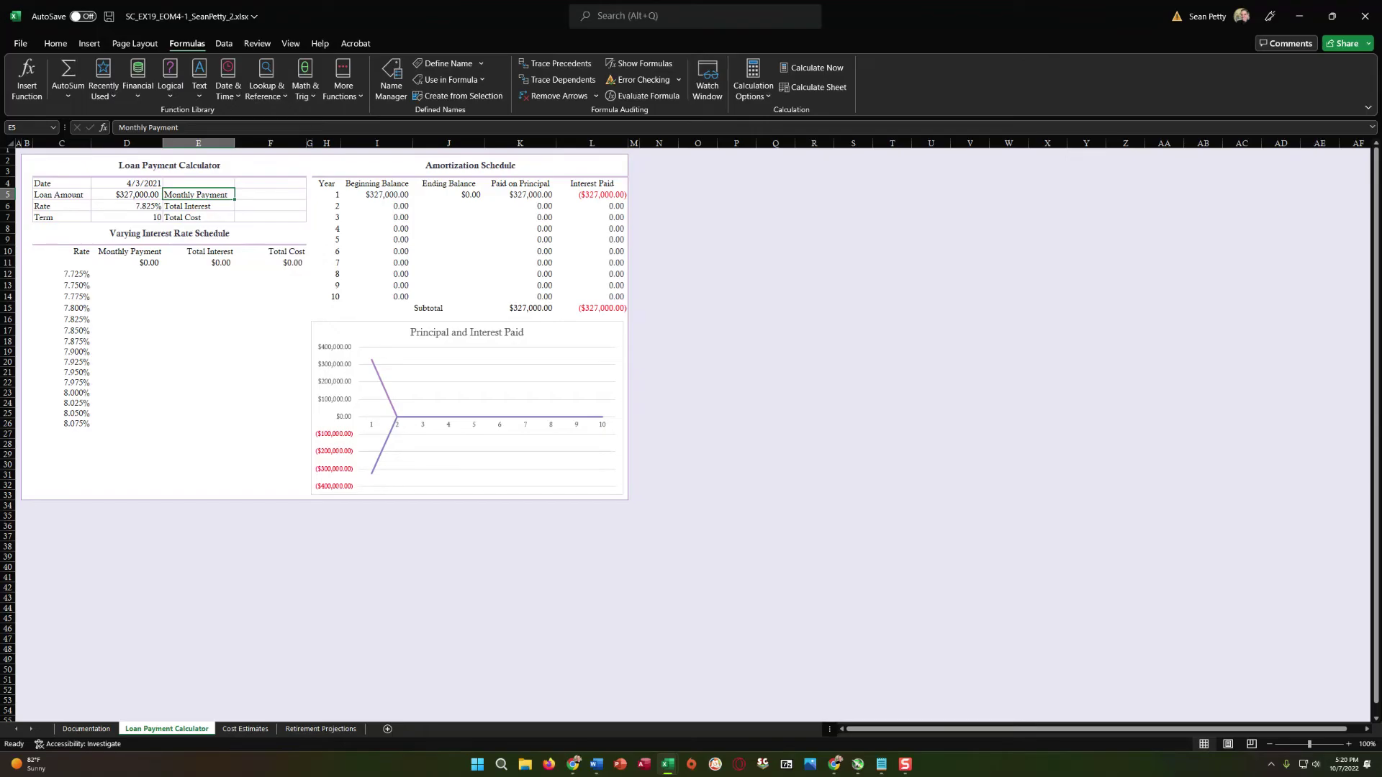
# Define Monthly_Payment for F5 and Total_Interest for F6 using the suggested names
pyautogui.click(267, 193)
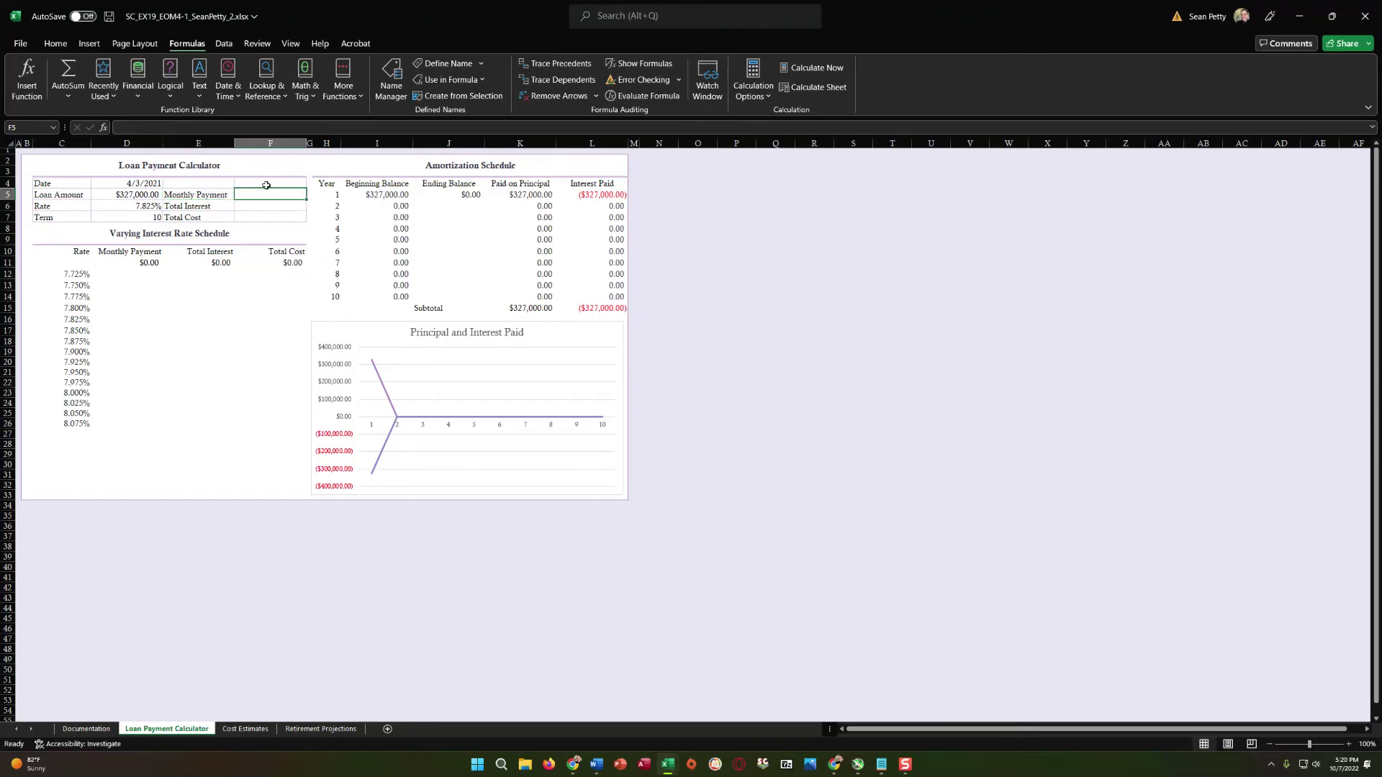
pyautogui.moveTo(268, 219); pyautogui.dragTo(264, 198)
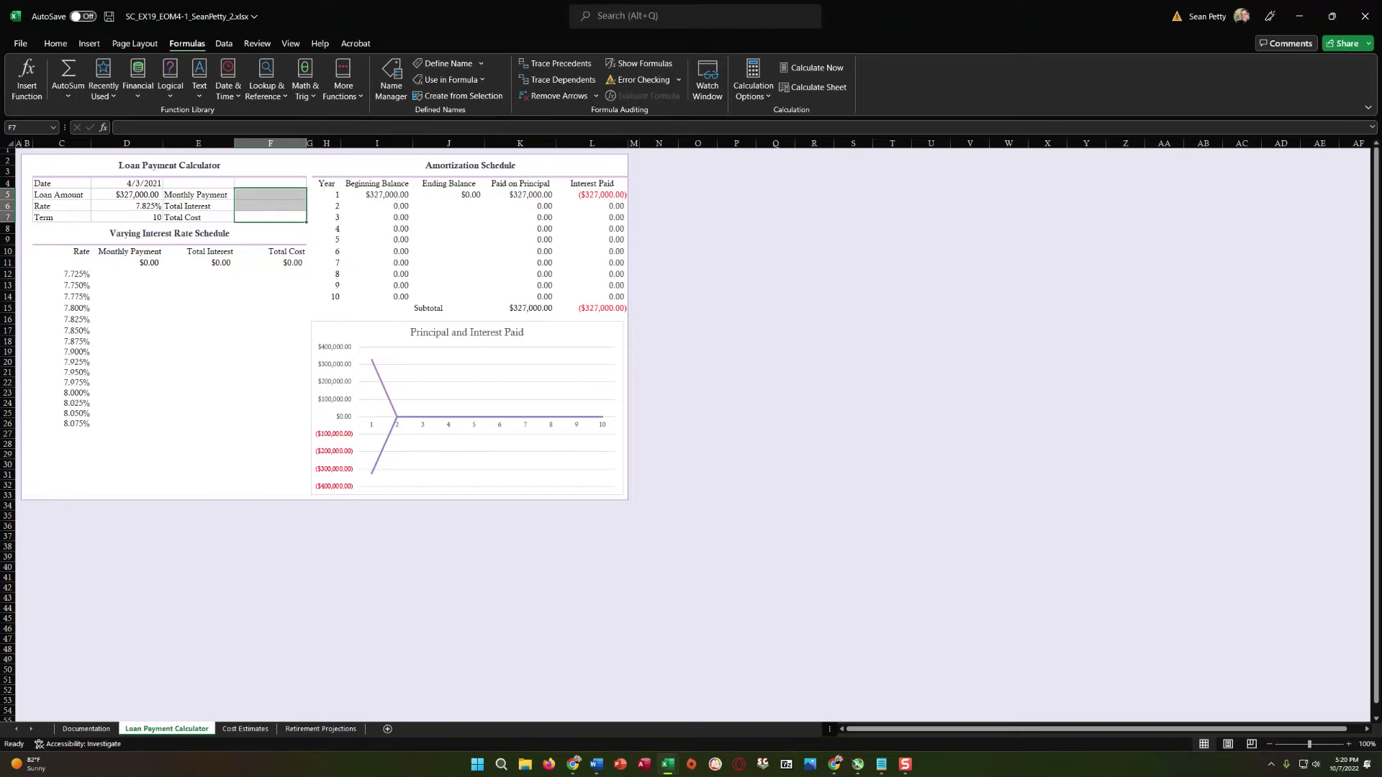
pyautogui.click(251, 196)
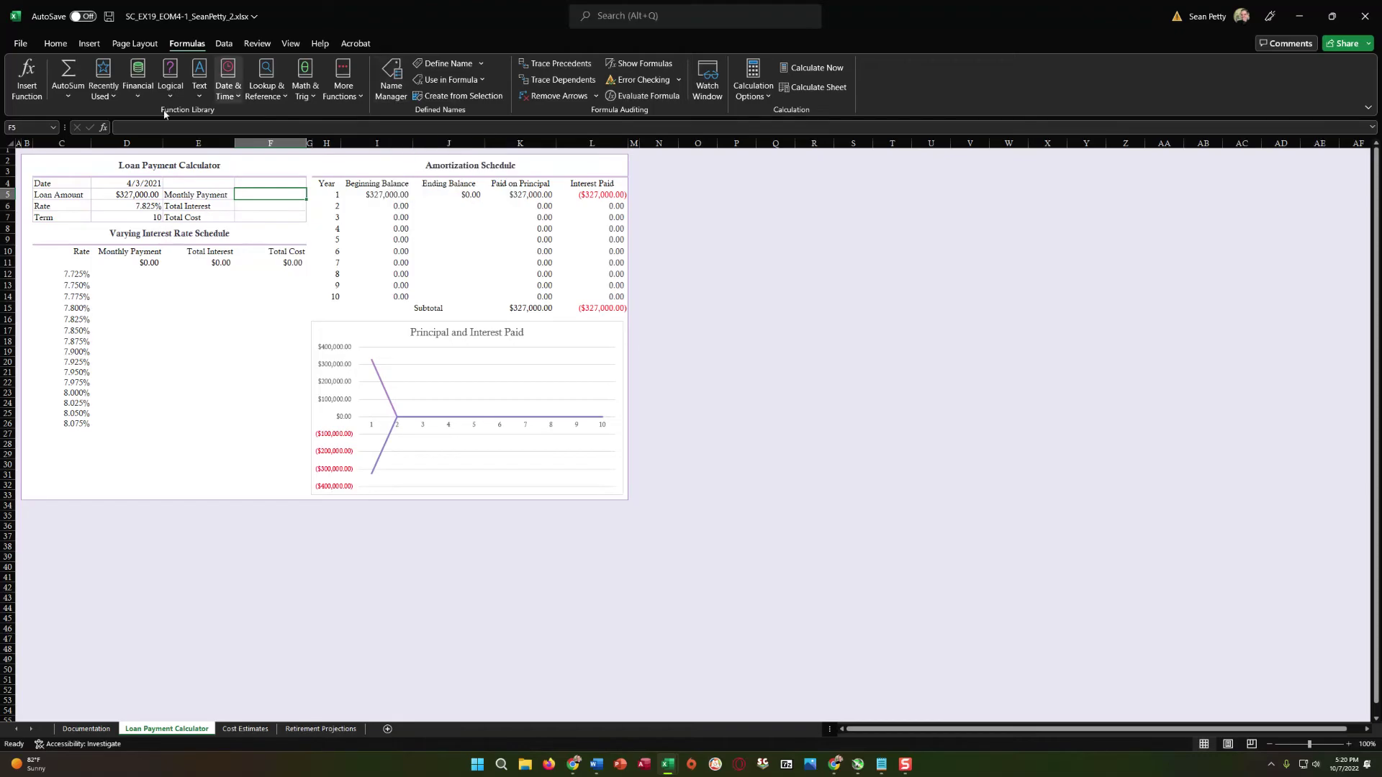
pyautogui.click(444, 63)
pyautogui.click(707, 336)
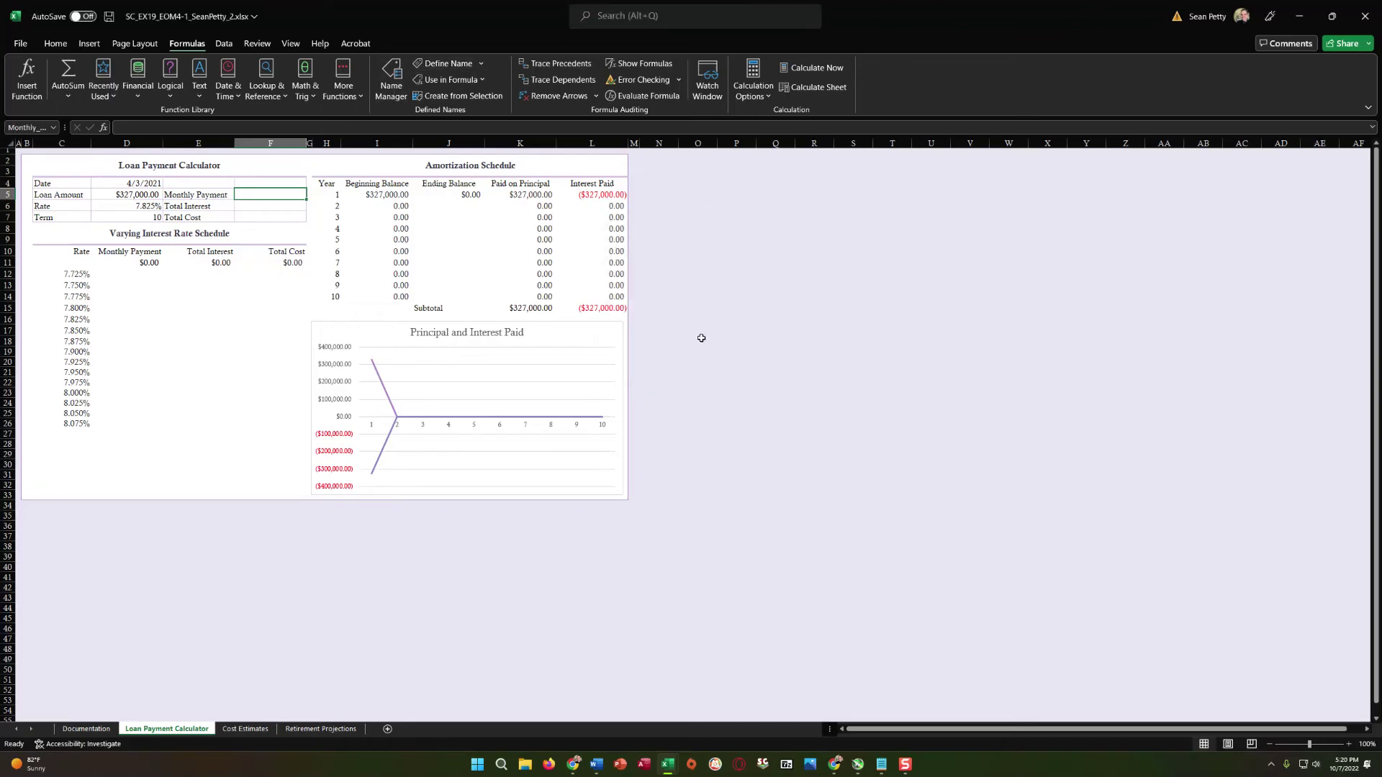
pyautogui.click(270, 205)
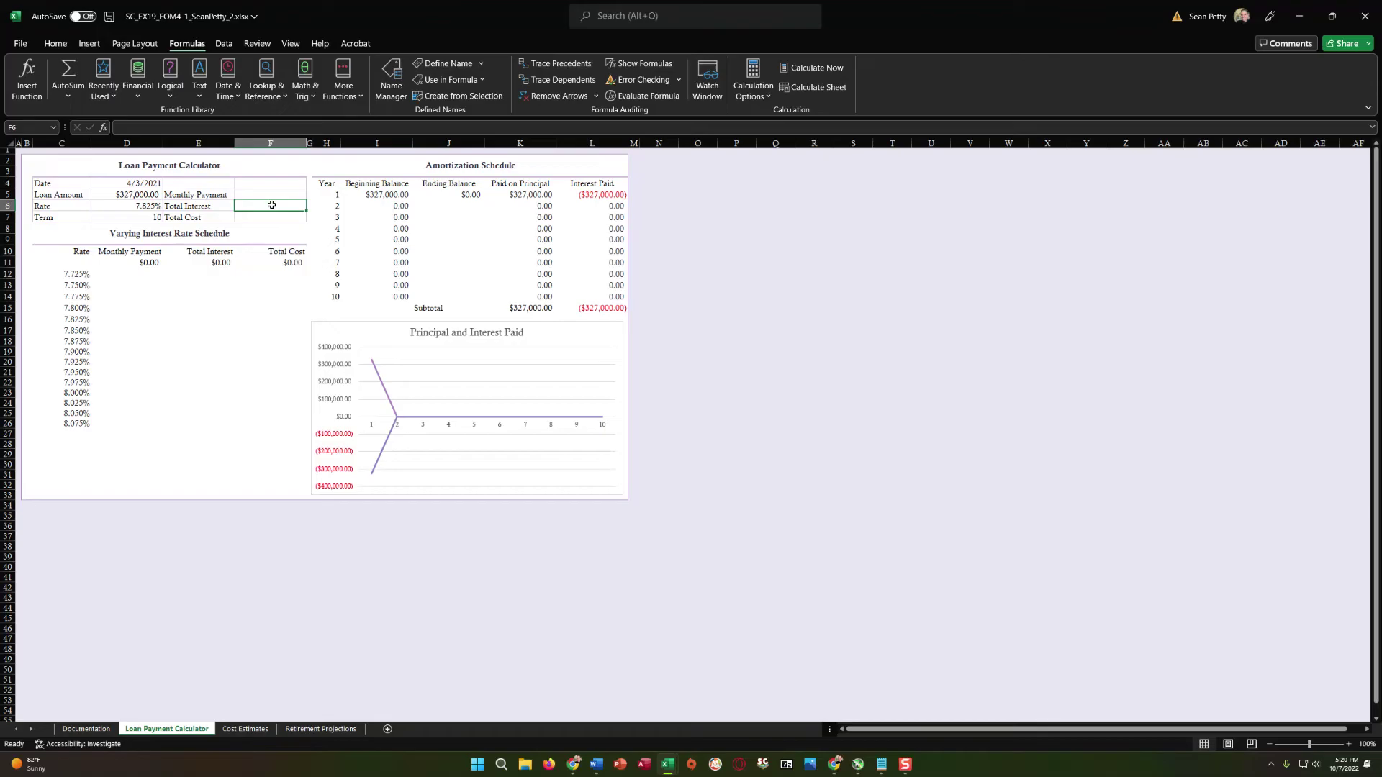
pyautogui.click(456, 64)
pyautogui.click(709, 338)
# Name cell F7 Total_Cost with Define Name
pyautogui.click(254, 218)
pyautogui.click(448, 63)
pyautogui.click(709, 337)
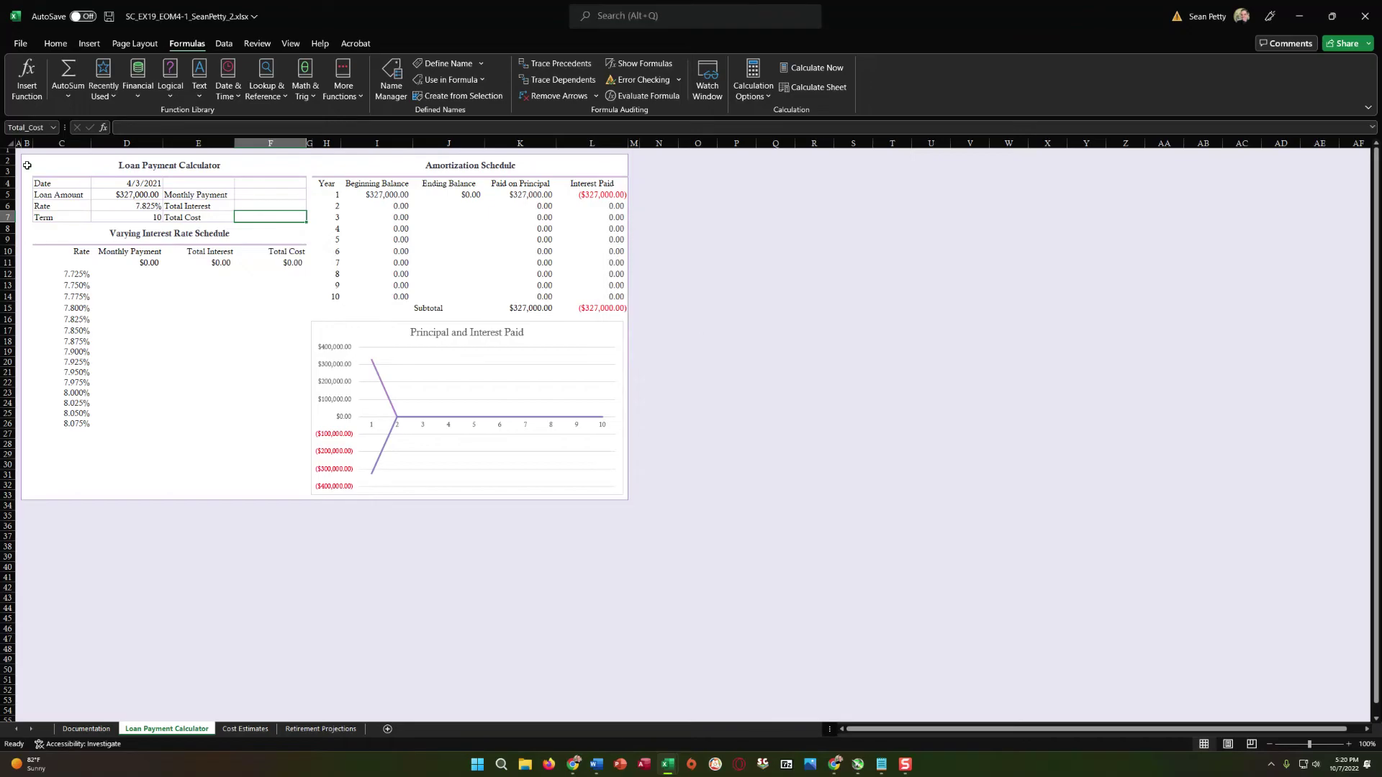
# Review all the loan names in the Name Box dropdown
pyautogui.click(51, 129)
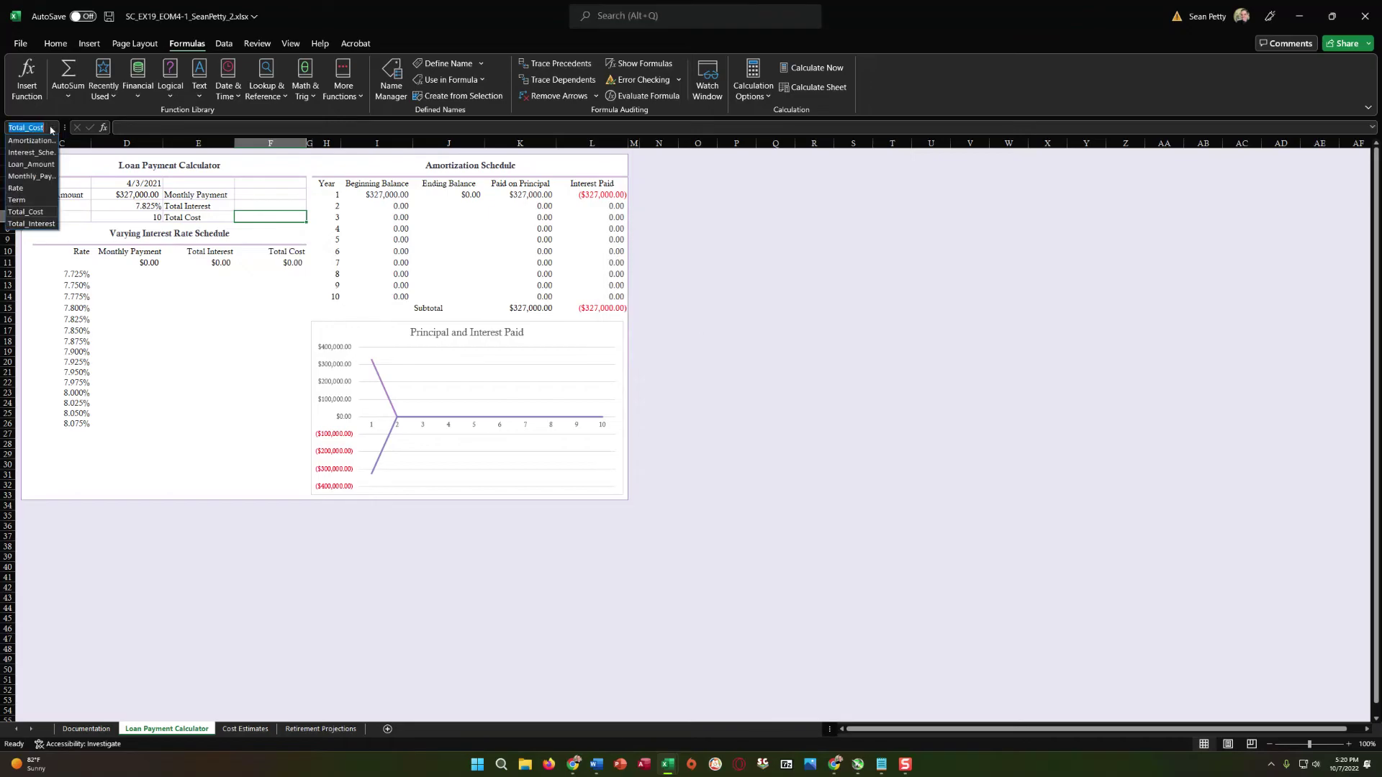
pyautogui.click(51, 129)
pyautogui.click(51, 128)
pyautogui.click(189, 198)
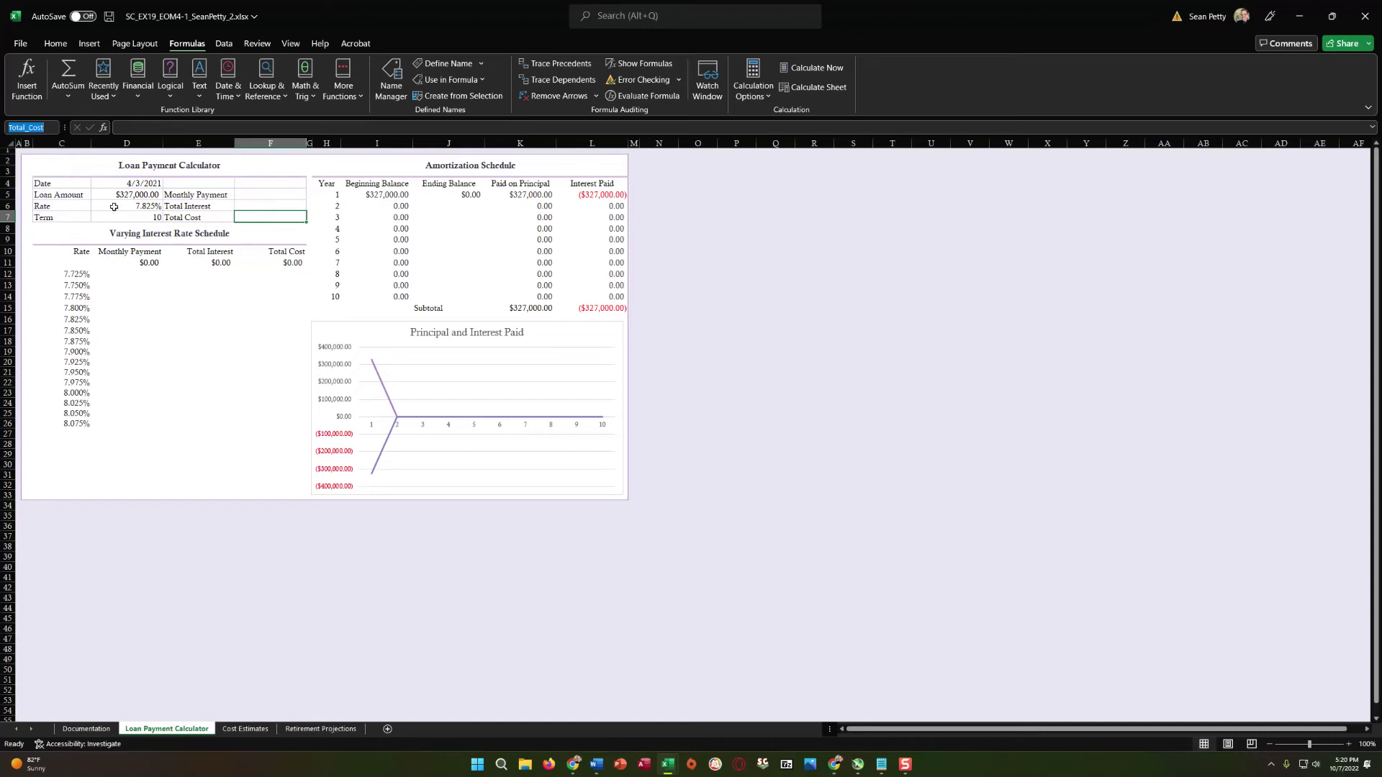
pyautogui.click(59, 196)
pyautogui.click(187, 205)
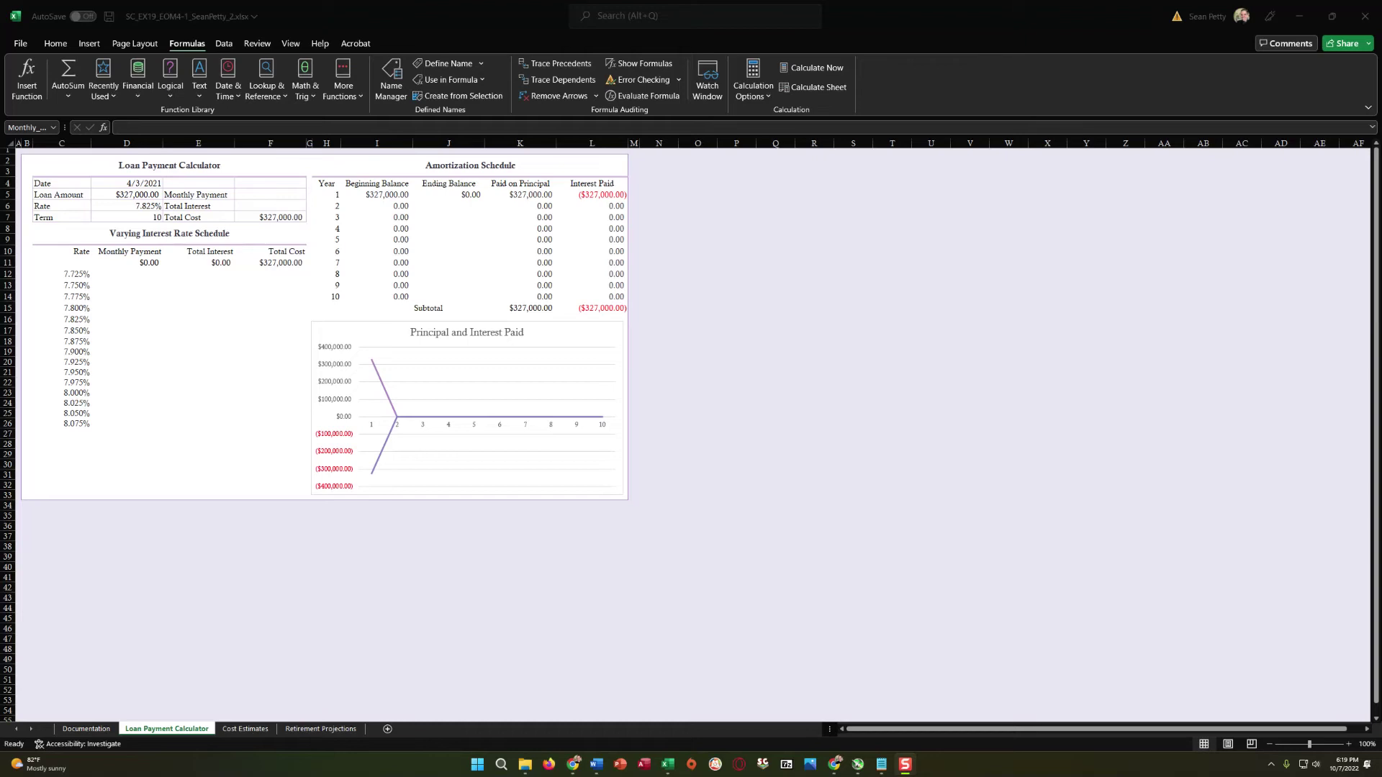
# Select the Monthly Payment cell F5
pyautogui.click(246, 195)
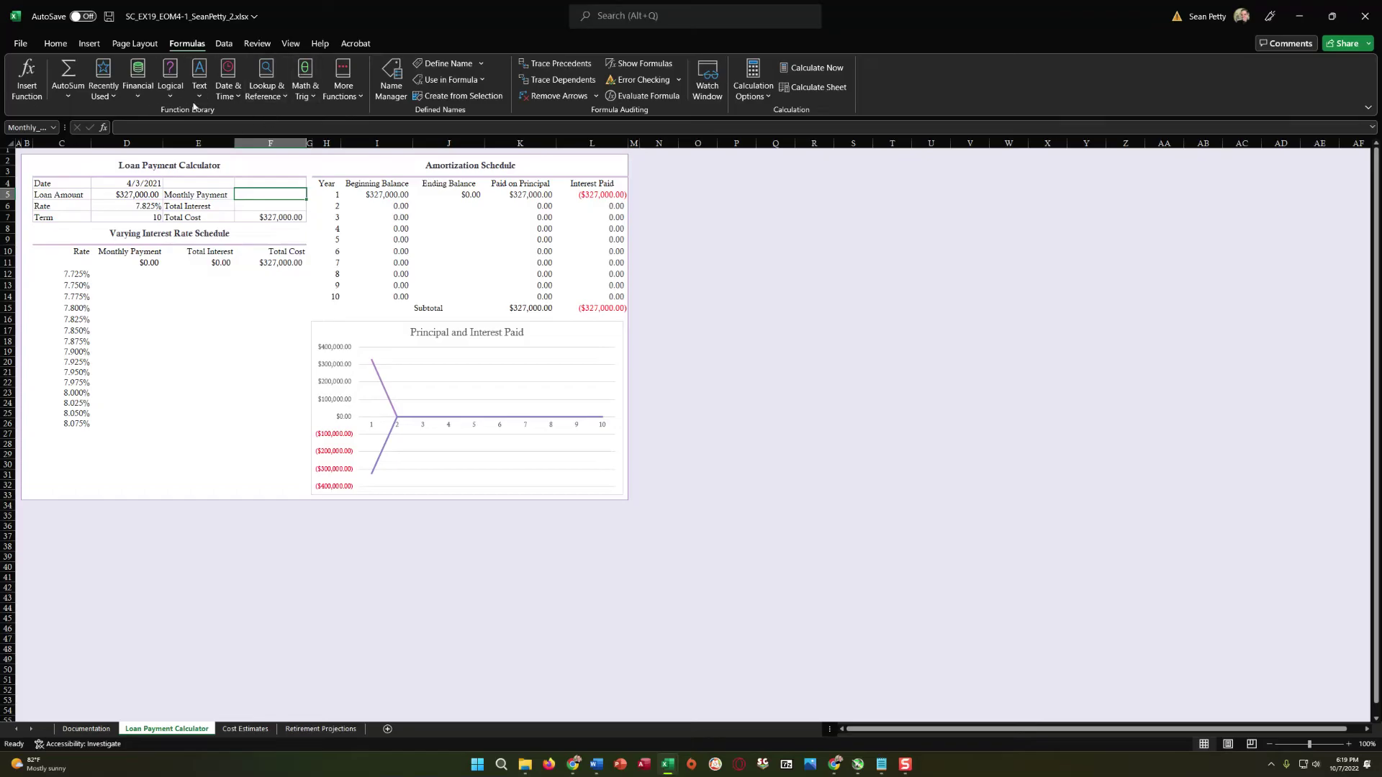
# Insert the PMT function in F5 with Rate/12 as the rate argument
pyautogui.click(138, 86)
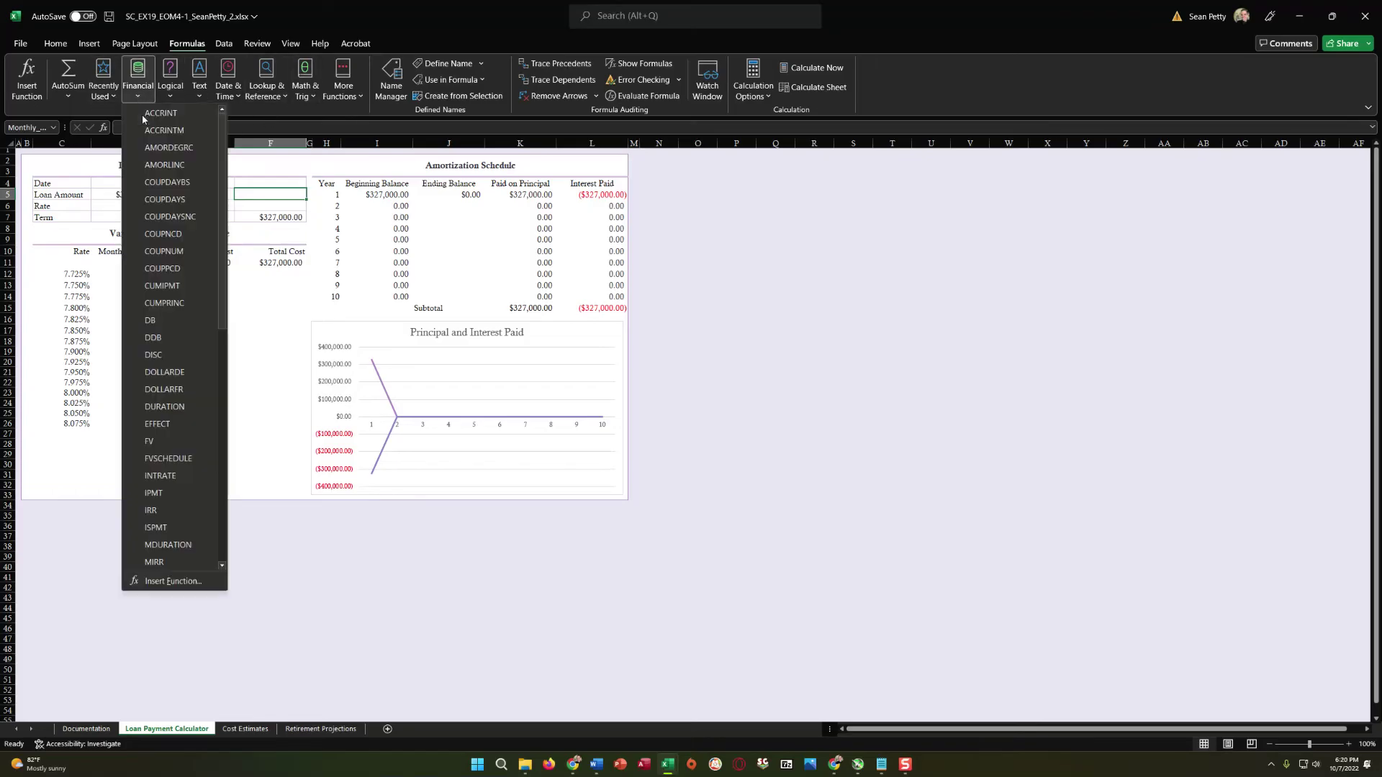
pyautogui.scroll(-6, 172, 418)
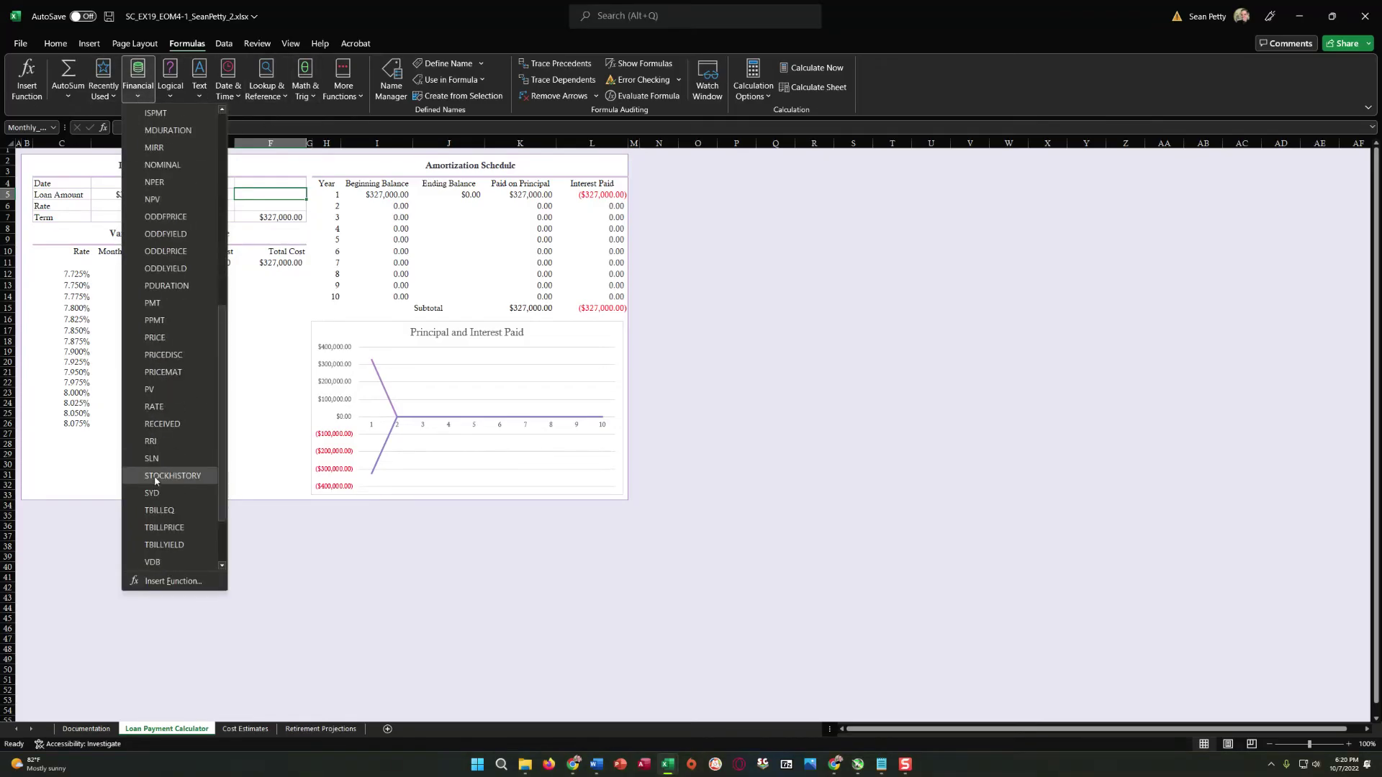
pyautogui.scroll(-3, 157, 447)
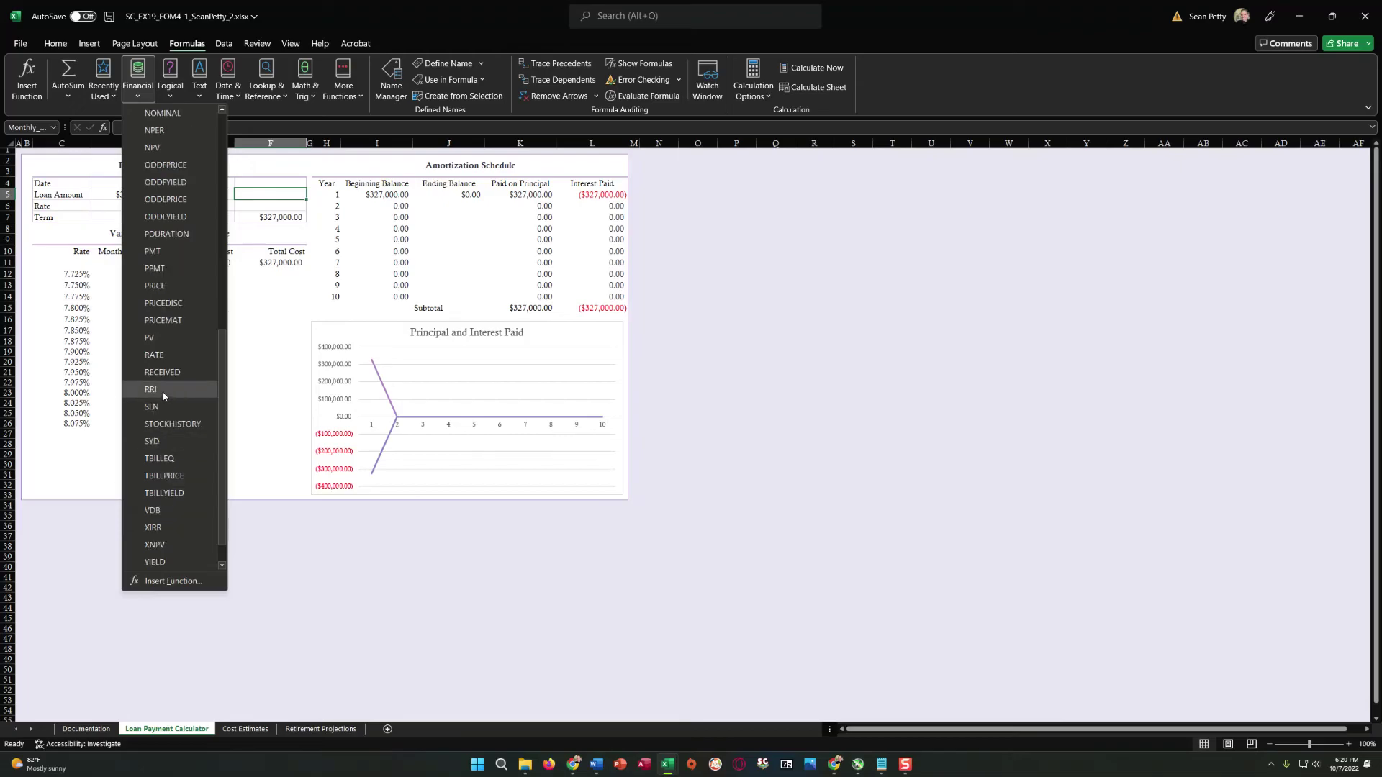
pyautogui.click(161, 252)
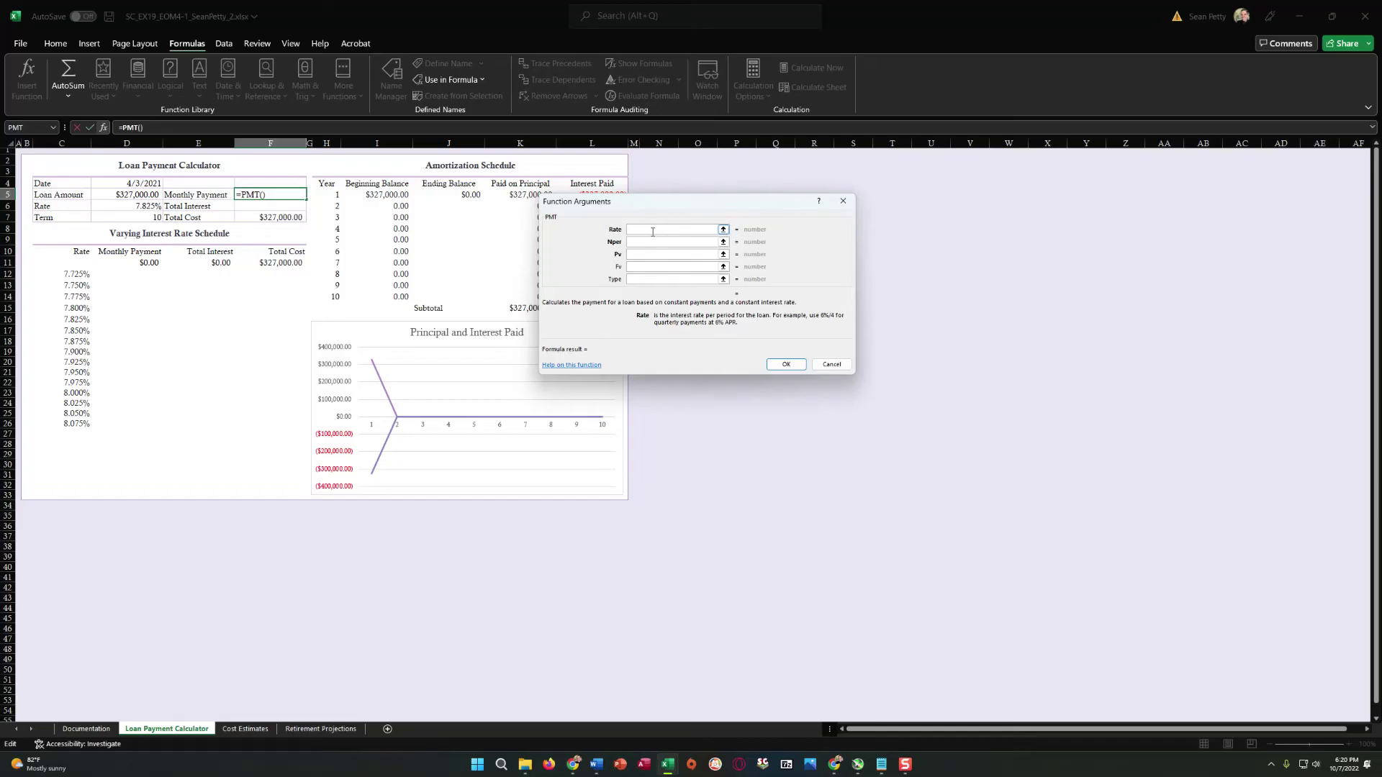
pyautogui.click(442, 80)
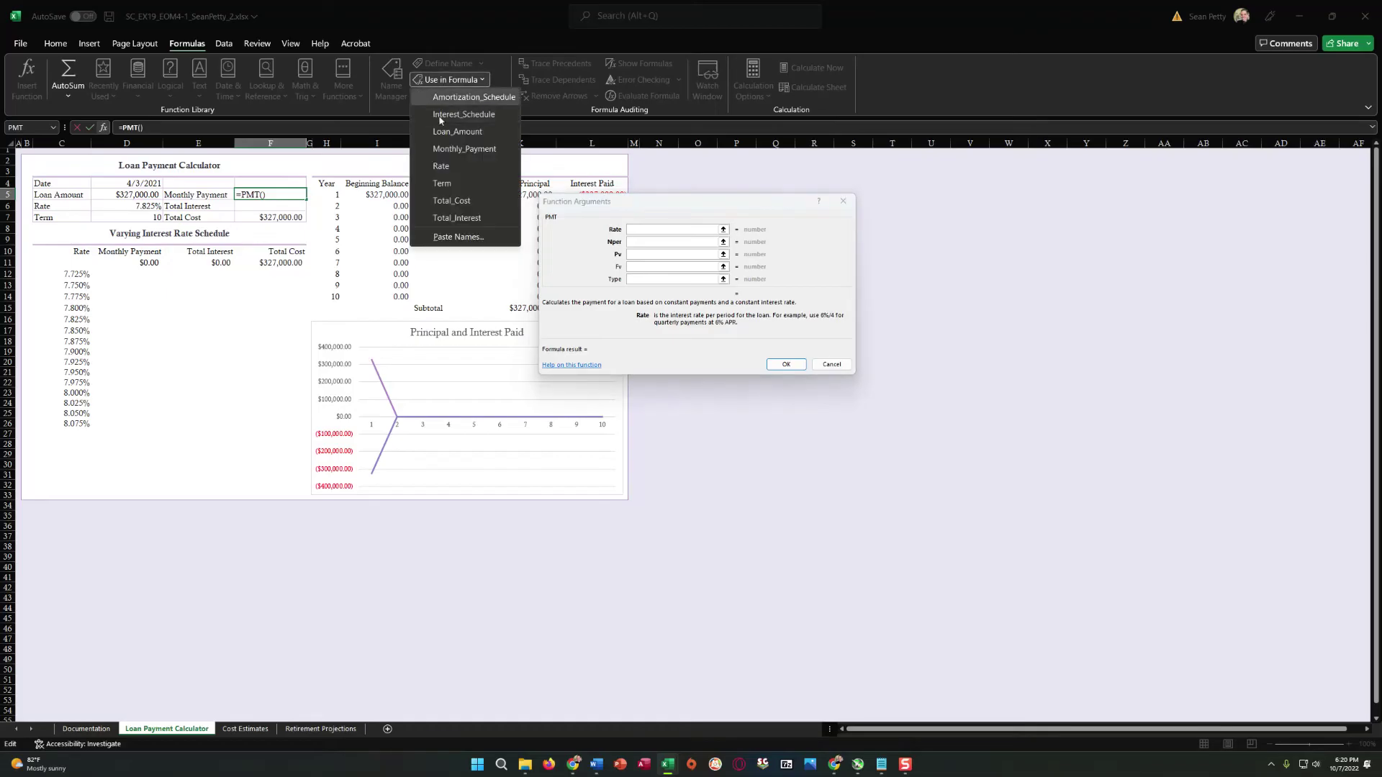
pyautogui.click(440, 165)
pyautogui.write('/12')
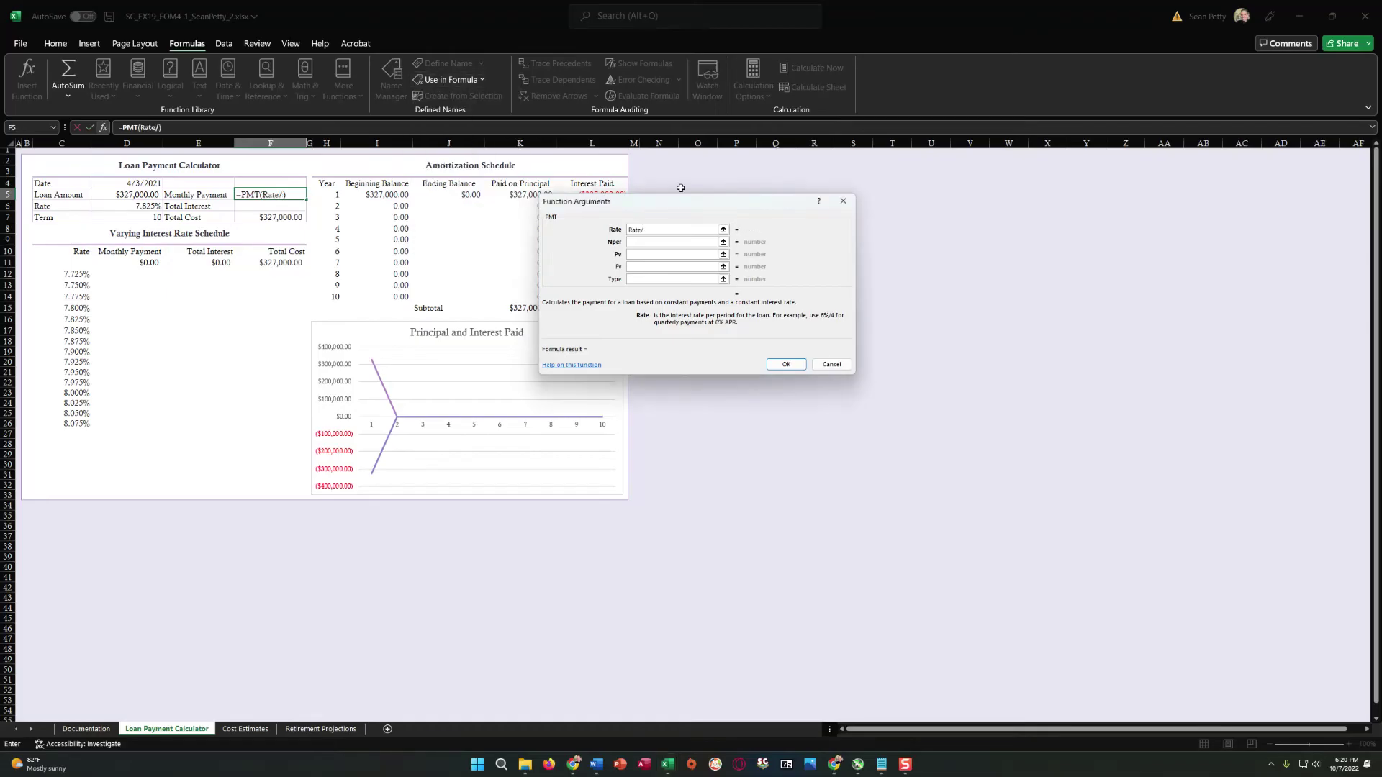
# Set Nper to Term*12 and Pv to Loan_Amount, giving ($3,937.24)
pyautogui.click(655, 243)
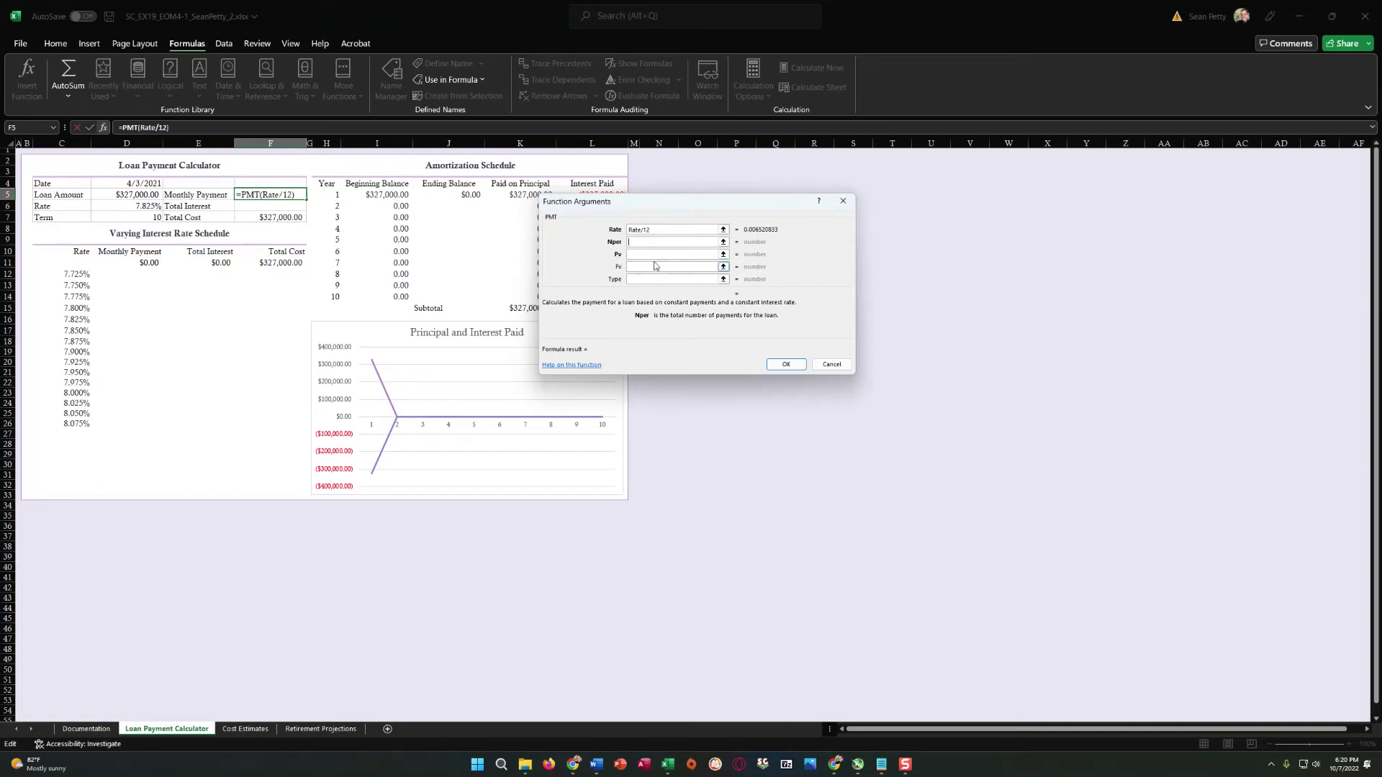
pyautogui.click(449, 80)
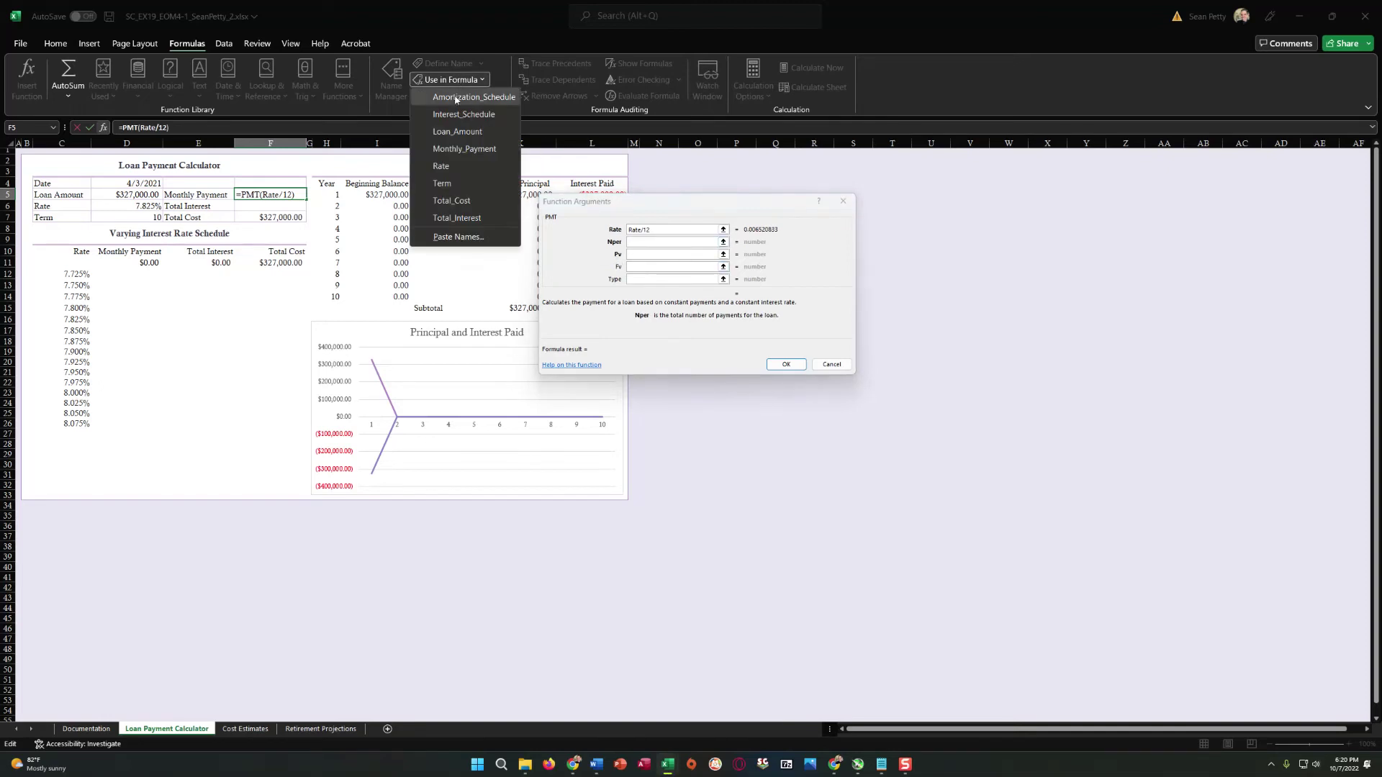
pyautogui.click(446, 186)
pyautogui.write('*')
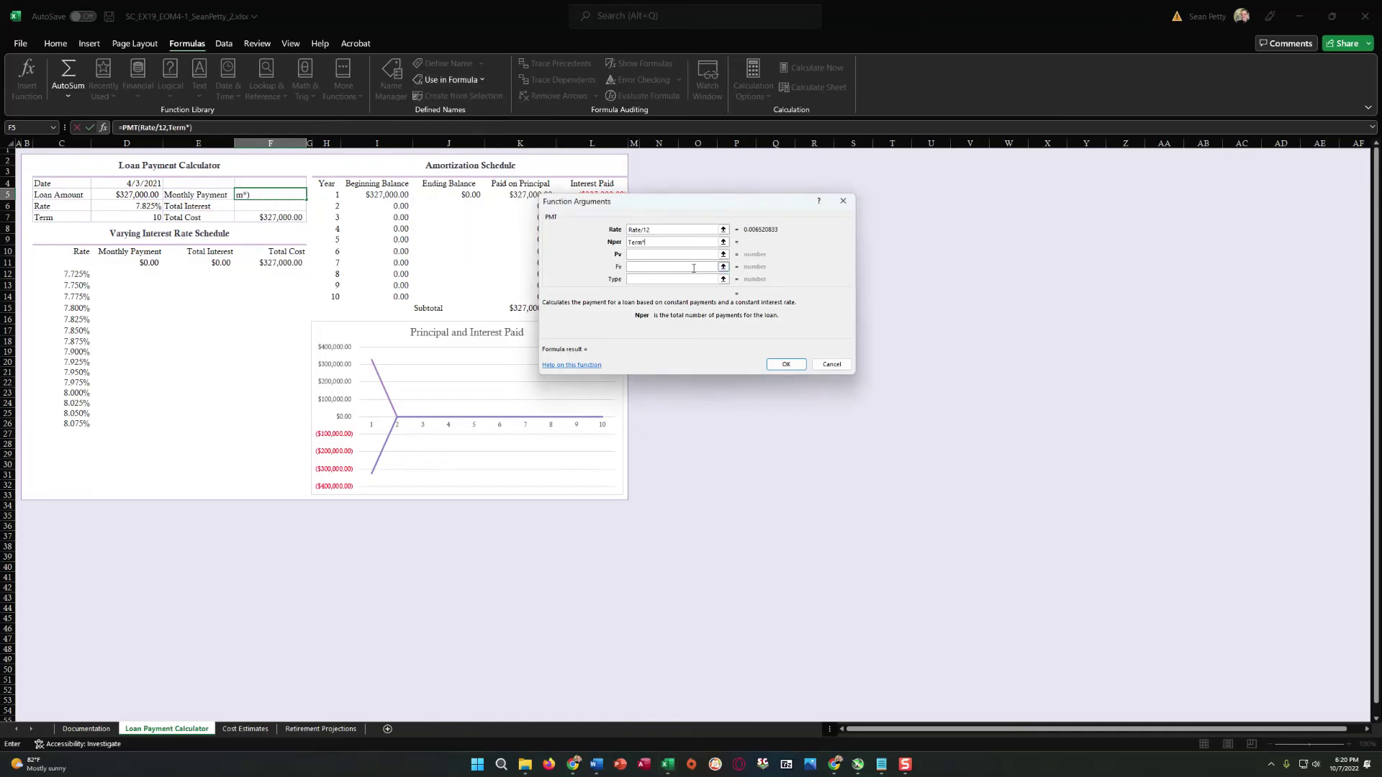
pyautogui.click(649, 255)
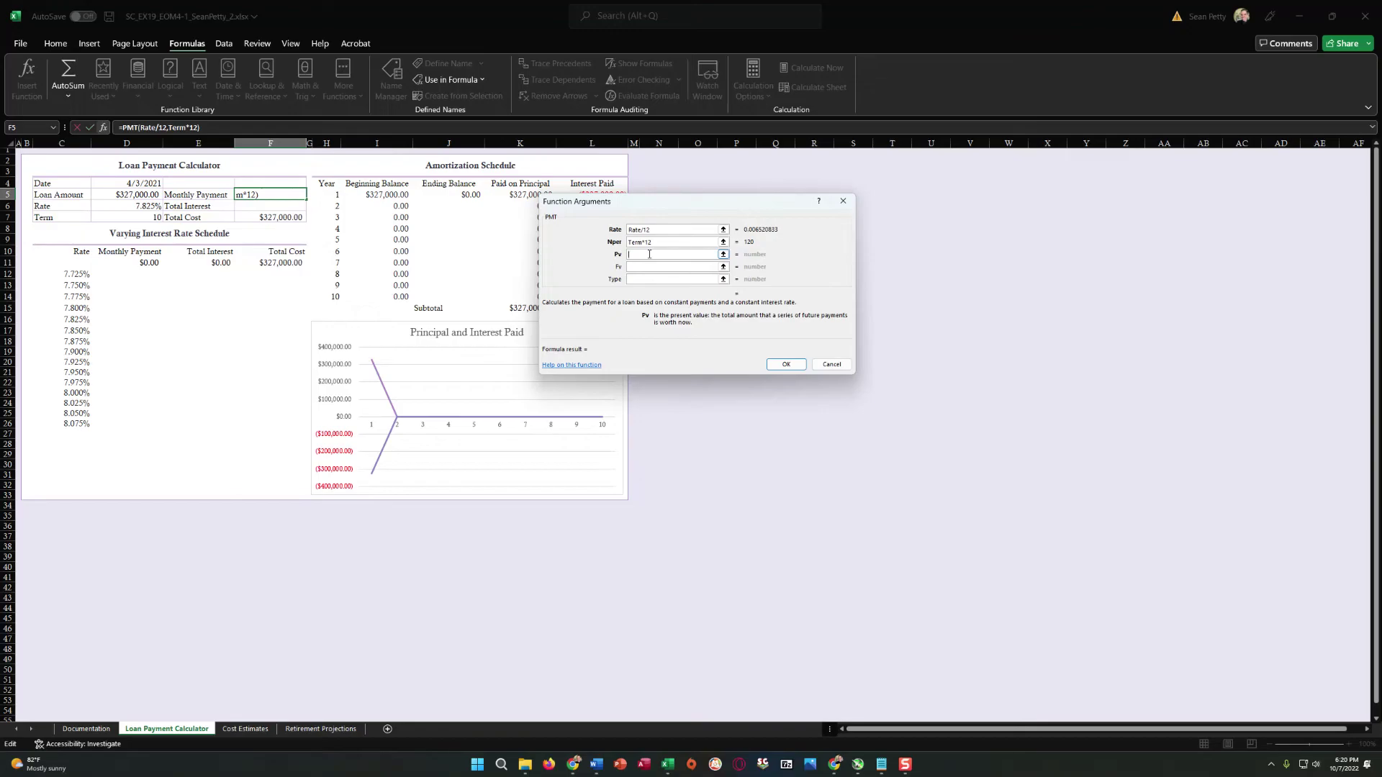
pyautogui.click(469, 83)
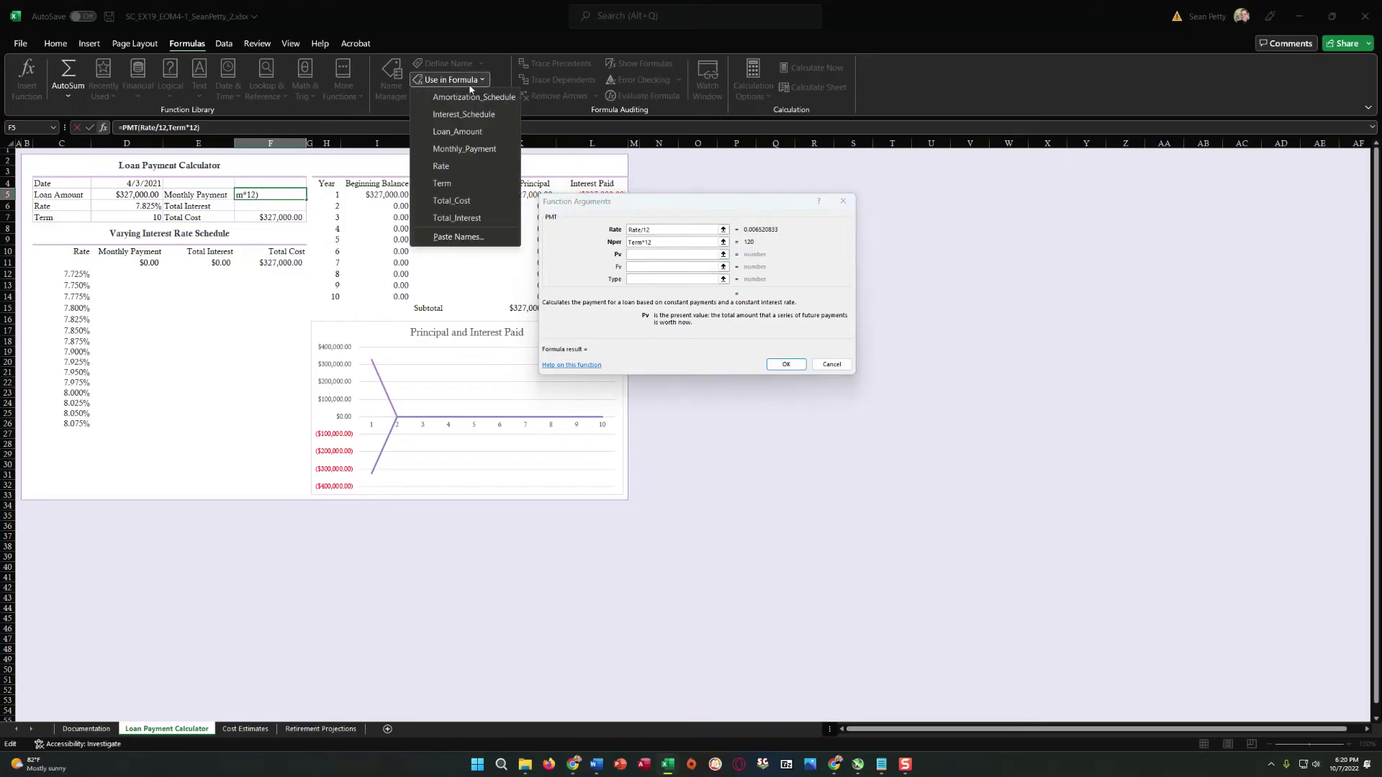
pyautogui.click(459, 134)
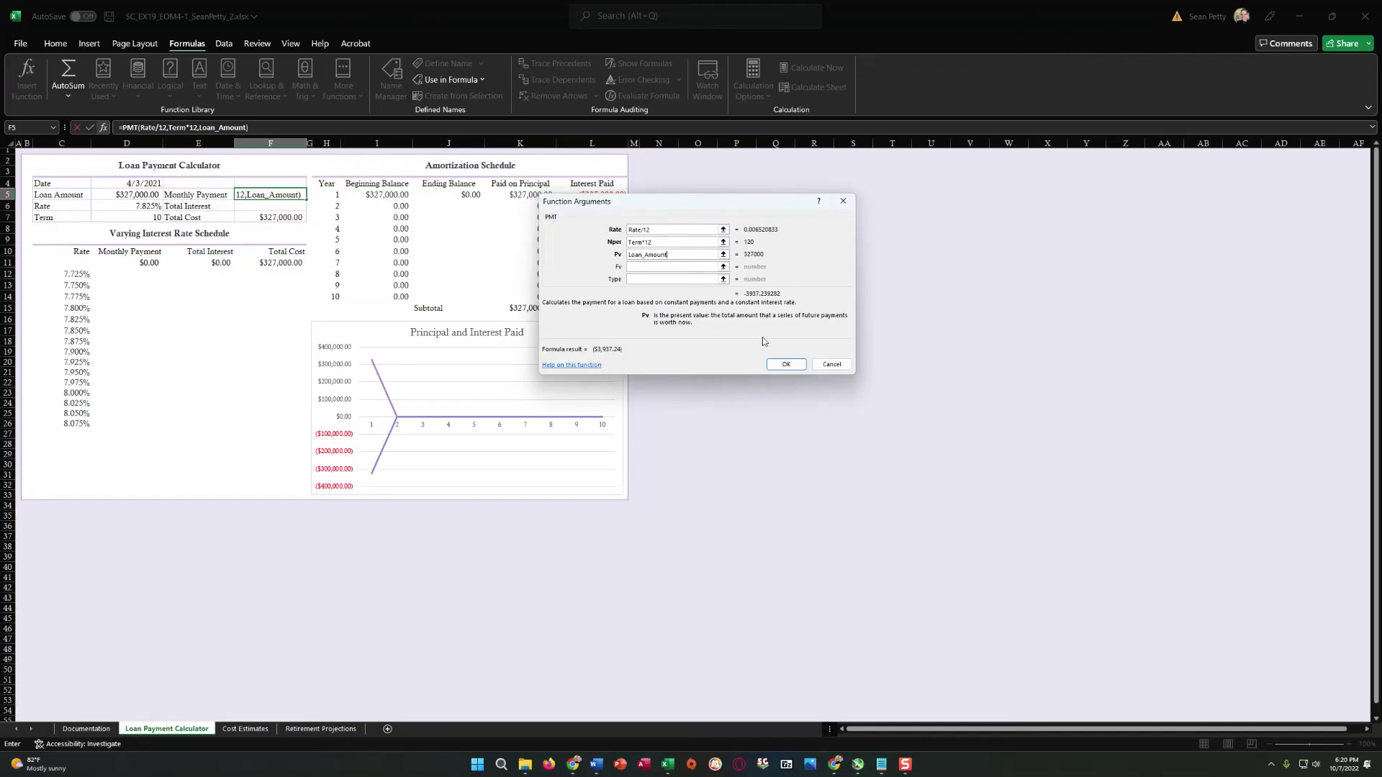
pyautogui.click(786, 364)
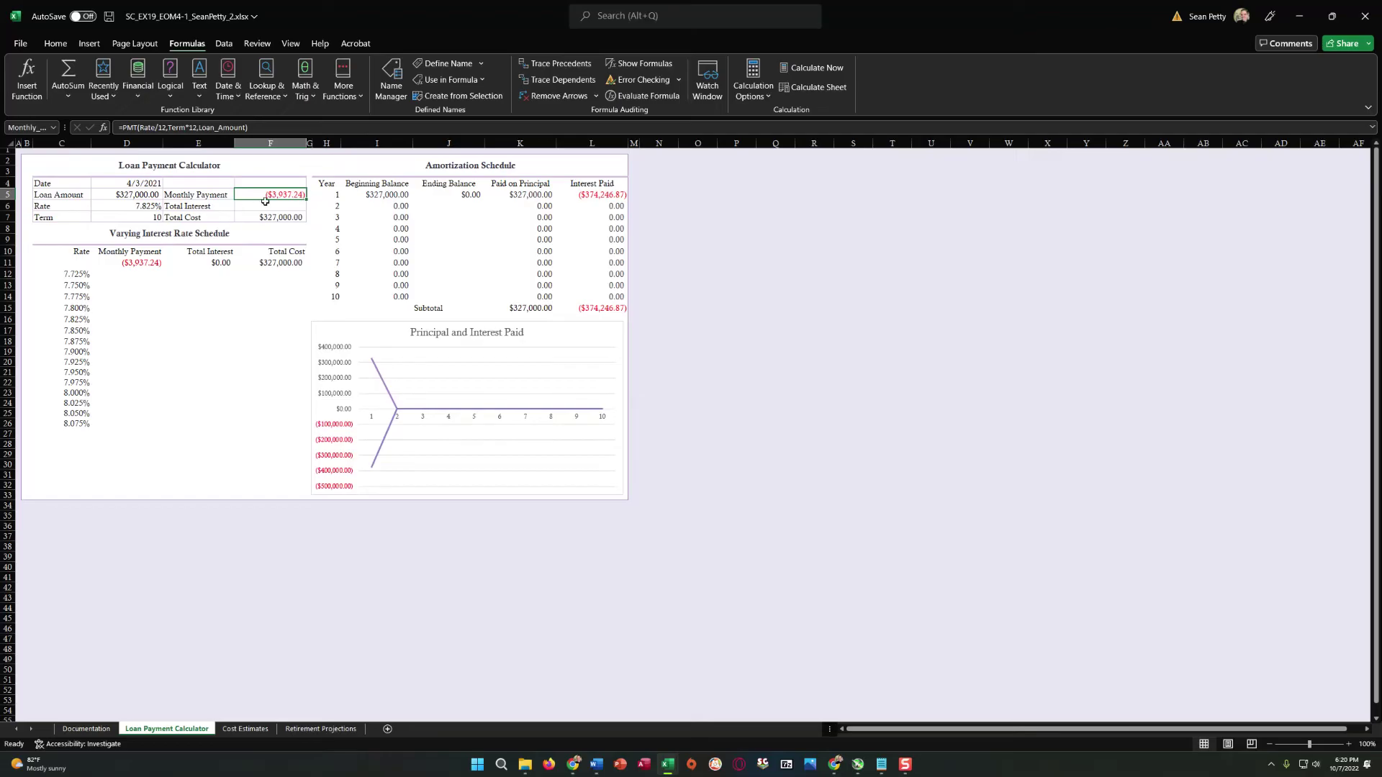
pyautogui.click(121, 128)
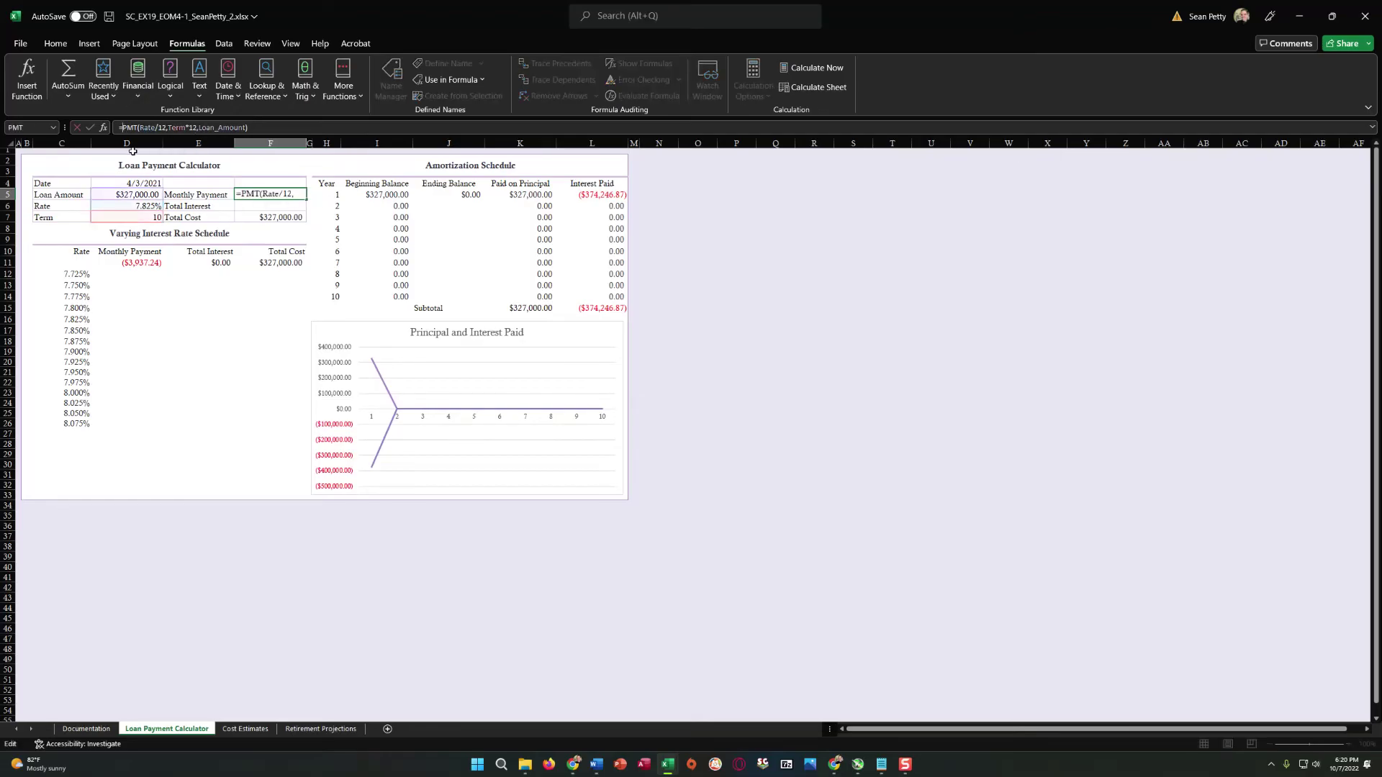
# Change F5 to =-PMT(Rate/12,Term*12,Loan_Amount) for a positive $3,937.24, then begin =12 in F6
pyautogui.write('-')
pyautogui.click(272, 129)
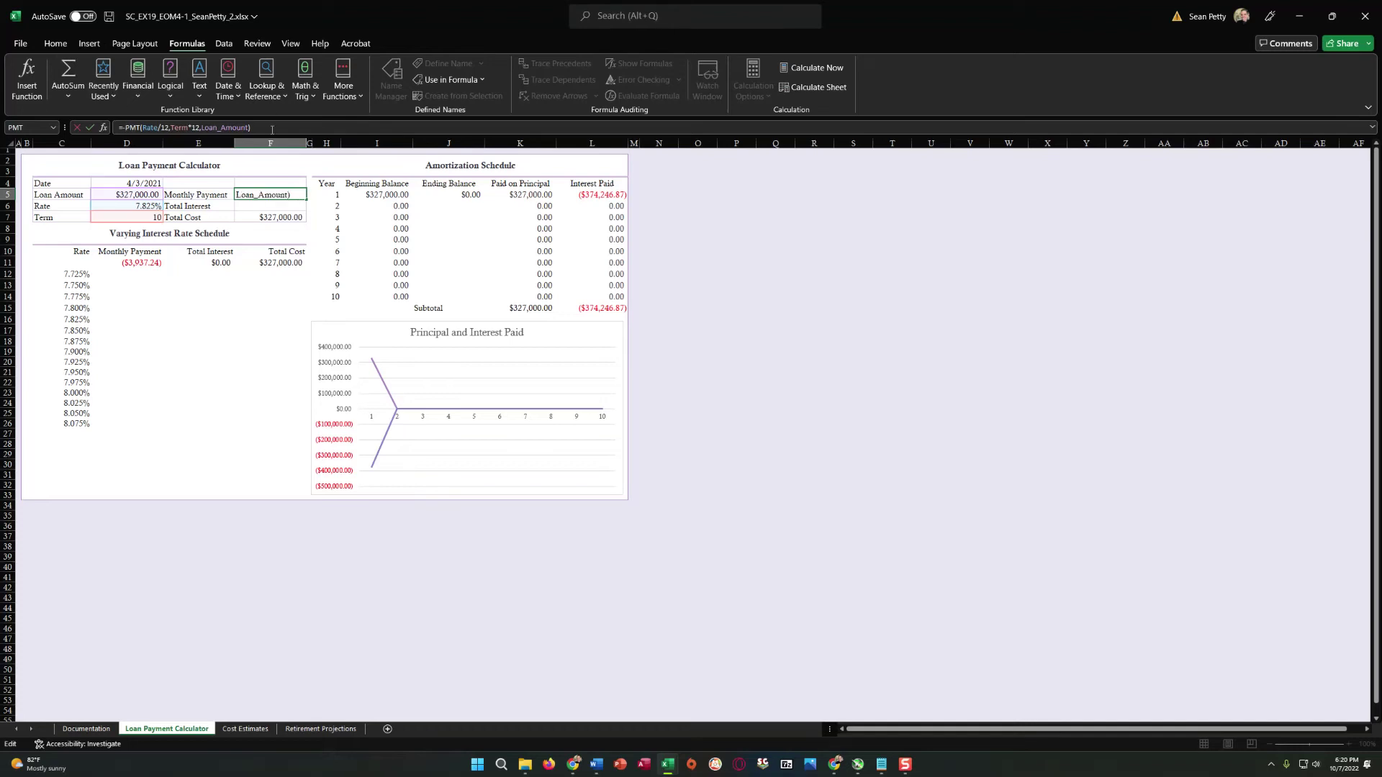
pyautogui.press('Return')
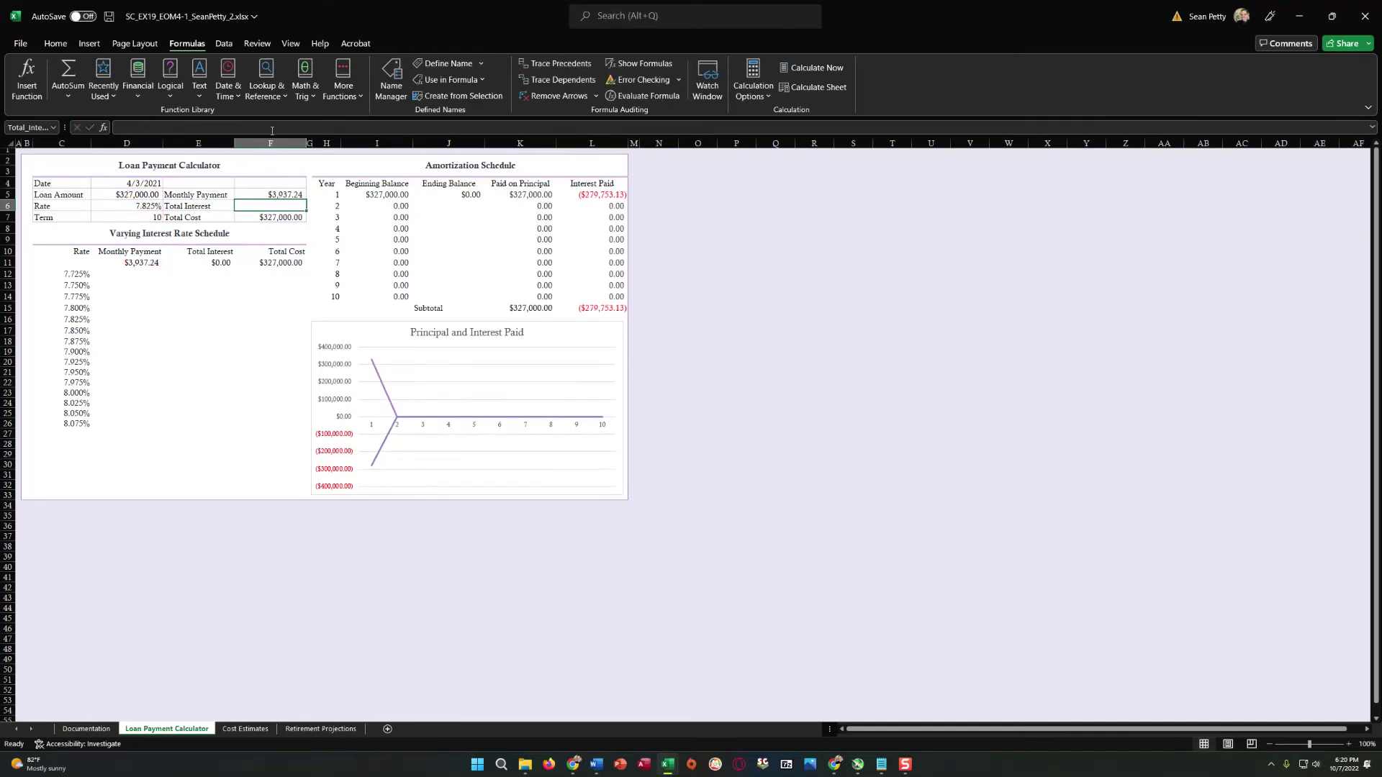
pyautogui.click(278, 204)
pyautogui.write('=')
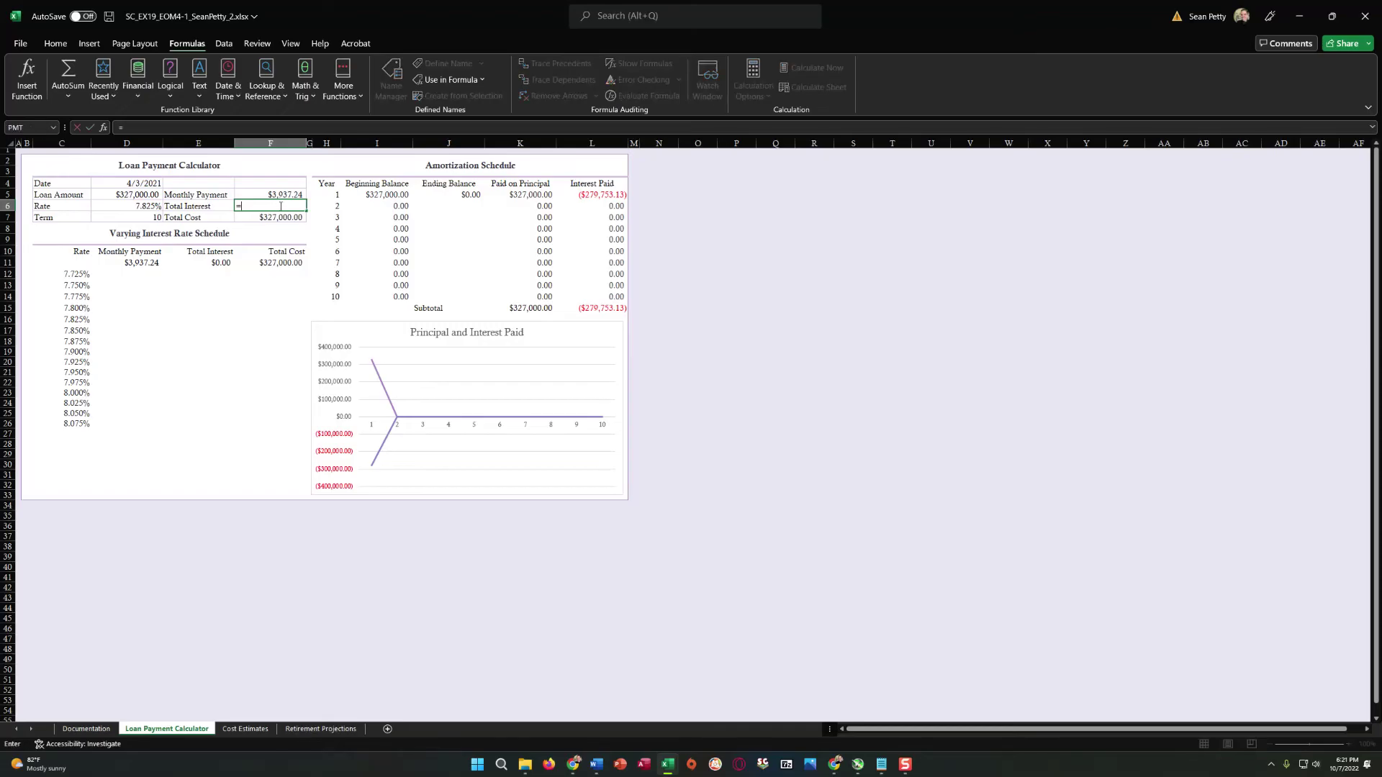
pyautogui.write('12')
# Complete F6 as =12*Term*Monthly_Payment-Loan_Amount, showing $145,468.71
pyautogui.click(182, 129)
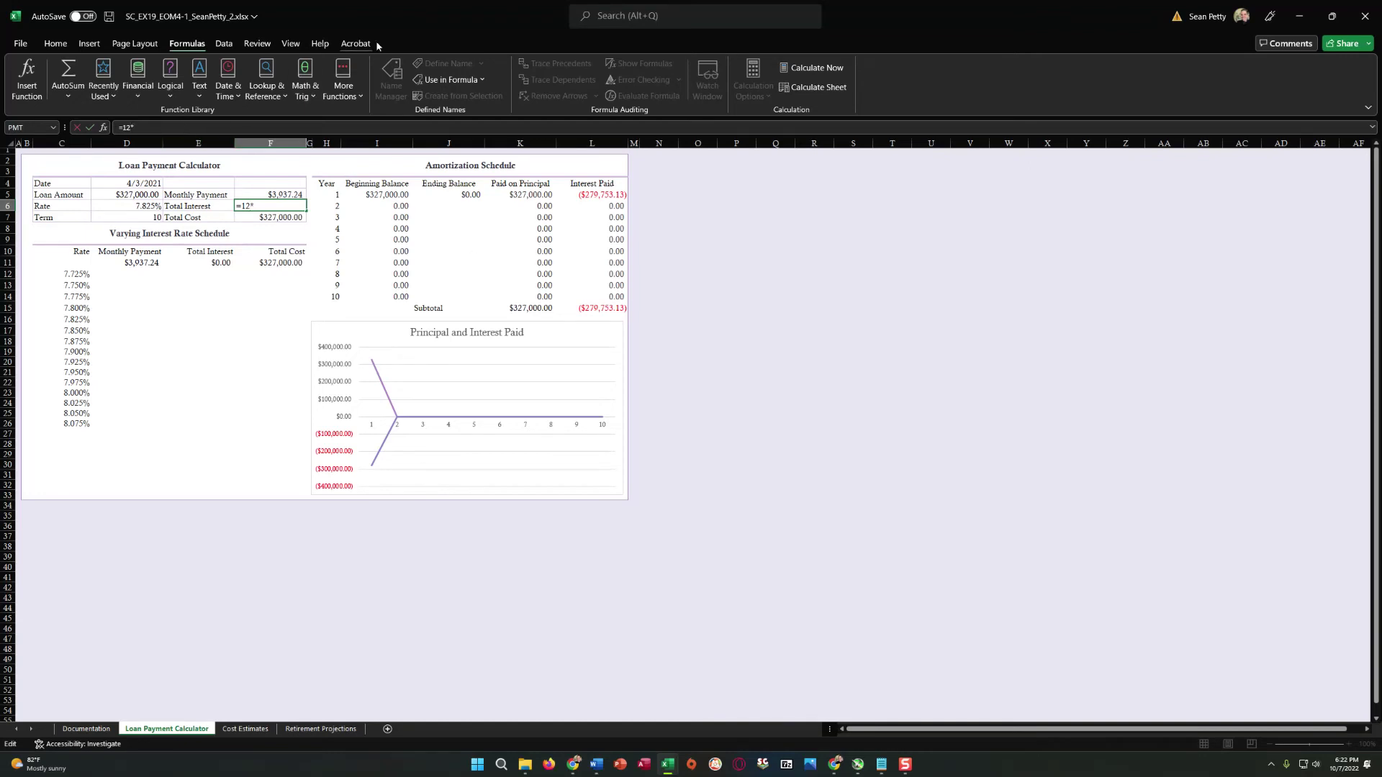
pyautogui.click(446, 81)
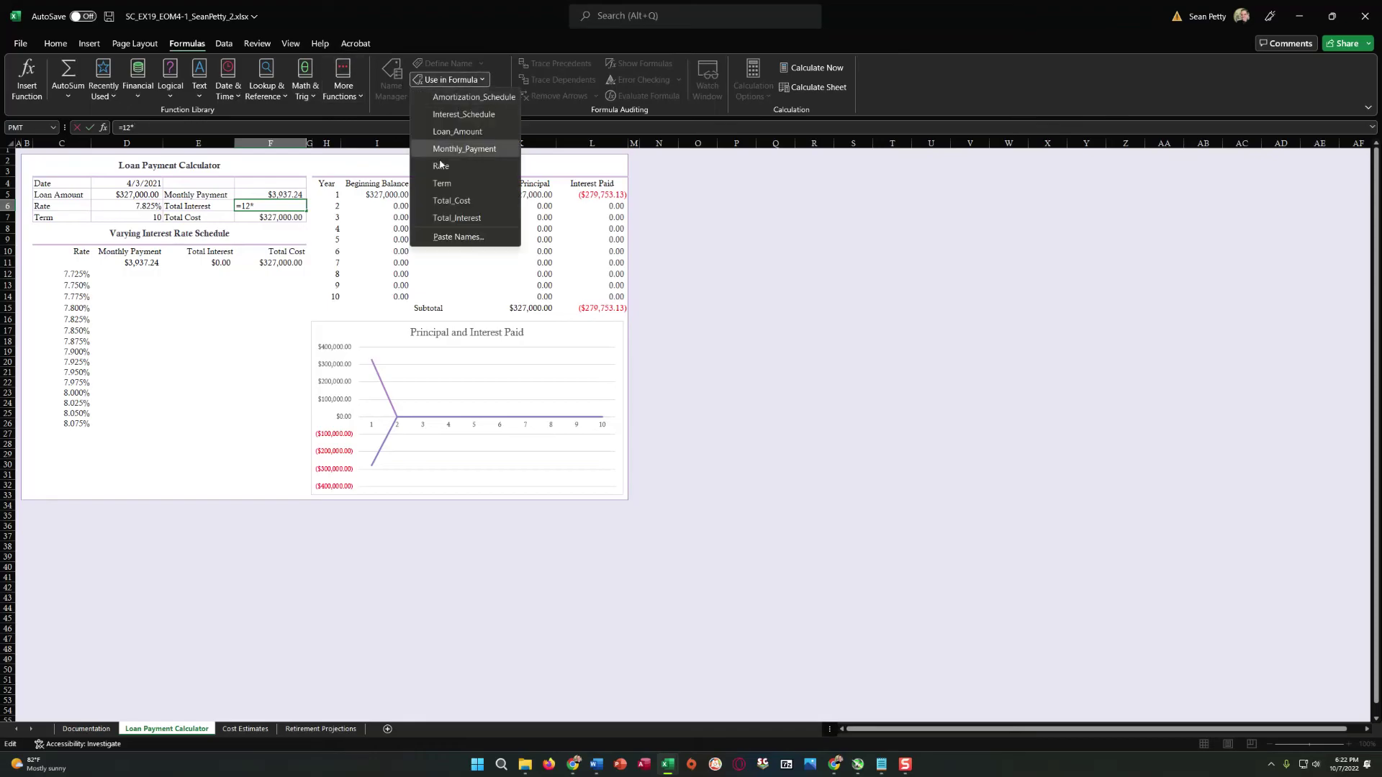
pyautogui.click(442, 184)
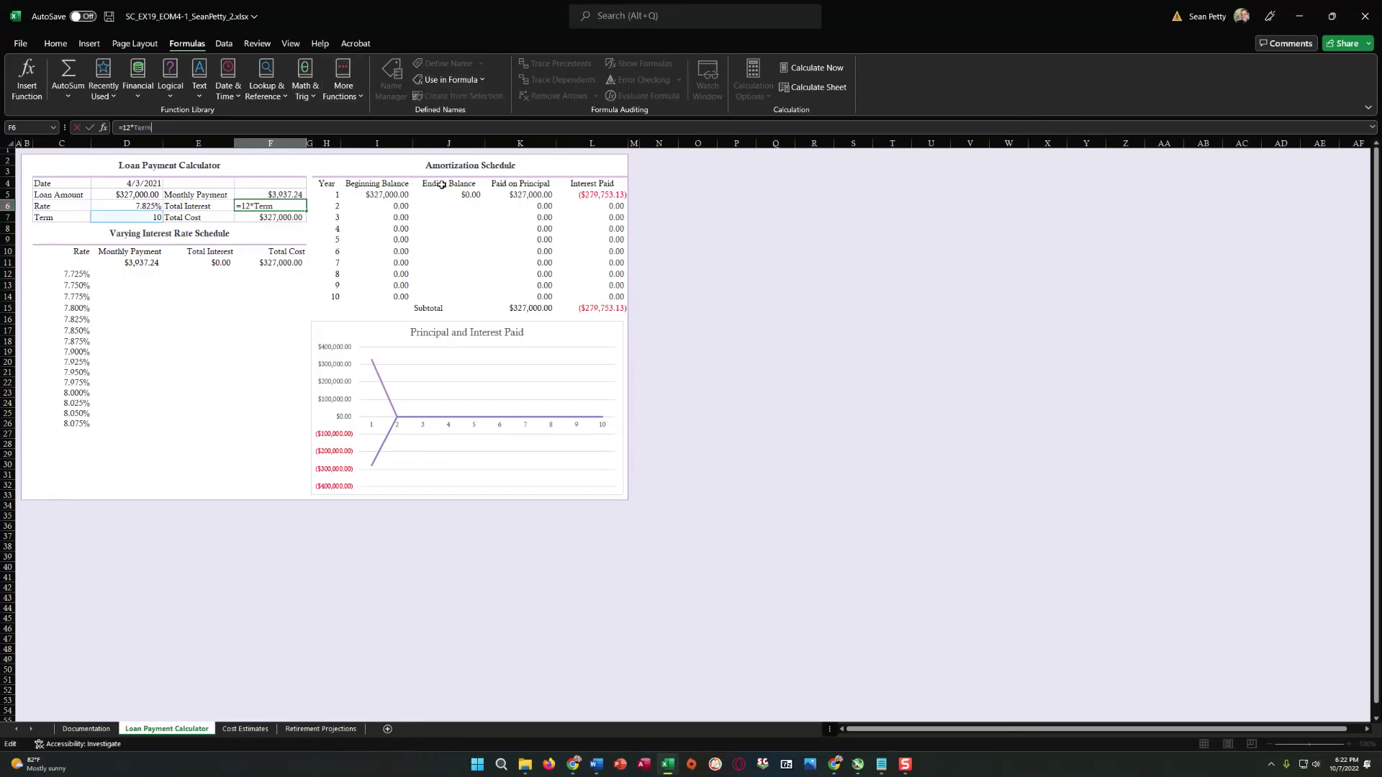
pyautogui.write('*')
pyautogui.click(437, 81)
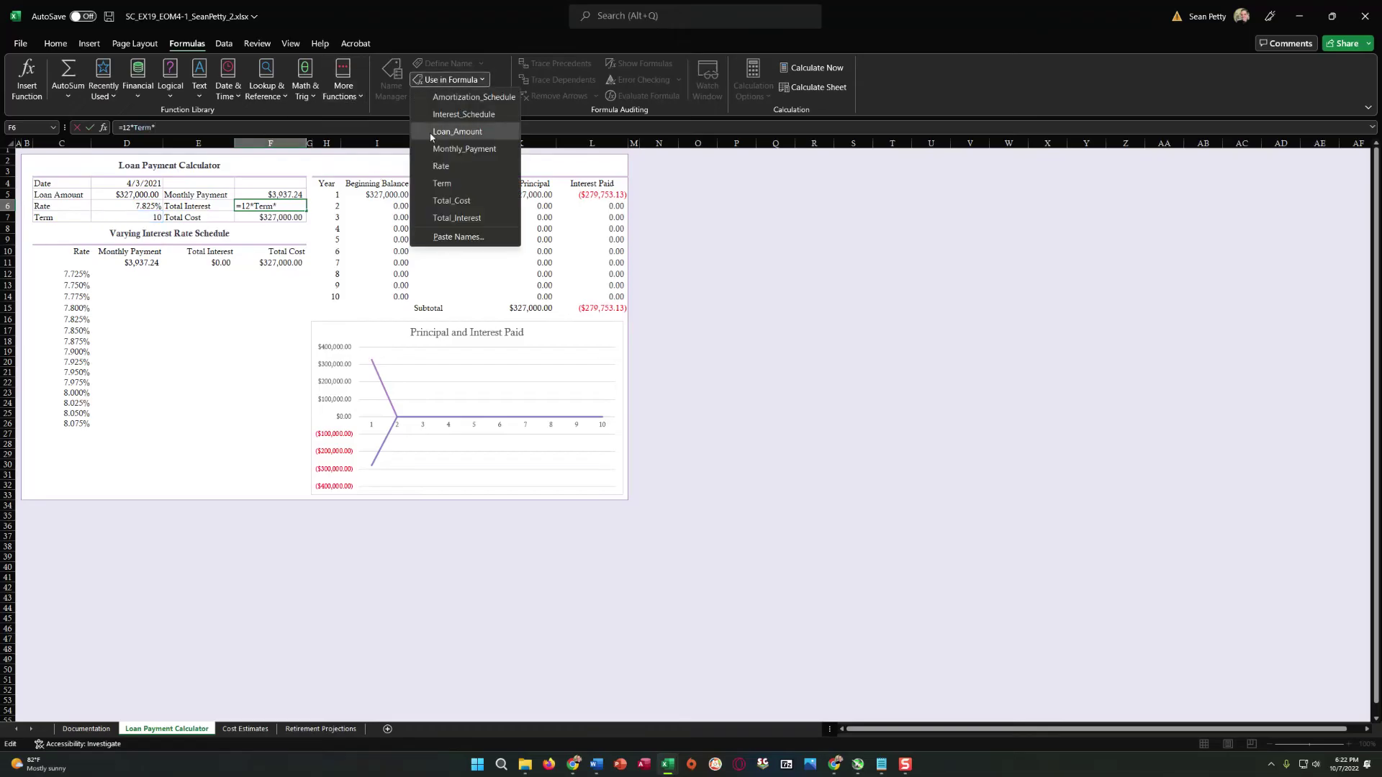
pyautogui.click(465, 149)
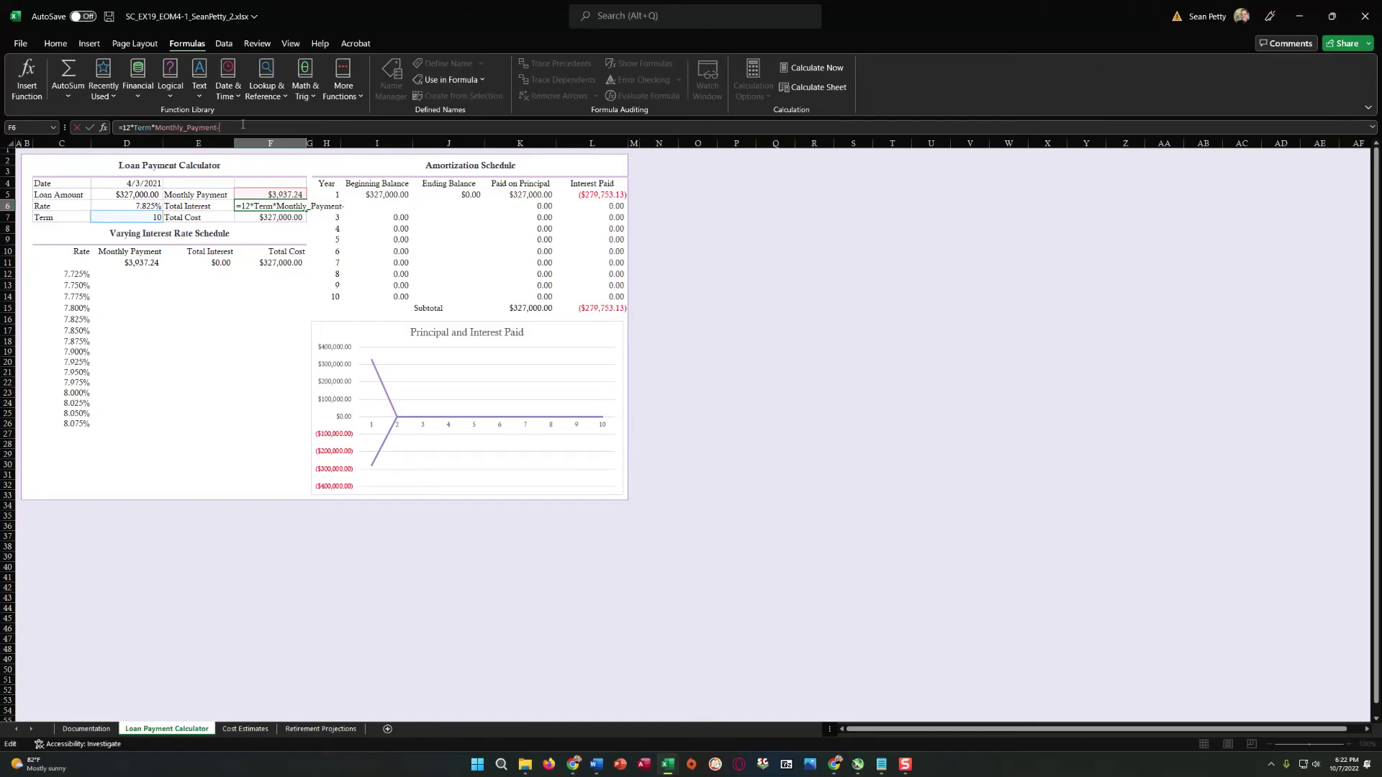
pyautogui.write('-')
pyautogui.click(448, 80)
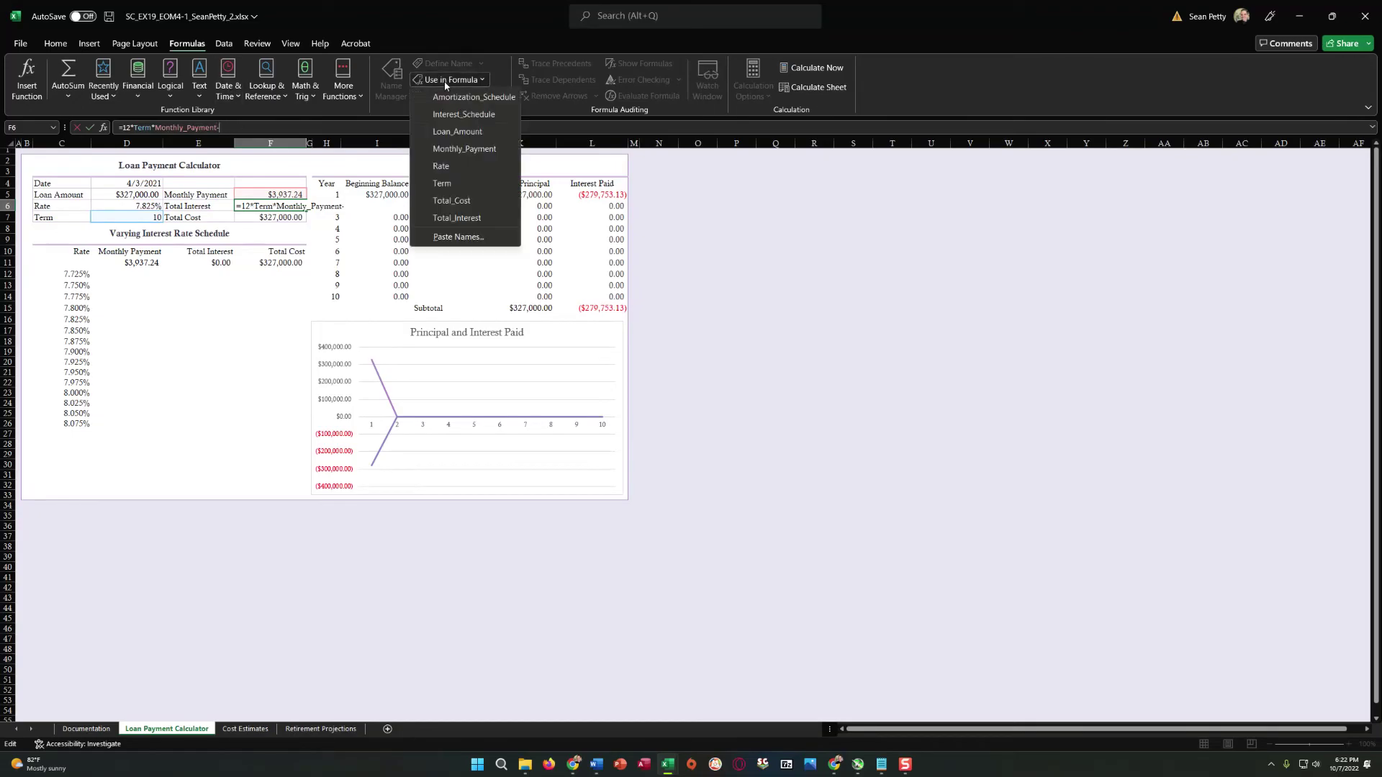
pyautogui.click(447, 132)
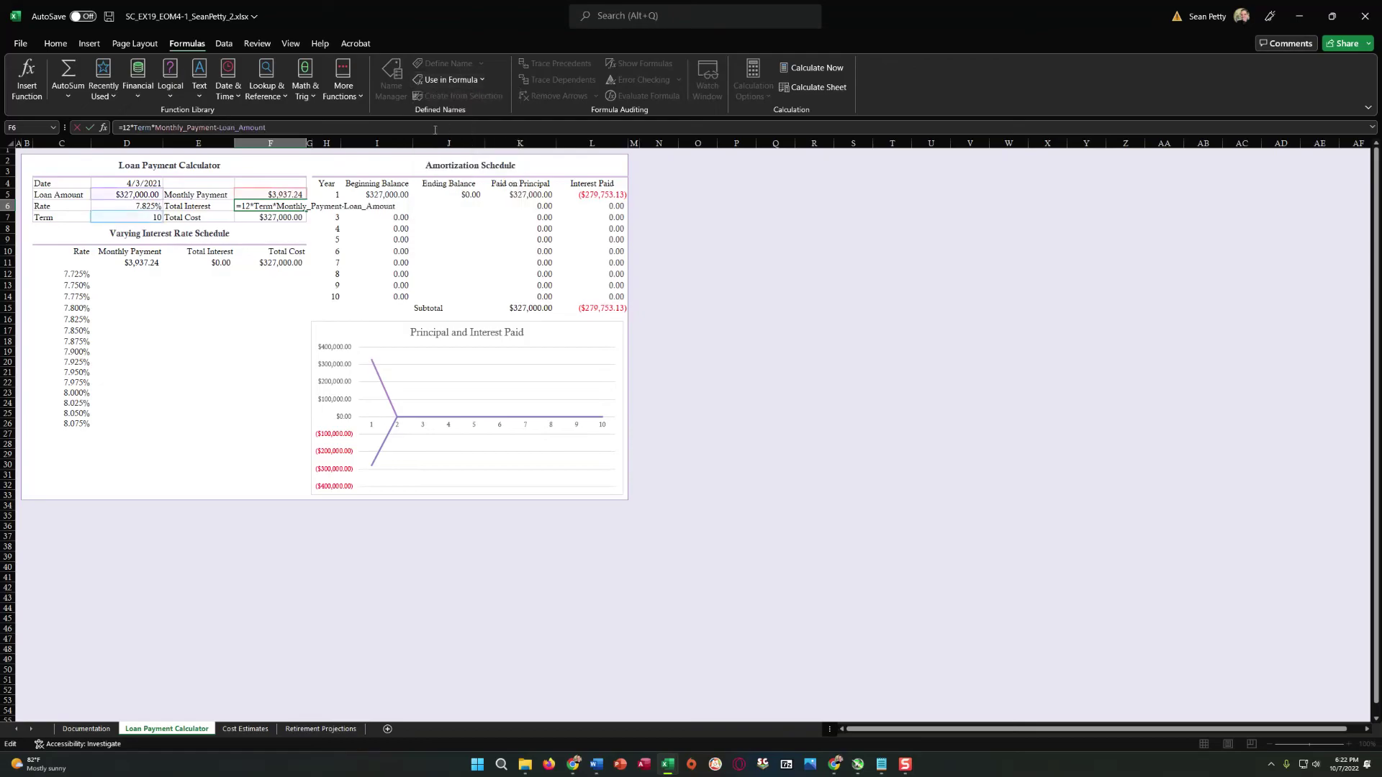
pyautogui.press('Return')
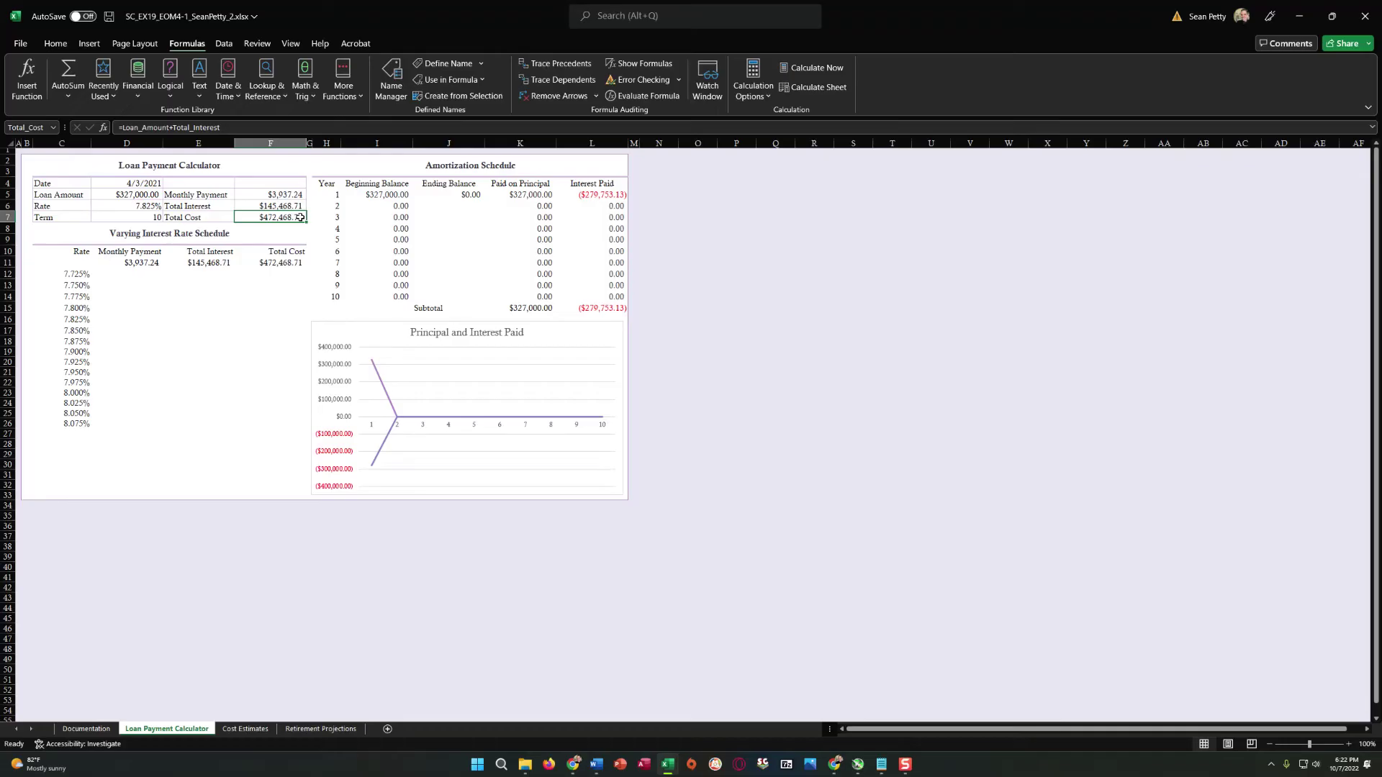
pyautogui.click(279, 209)
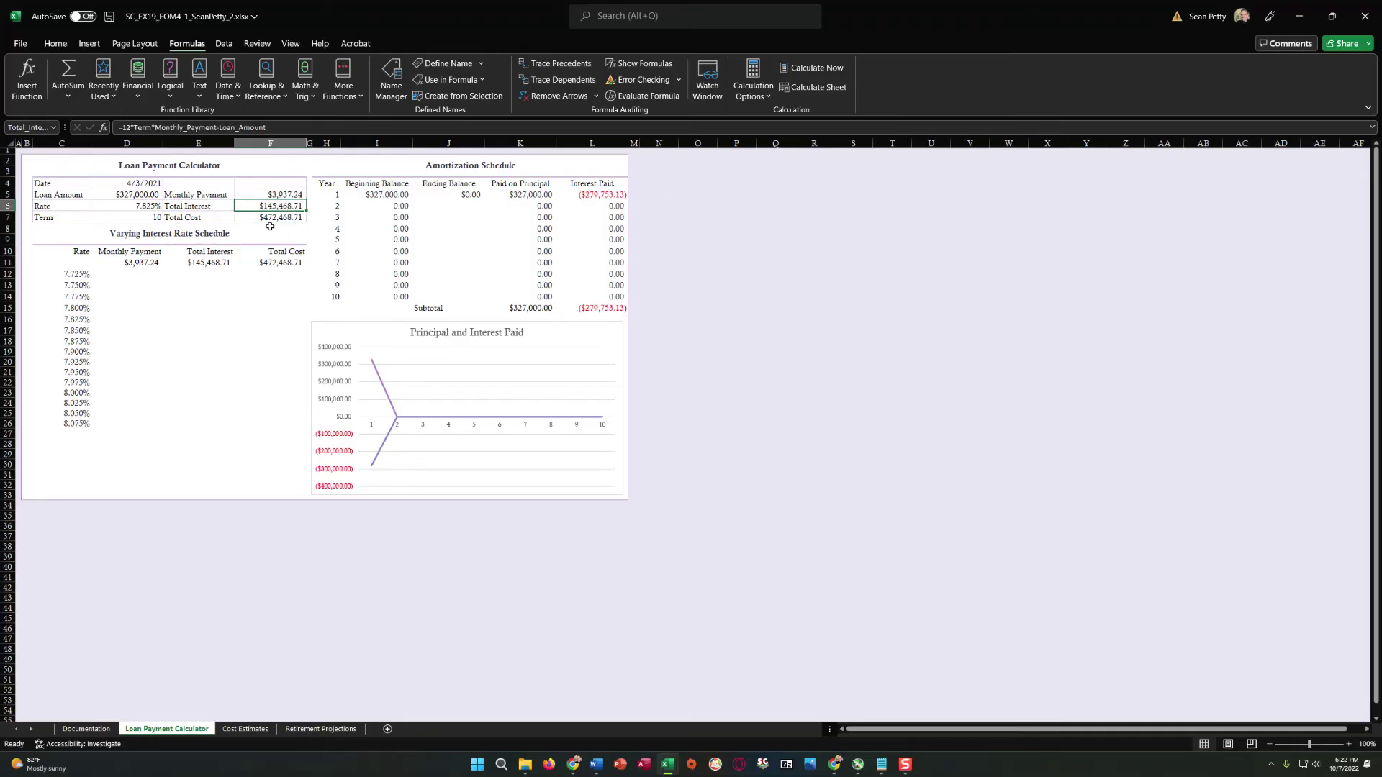
pyautogui.click(267, 195)
pyautogui.click(258, 217)
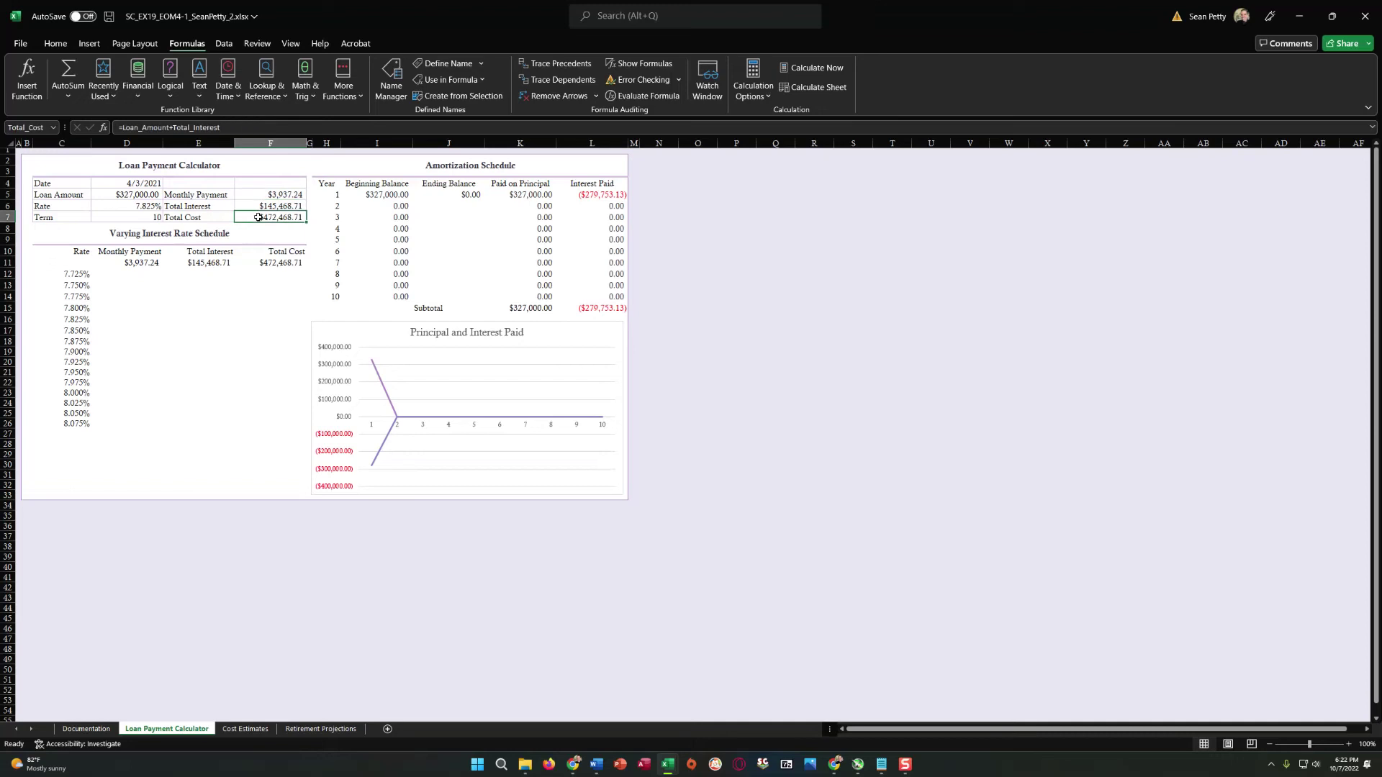
pyautogui.click(113, 196)
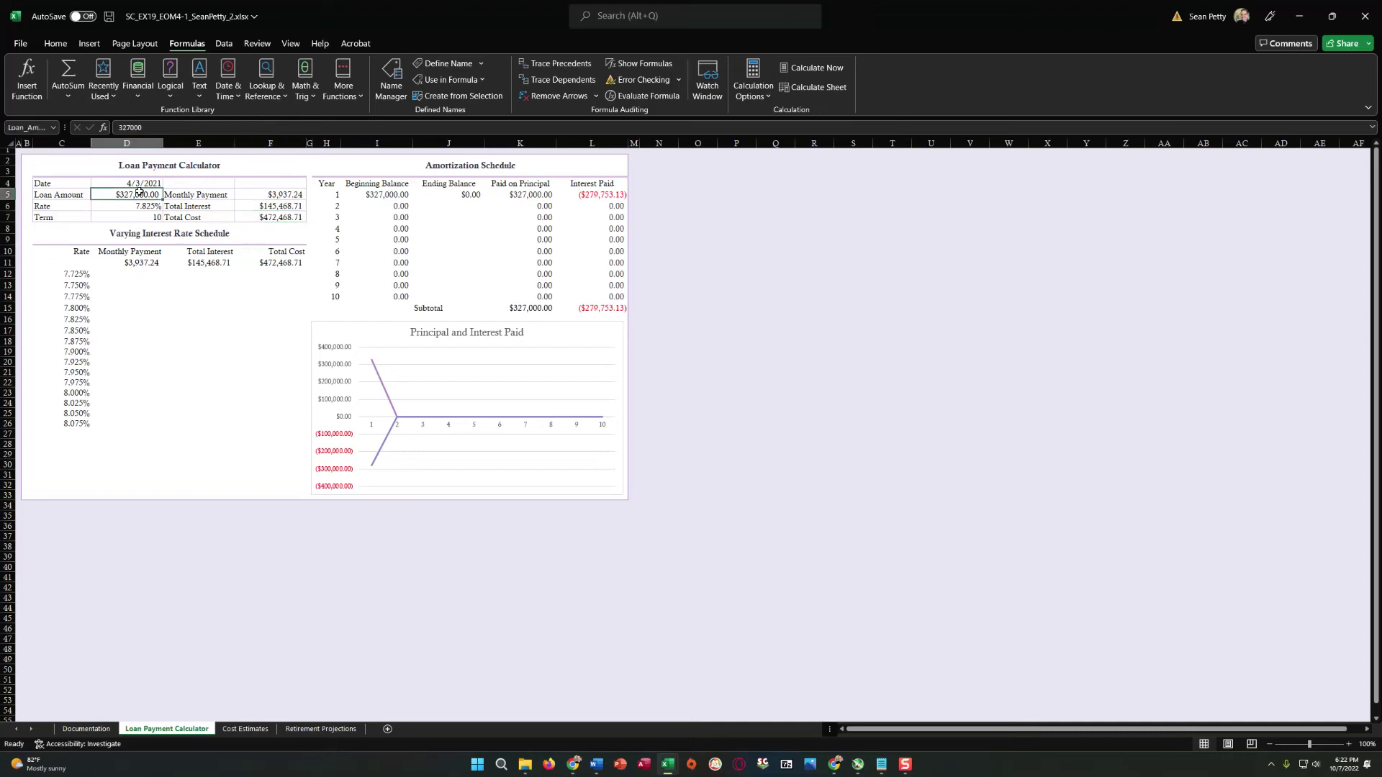
pyautogui.click(136, 218)
pyautogui.click(127, 196)
pyautogui.click(261, 195)
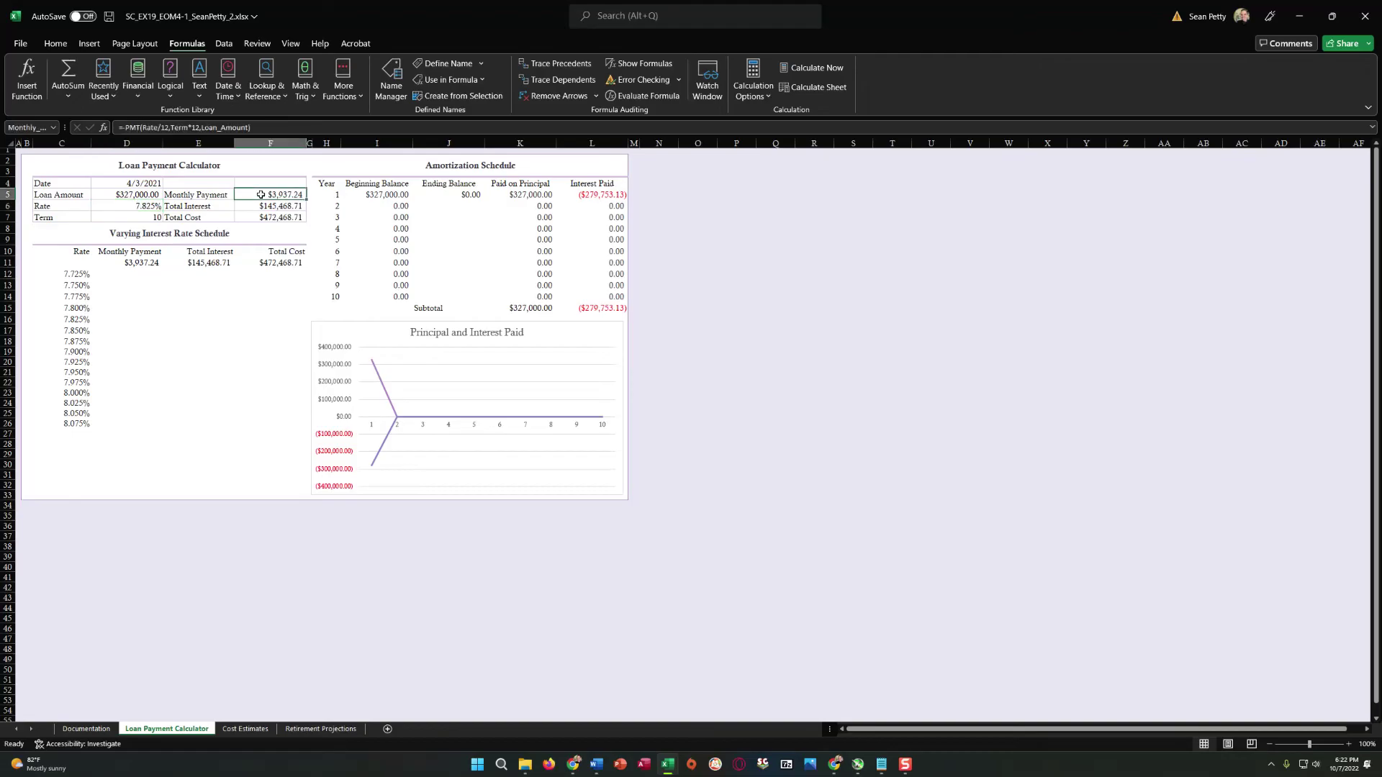
pyautogui.click(272, 206)
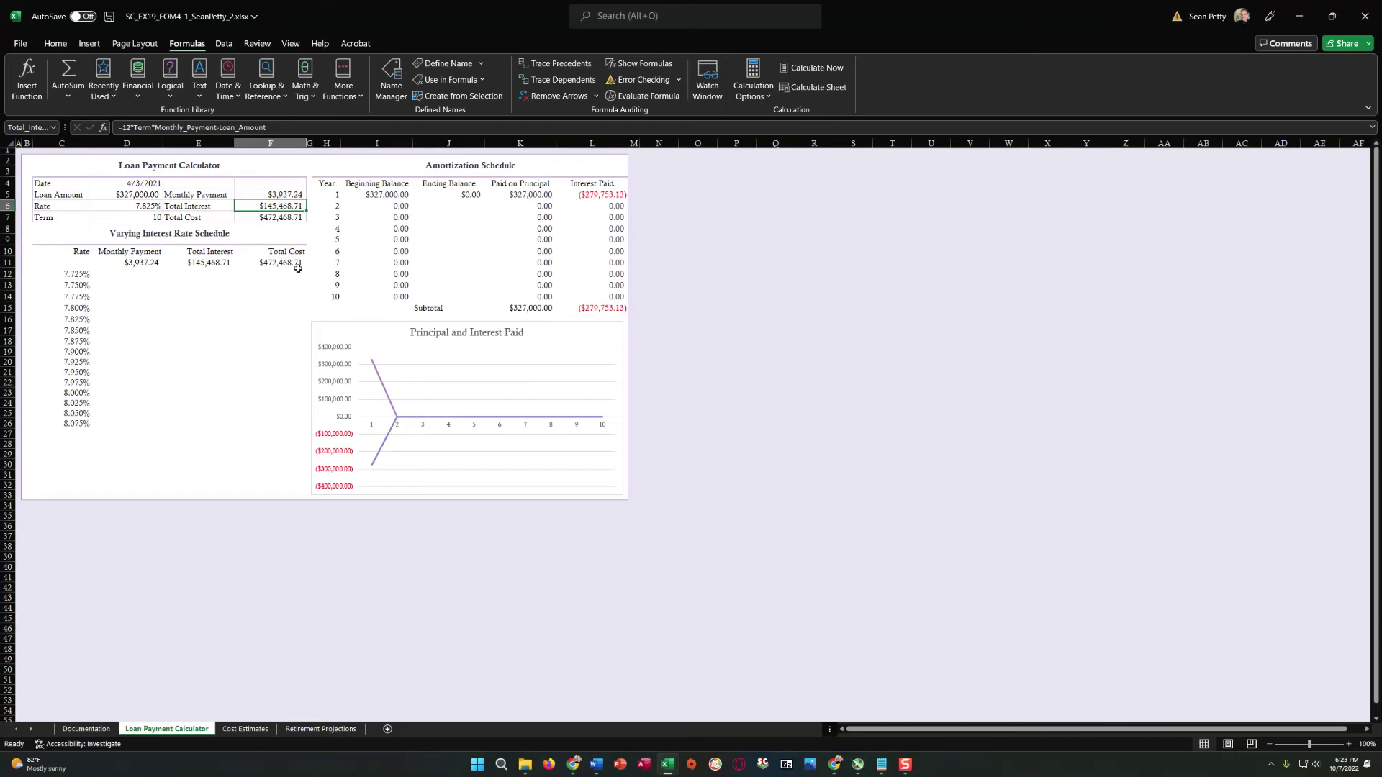
pyautogui.click(274, 219)
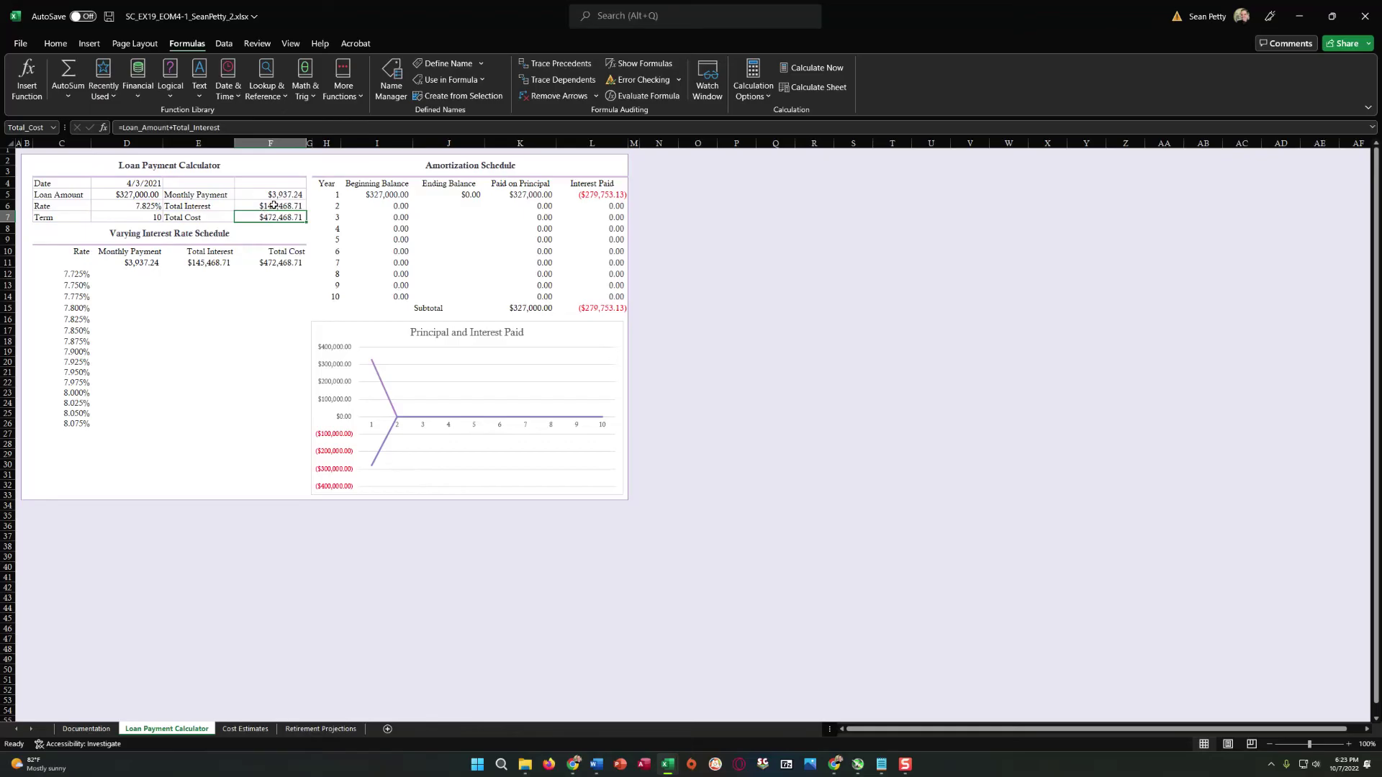
pyautogui.click(274, 205)
pyautogui.click(274, 217)
pyautogui.click(270, 206)
pyautogui.click(264, 214)
pyautogui.click(138, 196)
pyautogui.click(265, 220)
pyautogui.click(235, 127)
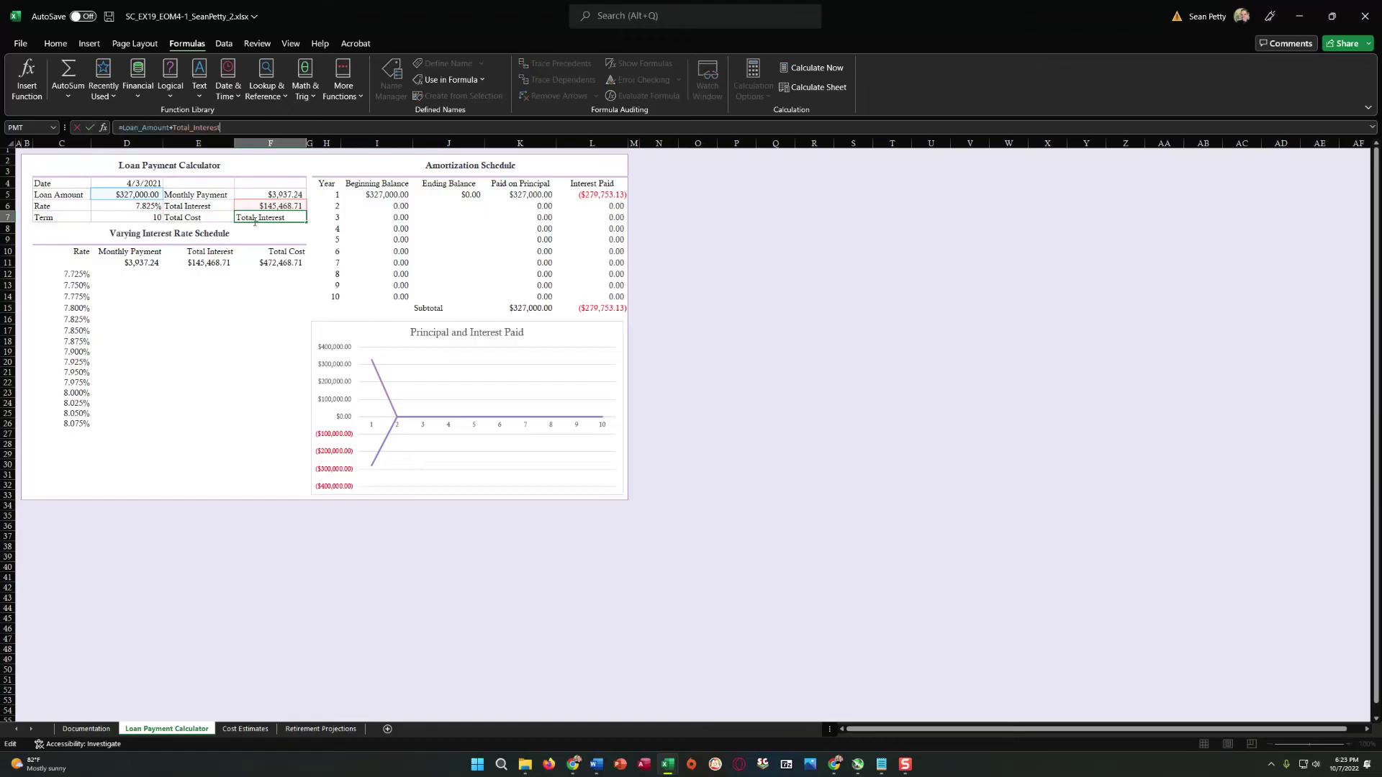
pyautogui.click(188, 220)
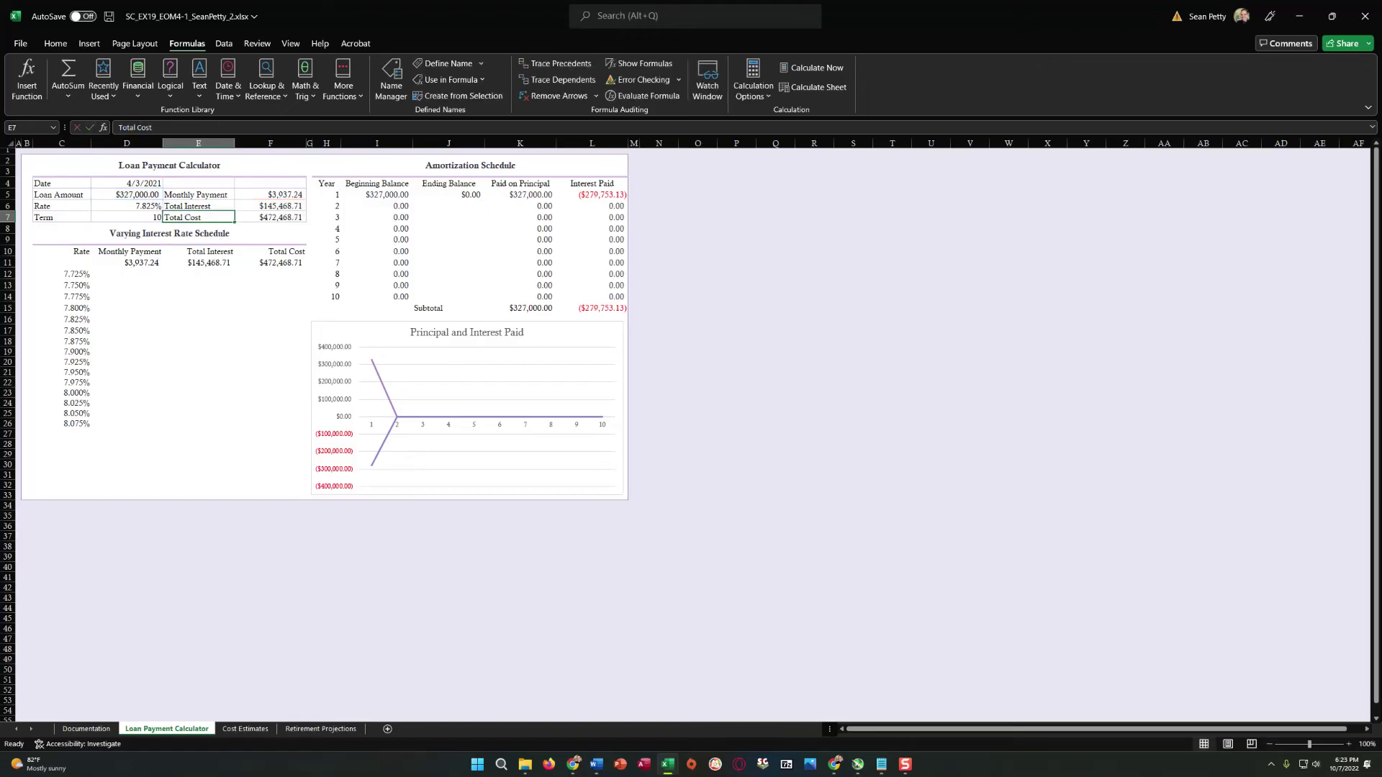
pyautogui.click(282, 218)
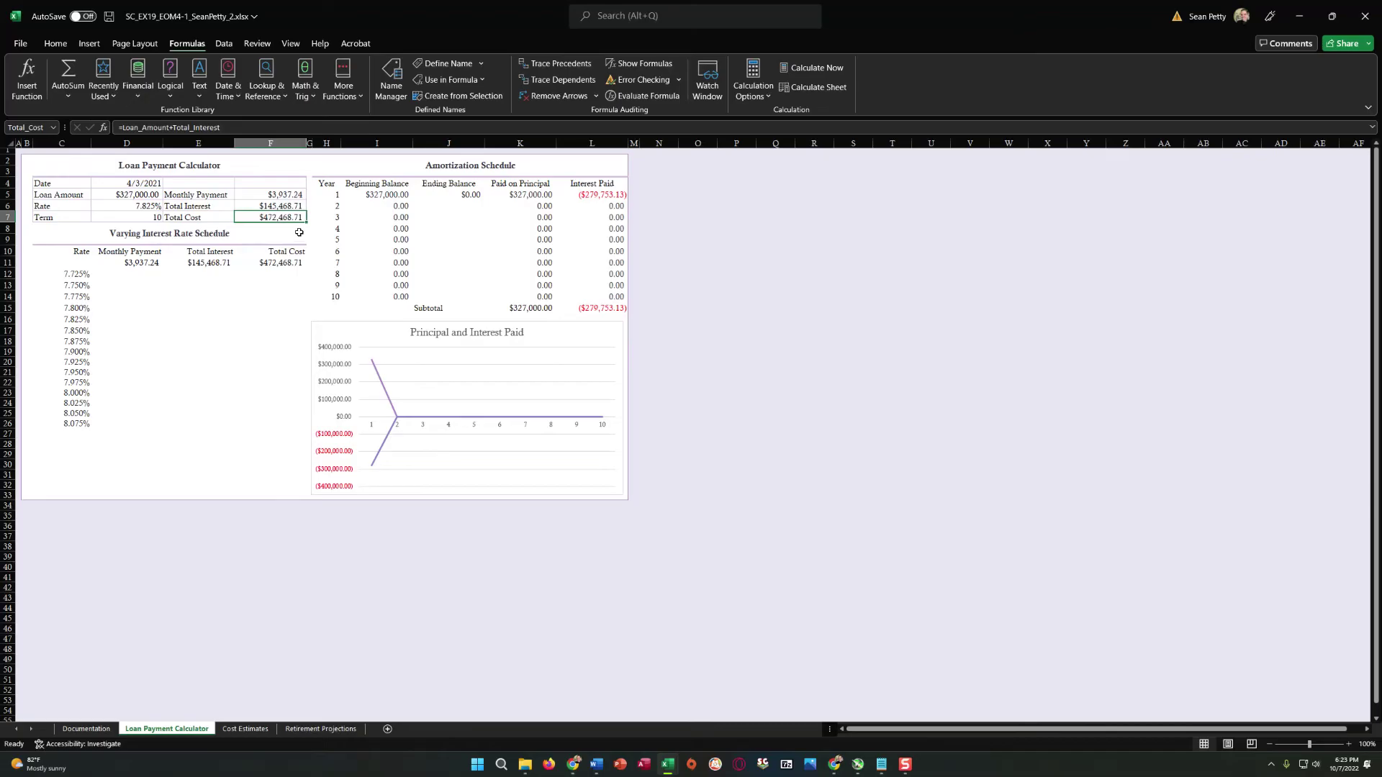
# Clear F7 and re-enter Total Cost as =Loan_Amount+Total_Interest (D5 plus F6)
pyautogui.press('BackSpace')
pyautogui.click(281, 215)
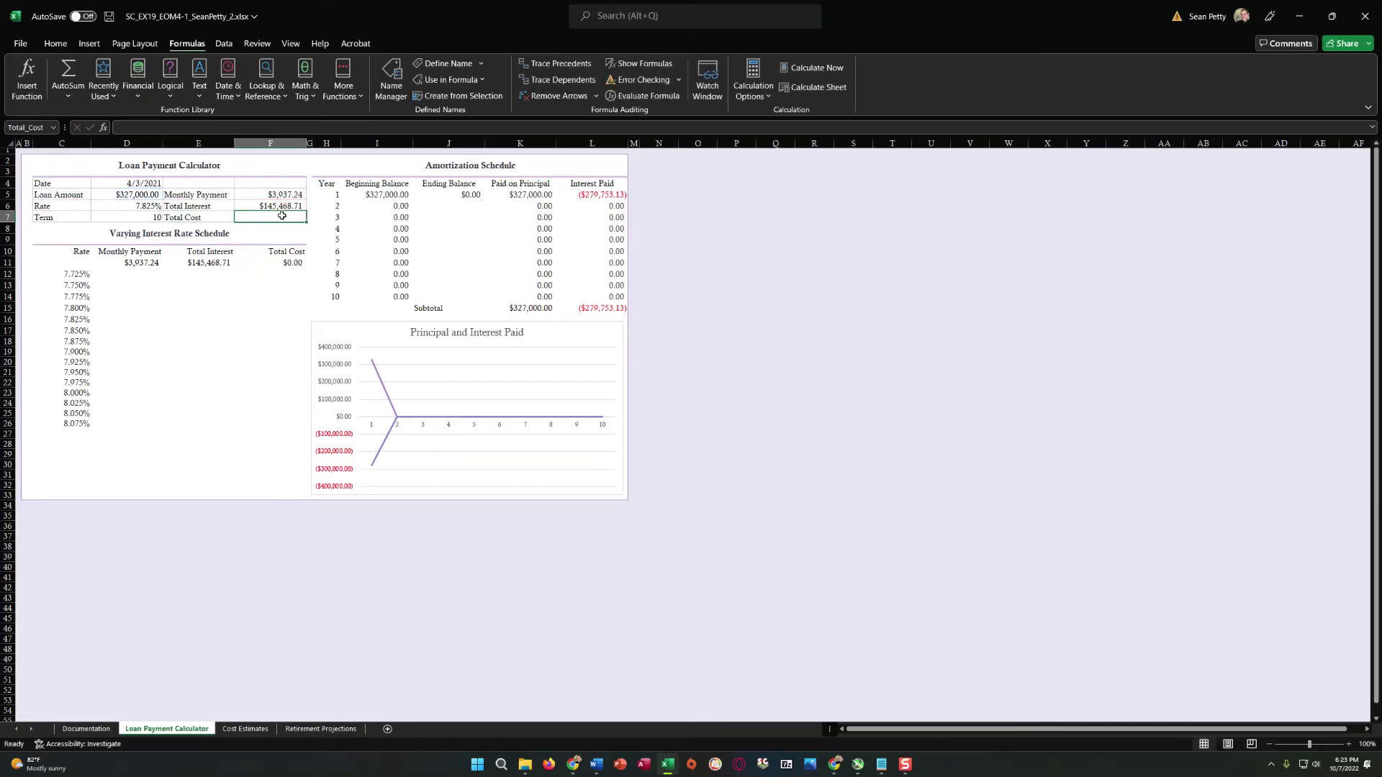
pyautogui.write('=')
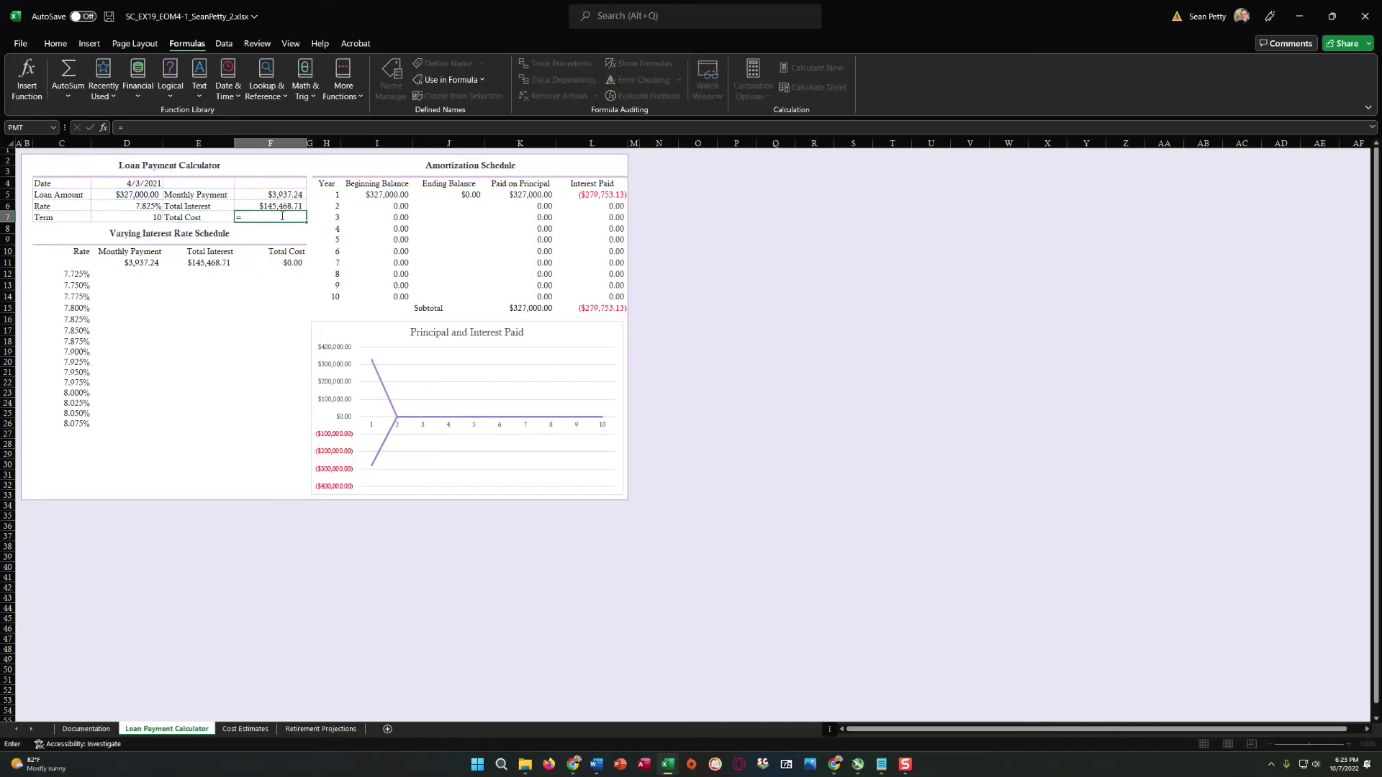
pyautogui.click(143, 195)
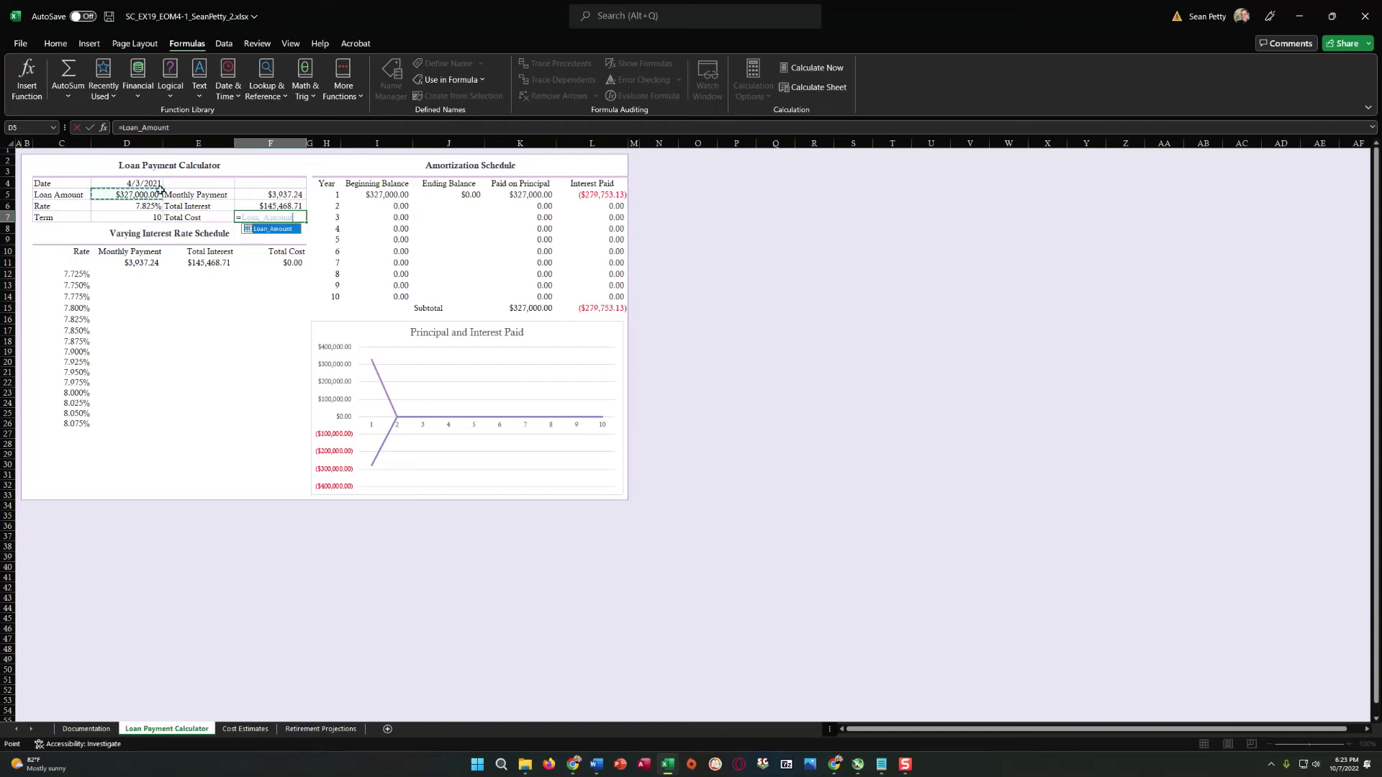
pyautogui.write('+')
pyautogui.click(262, 204)
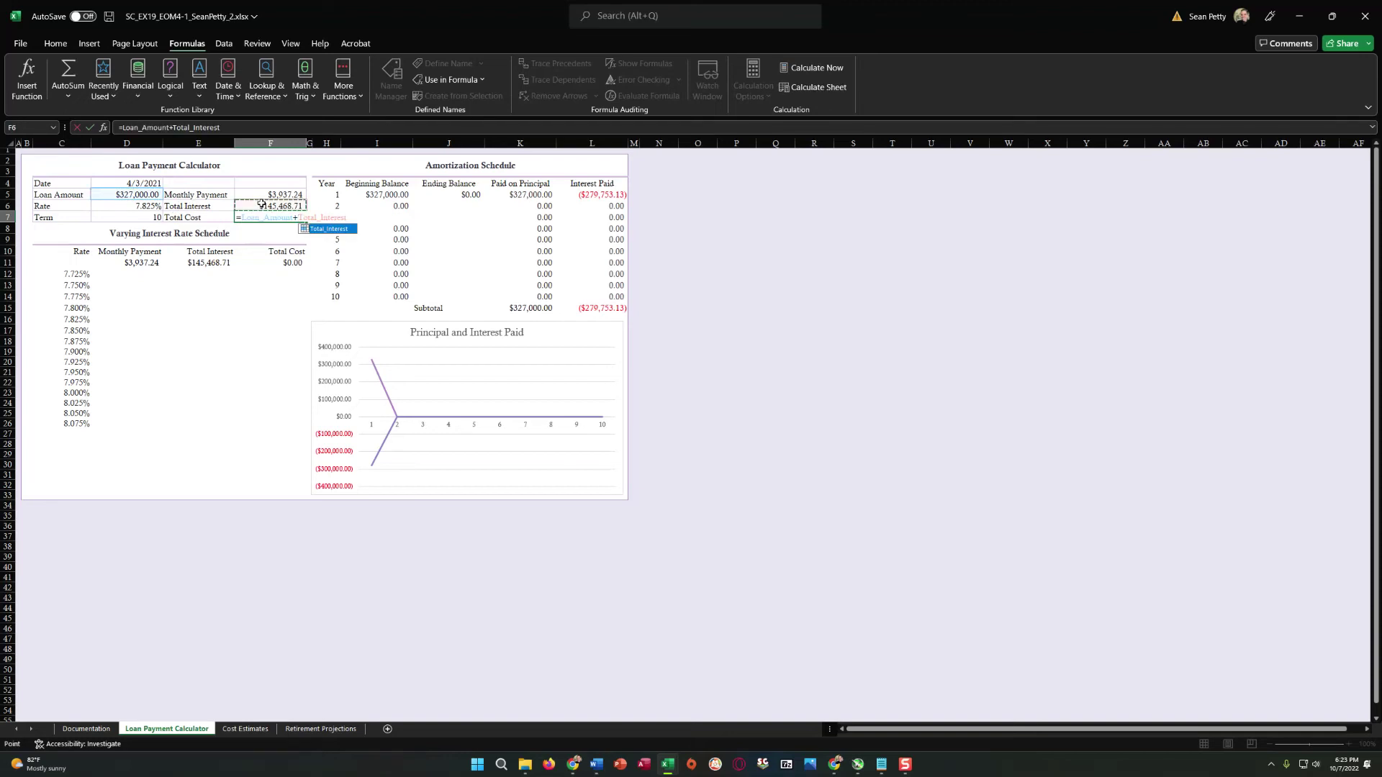
pyautogui.press('Return')
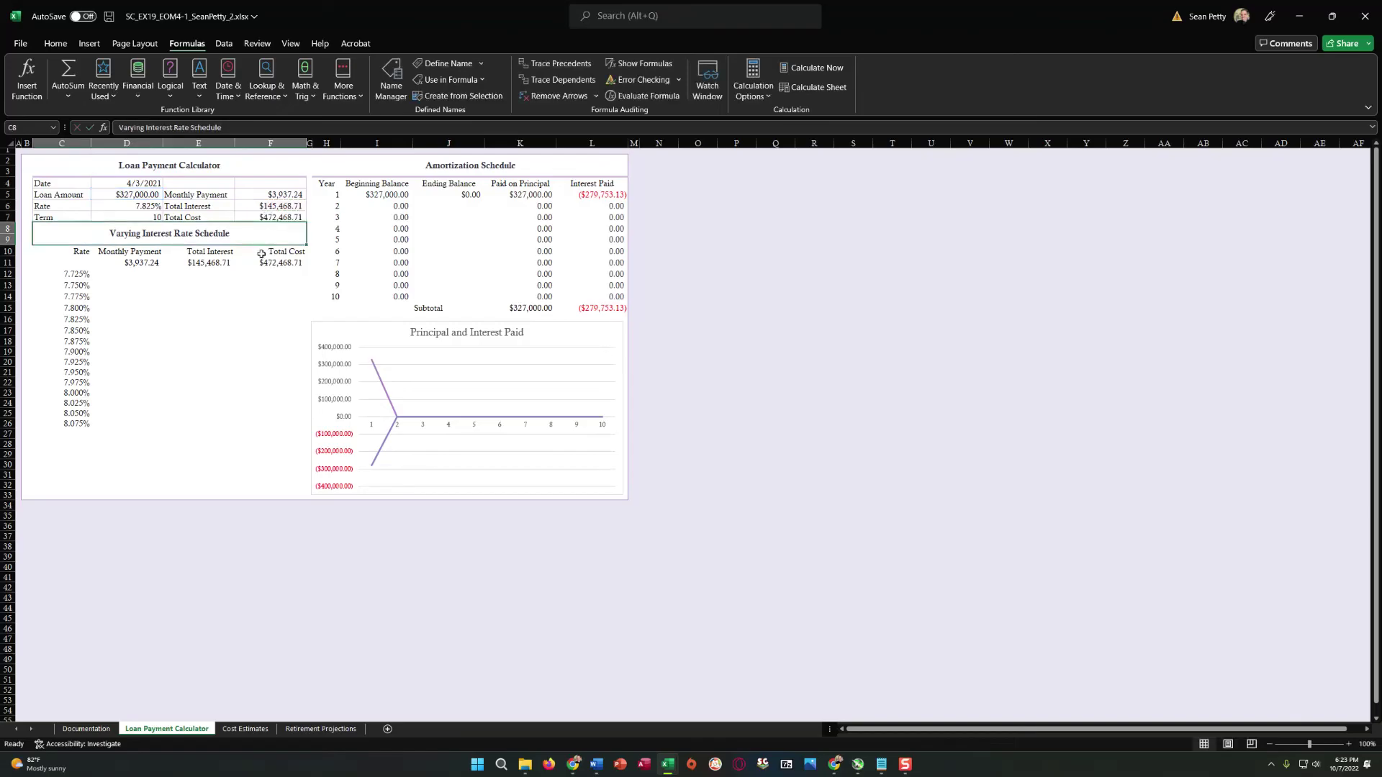
# Check F7's formula and the monthly payment link in rate schedule cell D11
pyautogui.click(263, 217)
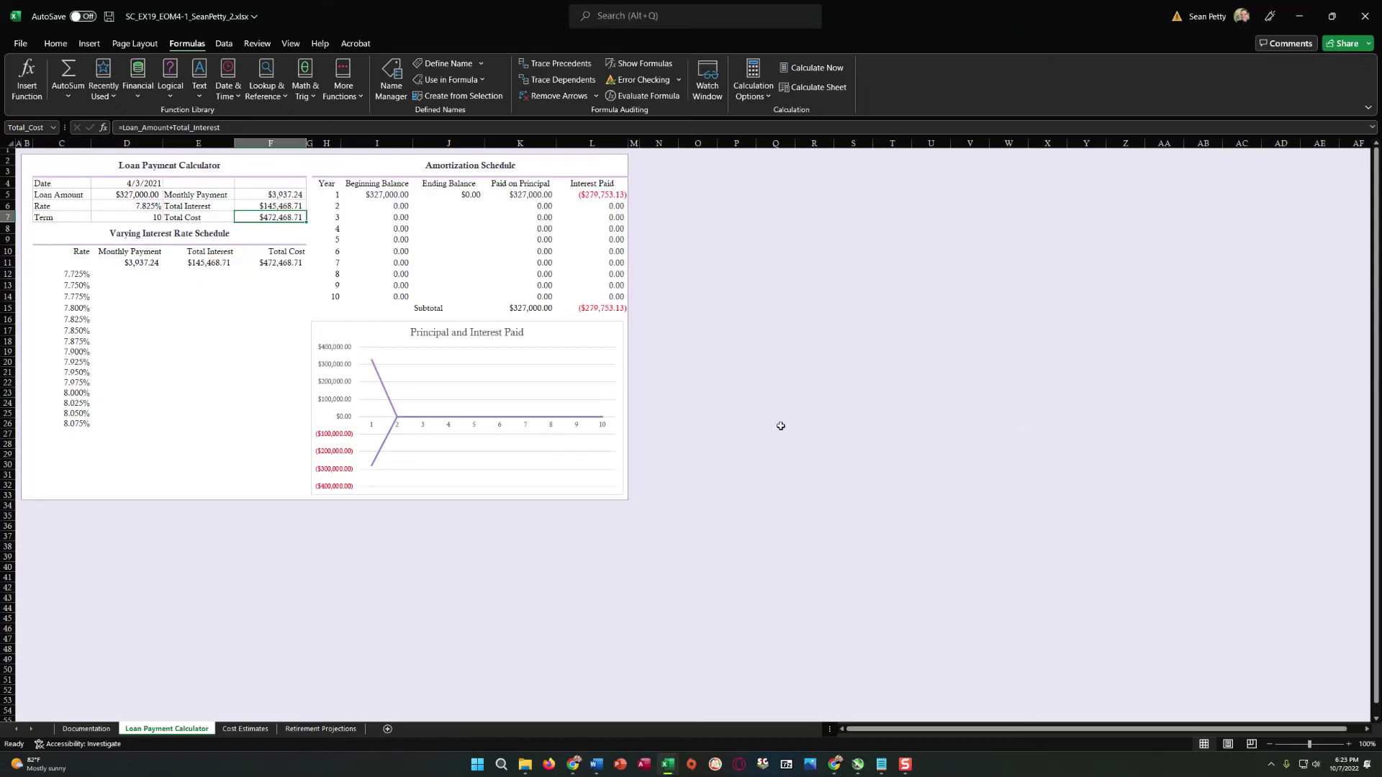
pyautogui.click(108, 275)
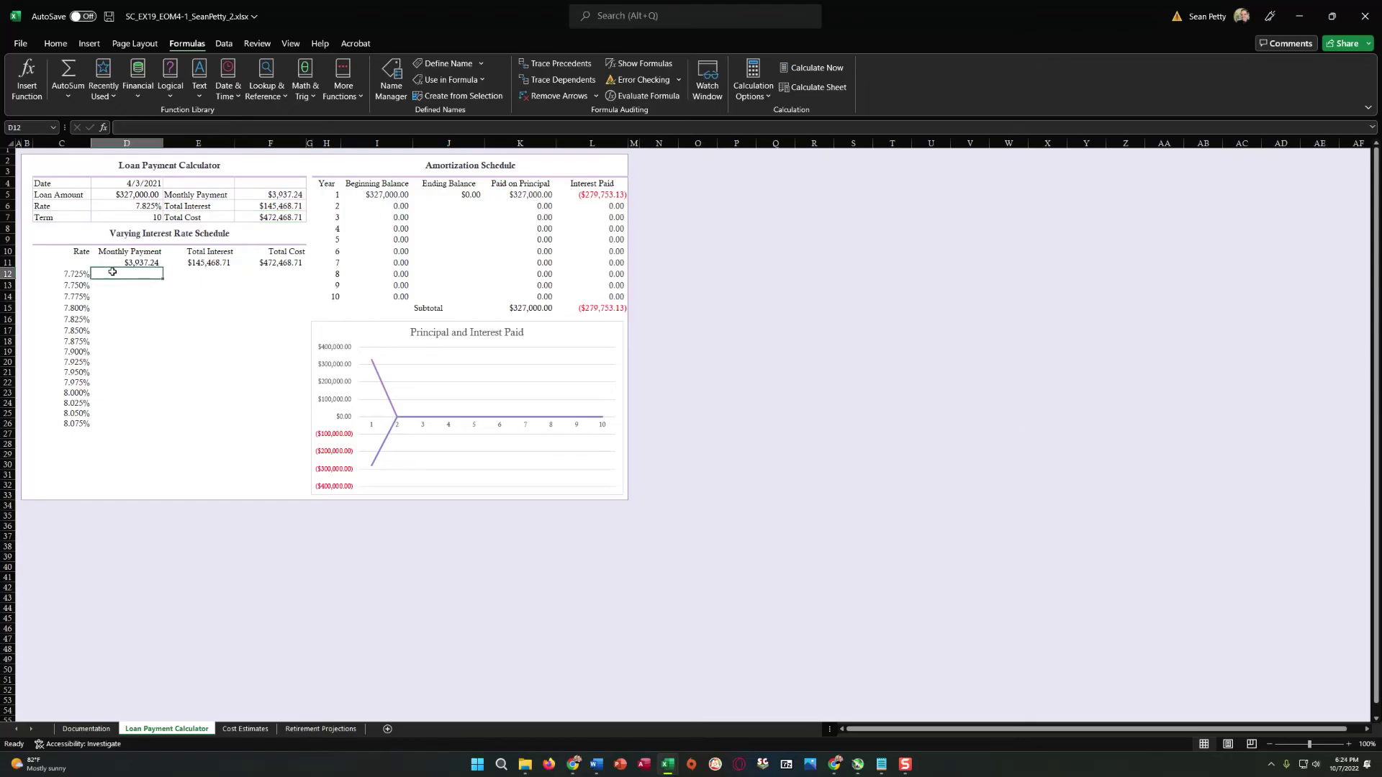
pyautogui.click(126, 263)
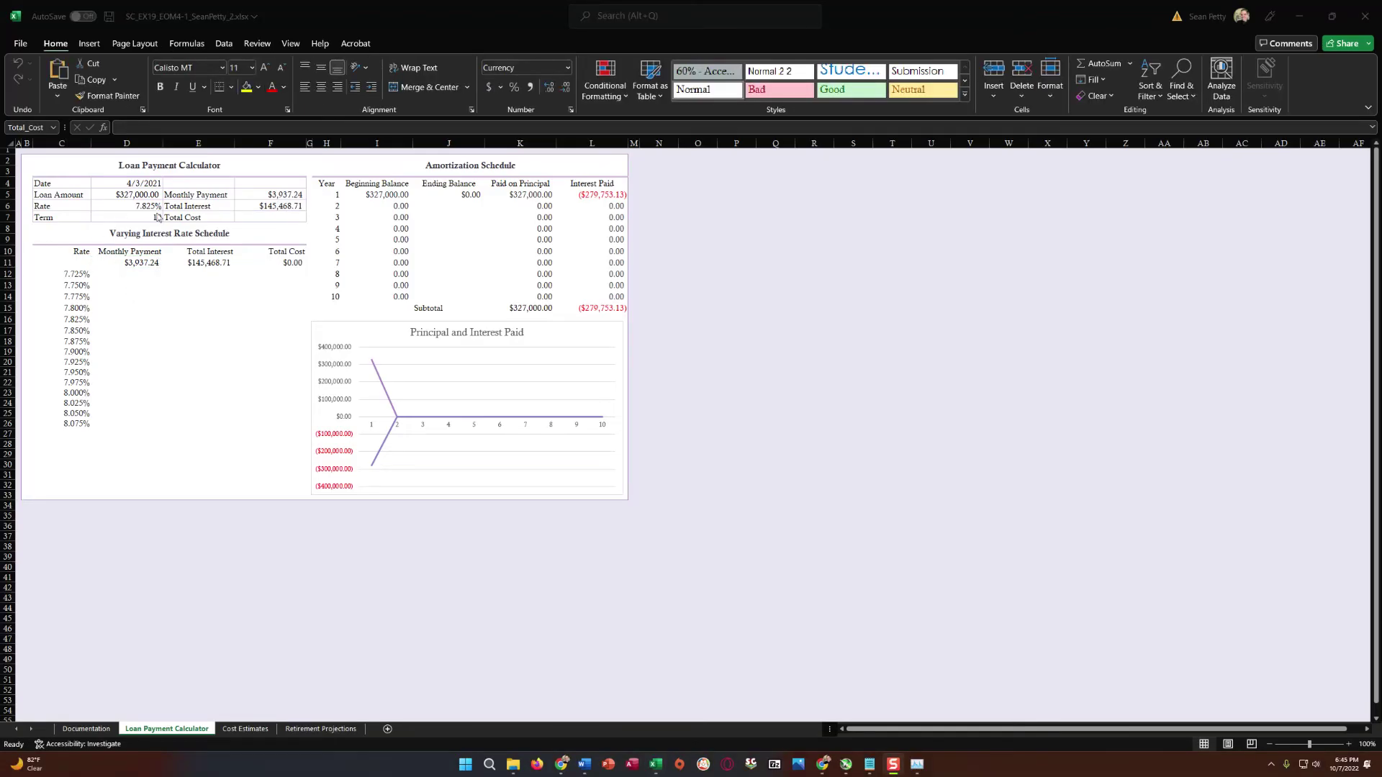
# Enter =Loan_Amount+Total_Interest in the empty F7 so Total Cost shows $472,468.71
pyautogui.click(260, 220)
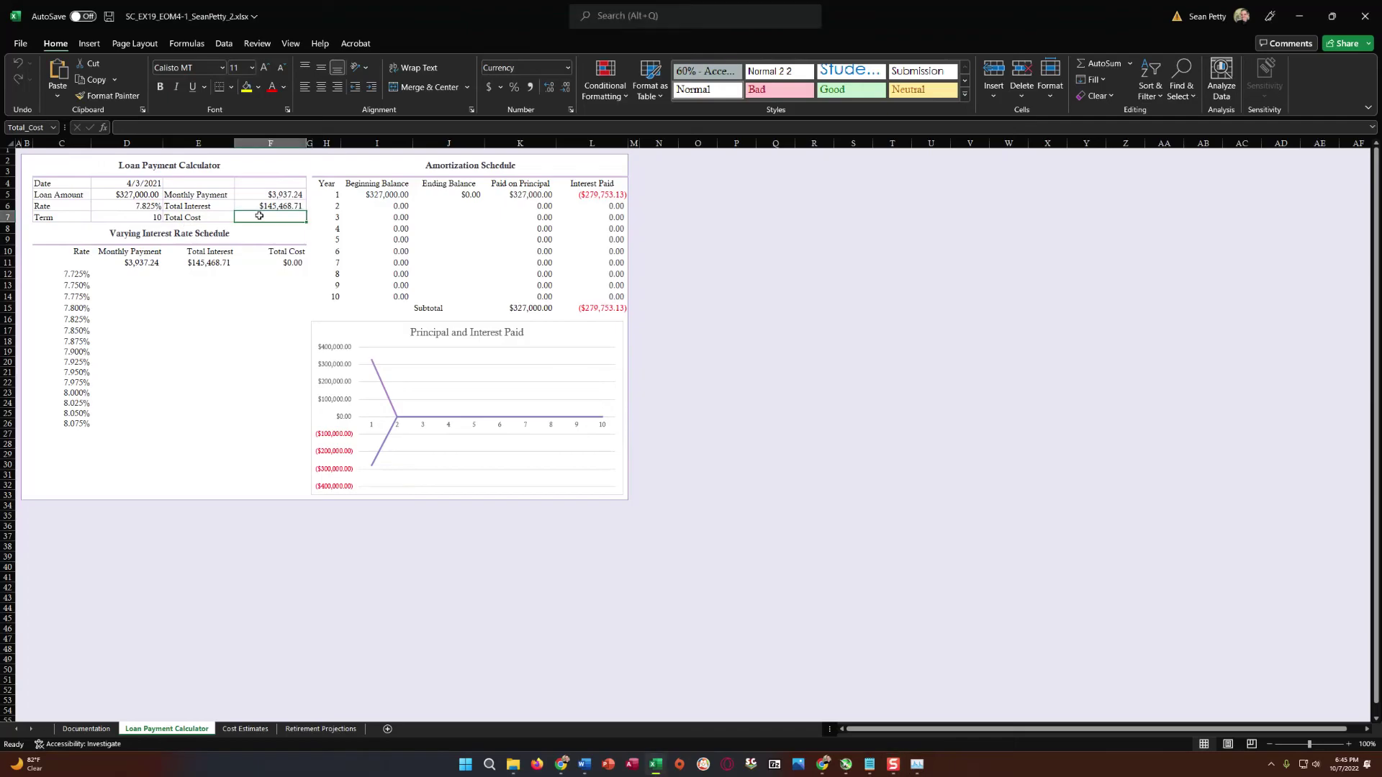
pyautogui.click(178, 216)
pyautogui.click(258, 217)
pyautogui.write('=')
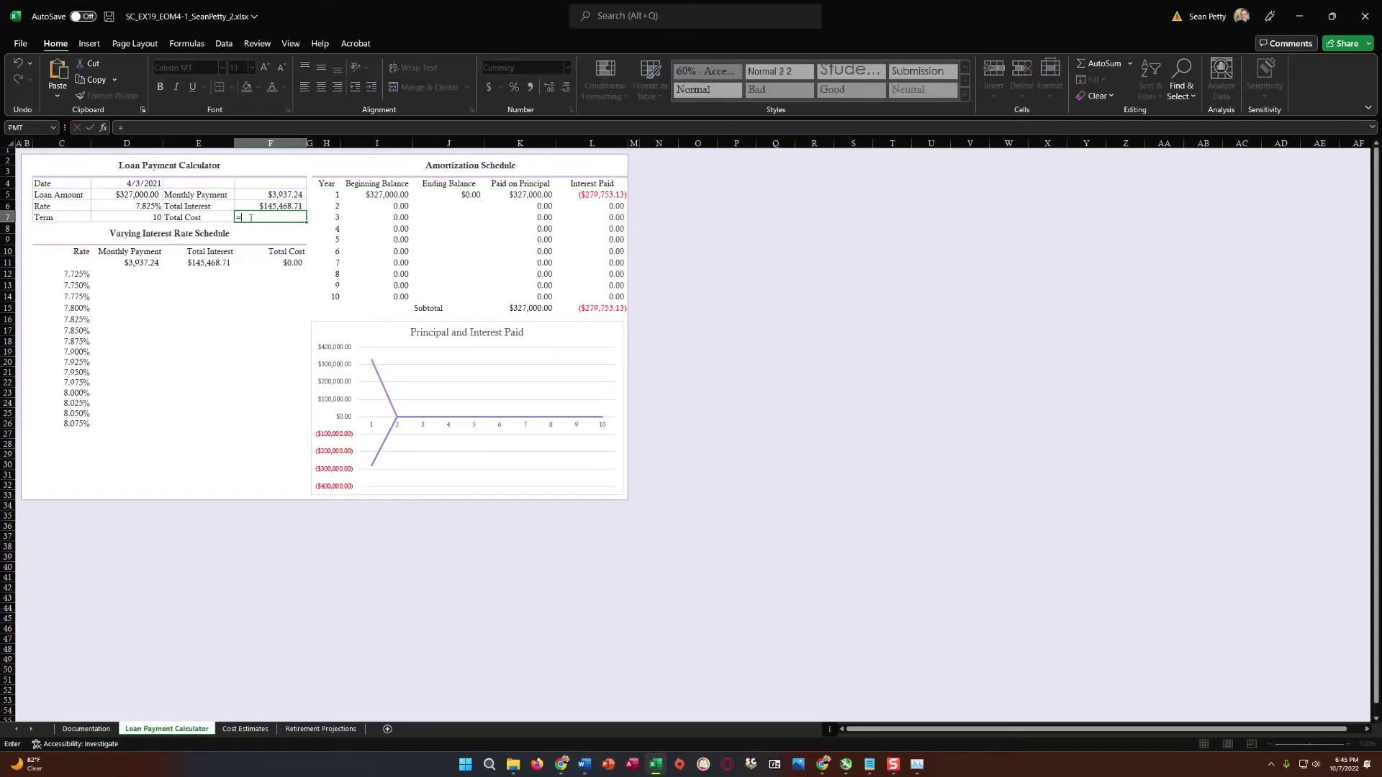
pyautogui.click(136, 195)
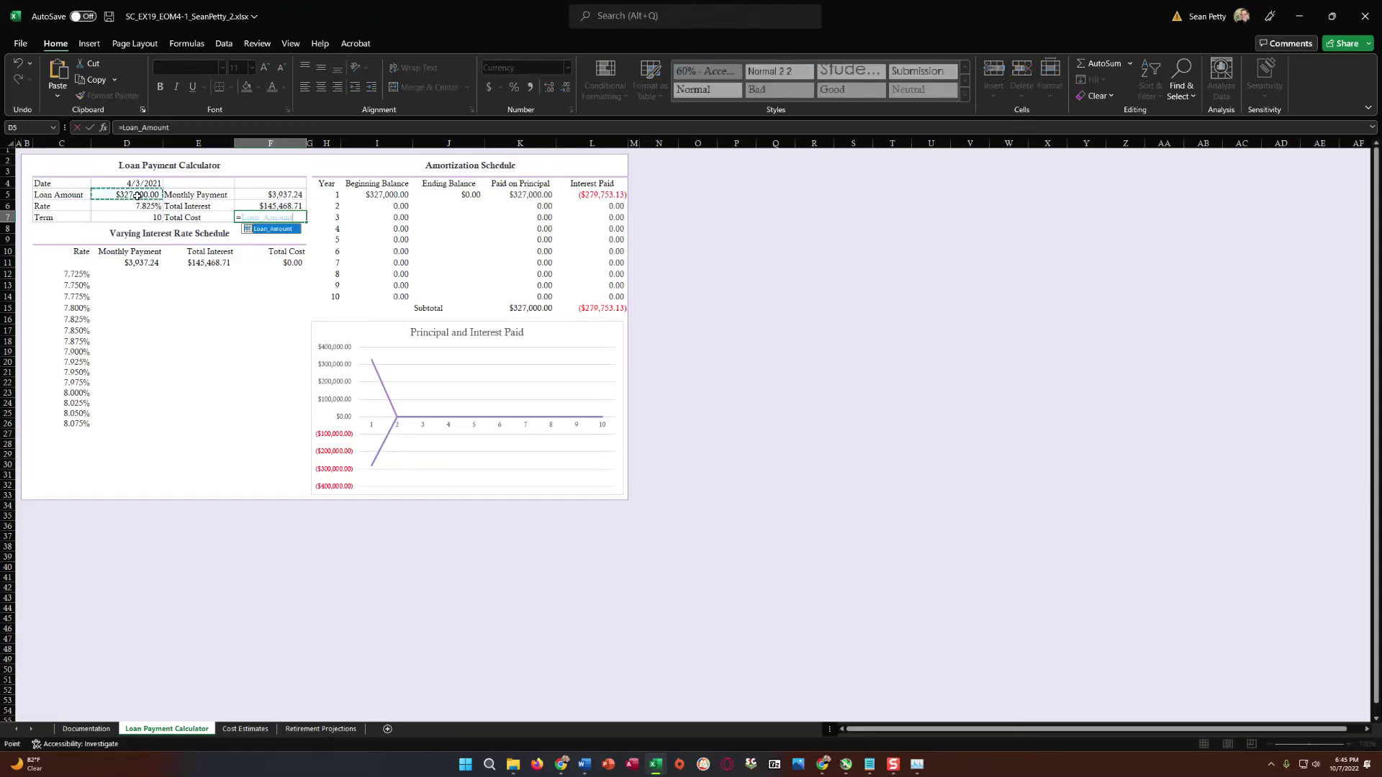
pyautogui.write('+')
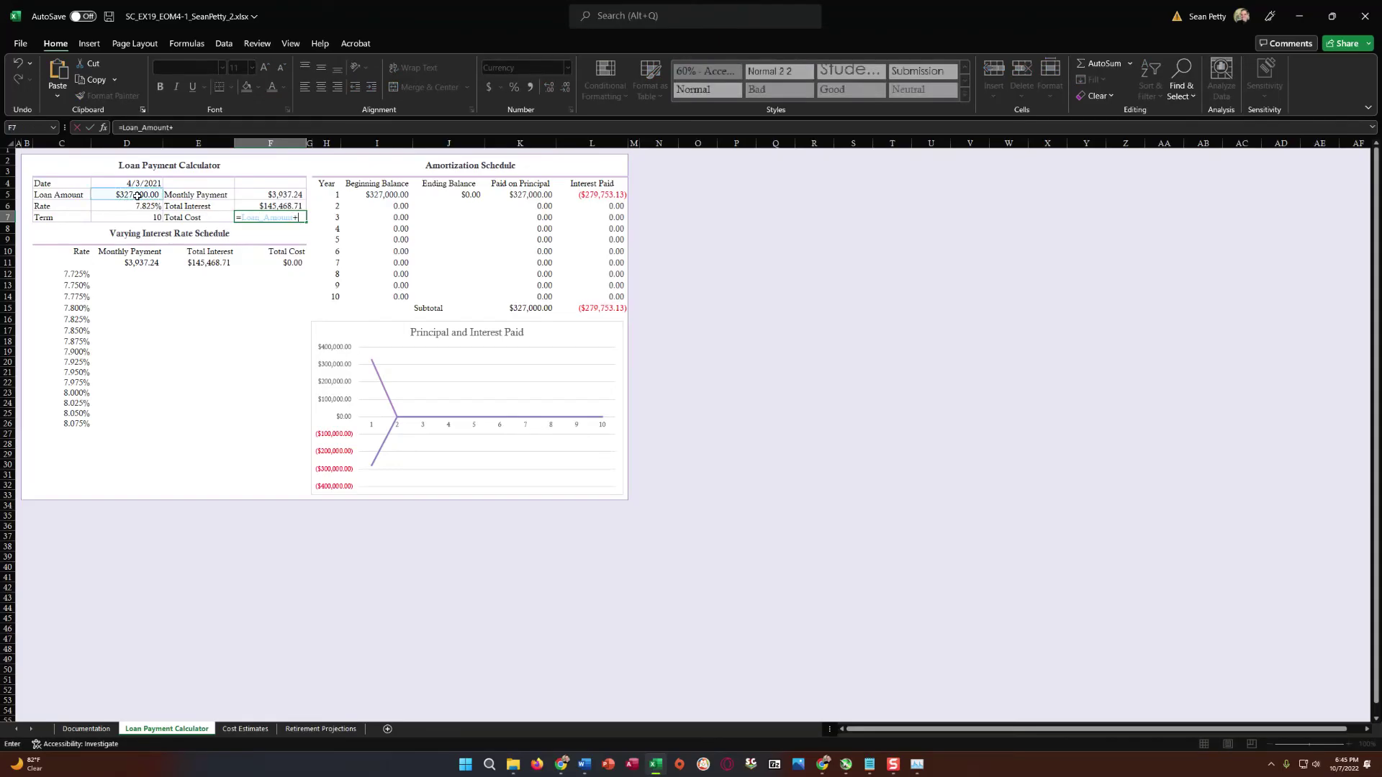
pyautogui.click(266, 206)
pyautogui.press('Return')
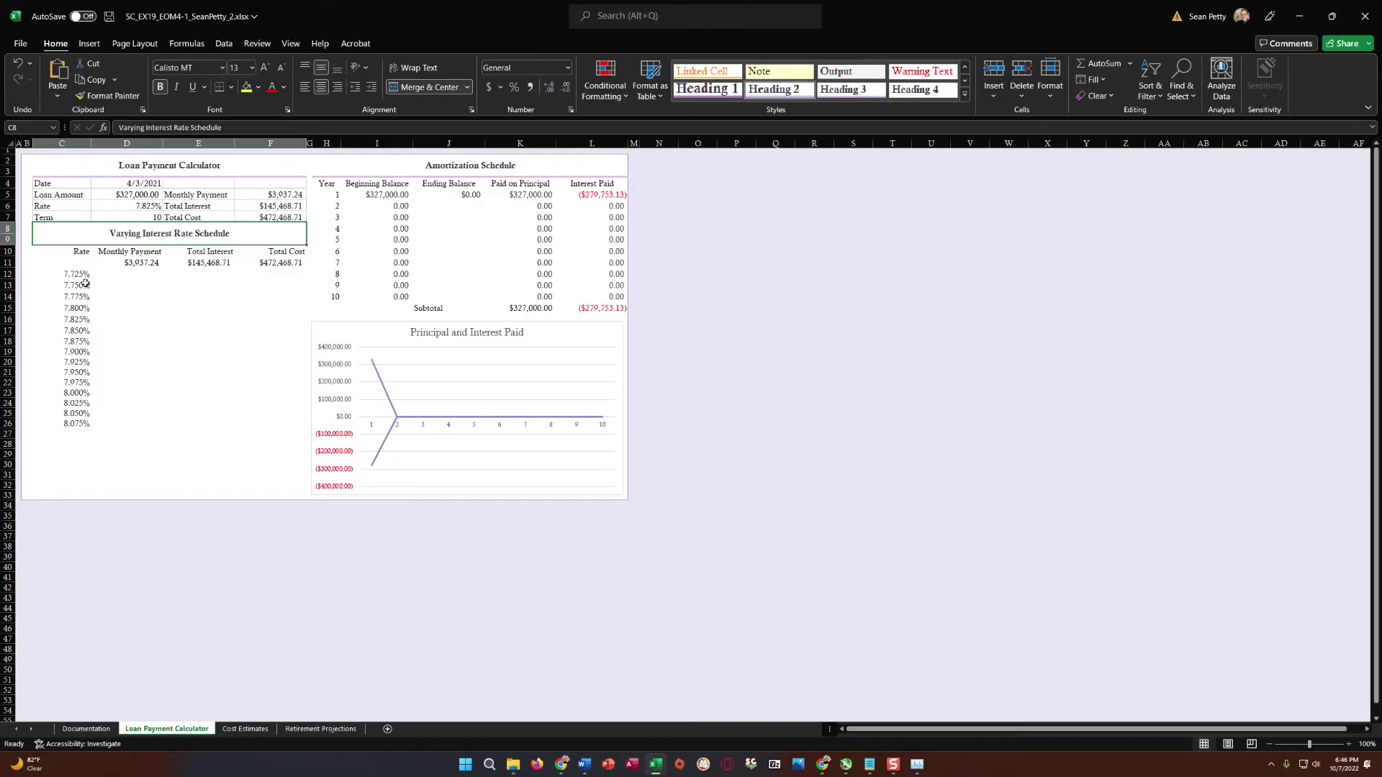
# Create a data table over C11:F26 with Rate cell $D$6 as the column input
pyautogui.moveTo(80, 265); pyautogui.dragTo(258, 427)
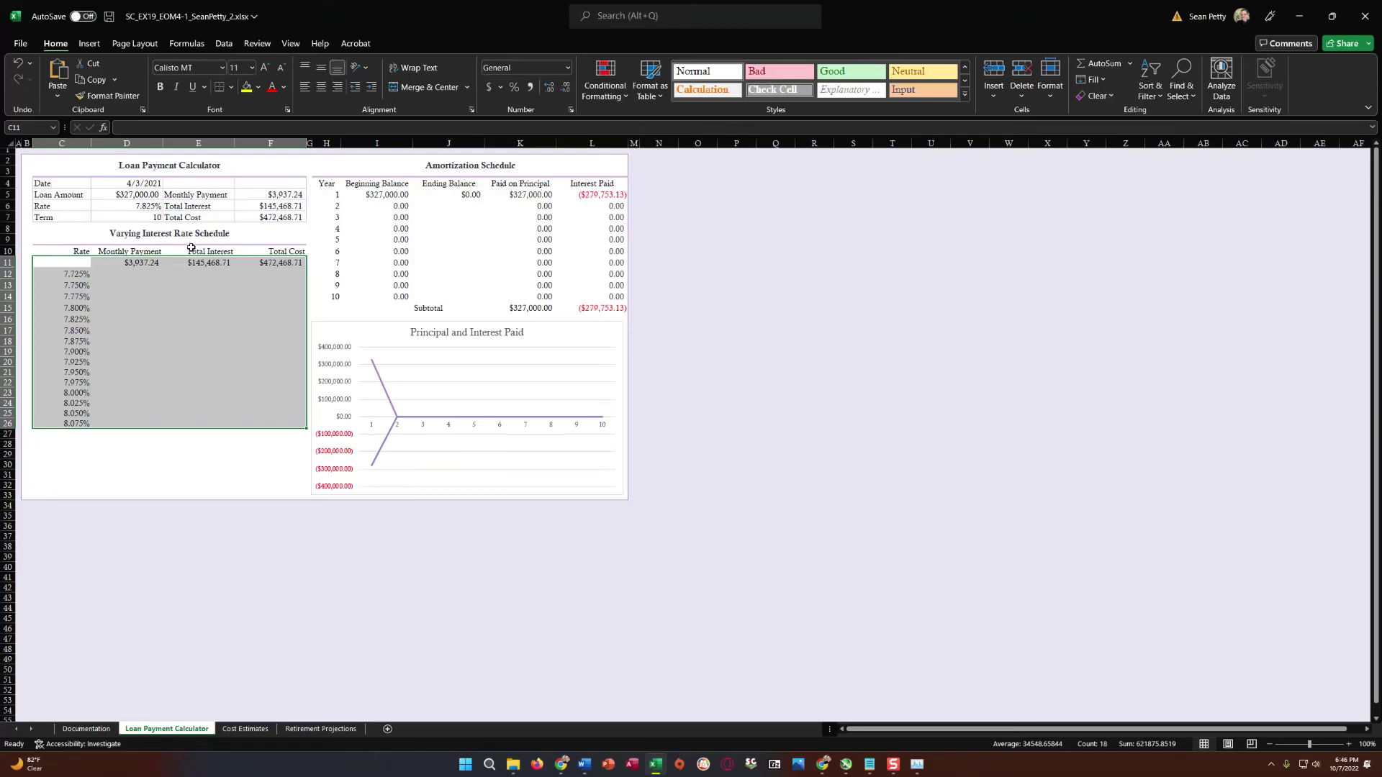
pyautogui.click(224, 44)
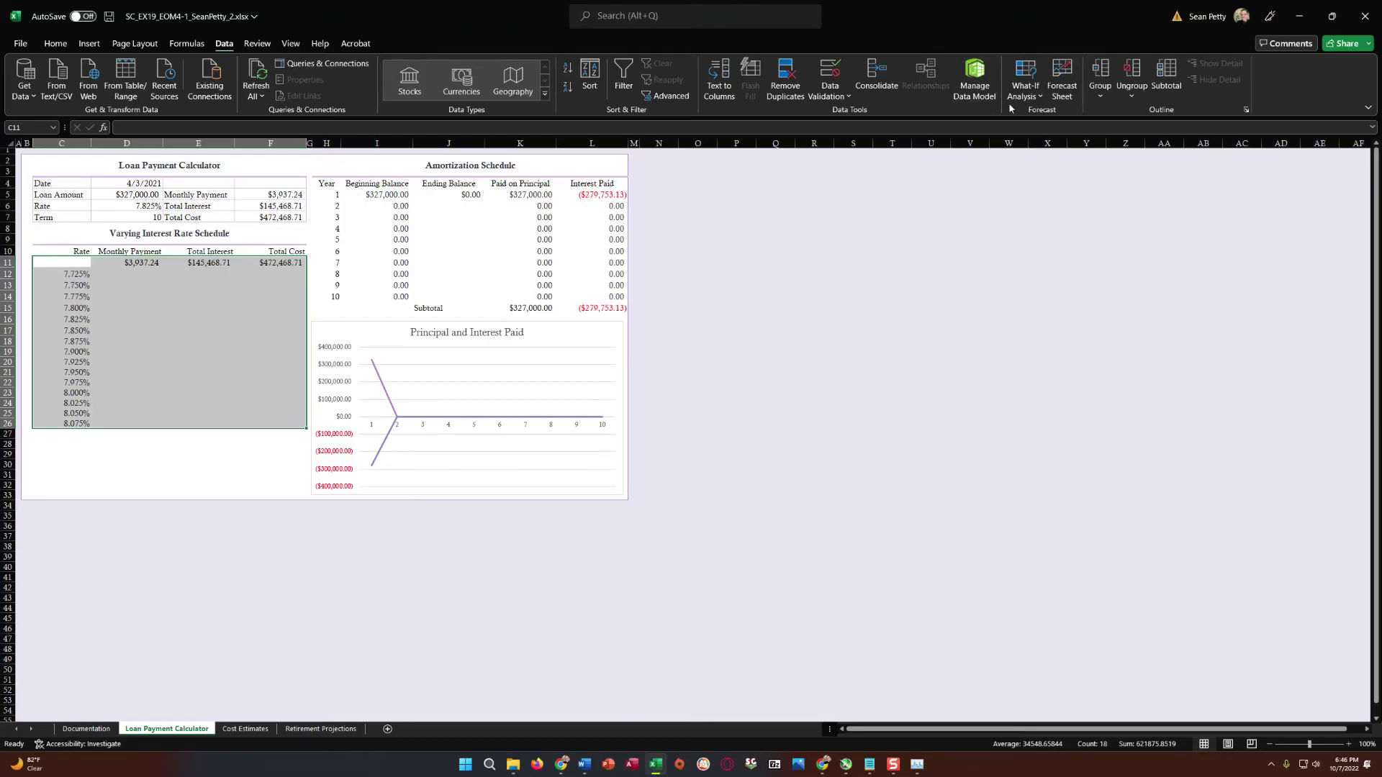
pyautogui.click(1040, 99)
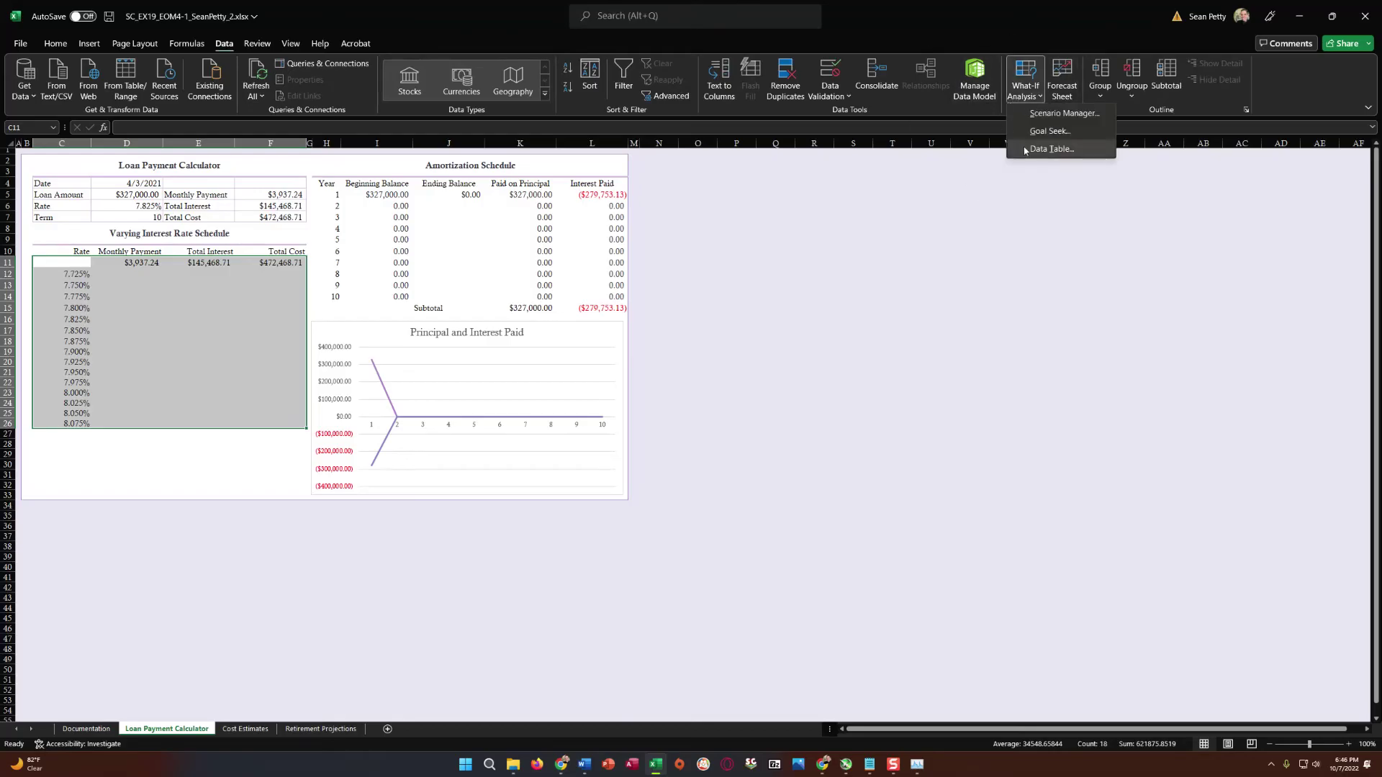
pyautogui.click(1050, 149)
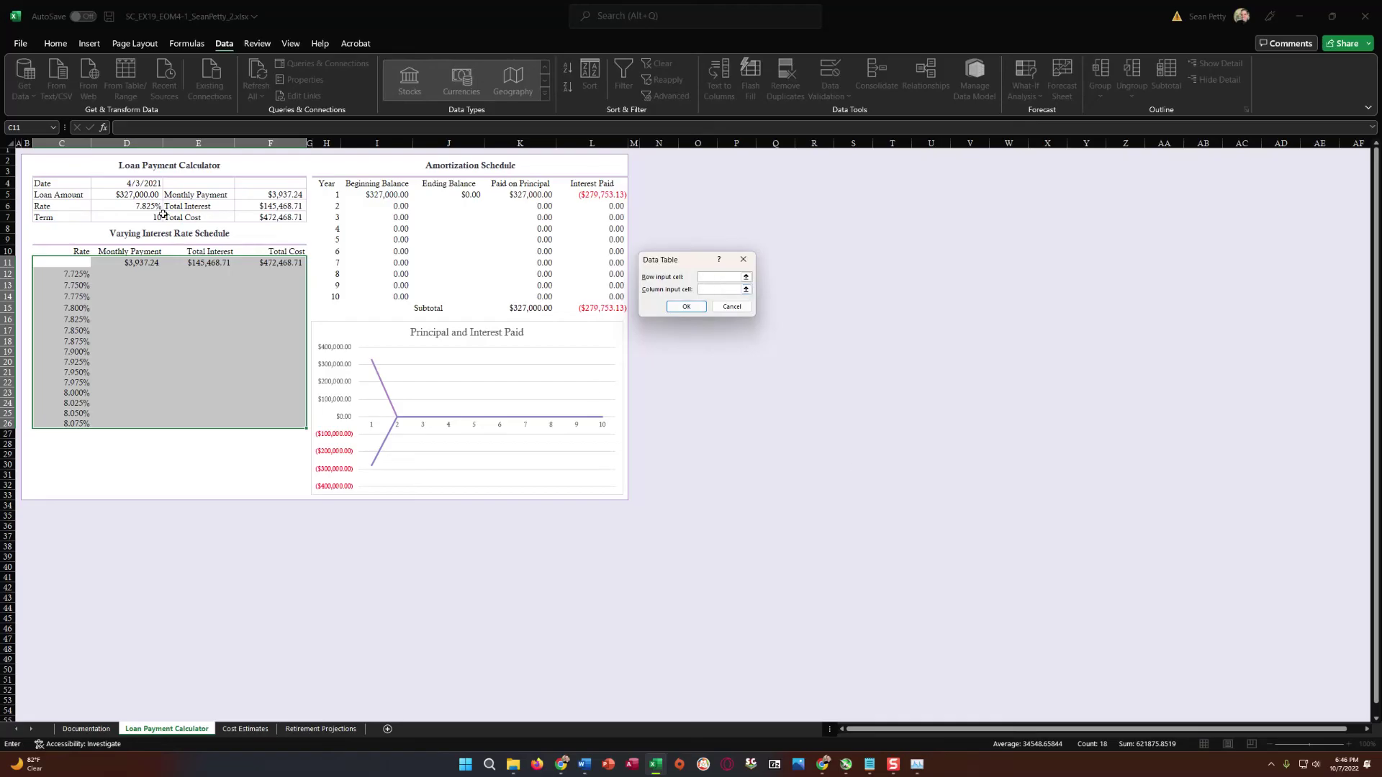
pyautogui.click(137, 206)
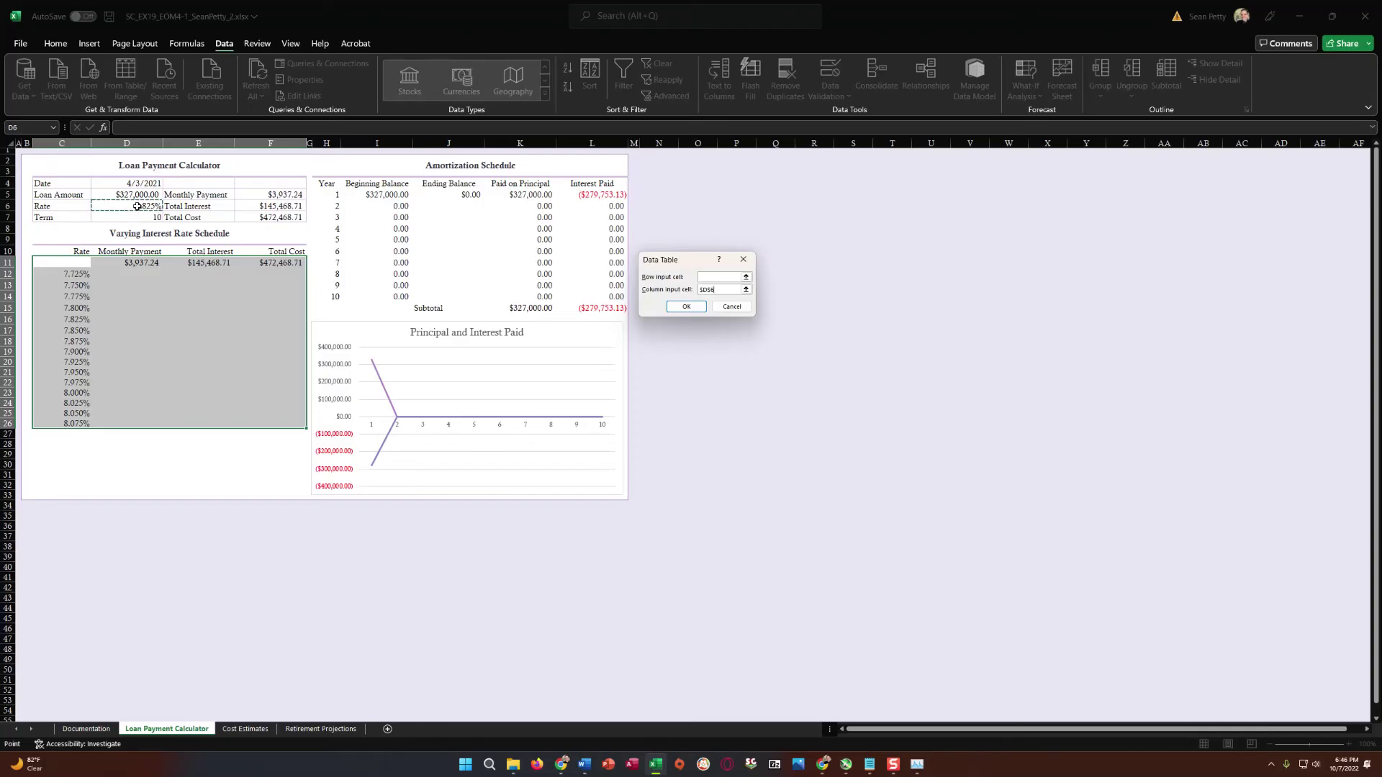
pyautogui.click(684, 309)
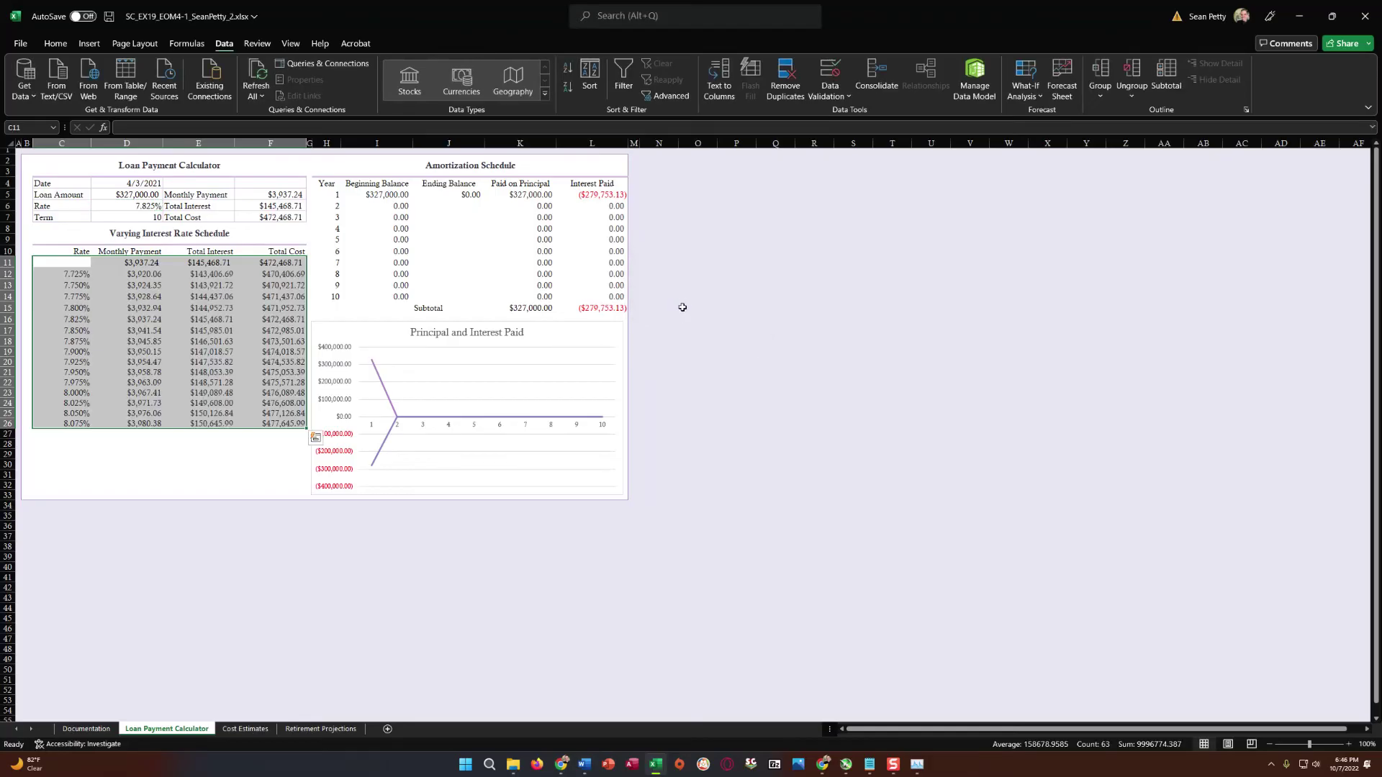
pyautogui.click(150, 462)
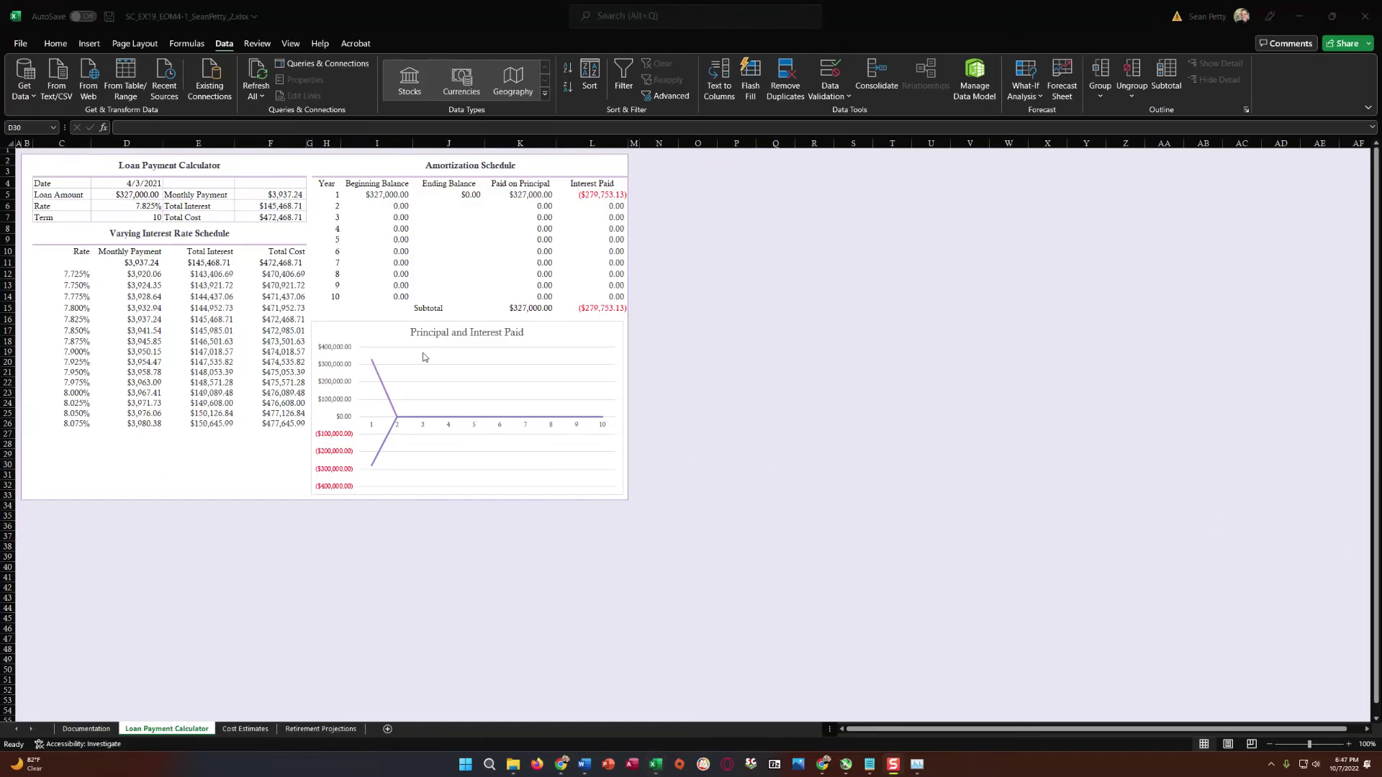
pyautogui.click(1021, 93)
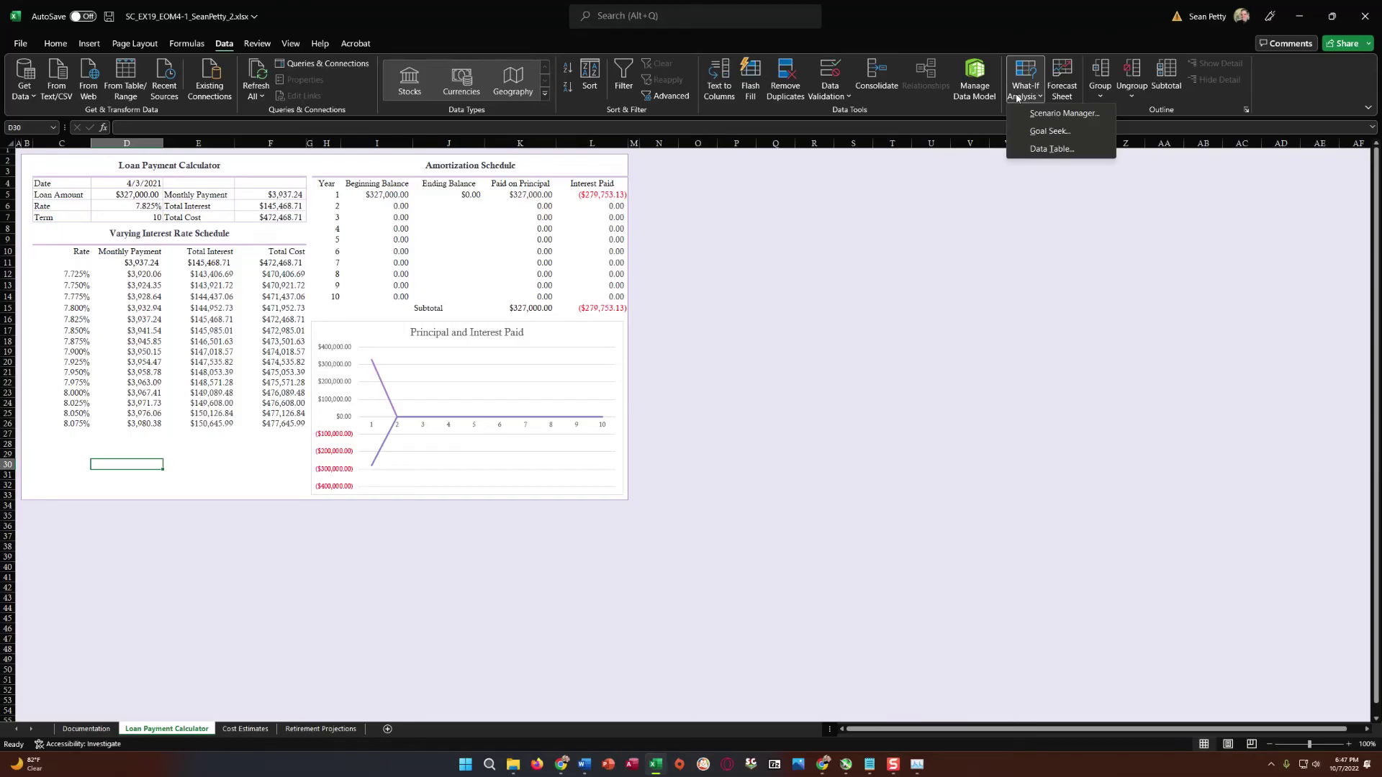
pyautogui.click(52, 46)
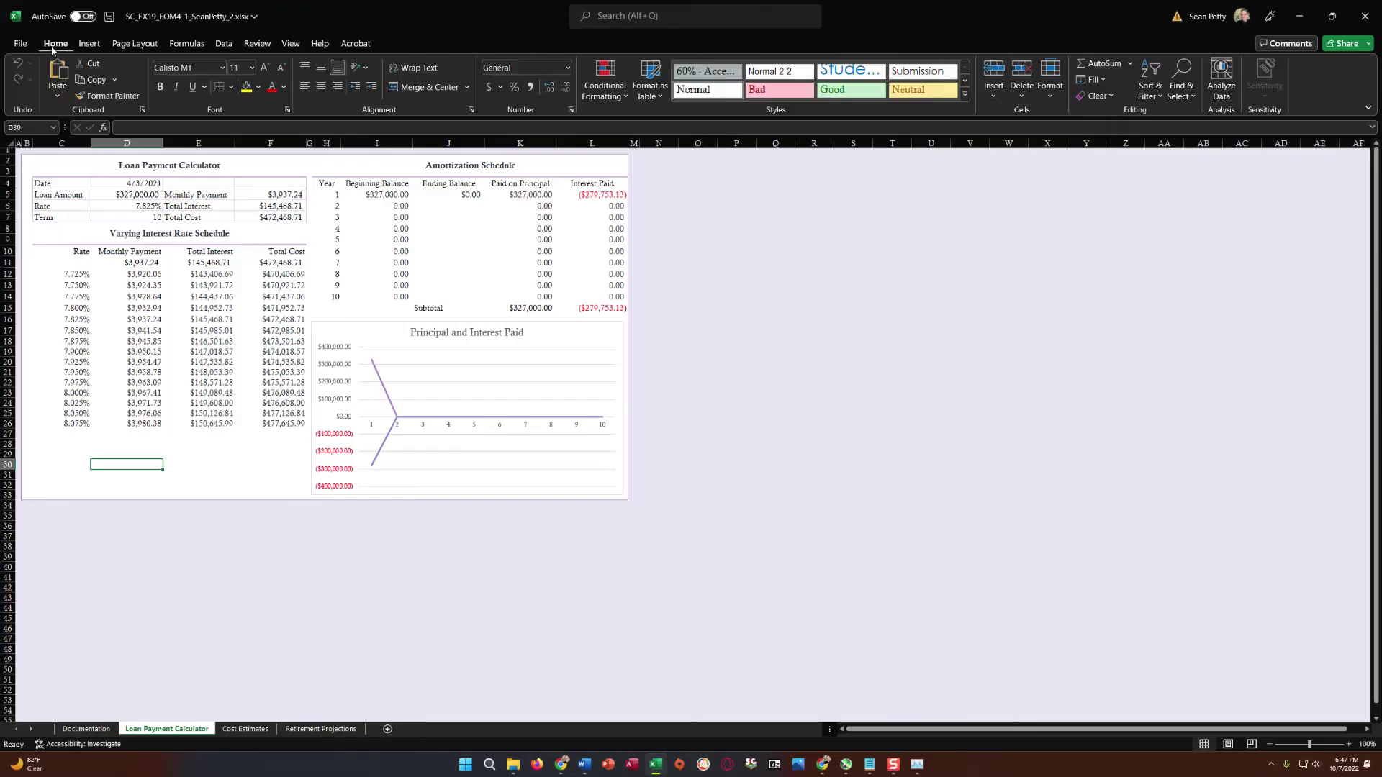
pyautogui.click(601, 83)
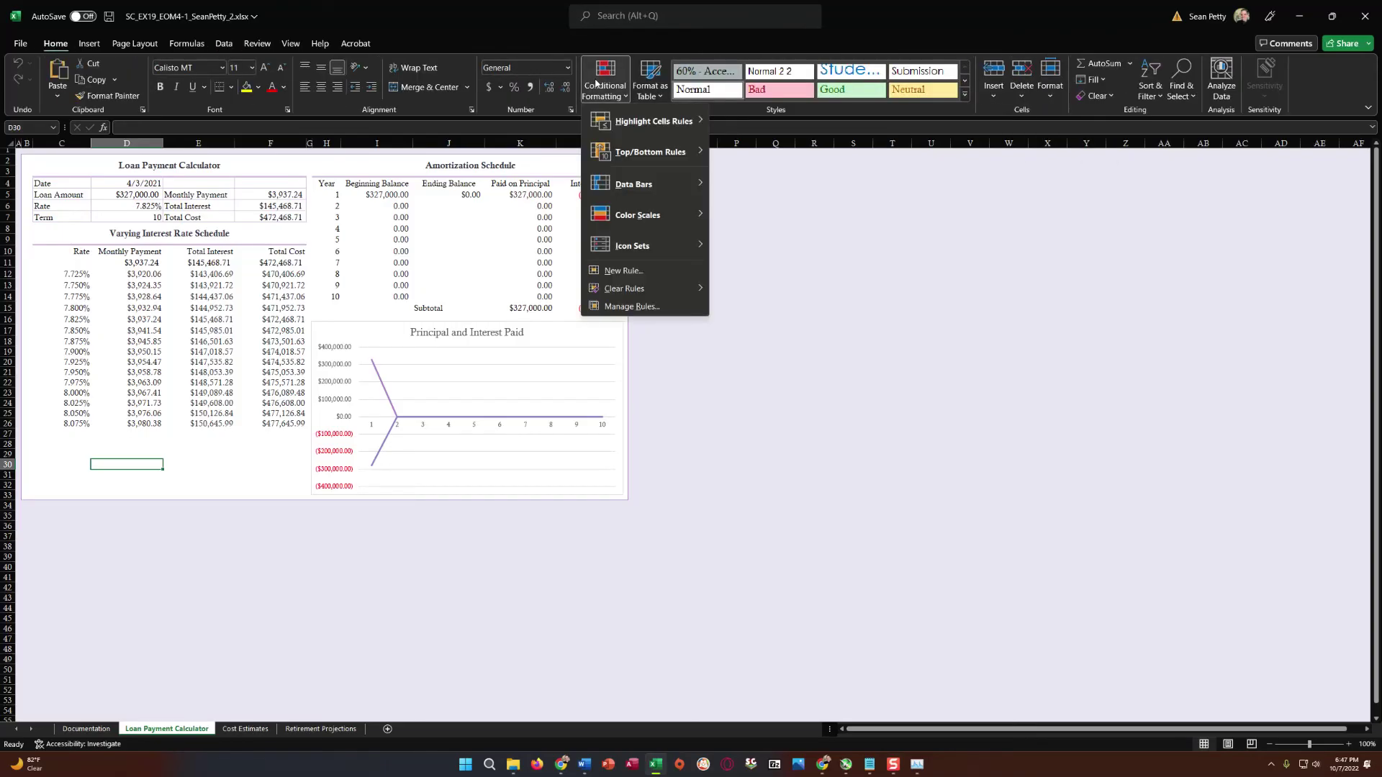
pyautogui.moveTo(618, 122)
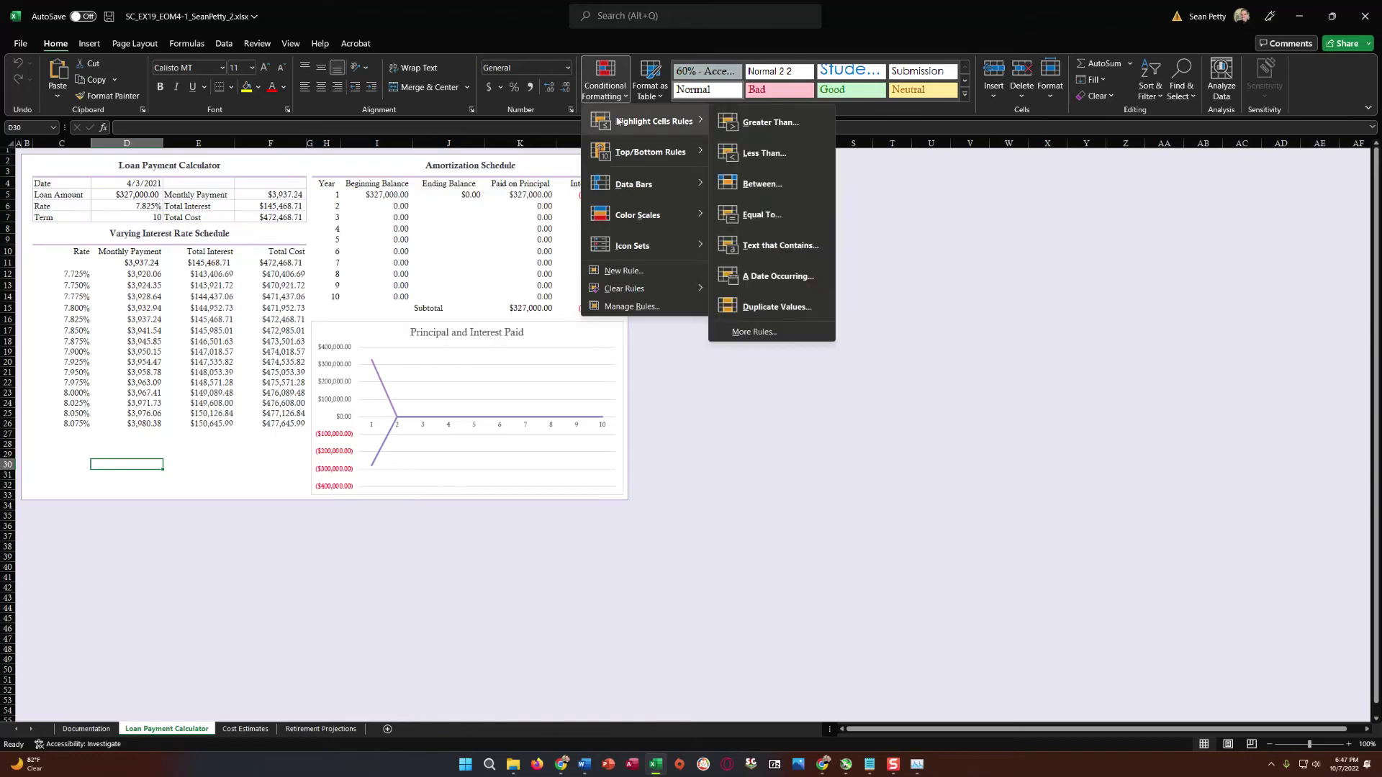
pyautogui.click(760, 216)
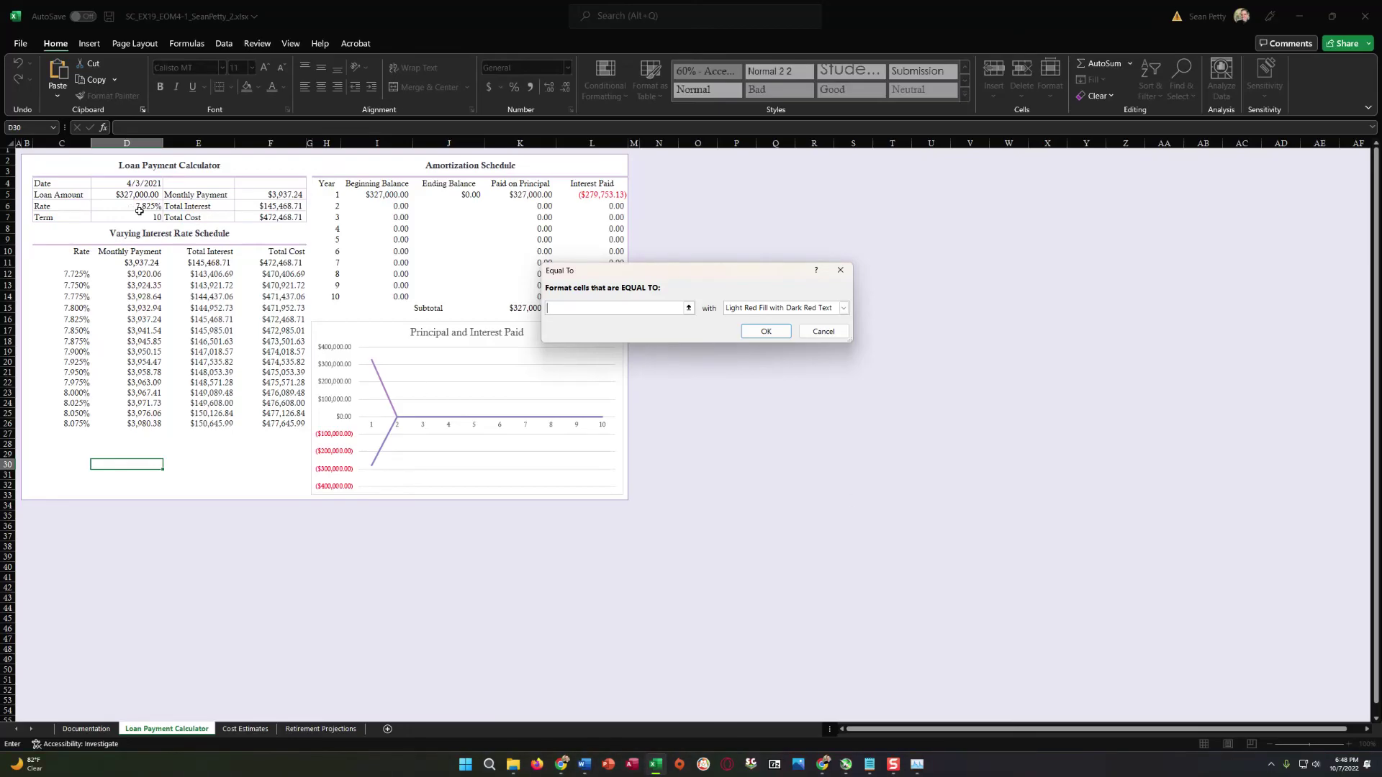
pyautogui.write('7.825')
pyautogui.write('%')
pyautogui.click(832, 311)
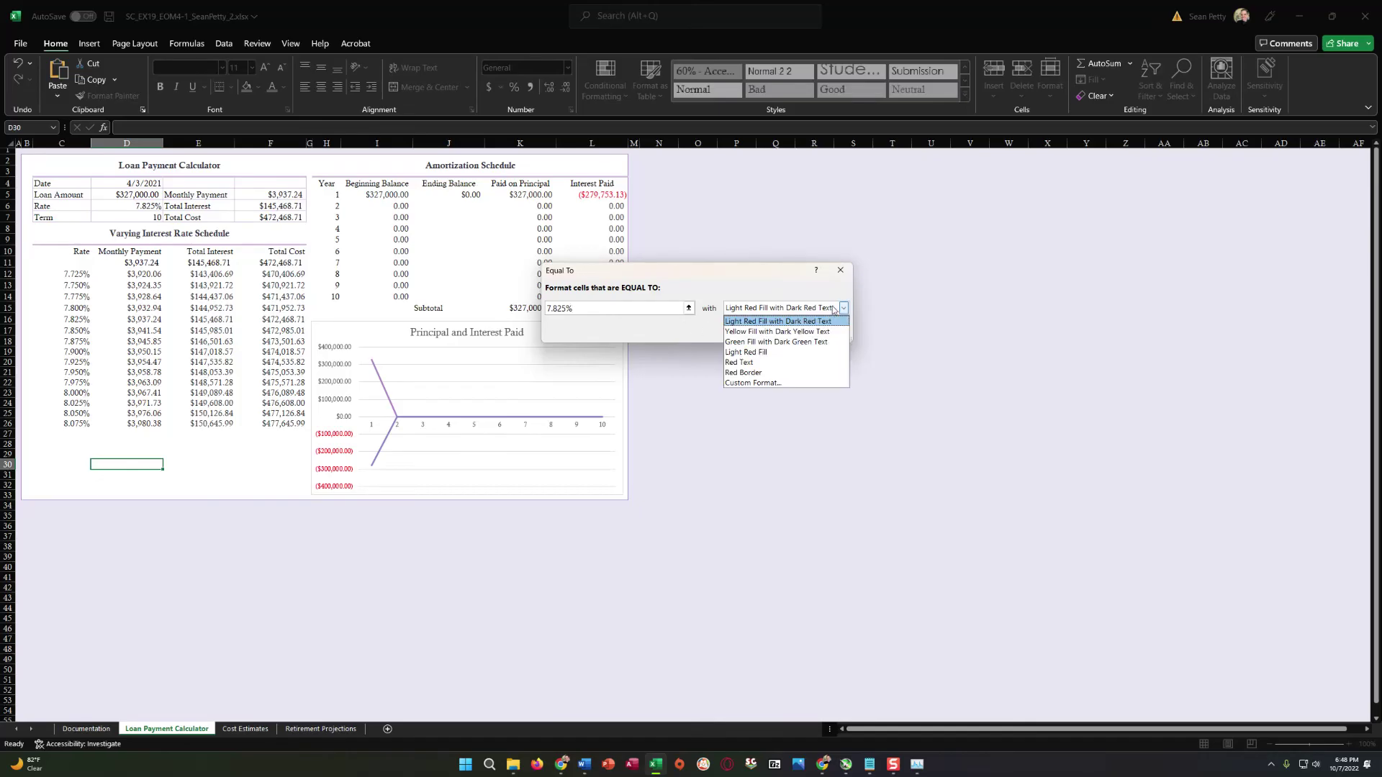
pyautogui.click(767, 342)
pyautogui.click(771, 330)
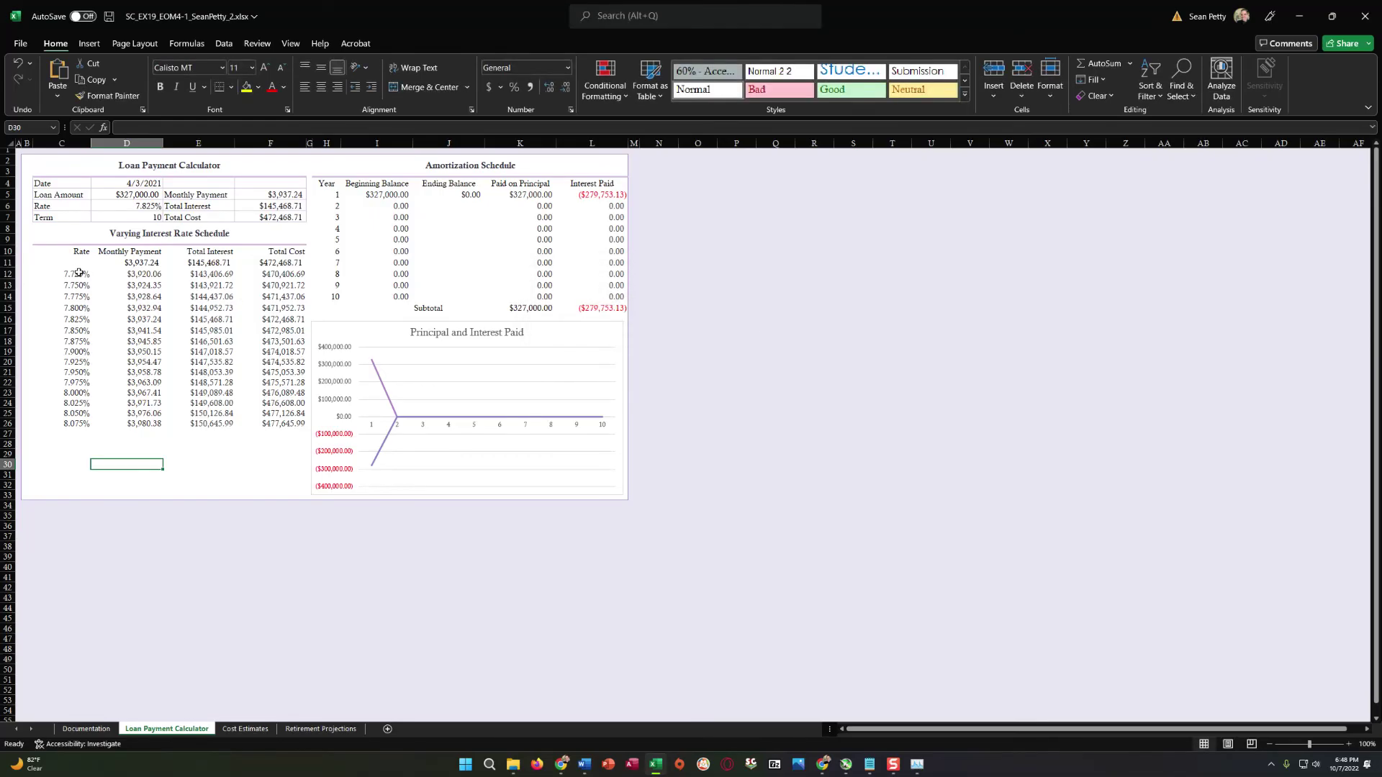
# Apply an Equal To 7.825% rule to C12:C26 with Green Fill with Dark Green Text
pyautogui.moveTo(77, 271); pyautogui.dragTo(60, 424)
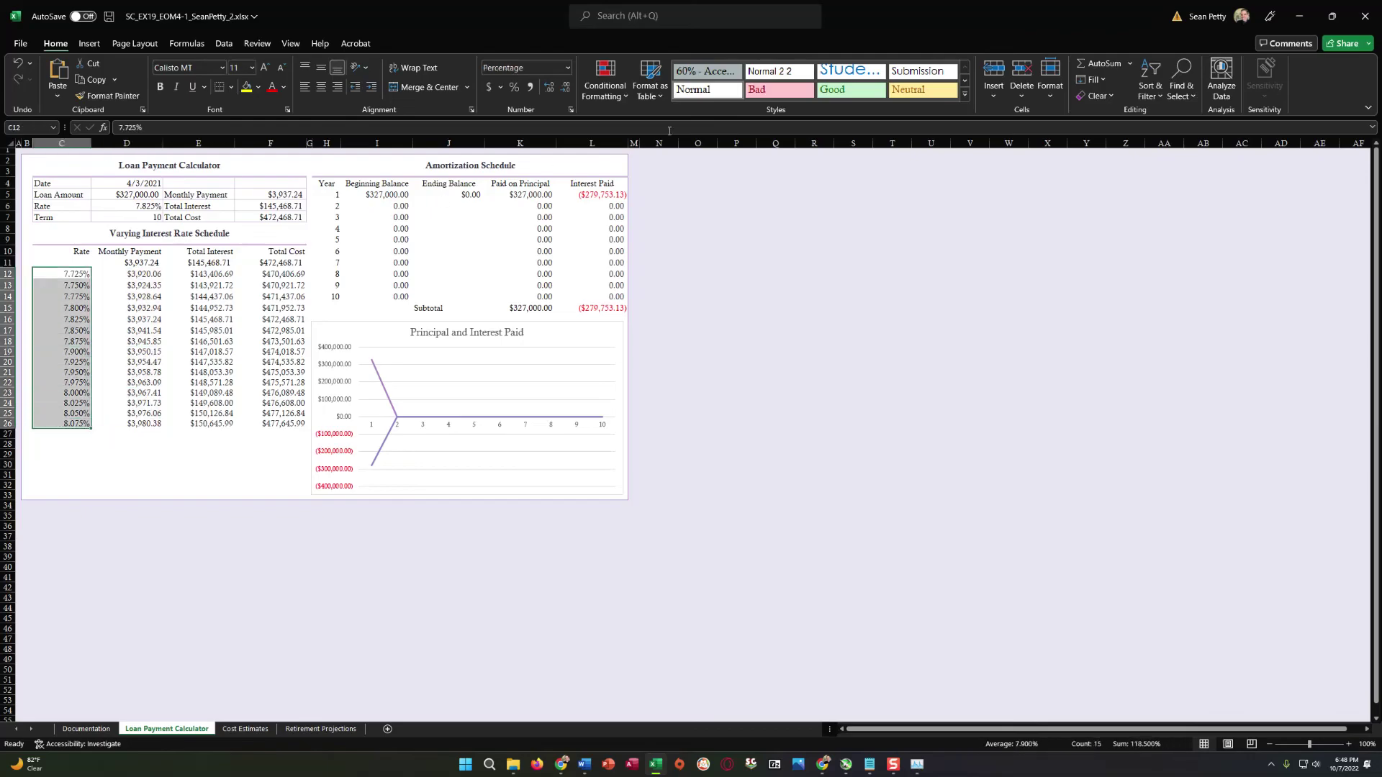
pyautogui.click(603, 92)
pyautogui.moveTo(633, 184)
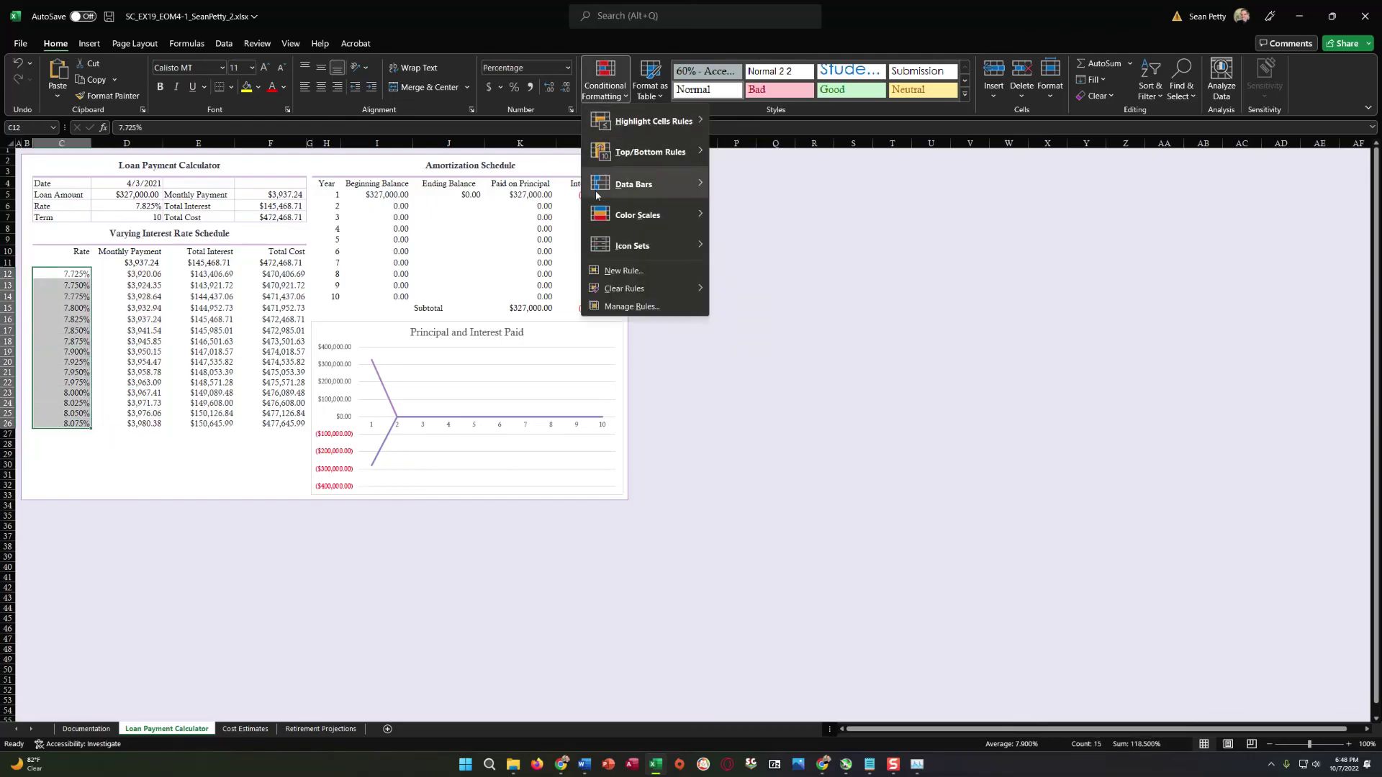
pyautogui.moveTo(639, 122)
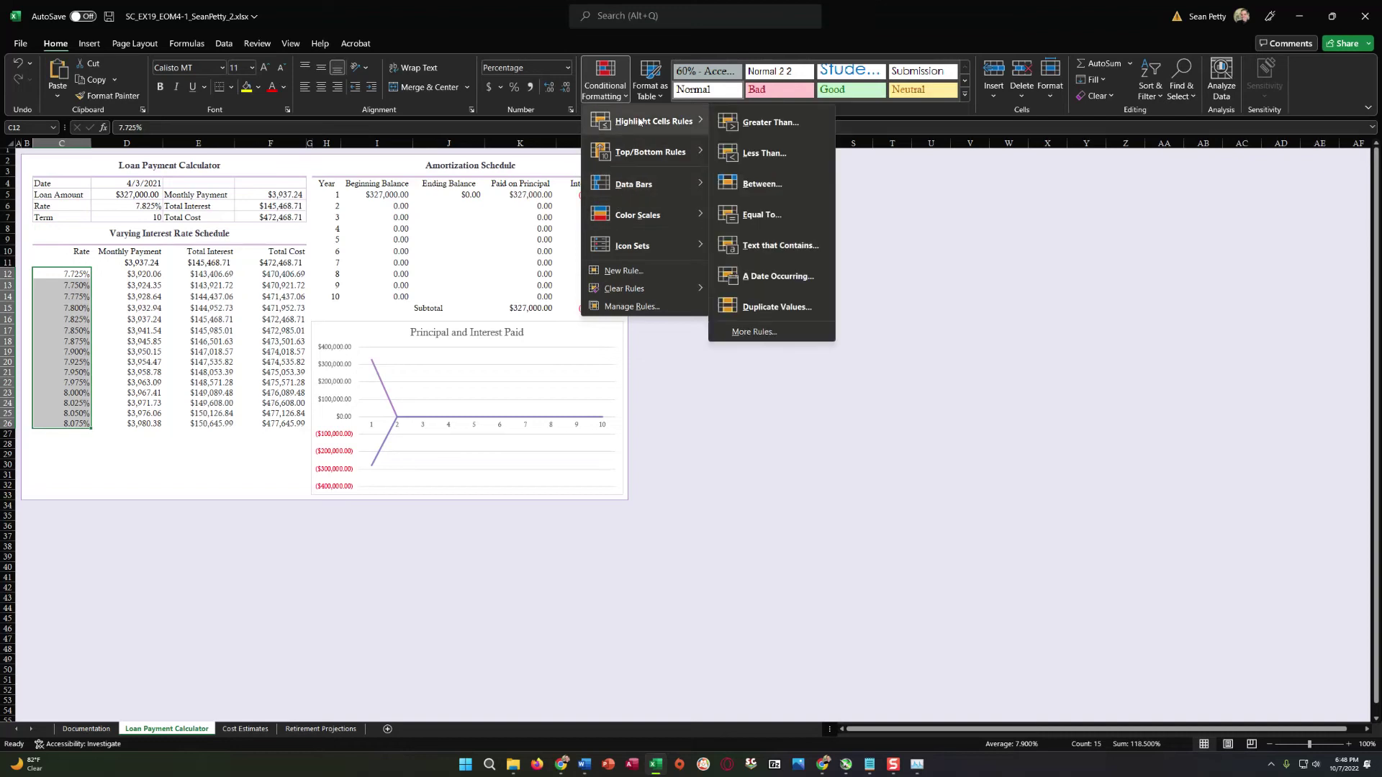
pyautogui.click(752, 221)
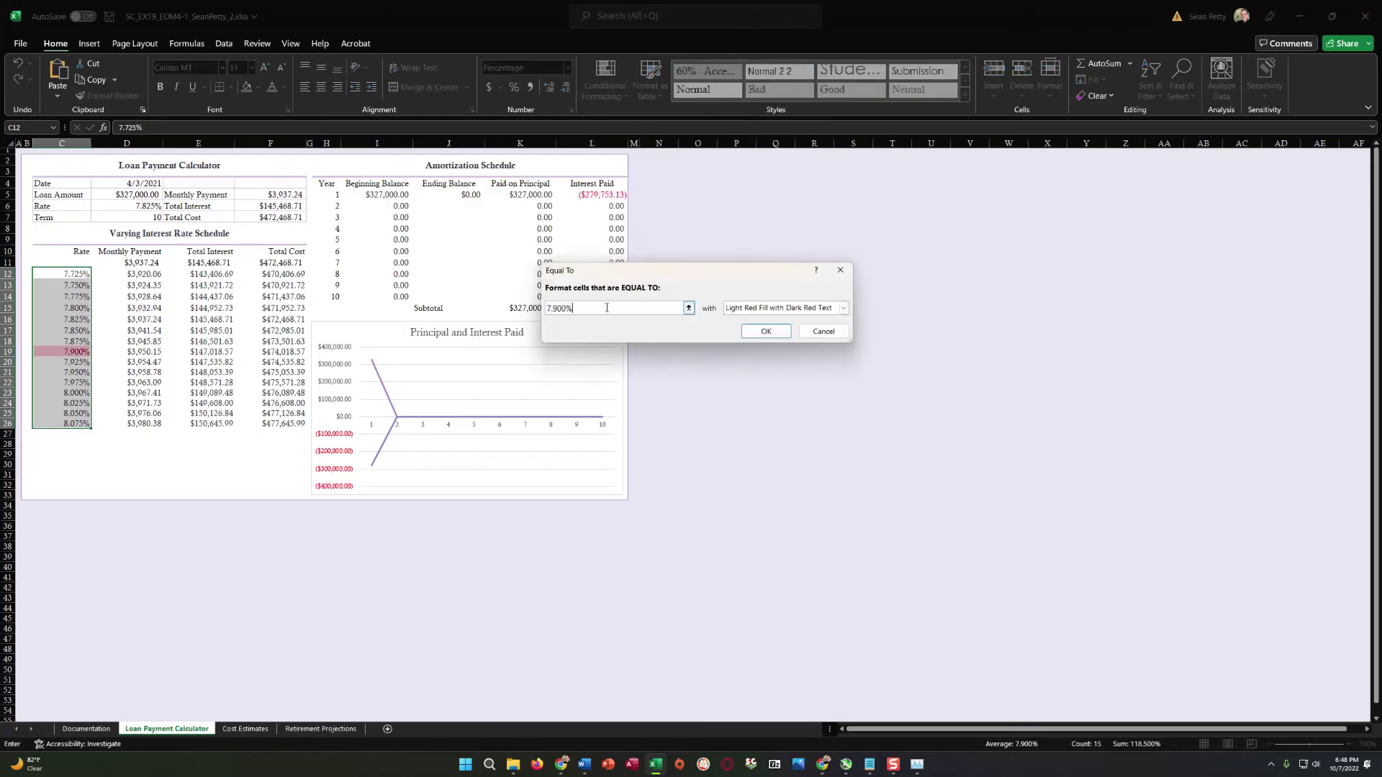
pyautogui.write('8.25')
pyautogui.press('BackSpace')
pyautogui.press('BackSpace')
pyautogui.press('BackSpace')
pyautogui.press('BackSpace')
pyautogui.write('7.825%')
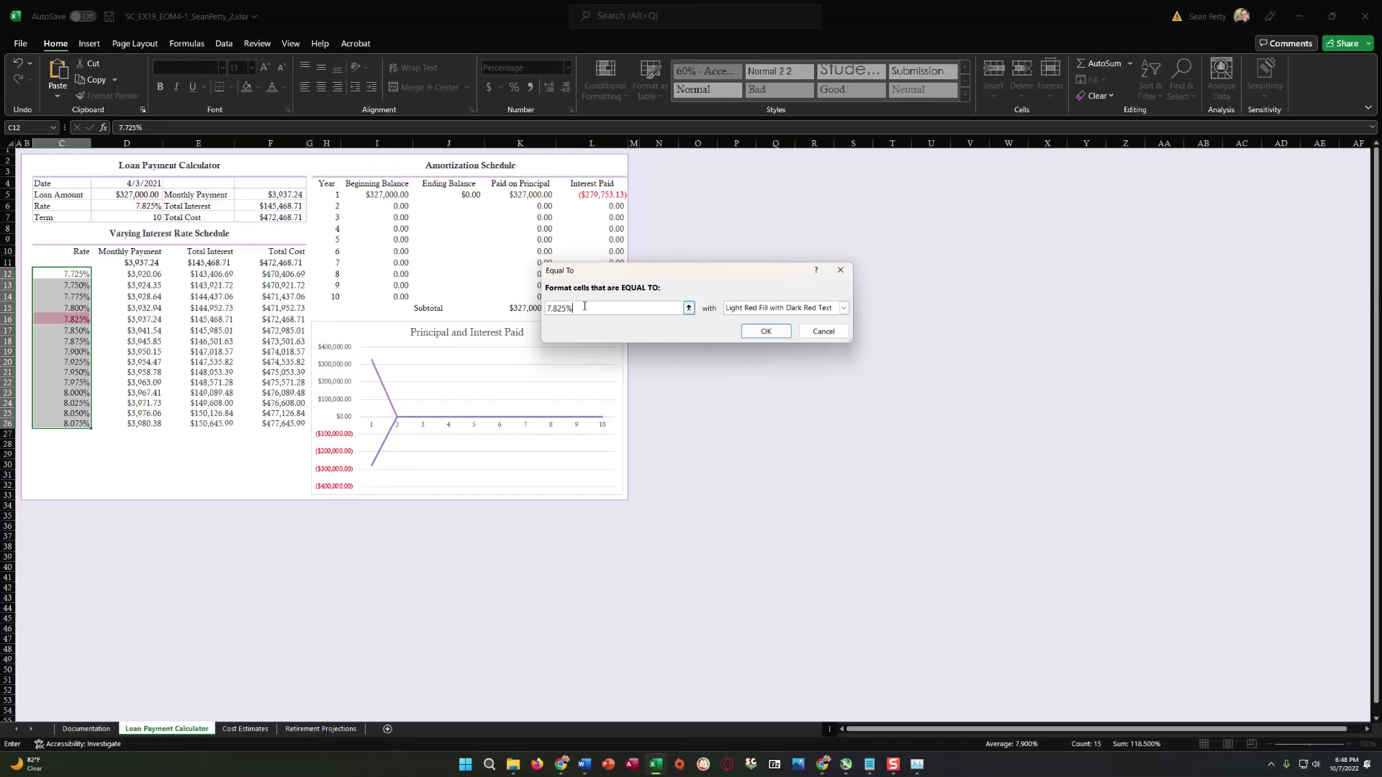
pyautogui.click(753, 308)
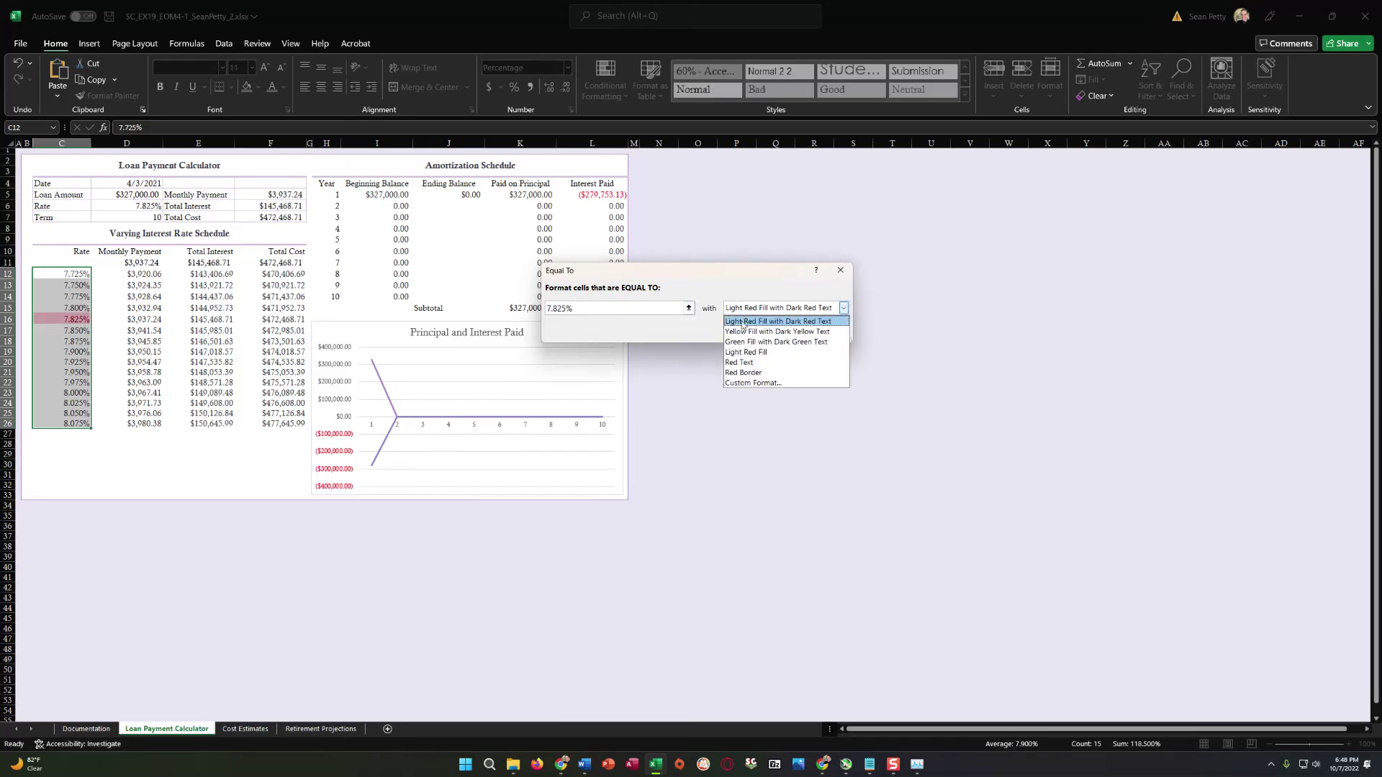
pyautogui.click(744, 342)
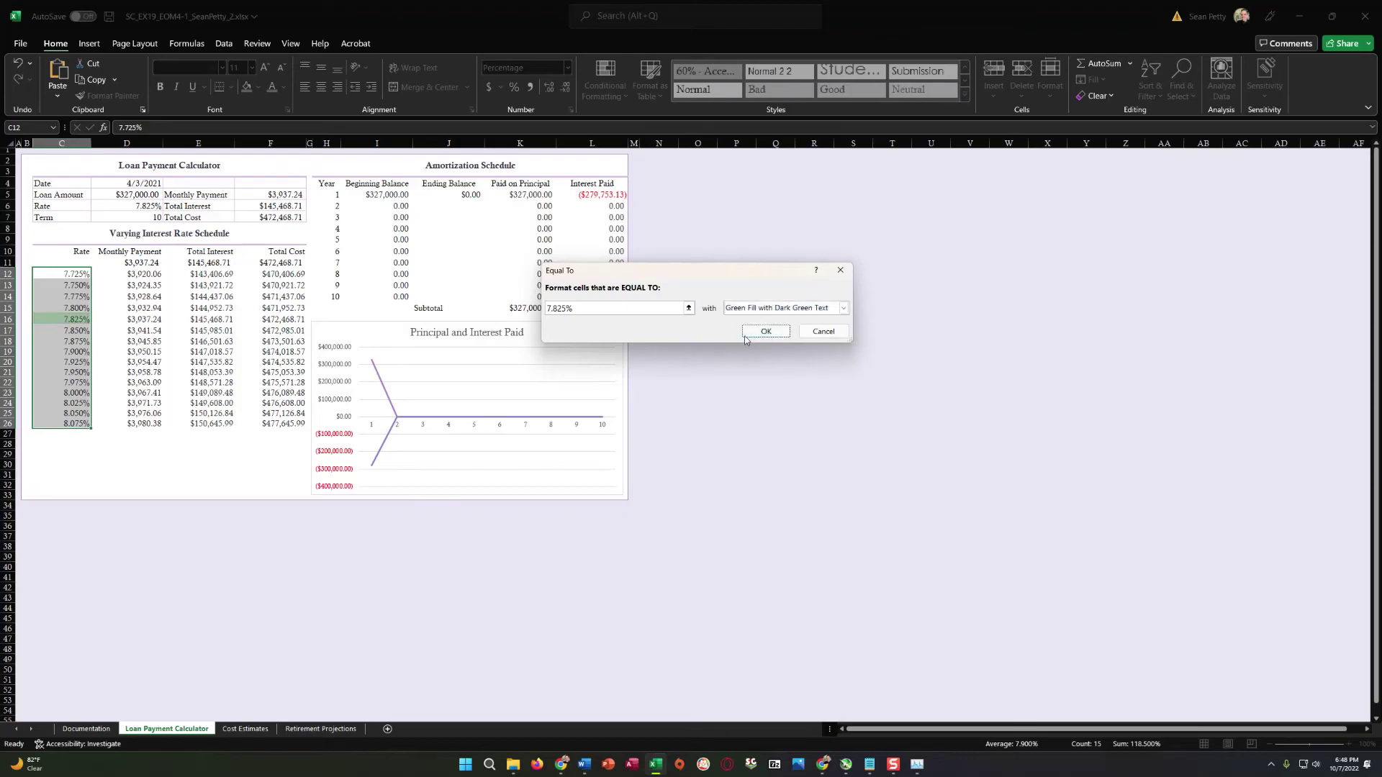
pyautogui.click(746, 339)
pyautogui.click(106, 372)
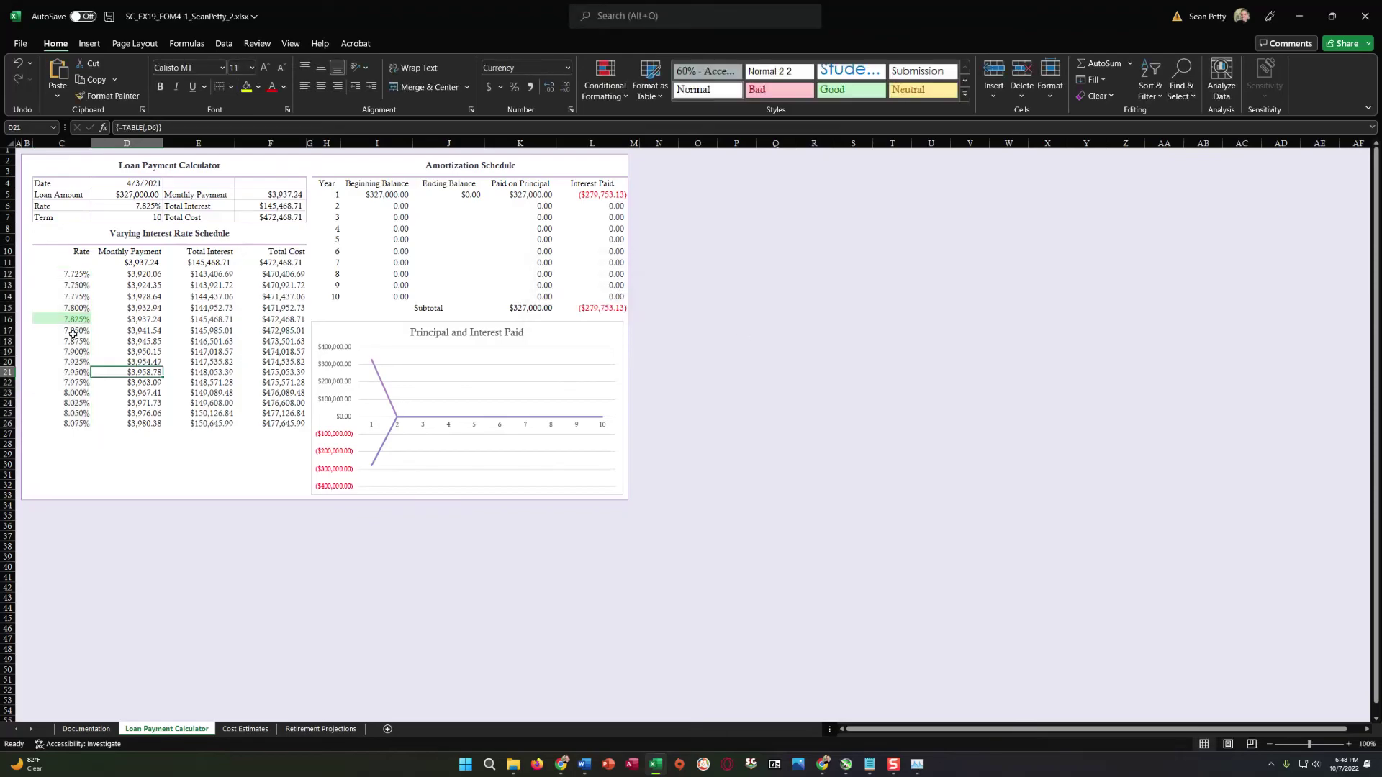
pyautogui.click(81, 402)
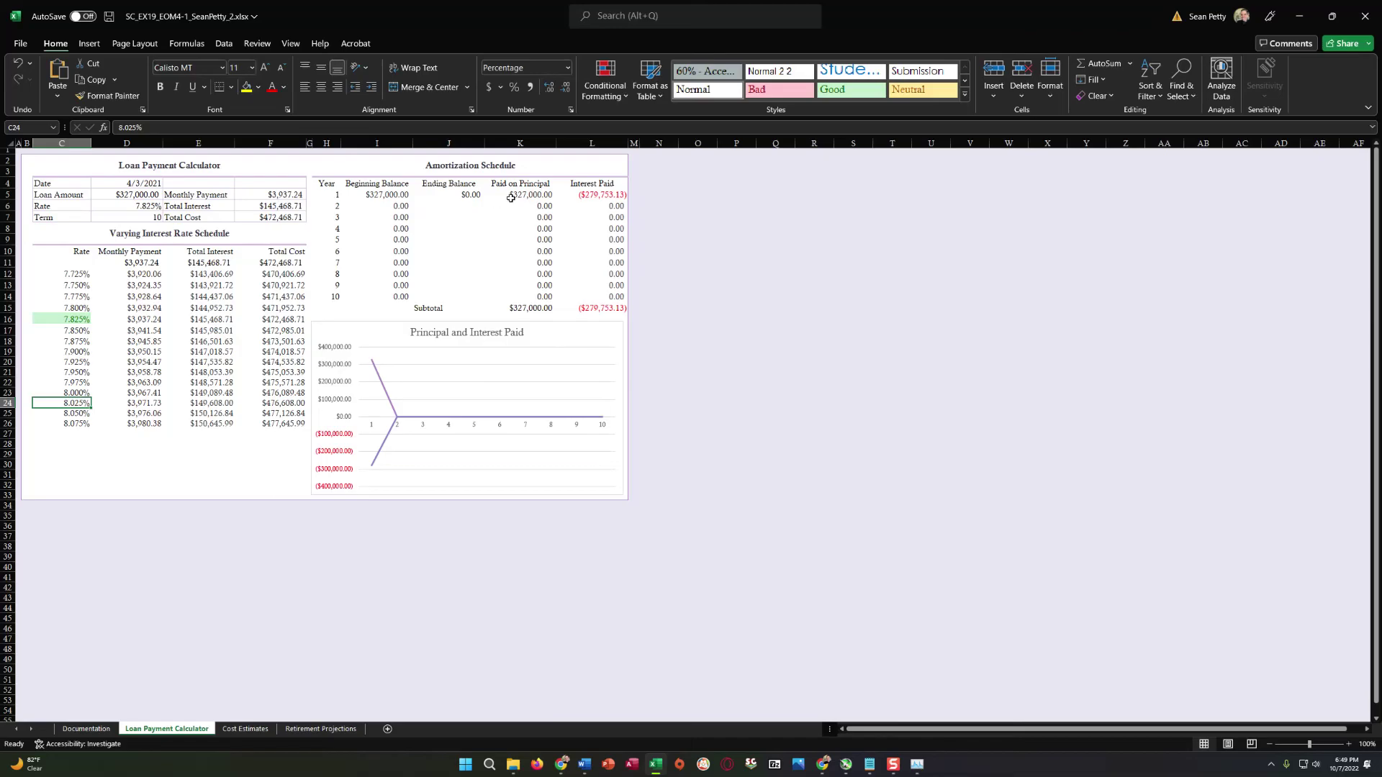
pyautogui.click(336, 195)
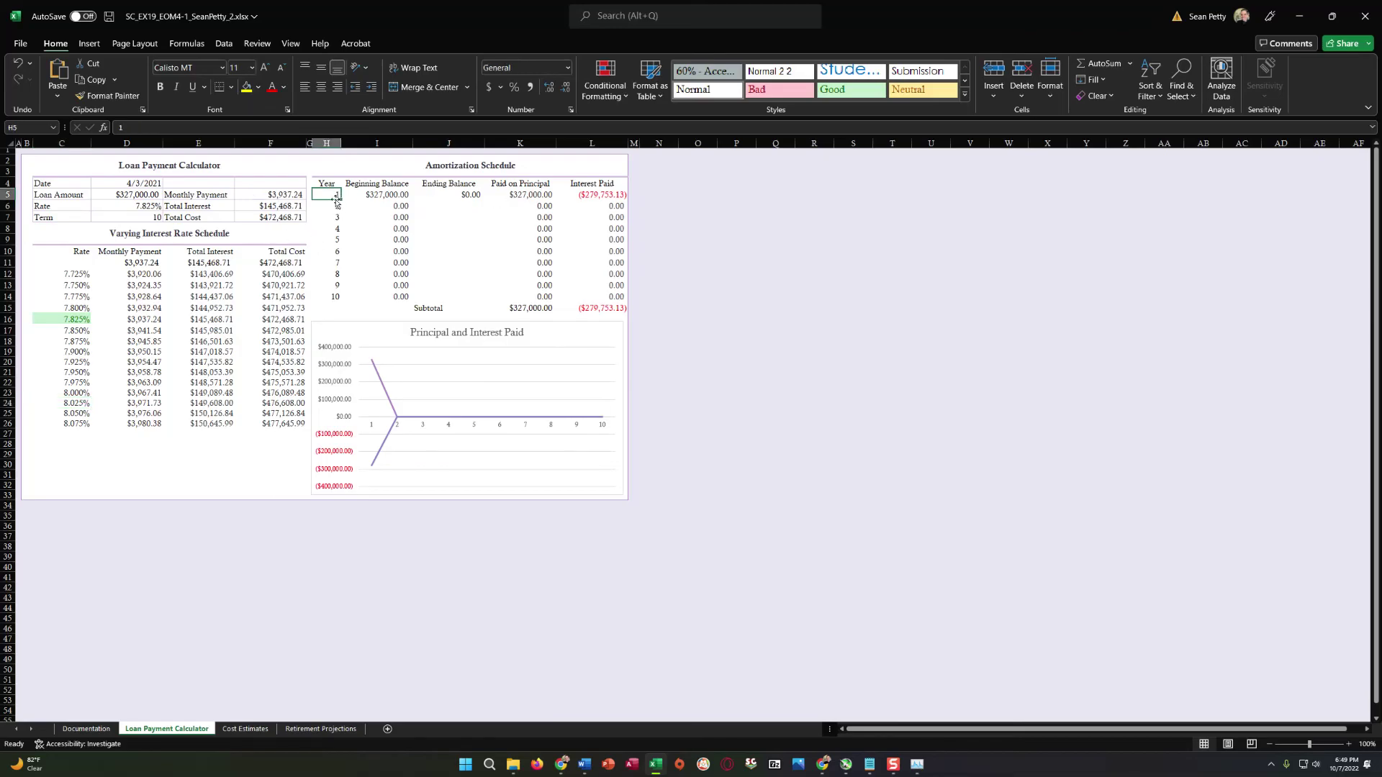
pyautogui.moveTo(336, 297); pyautogui.dragTo(336, 195)
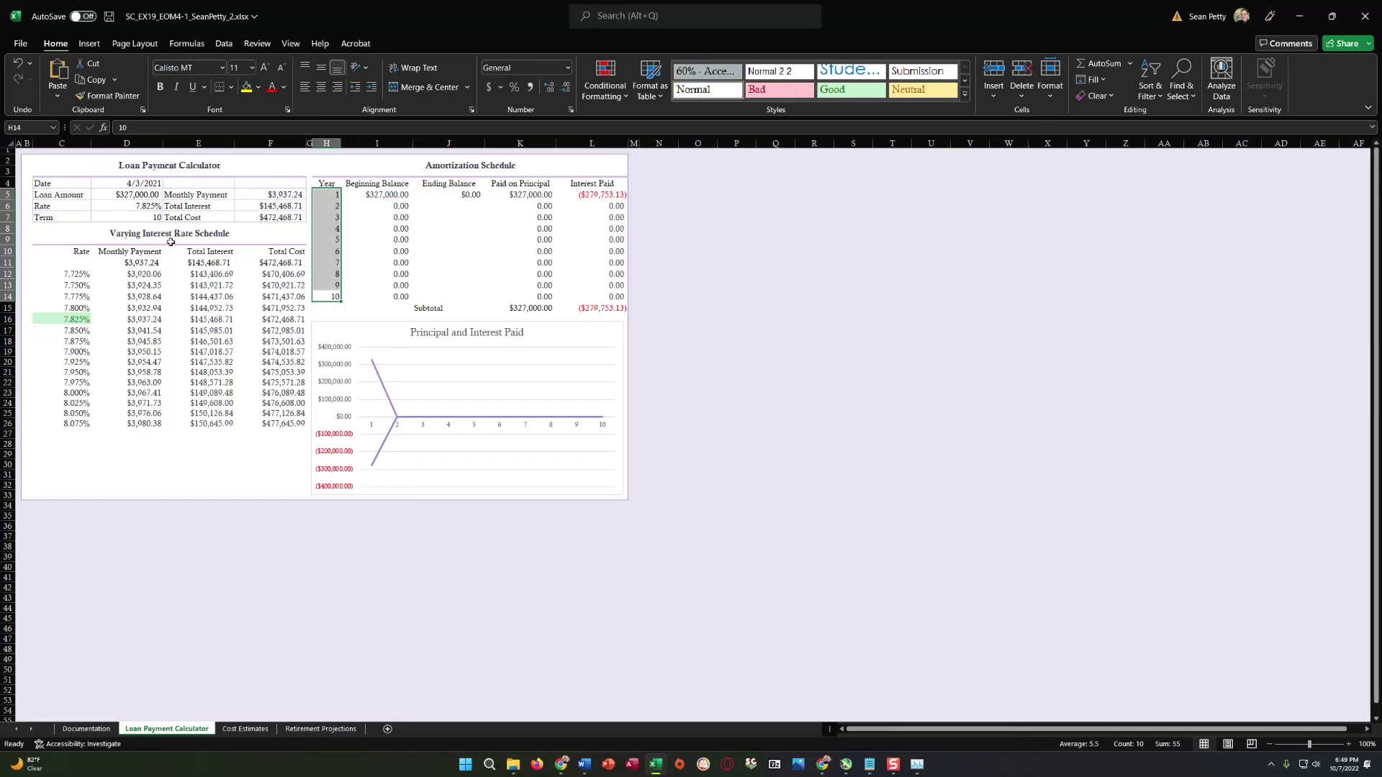
pyautogui.click(131, 218)
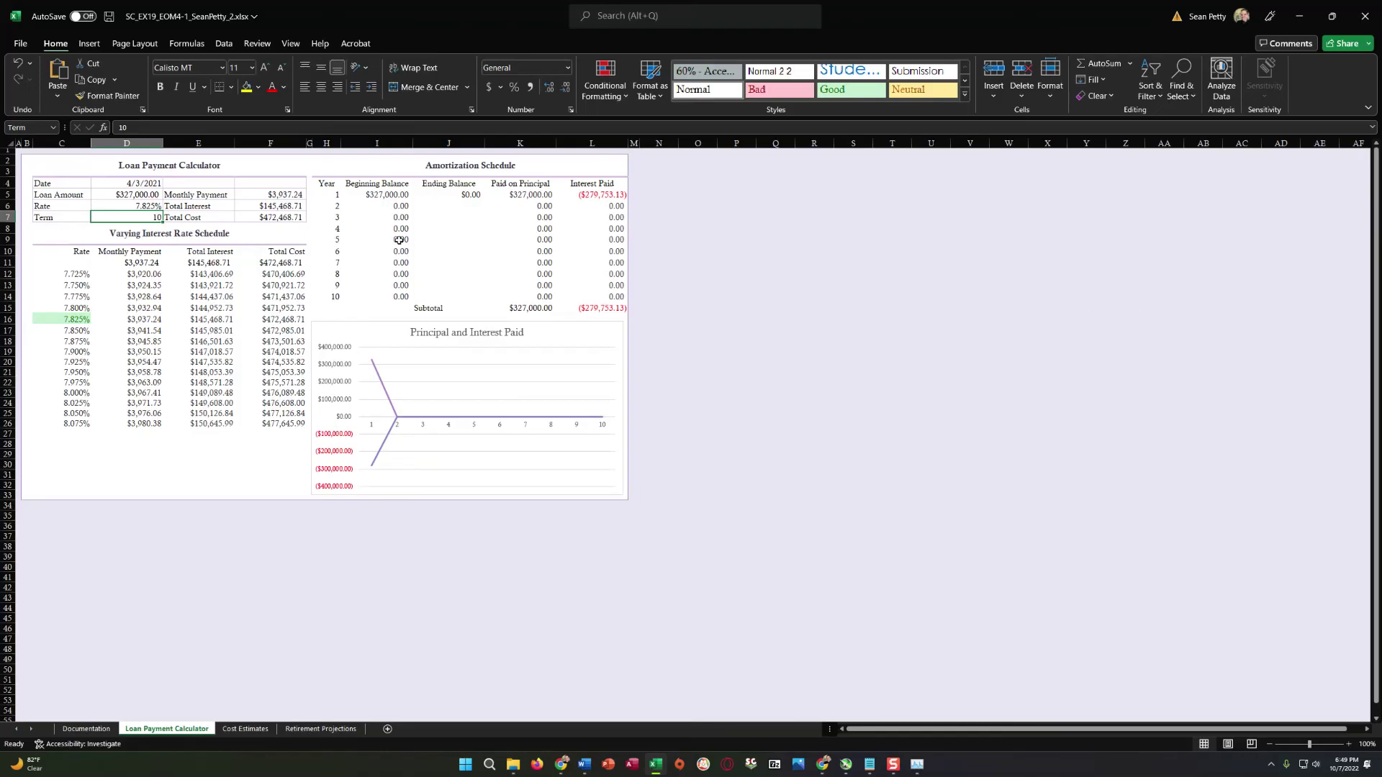
pyautogui.click(459, 236)
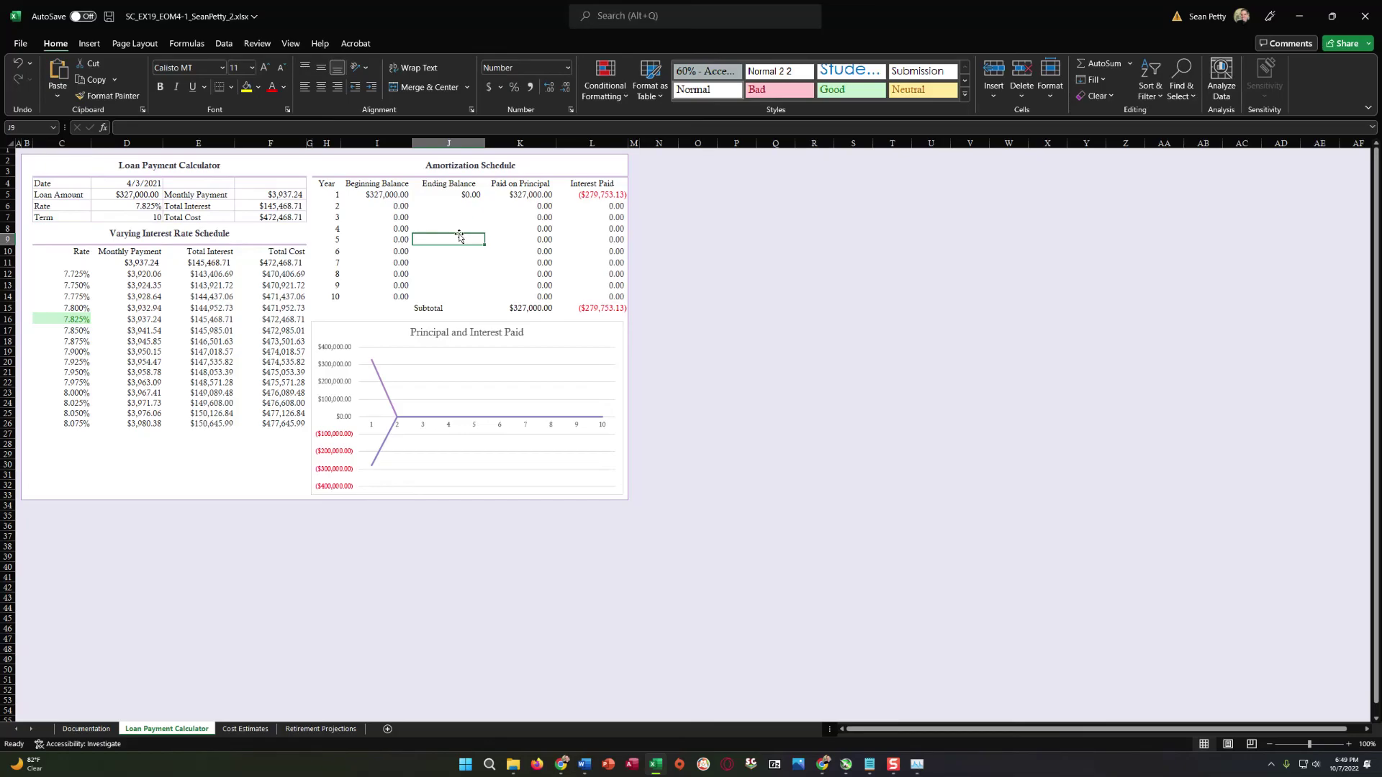
# Insert the PMT function into the value-if-true argument of J5's IF formula
pyautogui.click(459, 218)
pyautogui.click(459, 205)
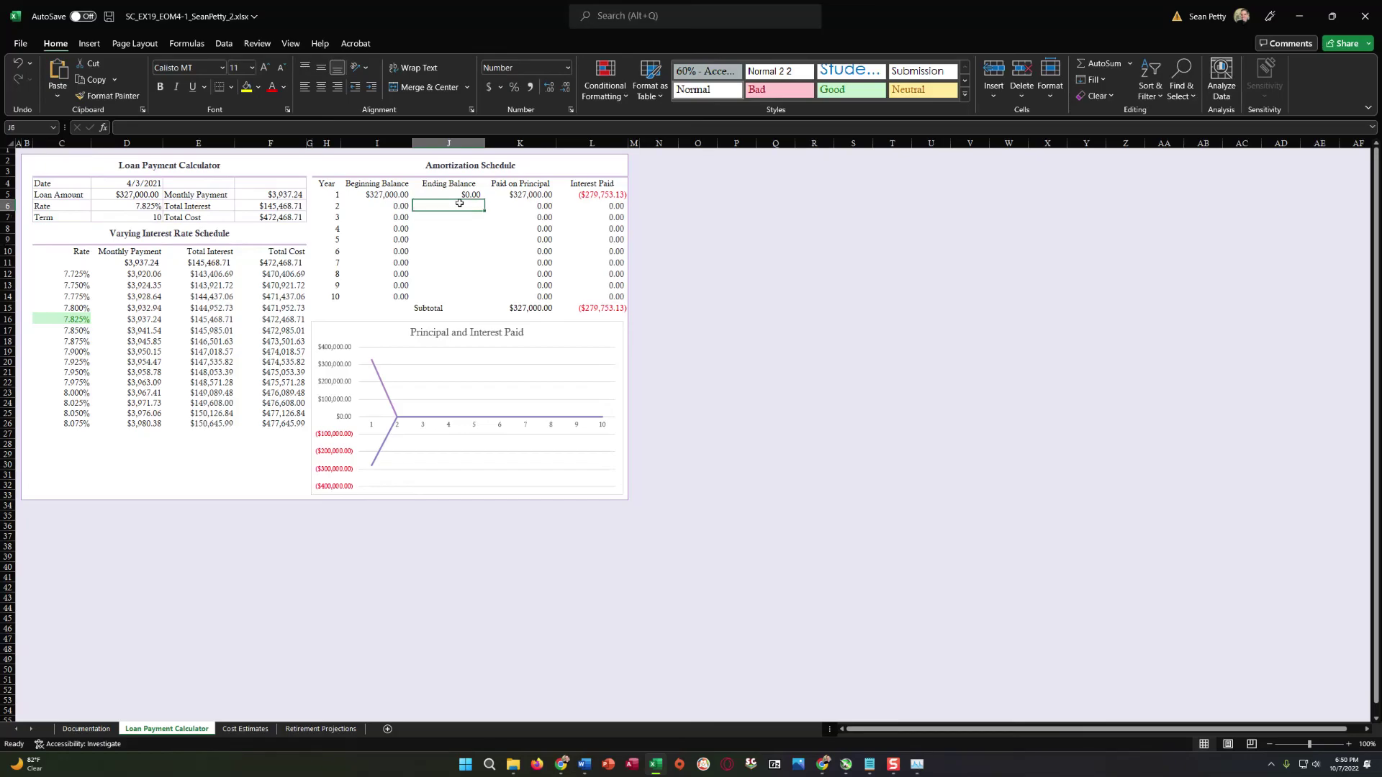
pyautogui.click(464, 194)
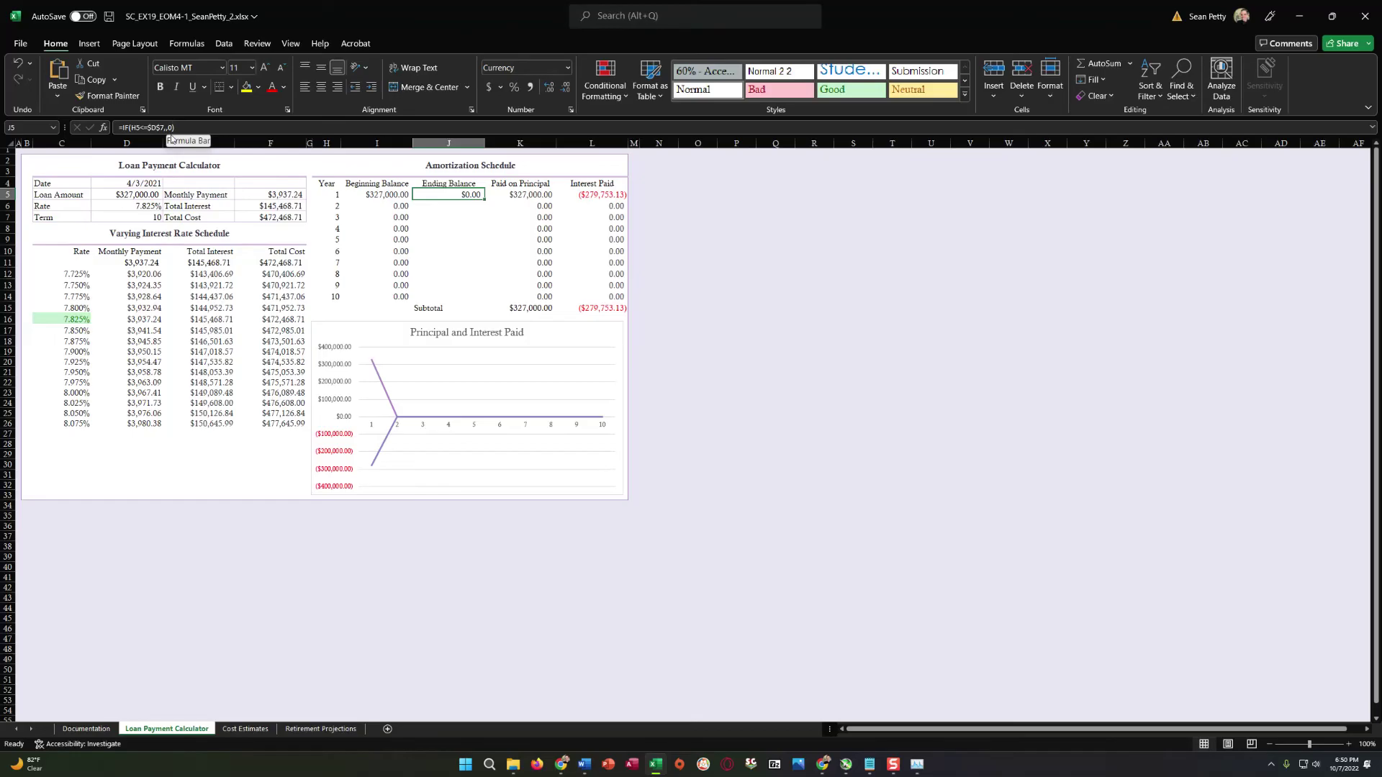
pyautogui.click(168, 127)
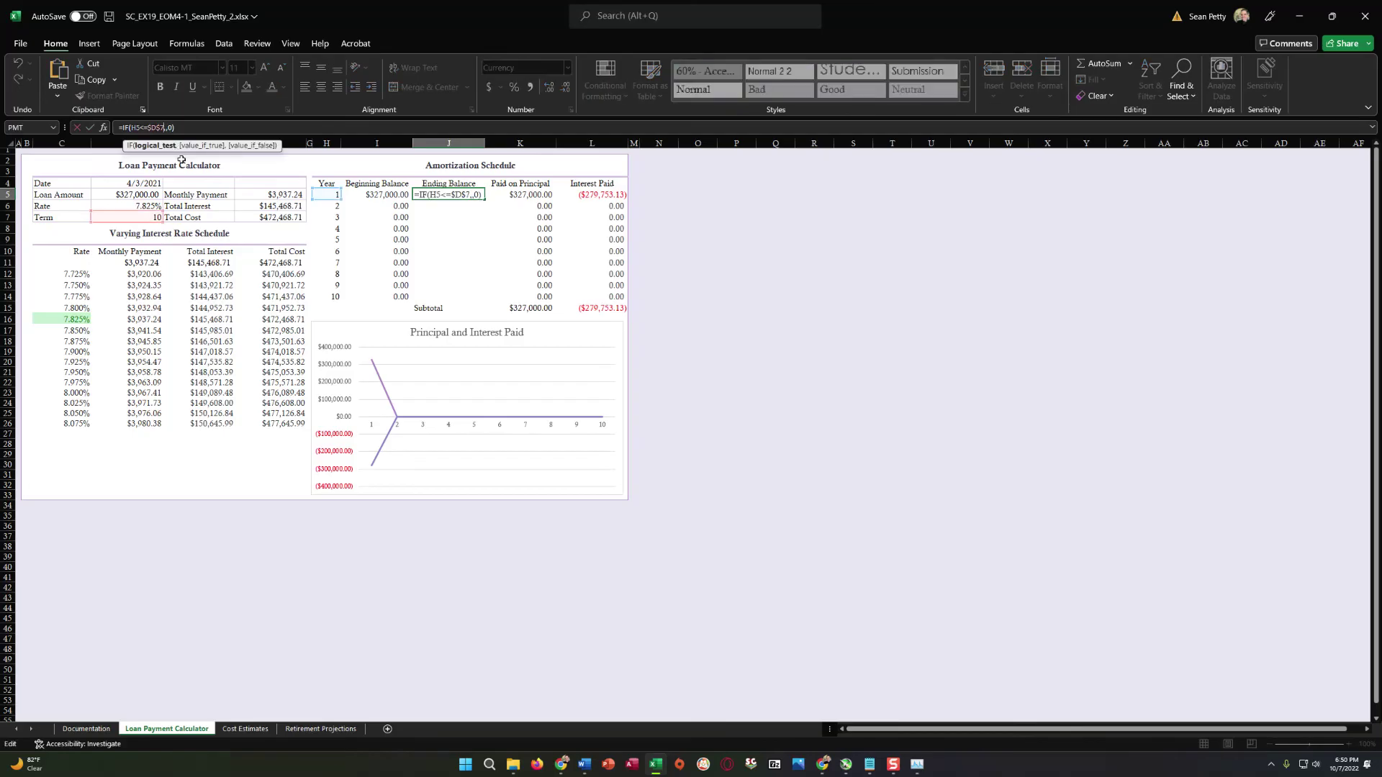
pyautogui.press('Right')
pyautogui.click(177, 47)
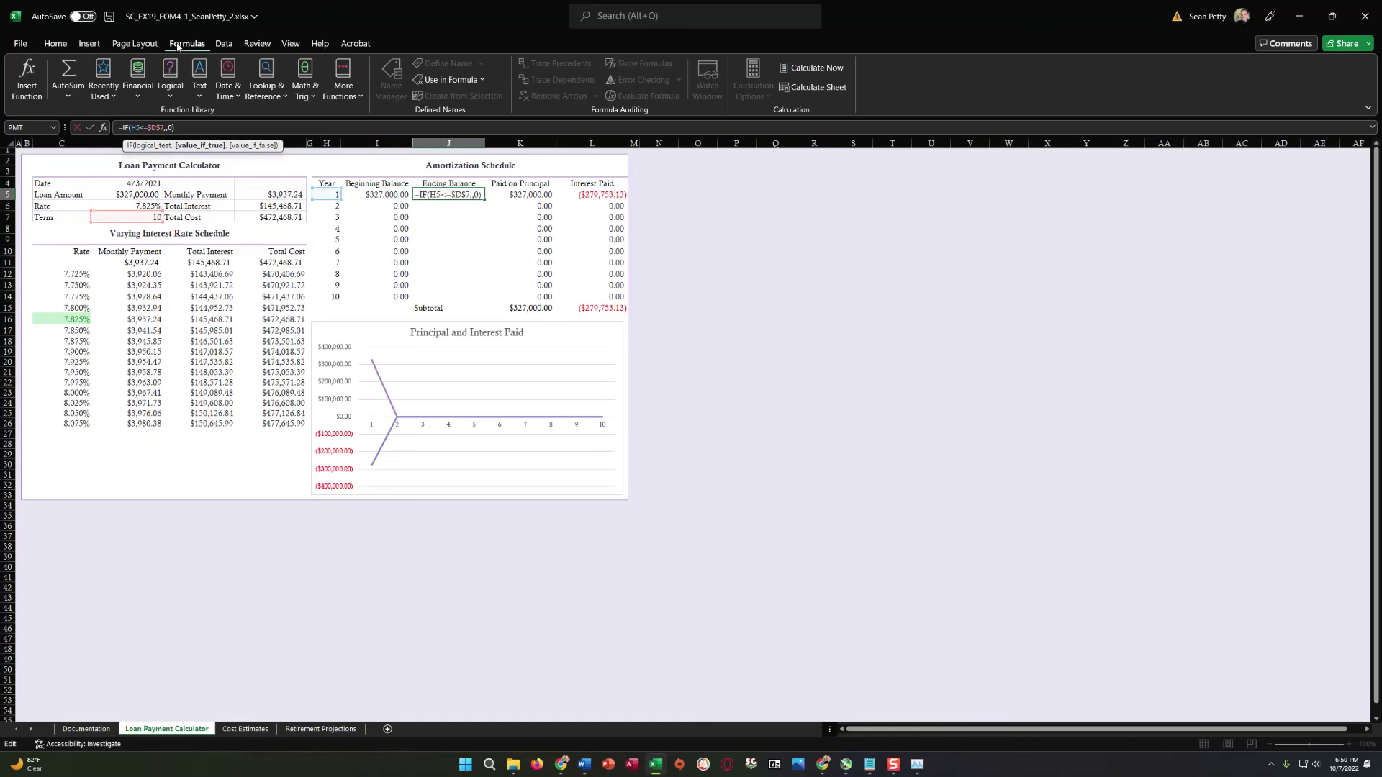
pyautogui.click(141, 92)
pyautogui.scroll(-5, 159, 439)
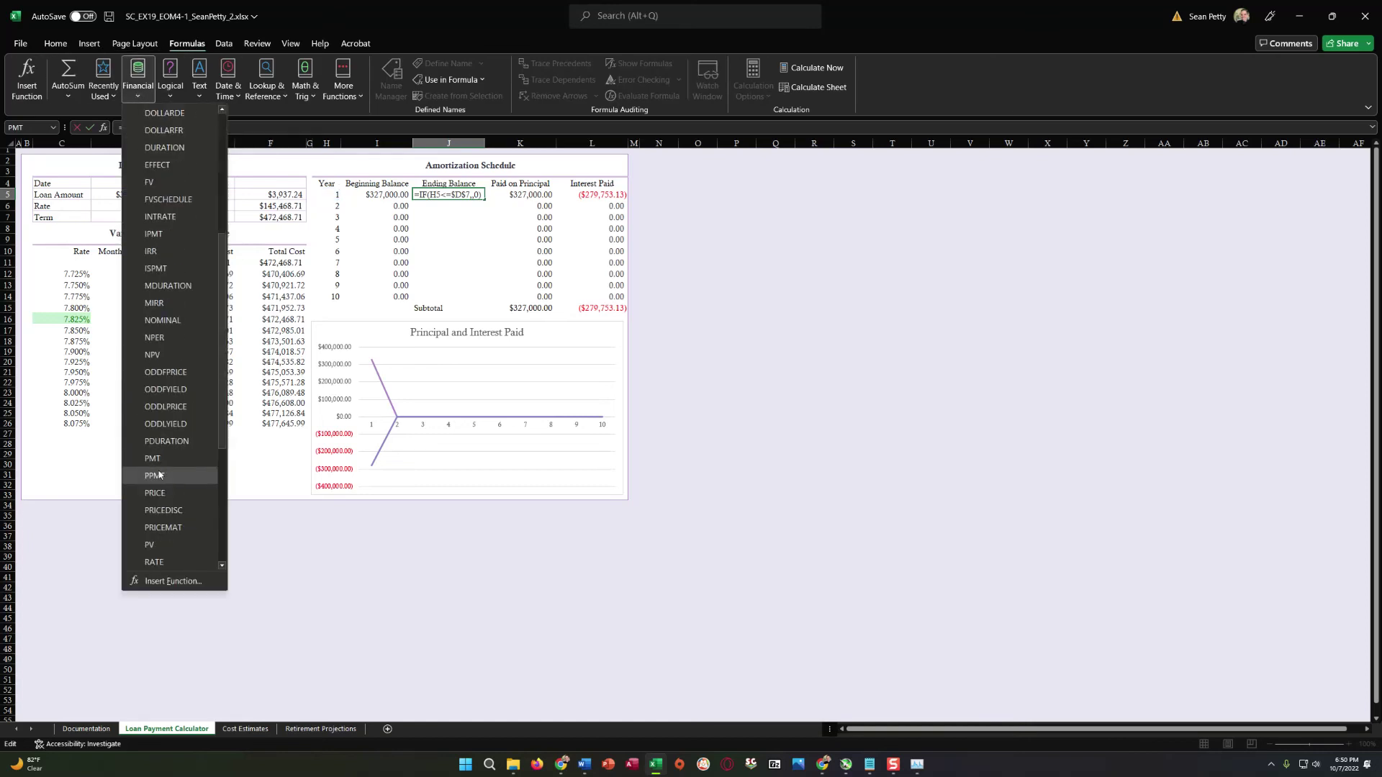
pyautogui.click(152, 458)
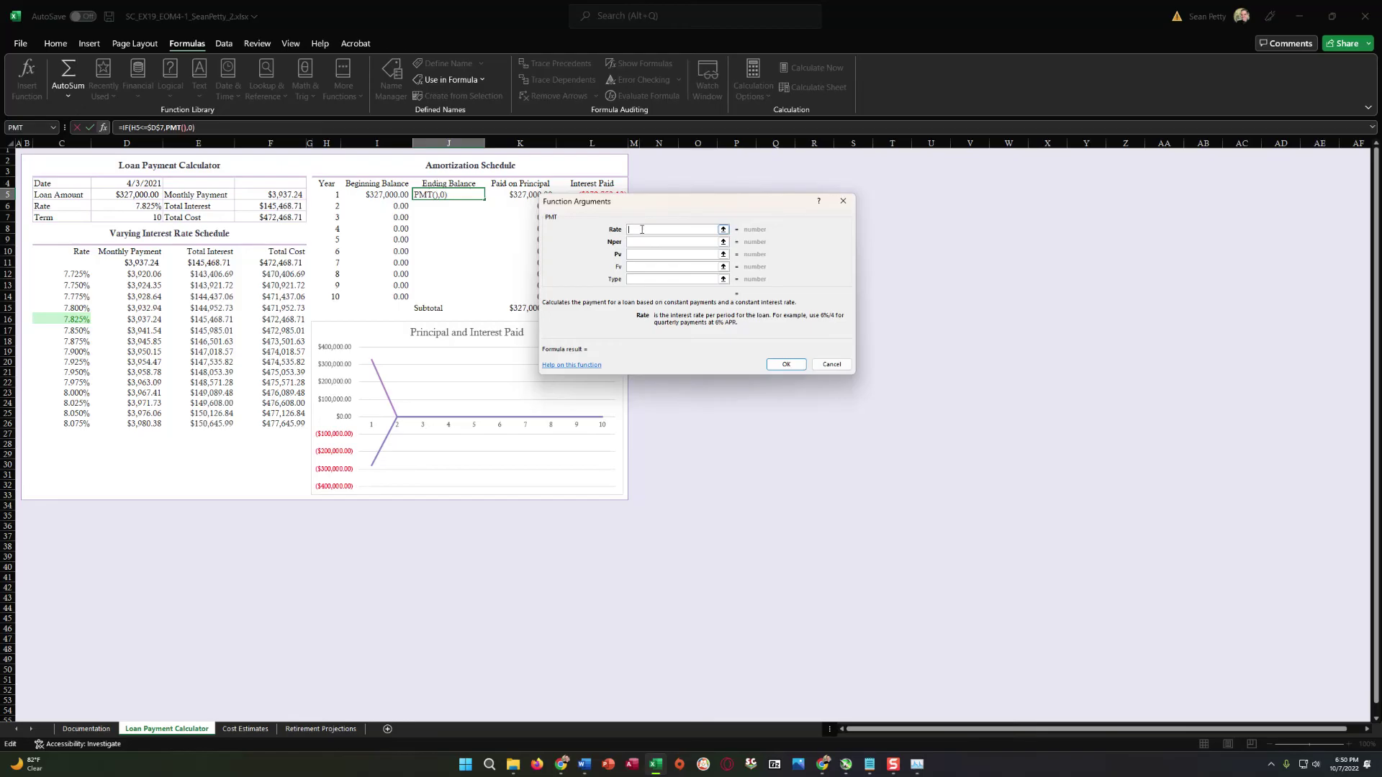
# Set PMT's rate argument to Rate/12 using the defined Rate name
pyautogui.click(451, 79)
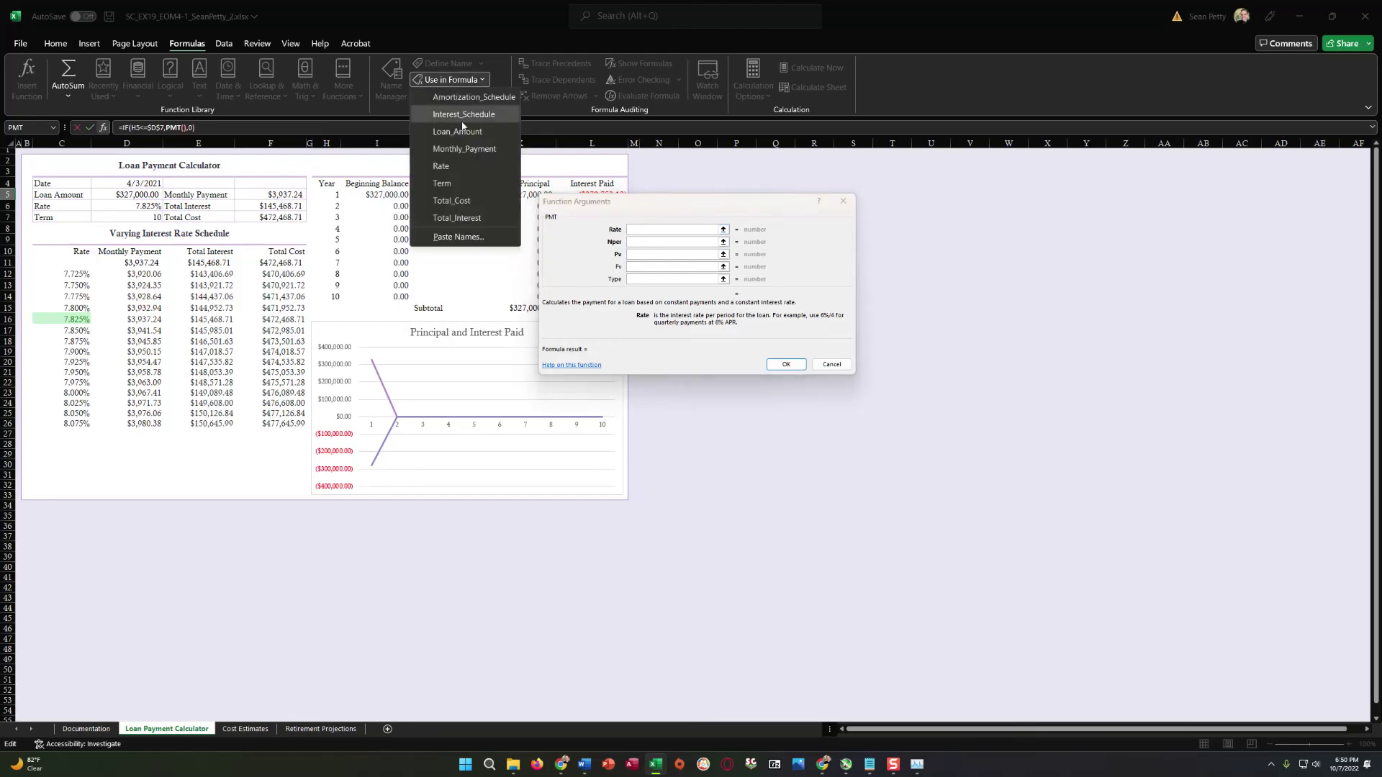
pyautogui.click(454, 169)
pyautogui.write('/12')
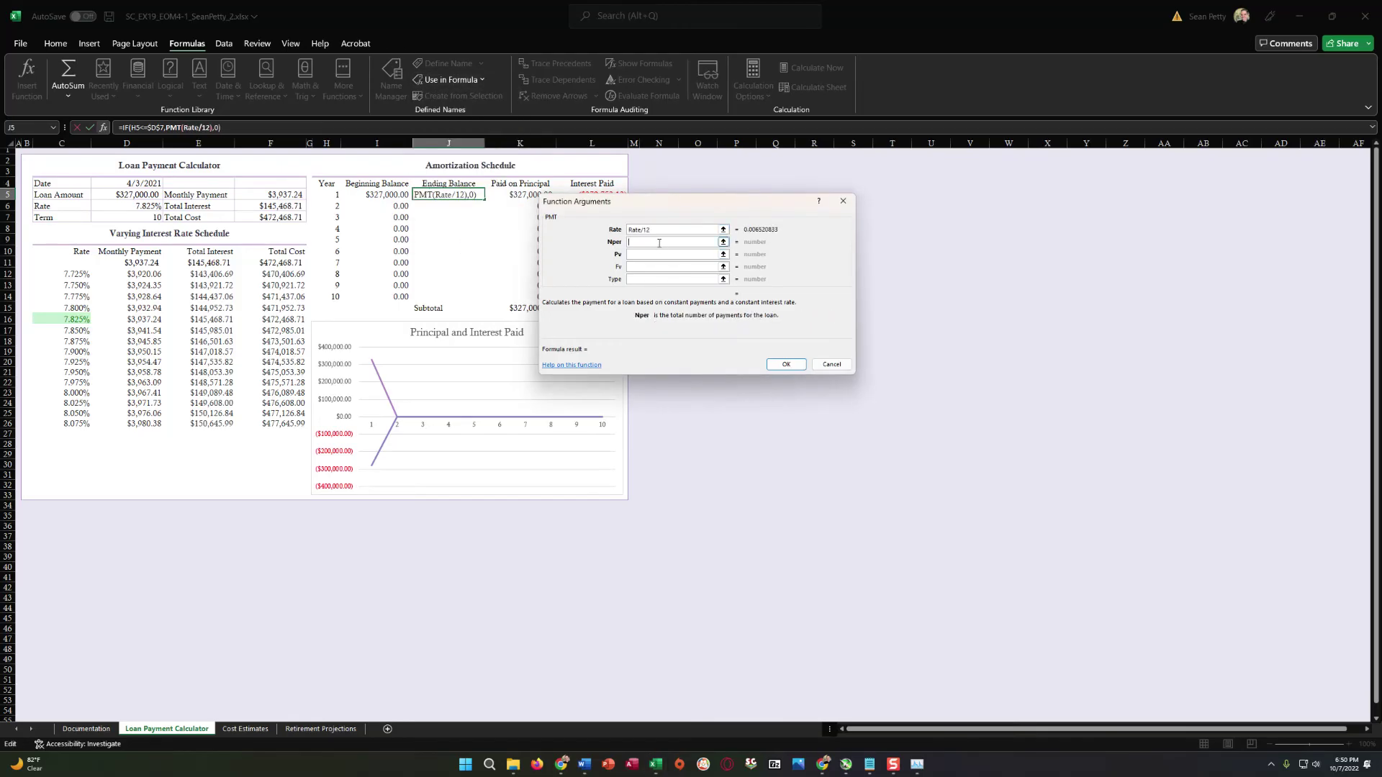
pyautogui.press('Tab')
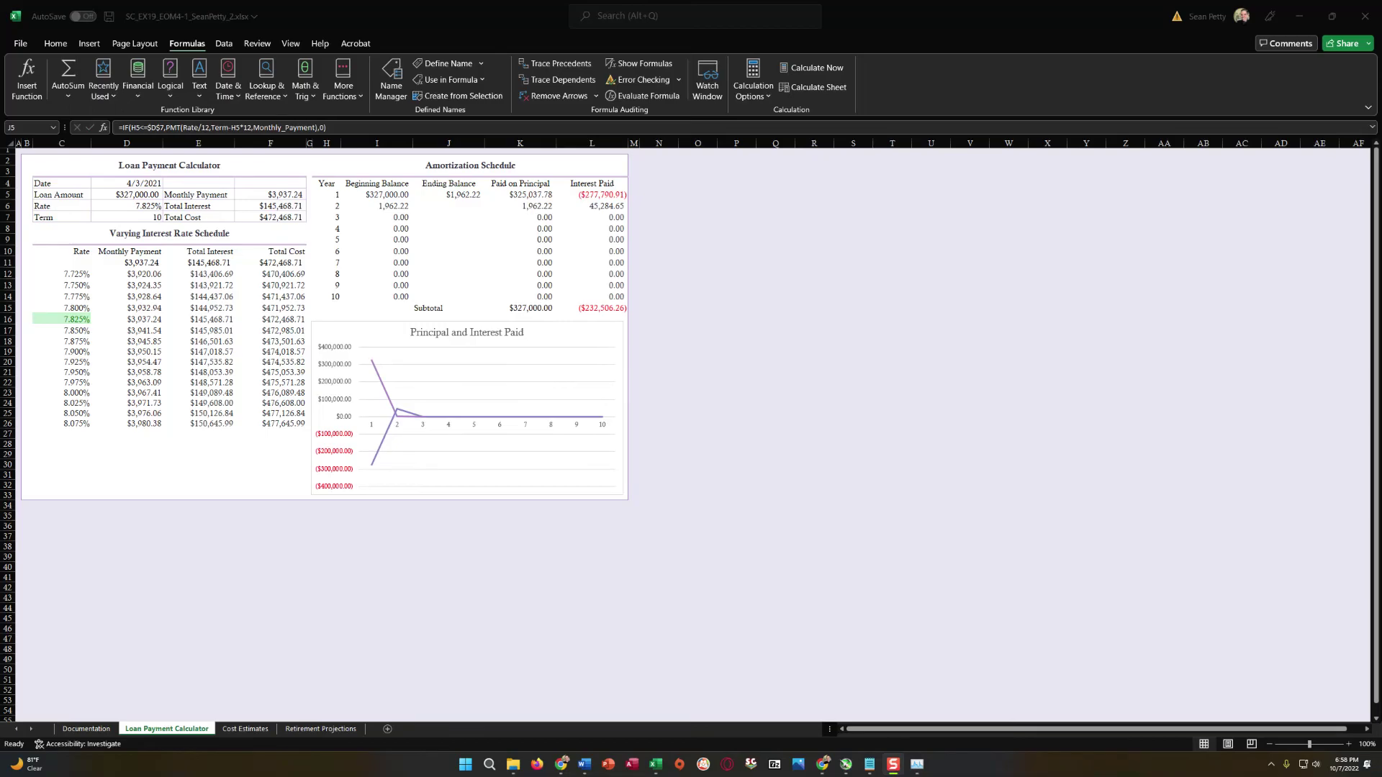
pyautogui.click(447, 193)
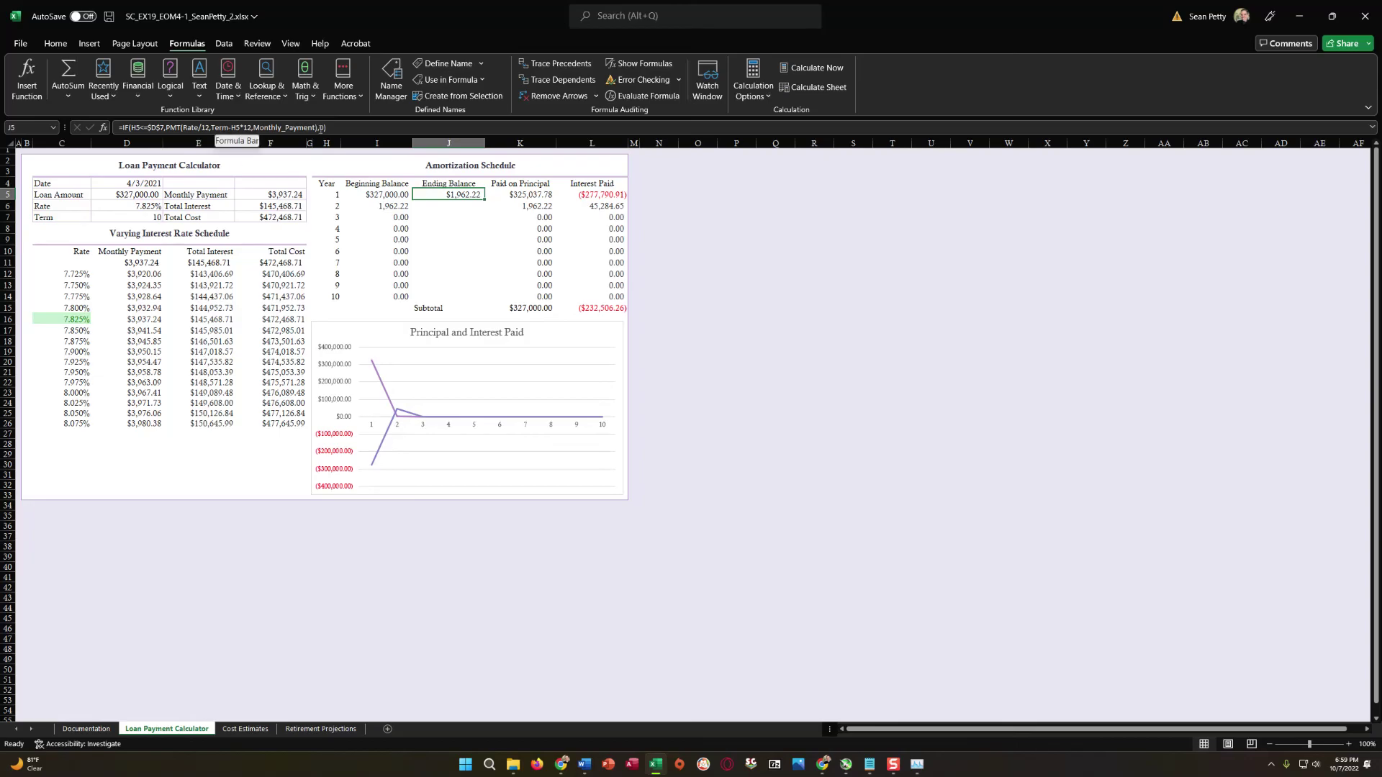
# Replace PMT in J5 with an empty PV function, giving =IF(H5<=$D$7,PV(),0)
pyautogui.click(318, 128)
pyautogui.press('BackSpace')
pyautogui.press('BackSpace')
pyautogui.press('BackSpace')
pyautogui.press('BackSpace')
pyautogui.press('BackSpace')
pyautogui.press('BackSpace')
pyautogui.press('BackSpace')
pyautogui.press('BackSpace')
pyautogui.press('BackSpace')
pyautogui.press('BackSpace')
pyautogui.press('BackSpace')
pyautogui.press('BackSpace')
pyautogui.press('BackSpace')
pyautogui.press('BackSpace')
pyautogui.press('BackSpace')
pyautogui.press('BackSpace')
pyautogui.press('BackSpace')
pyautogui.press('BackSpace')
pyautogui.press('BackSpace')
pyautogui.press('BackSpace')
pyautogui.press('BackSpace')
pyautogui.press('BackSpace')
pyautogui.press('BackSpace')
pyautogui.press('BackSpace')
pyautogui.press('BackSpace')
pyautogui.press('BackSpace')
pyautogui.press('BackSpace')
pyautogui.press('BackSpace')
pyautogui.press('BackSpace')
pyautogui.press('BackSpace')
pyautogui.press('BackSpace')
pyautogui.press('BackSpace')
pyautogui.press('BackSpace')
pyautogui.press('BackSpace')
pyautogui.press('BackSpace')
pyautogui.press('BackSpace')
pyautogui.press('BackSpace')
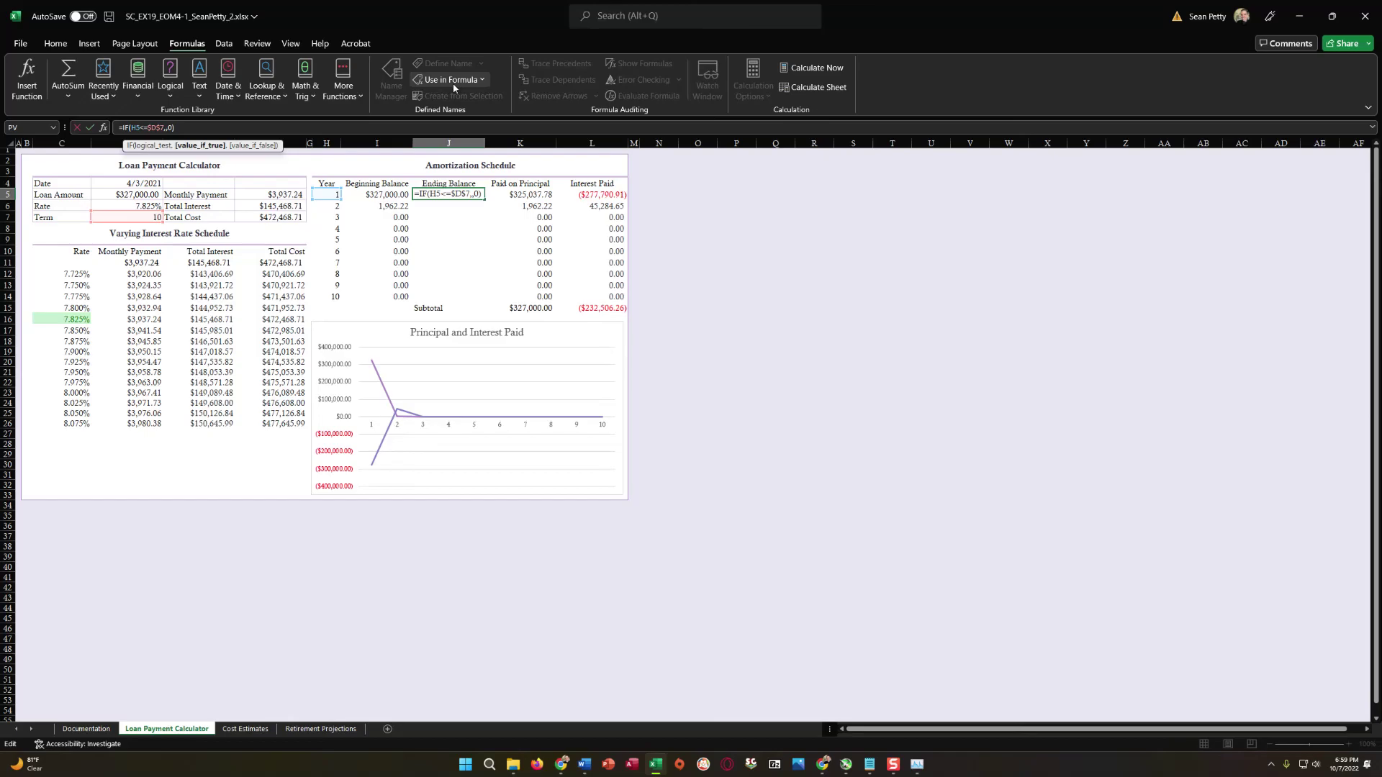
pyautogui.click(128, 92)
pyautogui.scroll(-3, 174, 433)
pyautogui.scroll(-3, 174, 431)
pyautogui.click(162, 489)
pyautogui.click(637, 231)
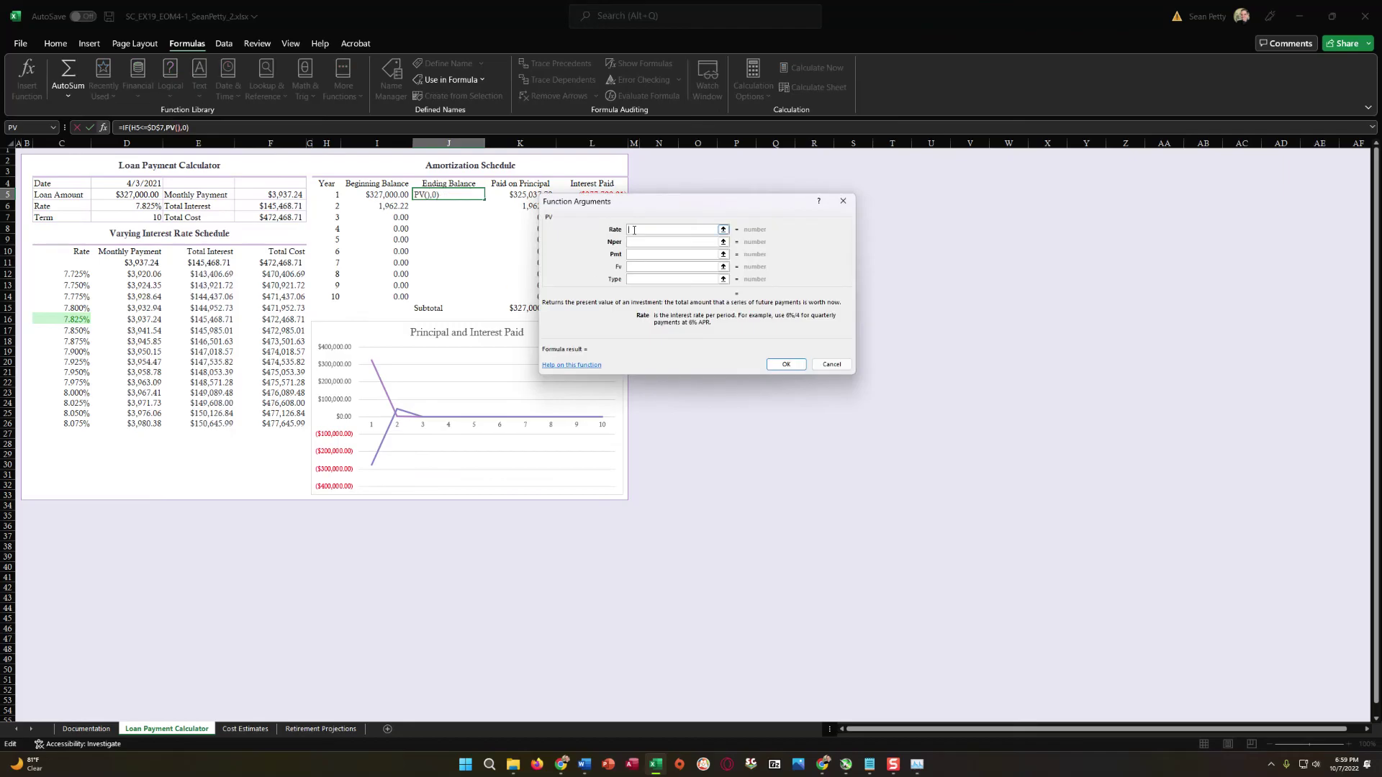
# Enter Rate/12 as PV's rate and (Term-H5)*12 as its number of periods
pyautogui.write('Rate')
pyautogui.write('/12')
pyautogui.click(645, 243)
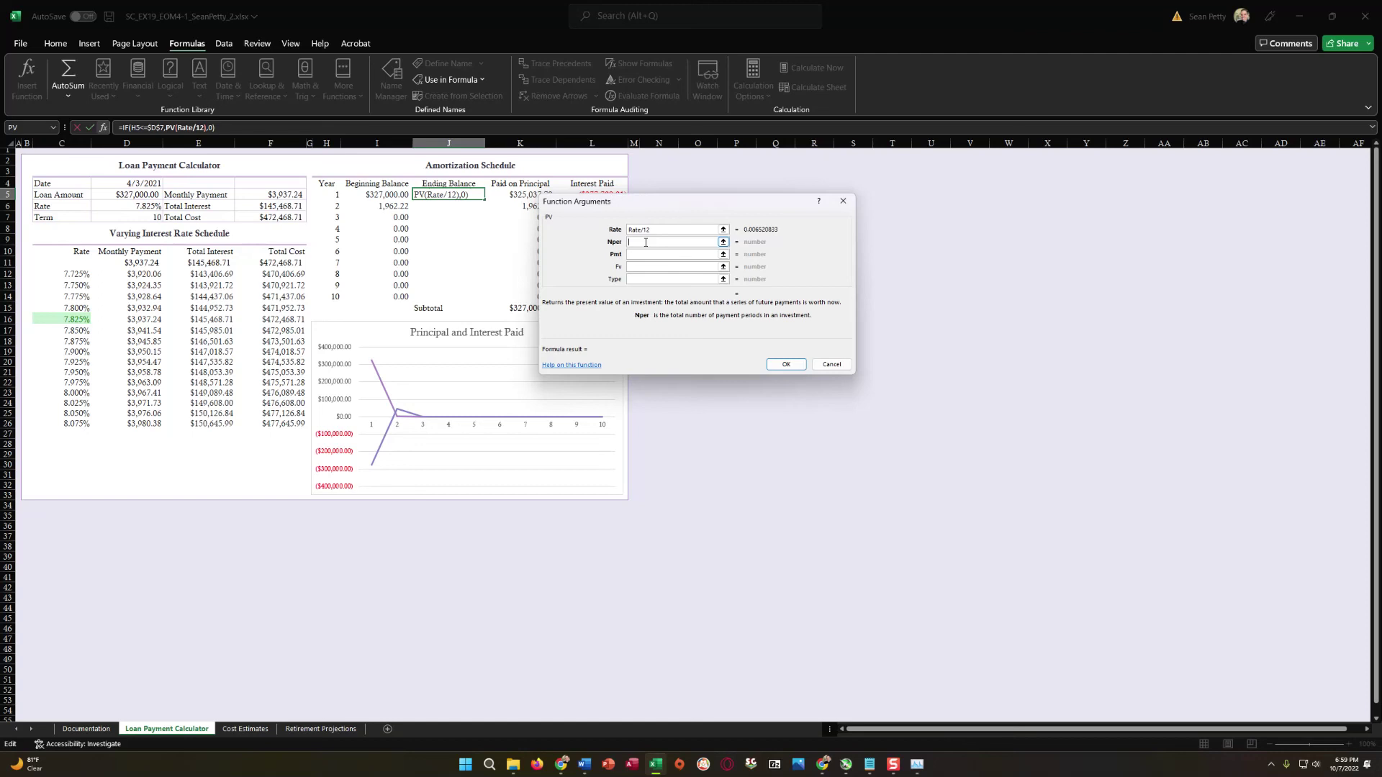
pyautogui.write('(Term-H5)*12')
# Insert Monthly_Payment as PV's payment and confirm, giving ($304,546.95) in J5
pyautogui.click(635, 256)
pyautogui.click(452, 80)
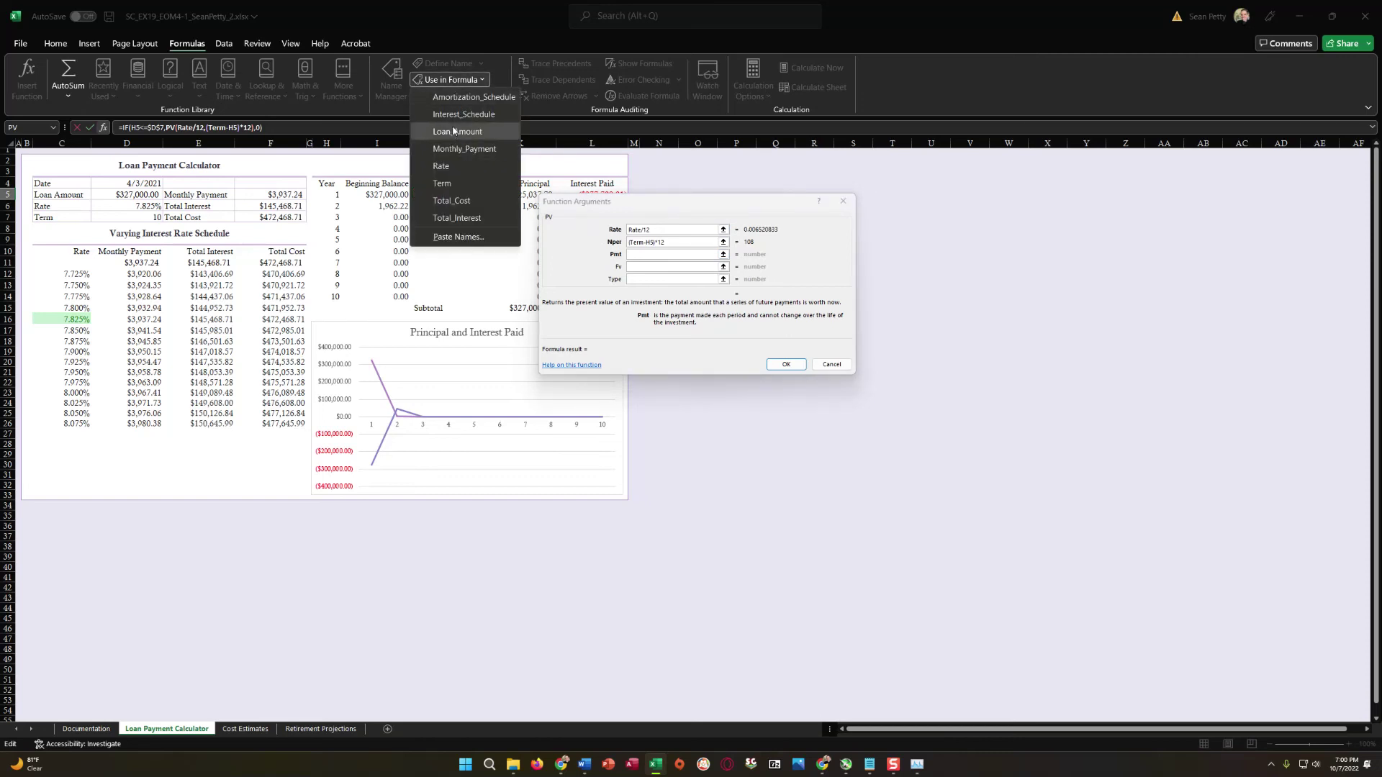
pyautogui.click(456, 149)
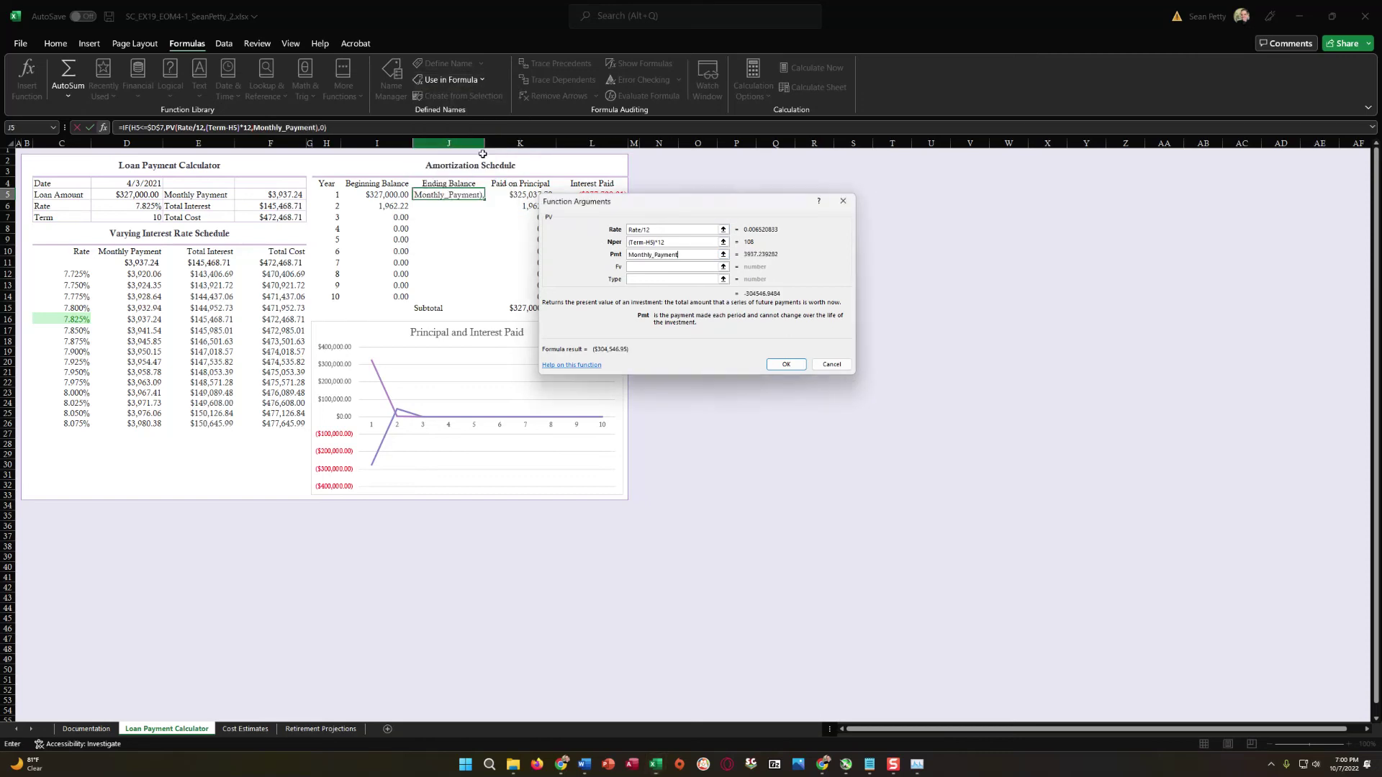
pyautogui.click(786, 365)
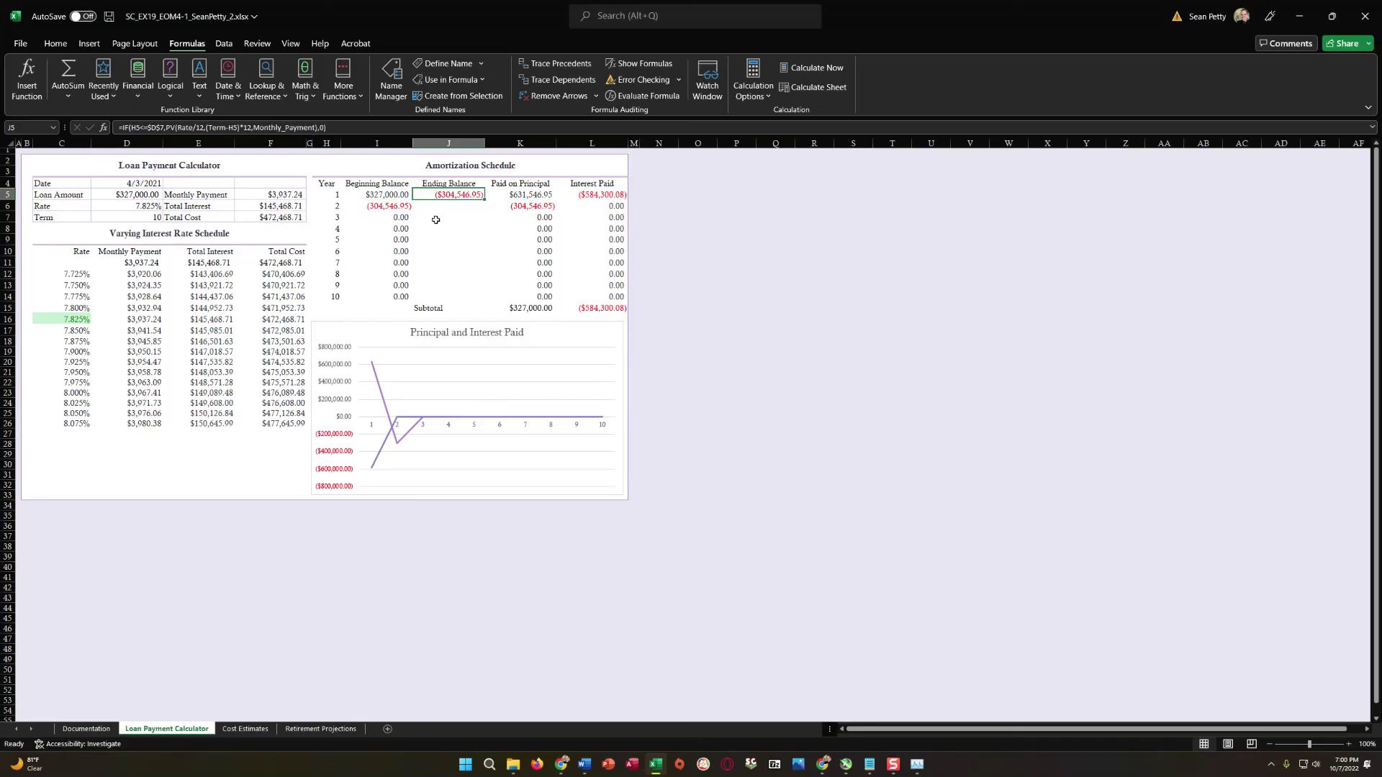
pyautogui.click(446, 250)
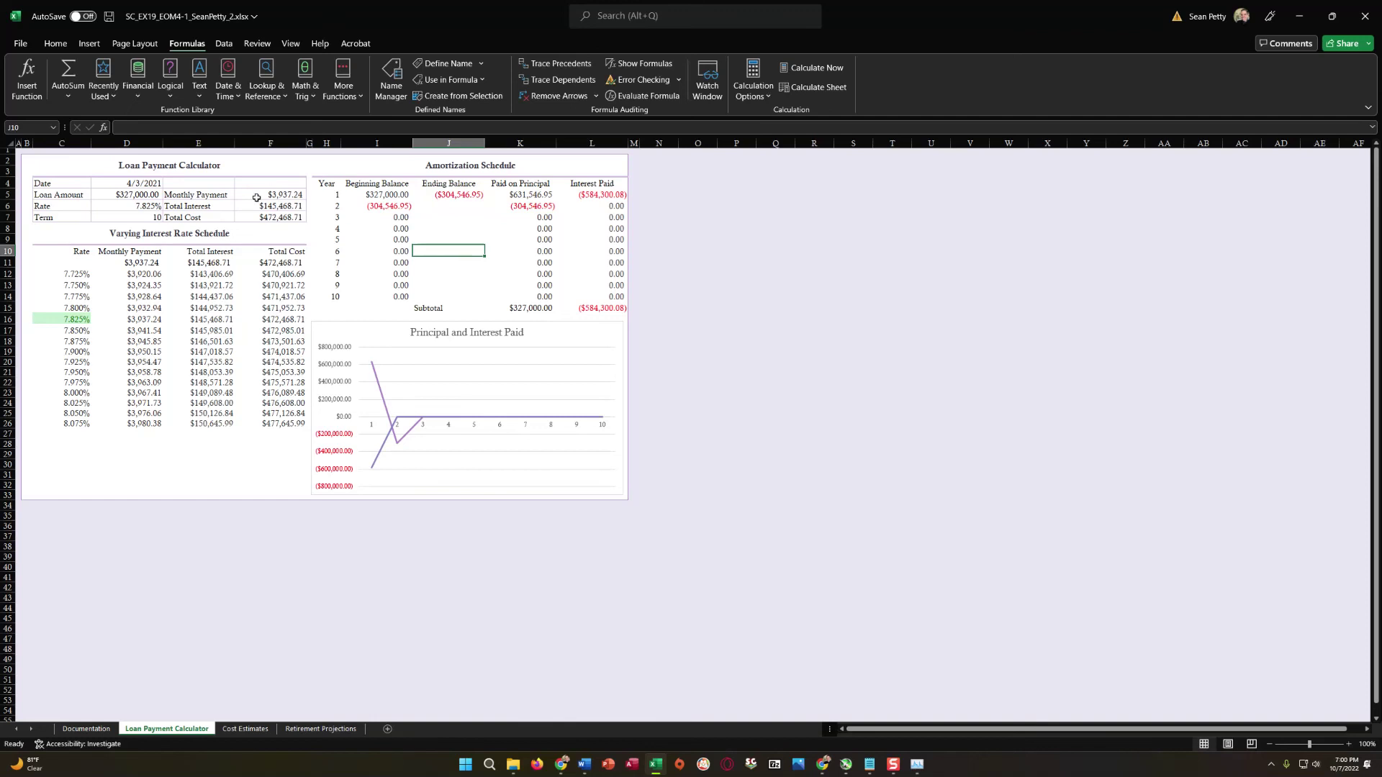
# Fill J5's Ending Balance formula down through J14
pyautogui.click(51, 196)
pyautogui.click(456, 217)
pyautogui.click(458, 207)
pyautogui.click(464, 196)
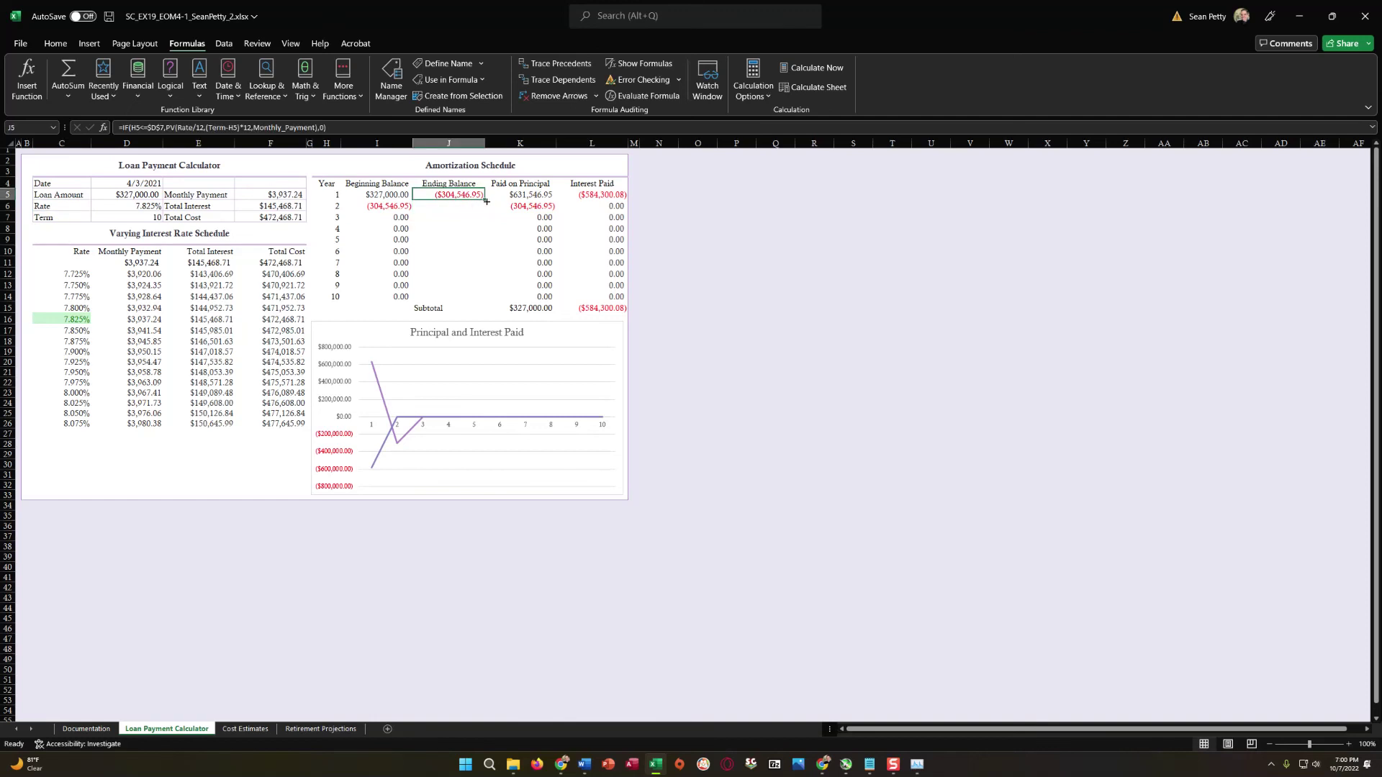
pyautogui.moveTo(485, 200); pyautogui.dragTo(481, 301)
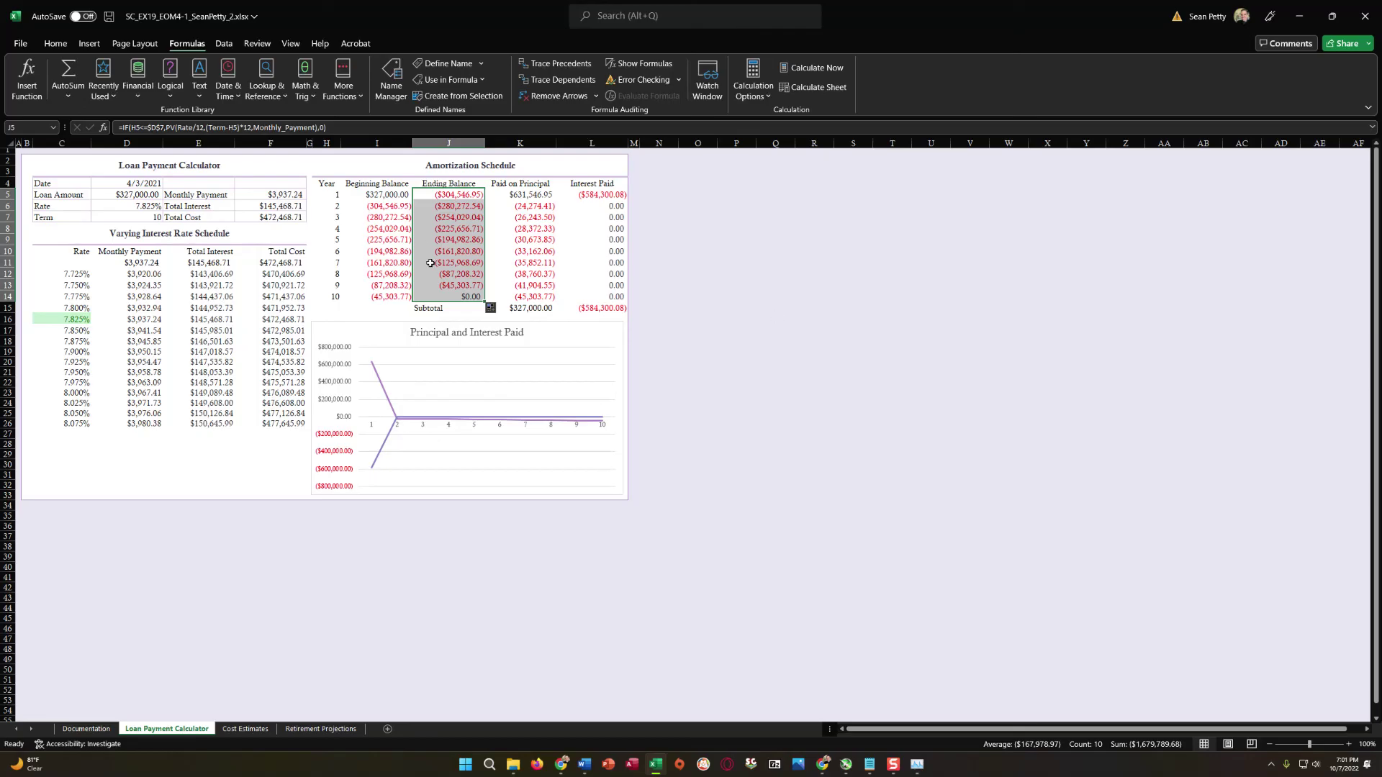
pyautogui.click(492, 309)
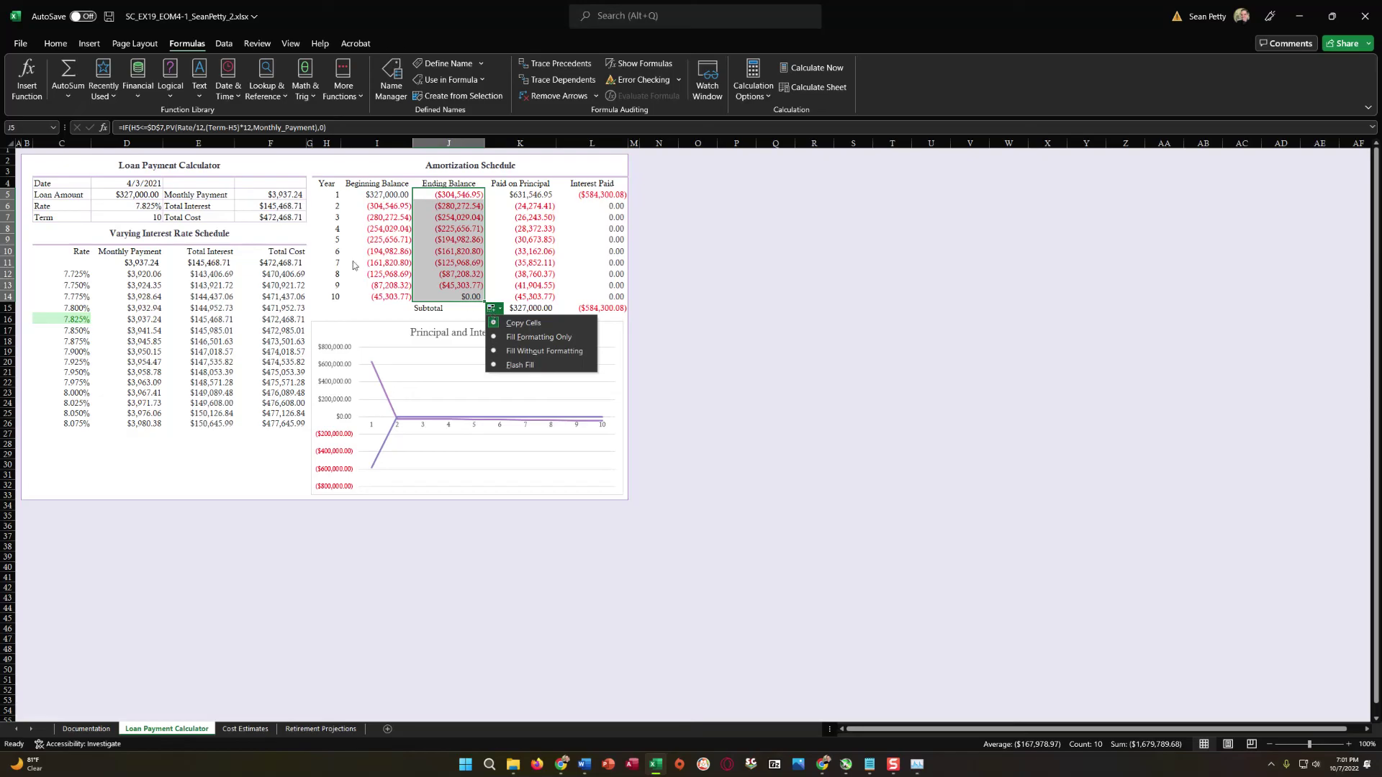
pyautogui.click(385, 226)
# Negate Monthly_Payment in J5's formula so it shows $304,546.95
pyautogui.click(460, 194)
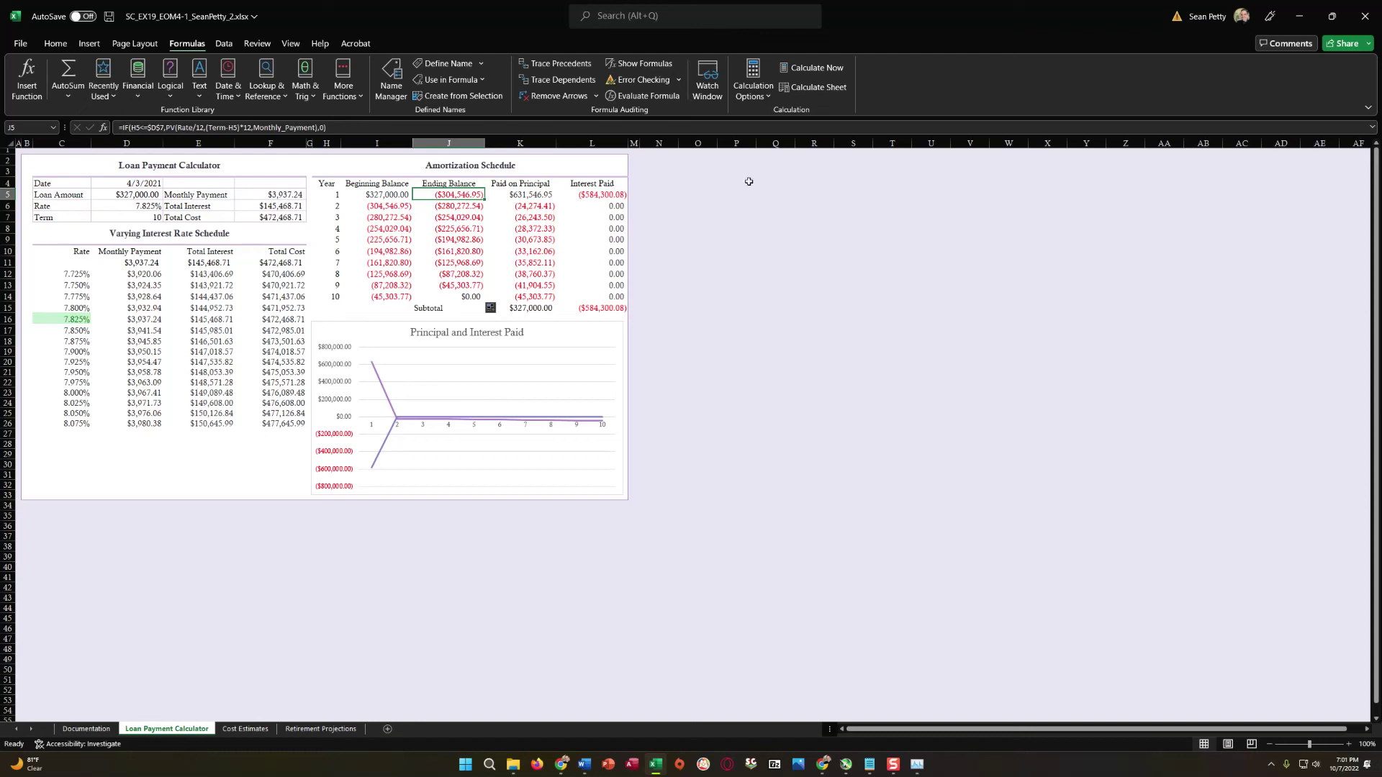
pyautogui.write('-')
pyautogui.press('Return')
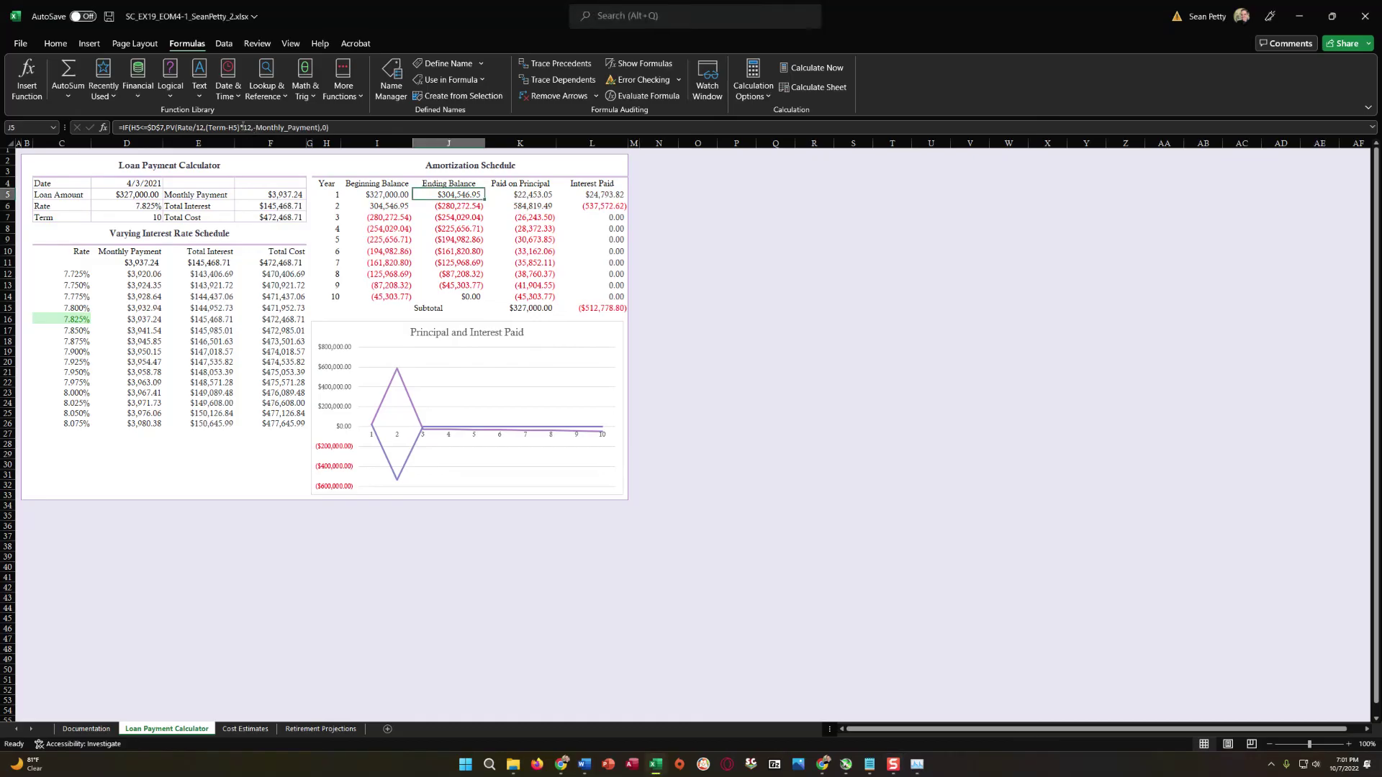
# Correct the minus sign before Monthly_Payment in J5's formula
pyautogui.click(256, 128)
pyautogui.press('BackSpace')
pyautogui.write('-')
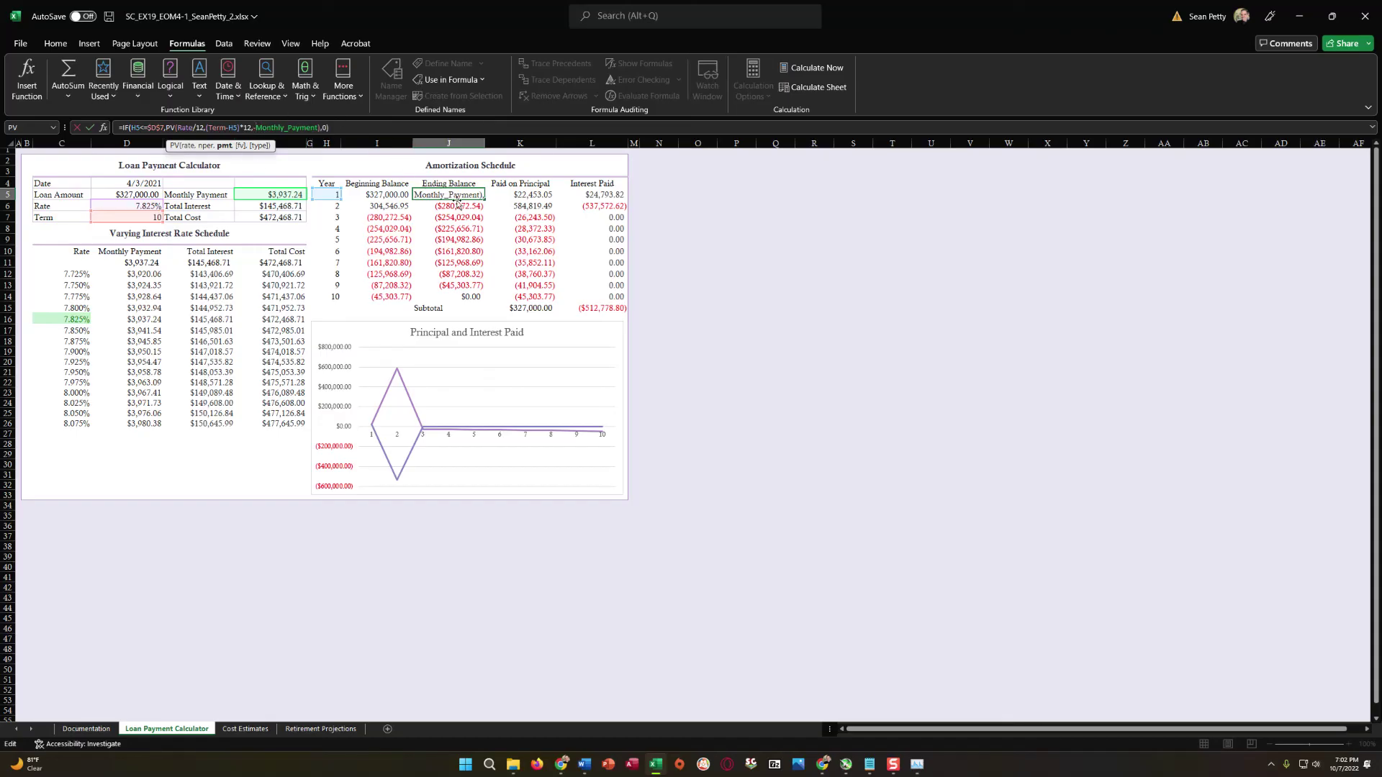
pyautogui.press('Return')
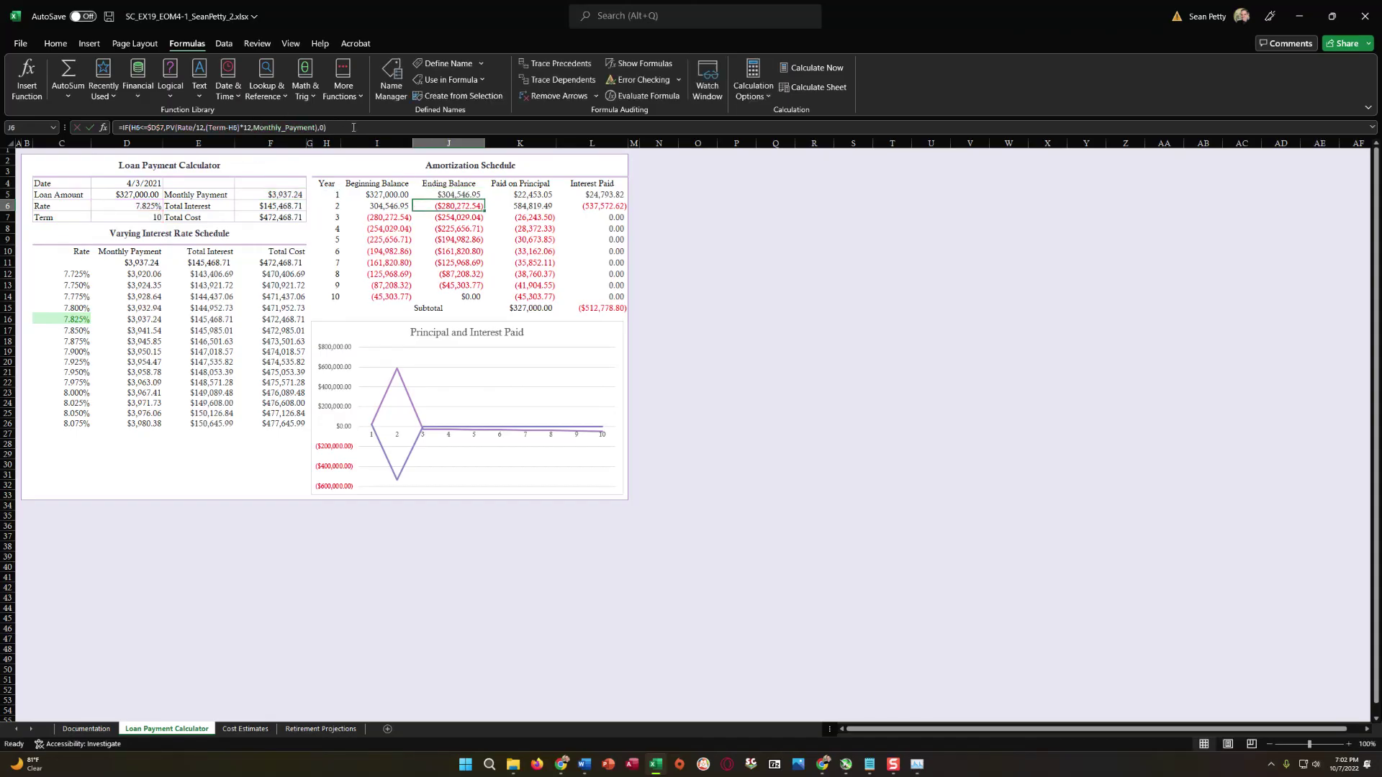
# Fill J5's formula down to J14 and check the Beginning Balance formulas in I5 and I8
pyautogui.click(459, 196)
pyautogui.moveTo(484, 200); pyautogui.dragTo(480, 297)
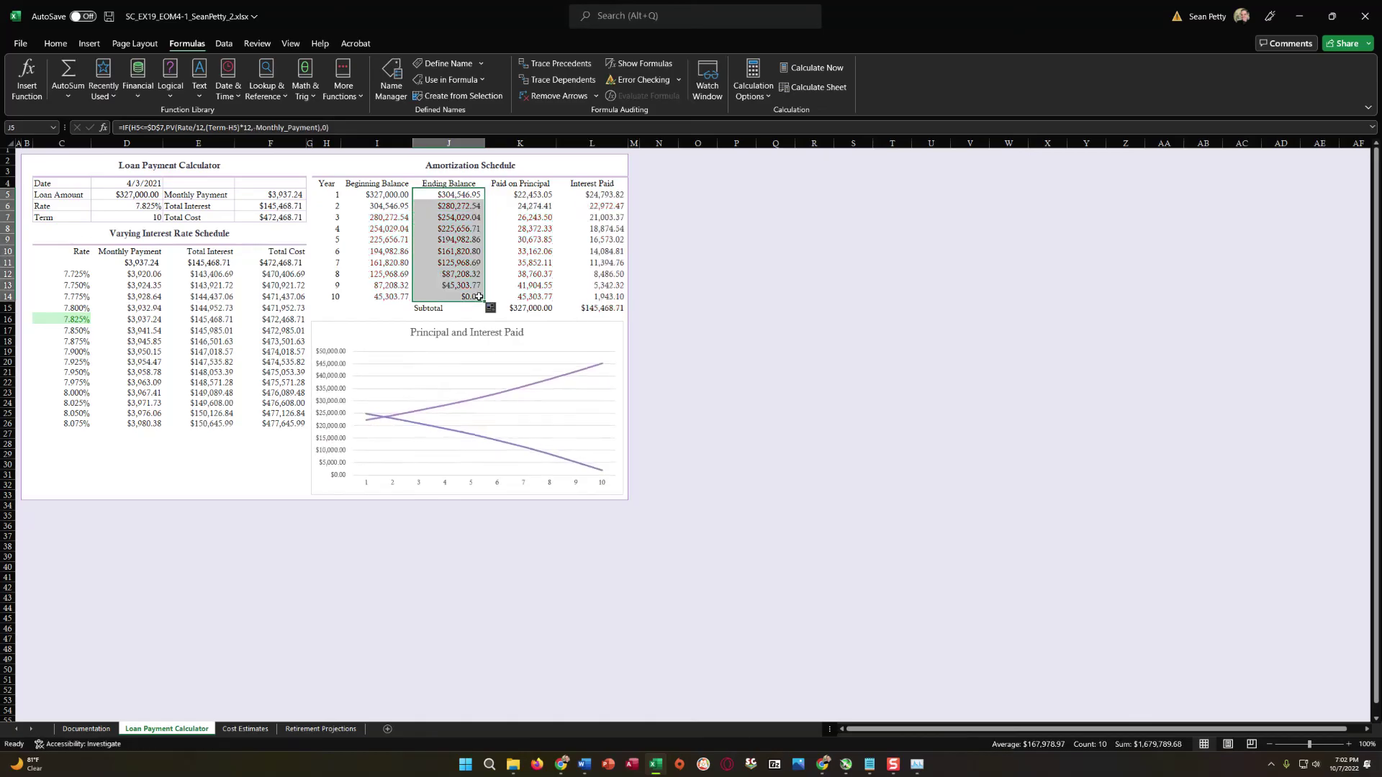
pyautogui.click(393, 228)
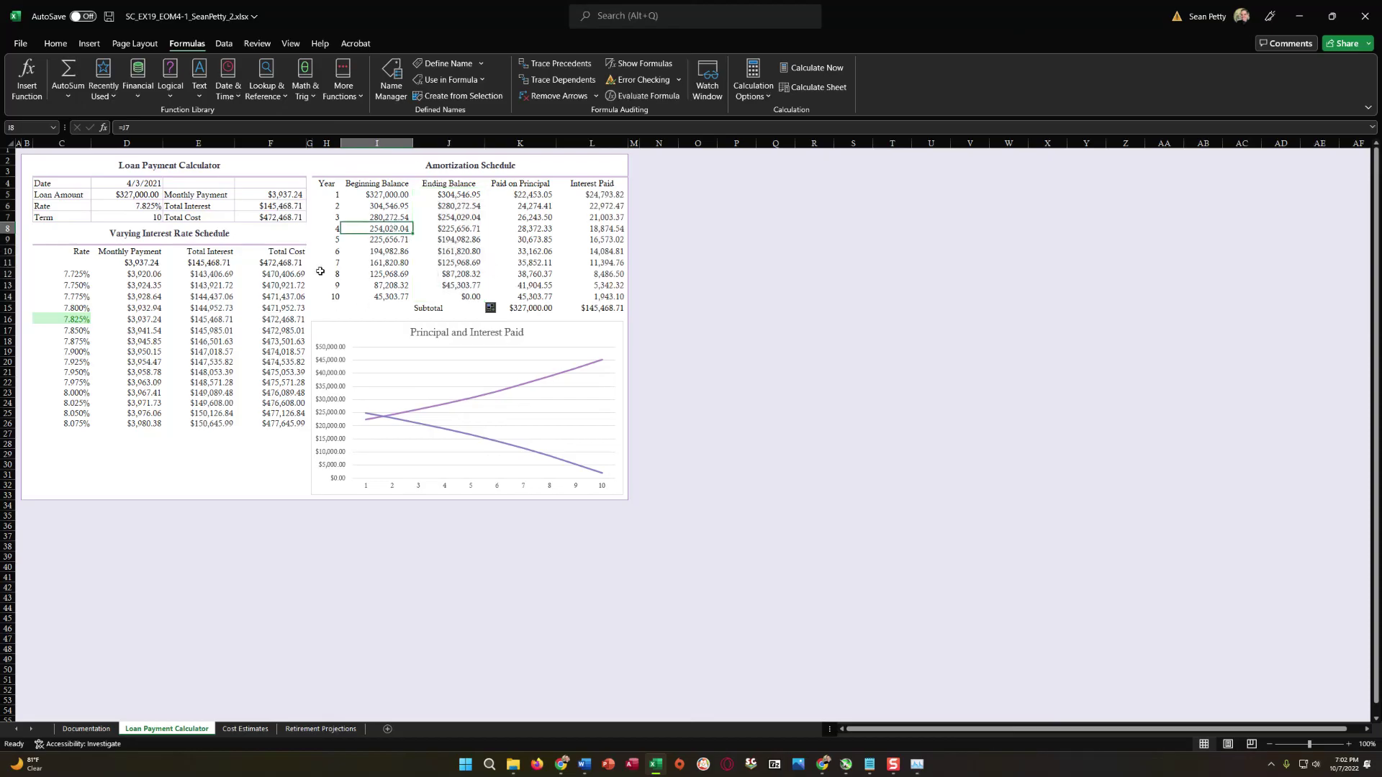
pyautogui.click(385, 196)
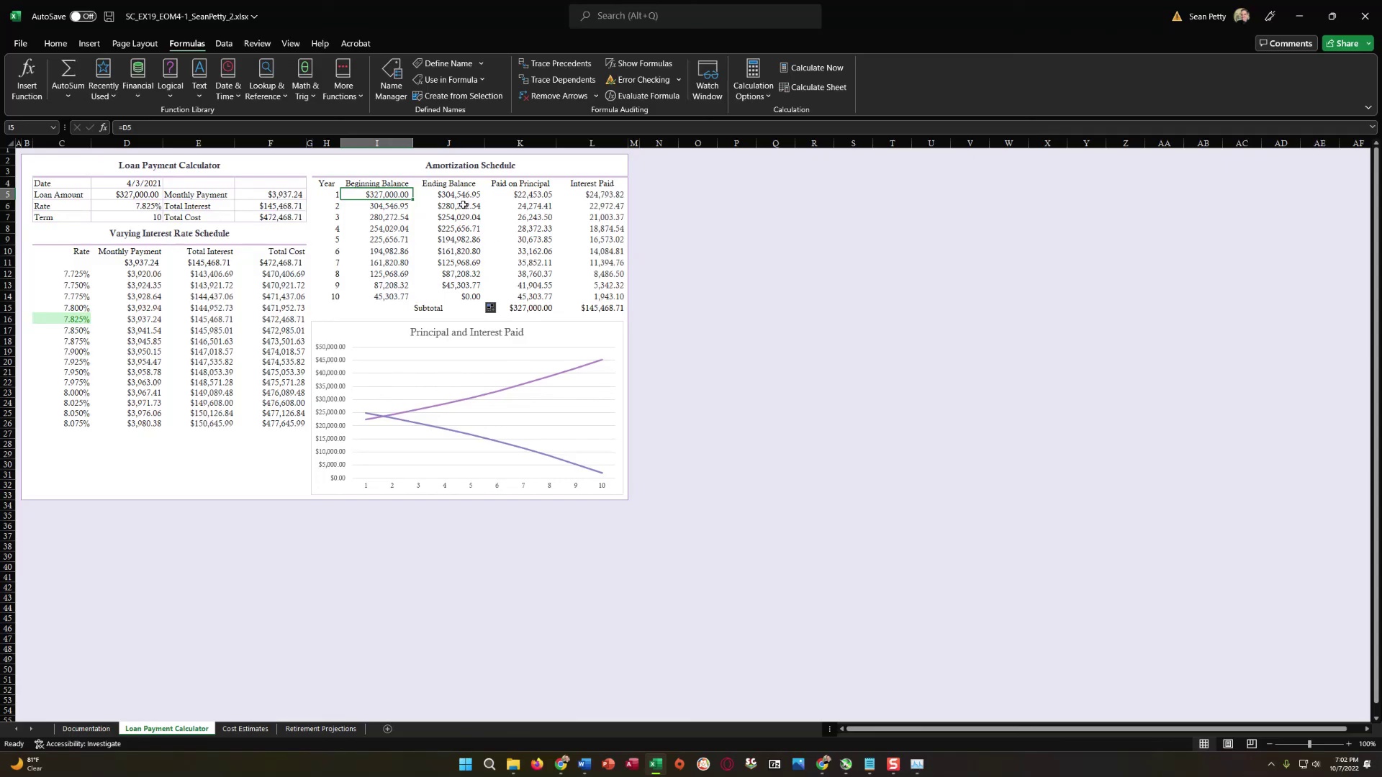
pyautogui.click(529, 375)
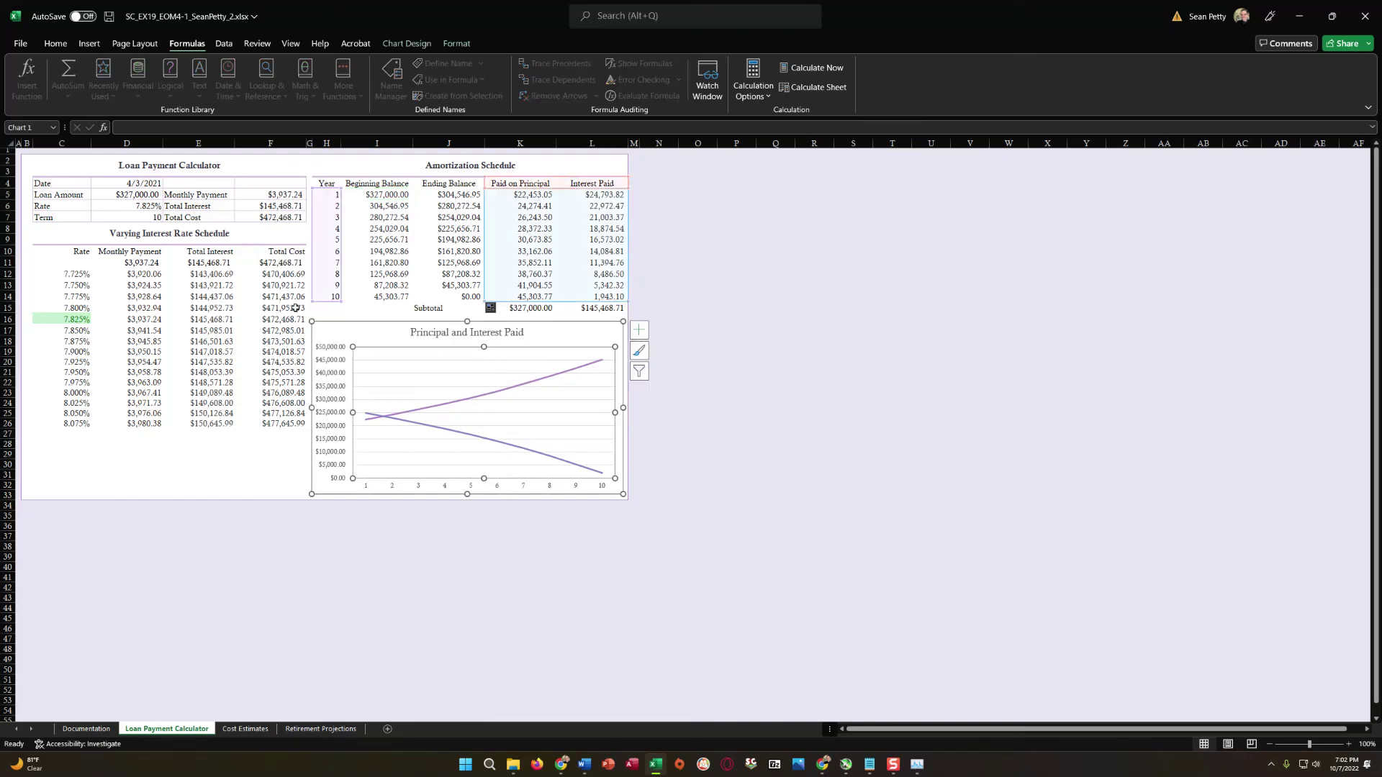
# Turn on the Legend for the Principal and Interest Paid chart via Chart Elements
pyautogui.click(429, 323)
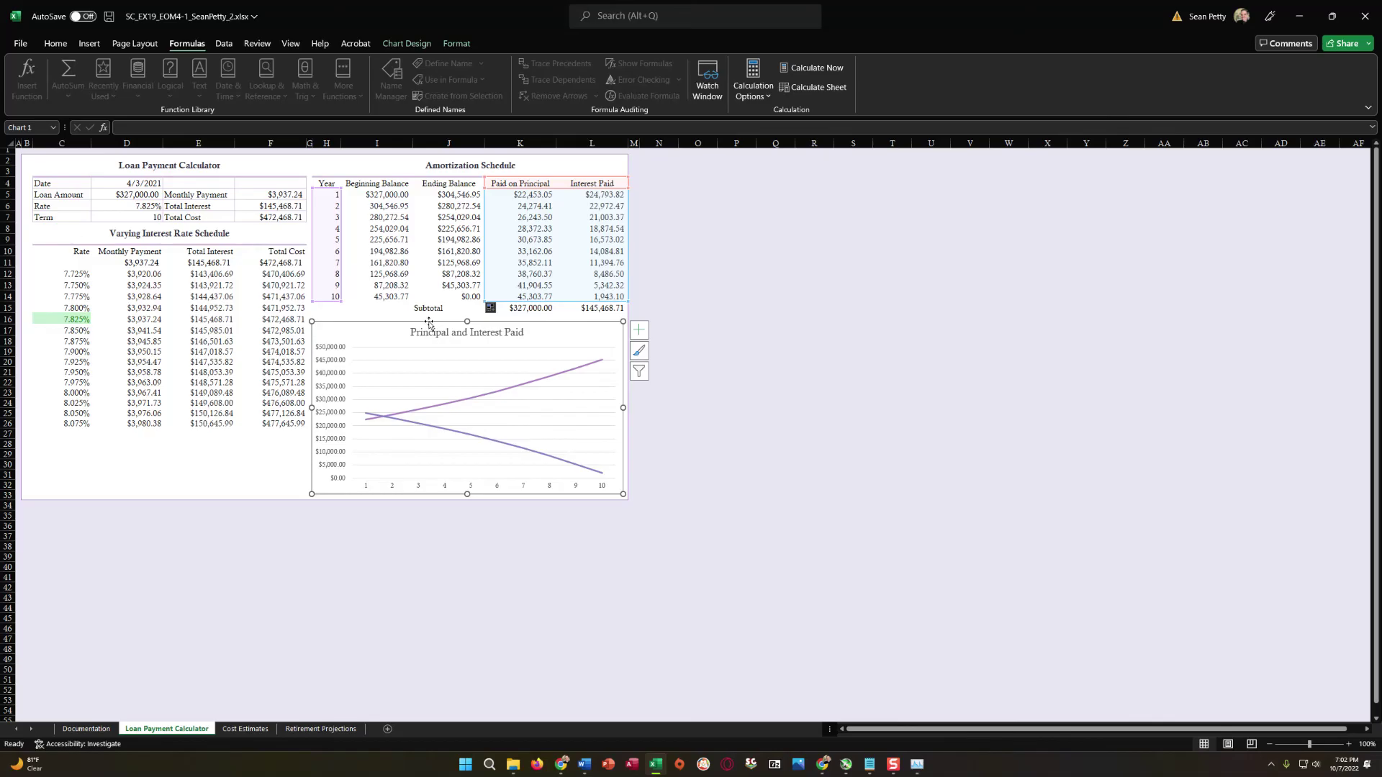
pyautogui.click(725, 286)
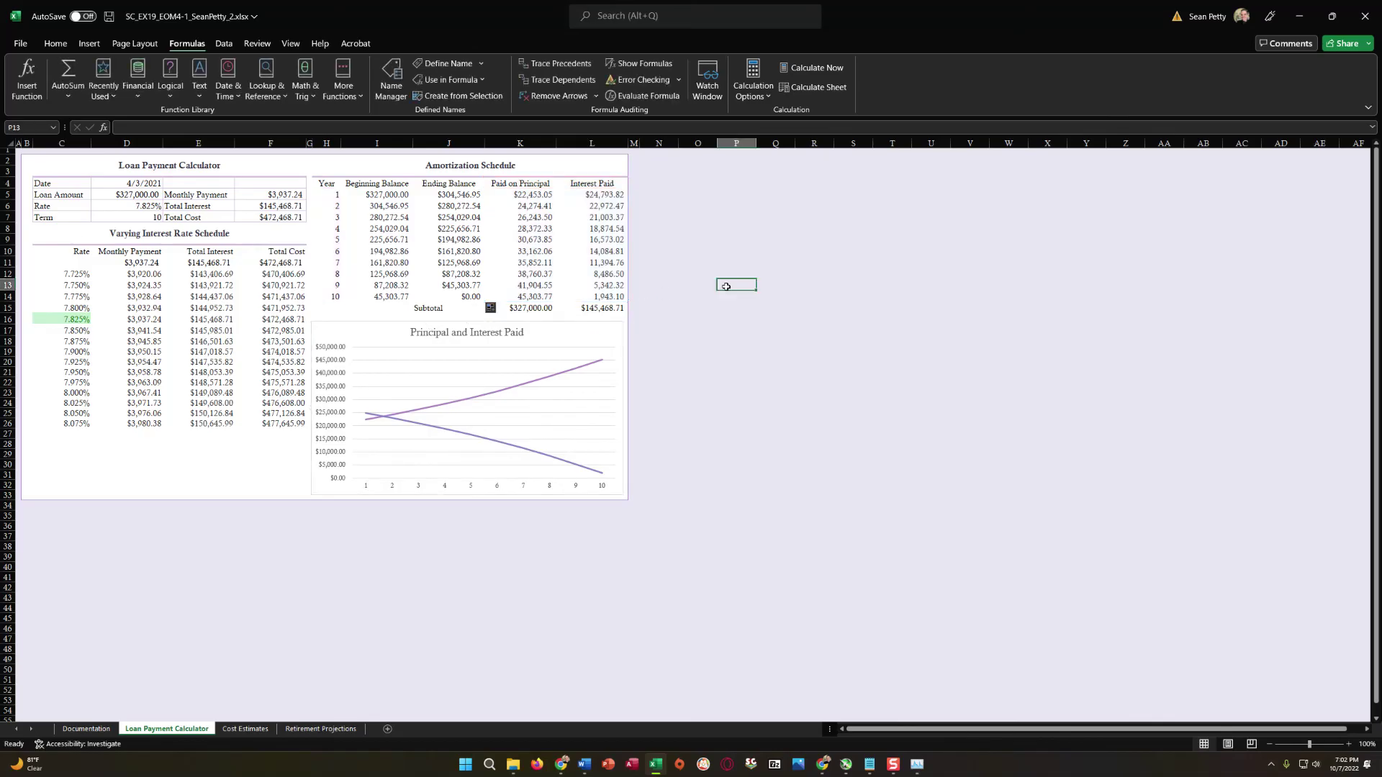
pyautogui.click(529, 338)
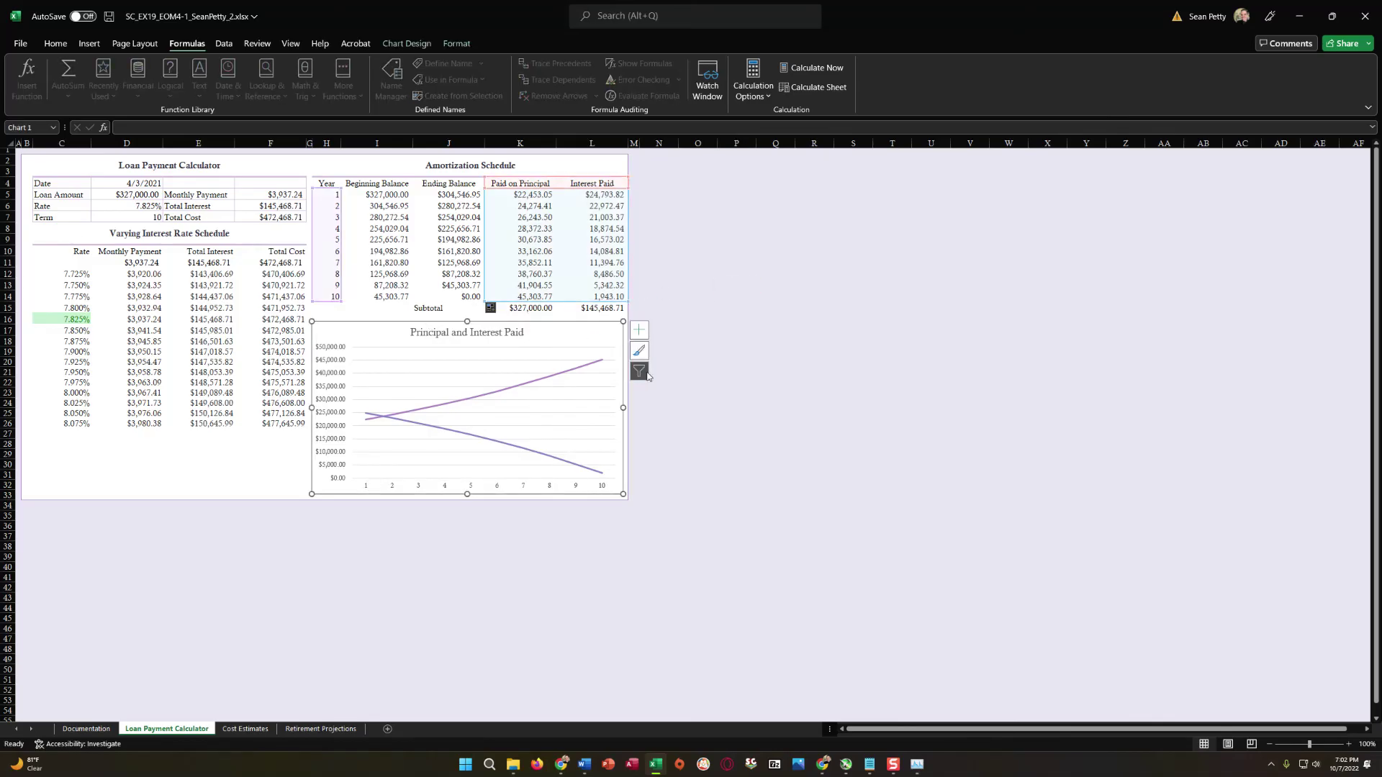
pyautogui.click(639, 330)
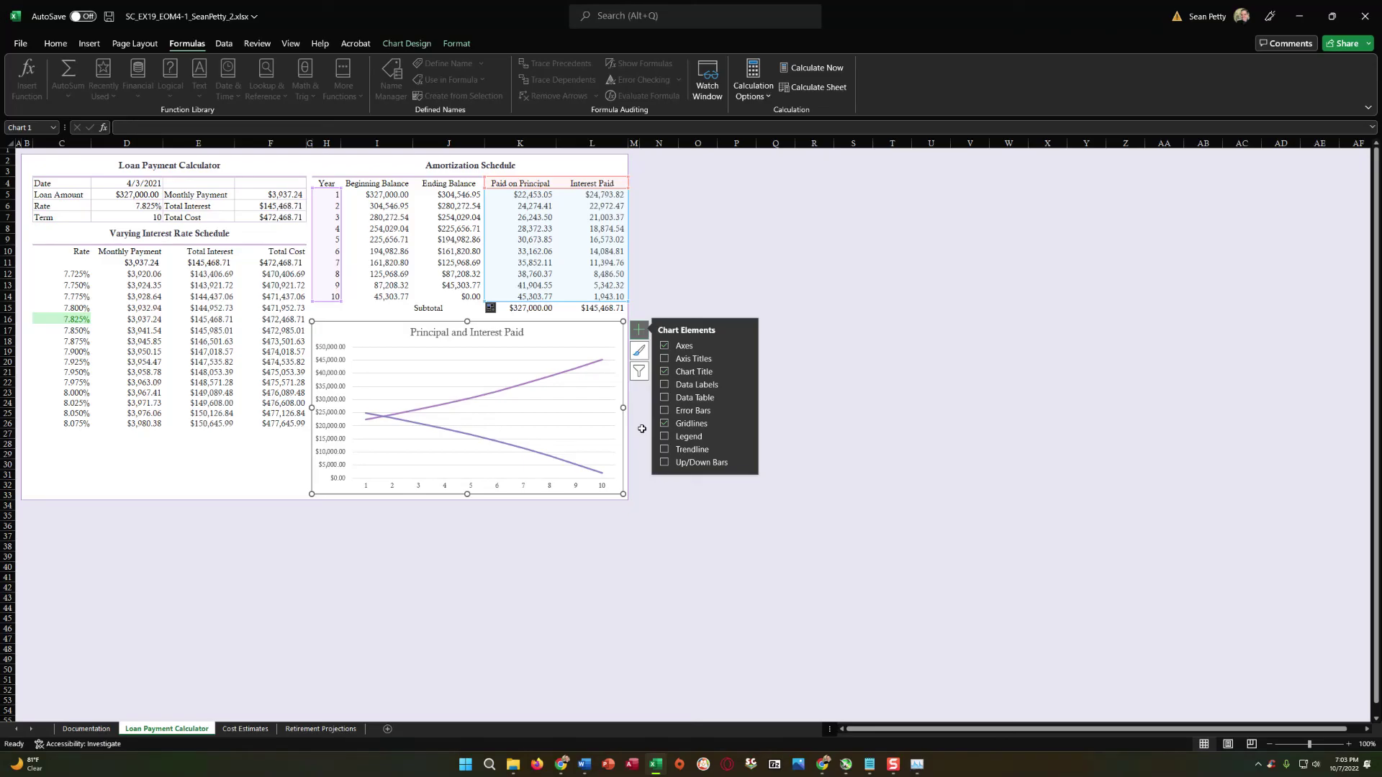
pyautogui.click(665, 437)
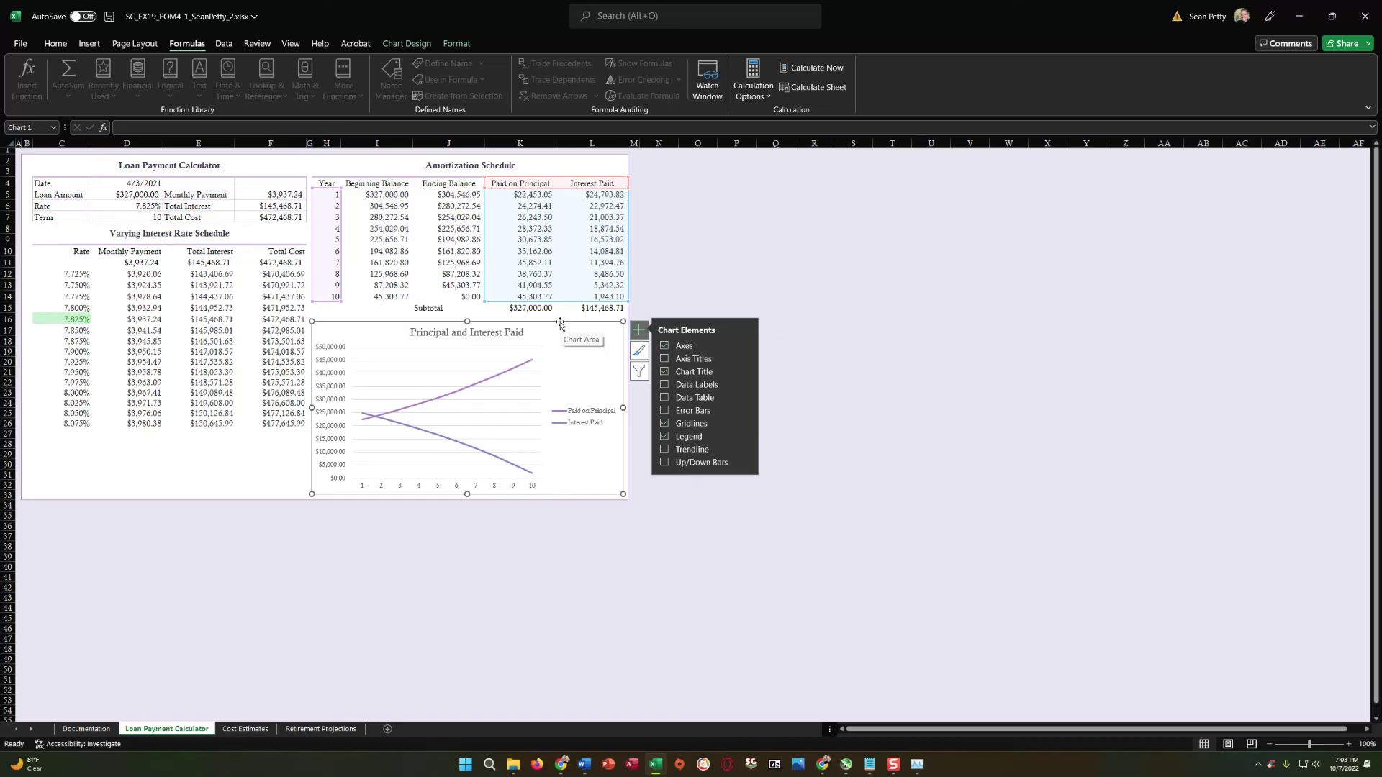
# Browse the chart's Chart Styles and Chart Filters panels
pyautogui.click(639, 352)
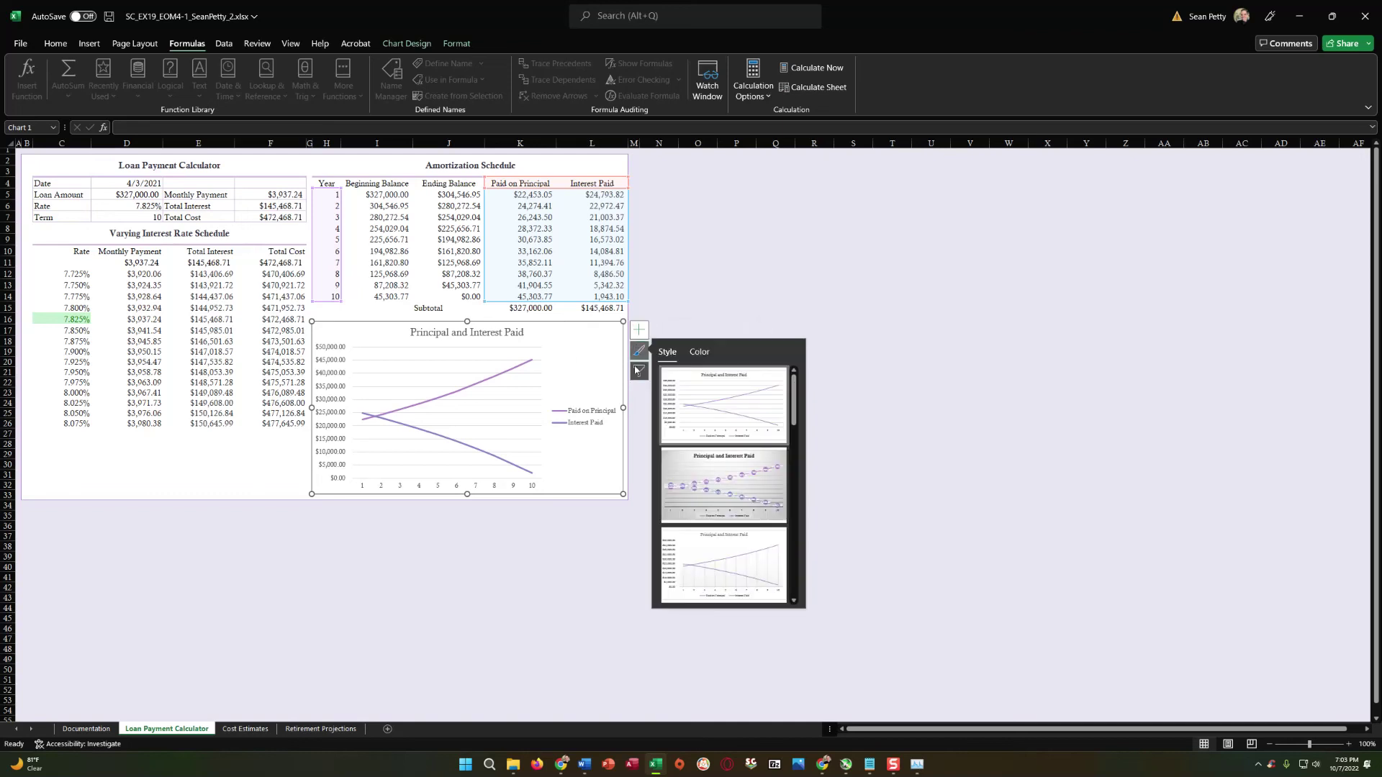
pyautogui.click(634, 375)
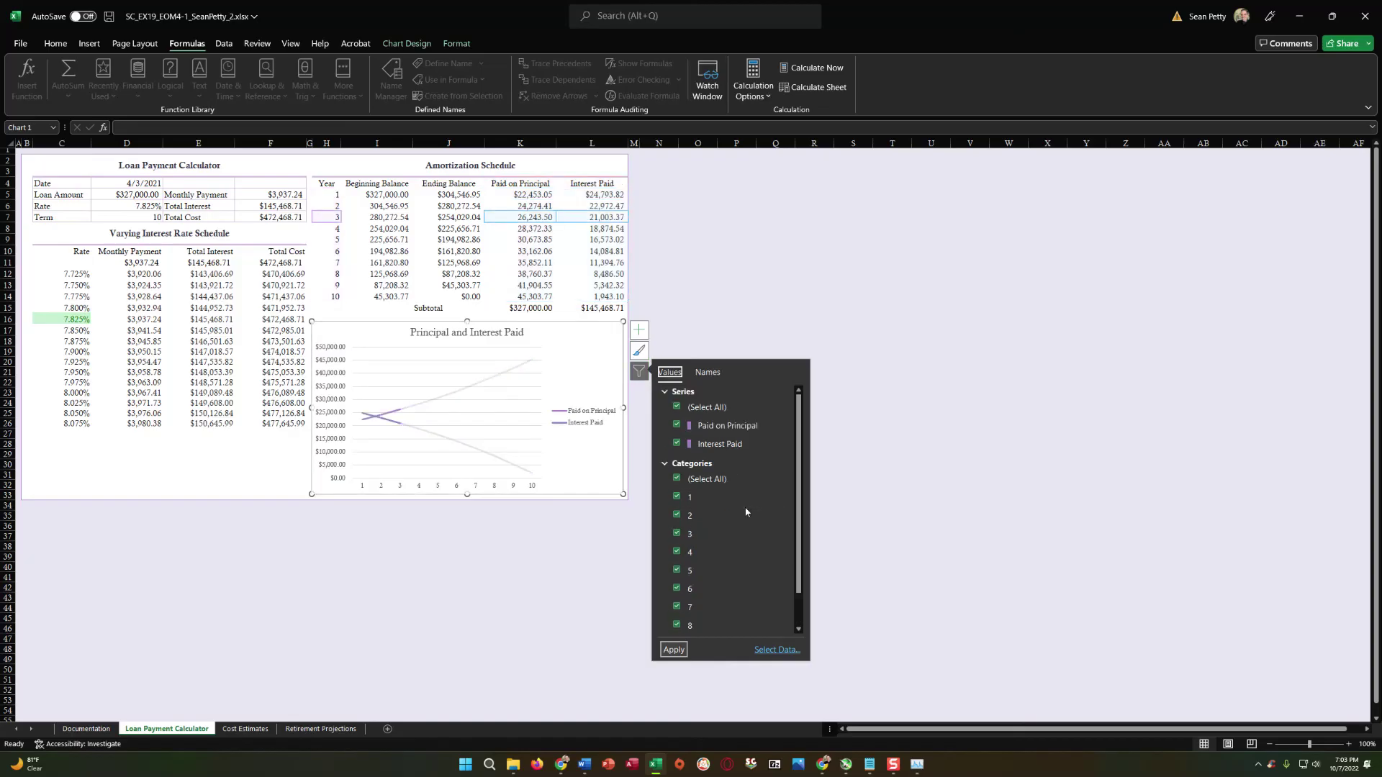
pyautogui.click(641, 358)
pyautogui.moveTo(793, 395); pyautogui.dragTo(813, 371)
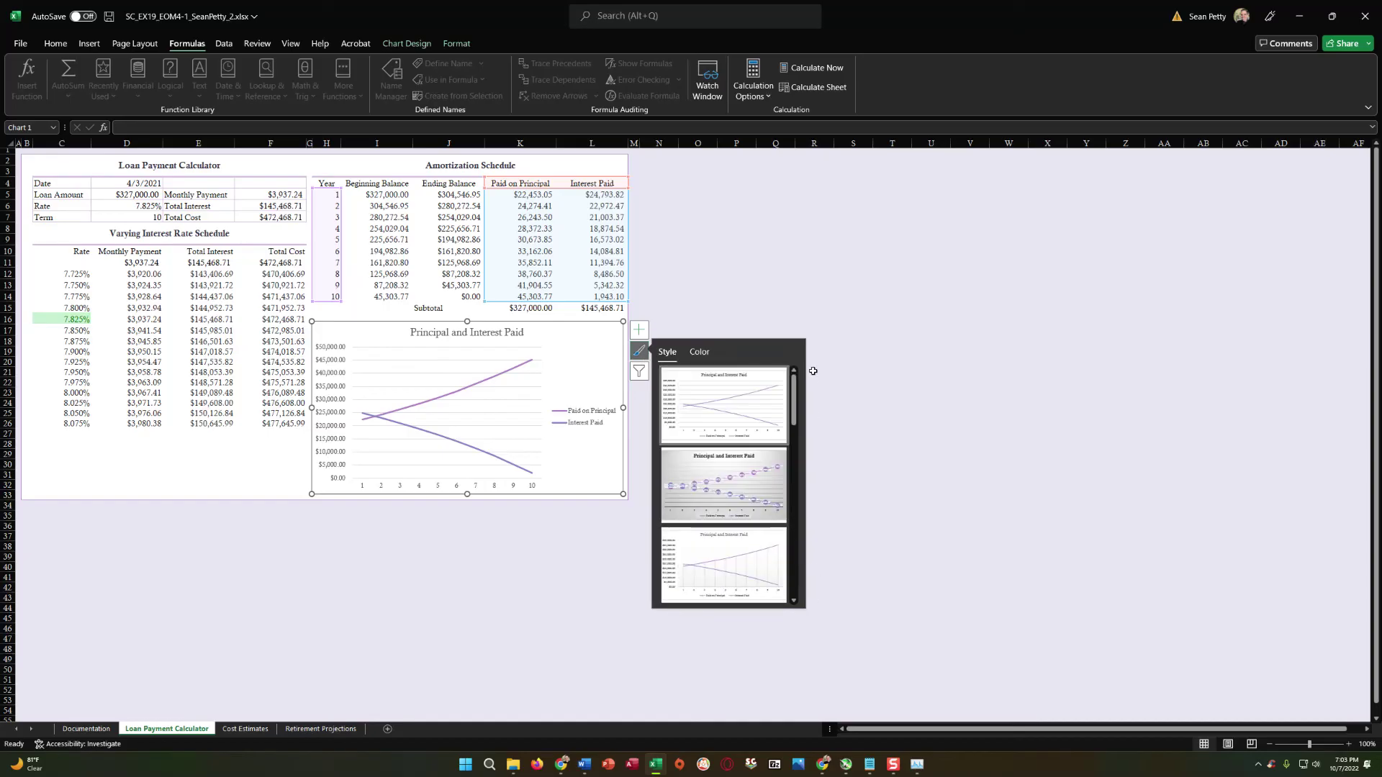
pyautogui.click(640, 352)
pyautogui.click(639, 353)
pyautogui.click(424, 46)
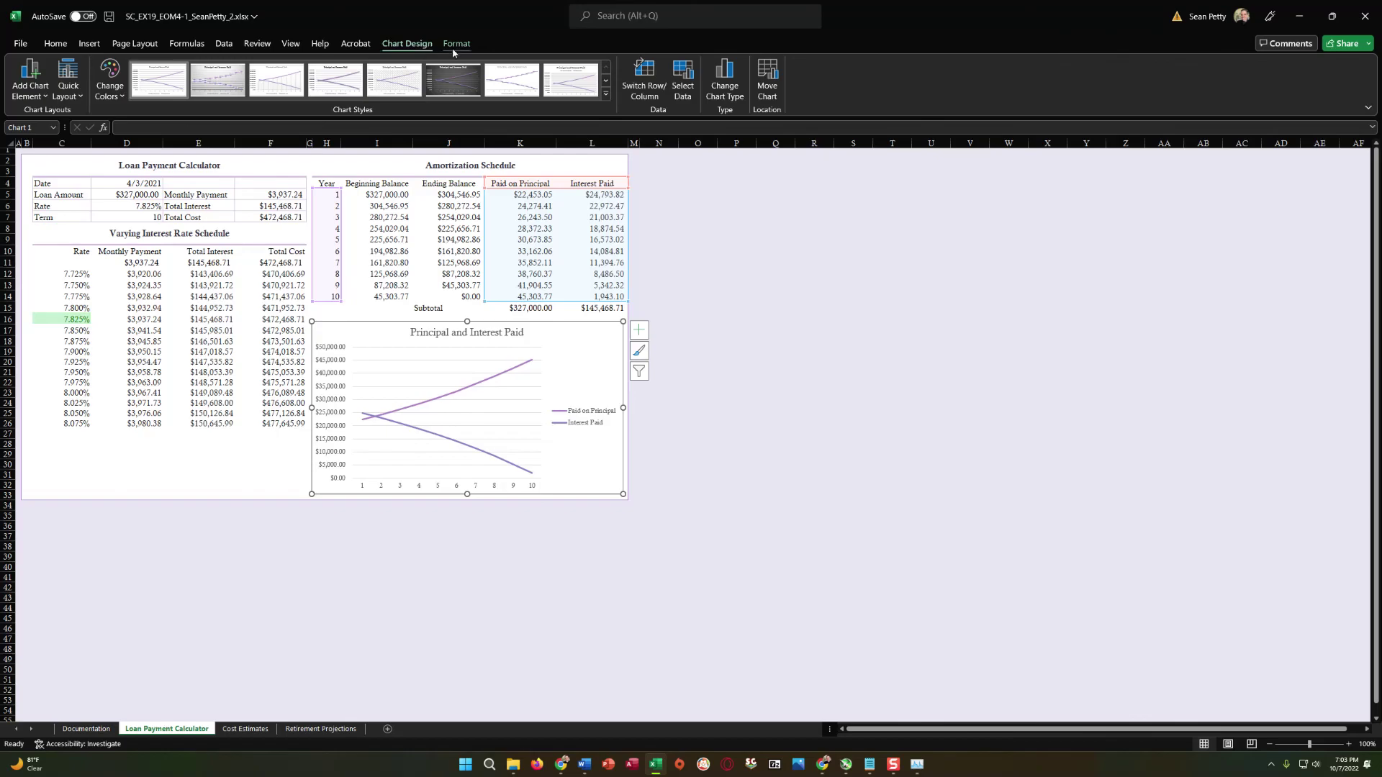
# Set the chart area's Shape Outline weight to 1½ pt on the Chart Format tab, then deselect the chart
pyautogui.click(453, 48)
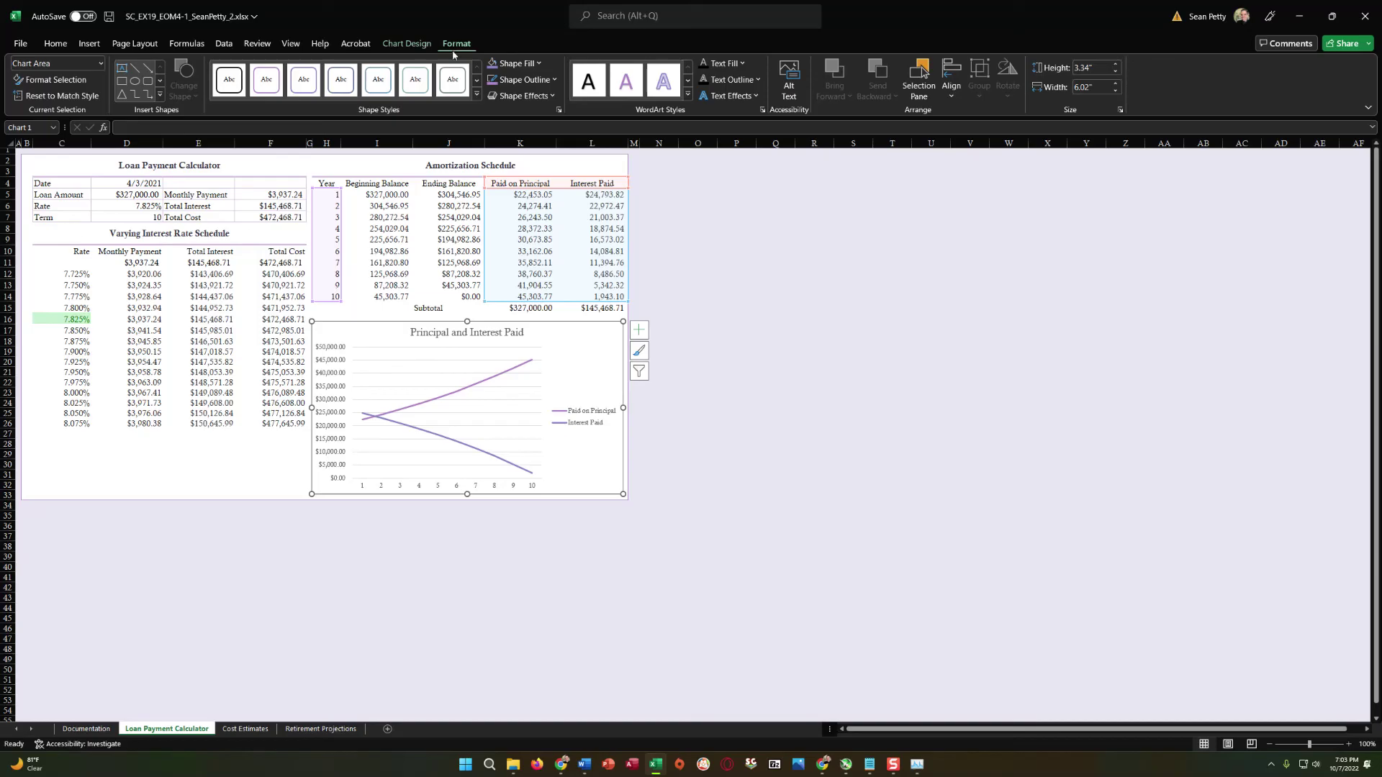
pyautogui.click(555, 81)
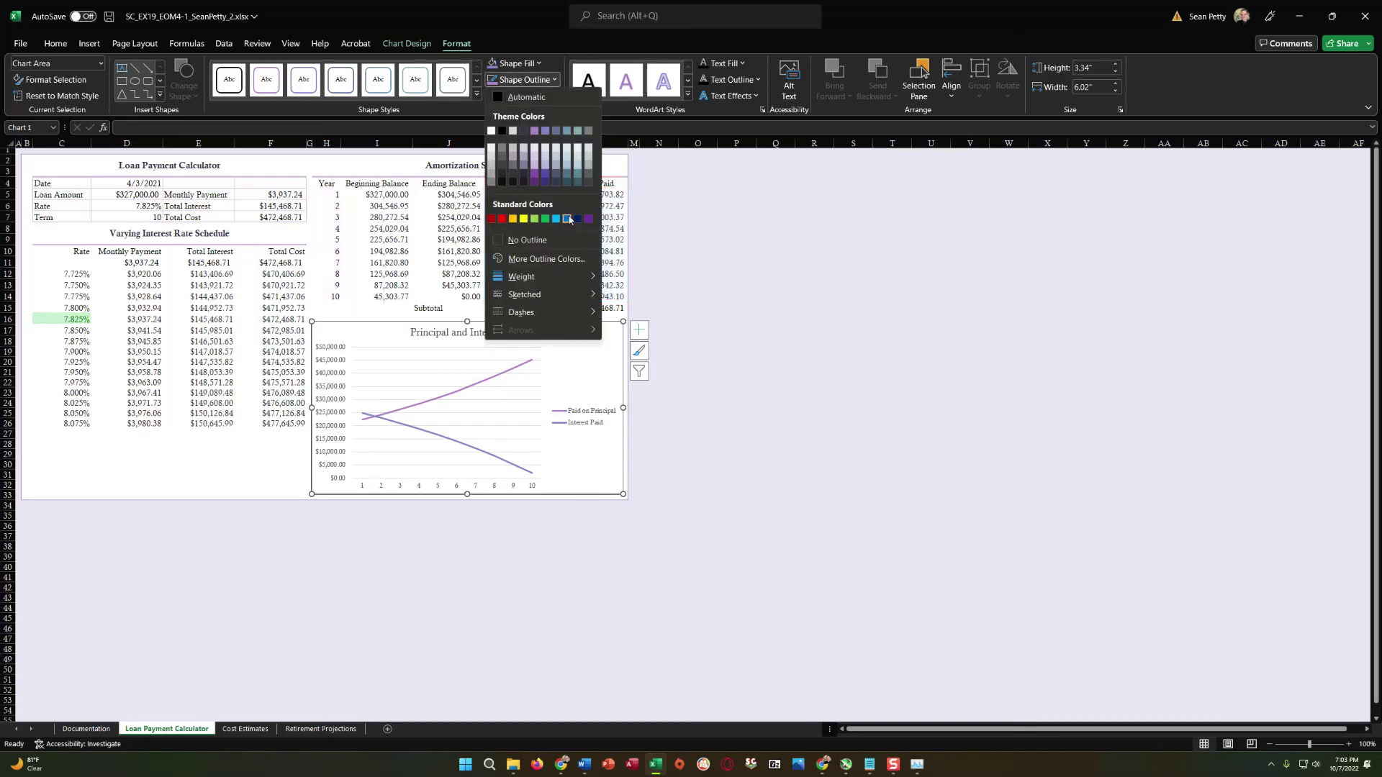
pyautogui.moveTo(575, 278)
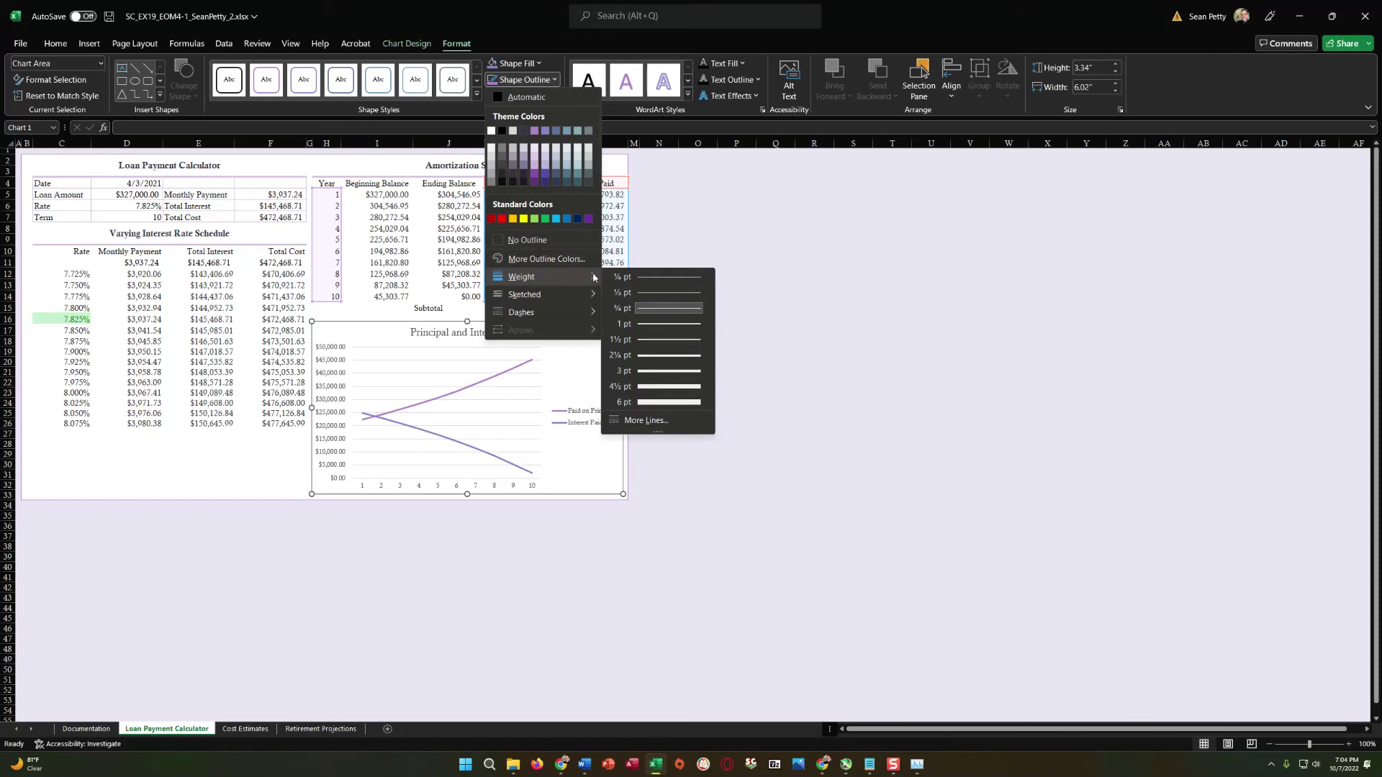
pyautogui.click(649, 342)
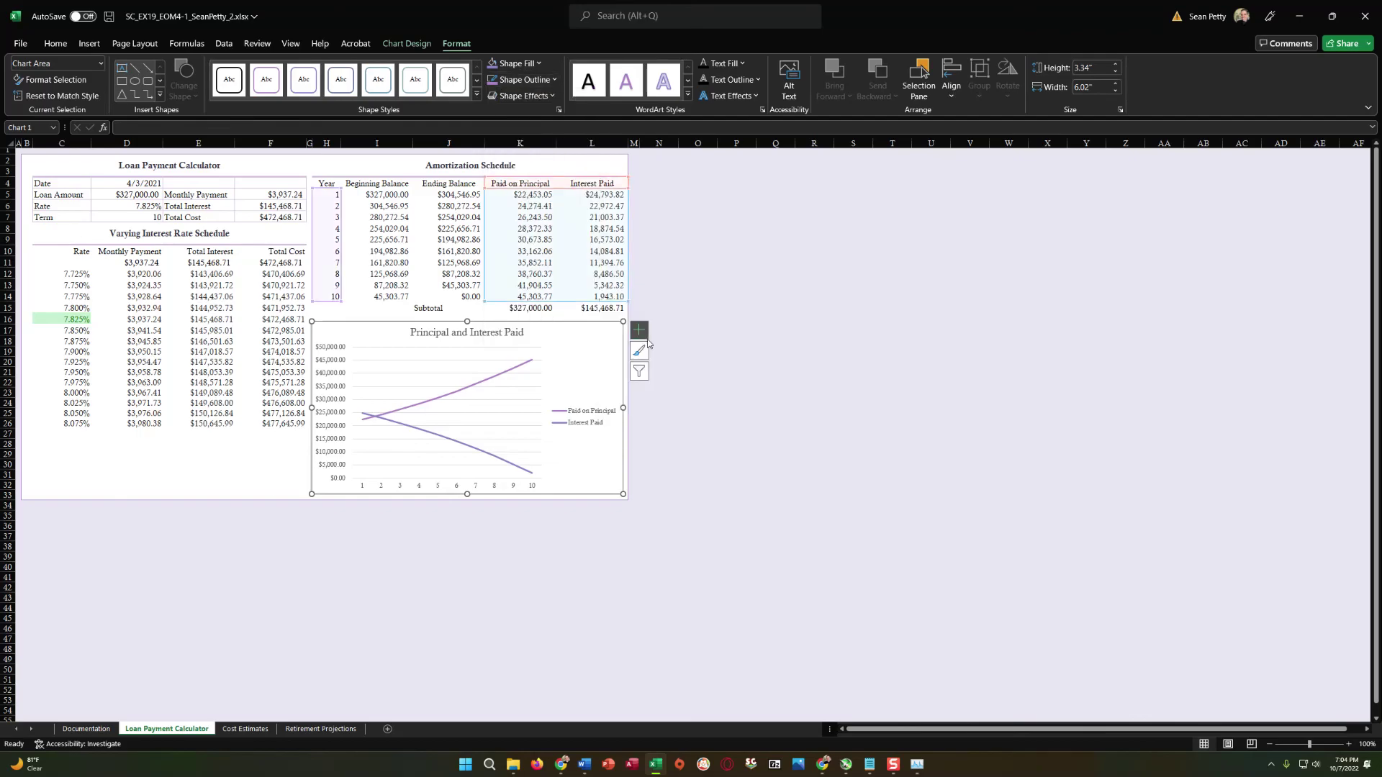
pyautogui.click(695, 465)
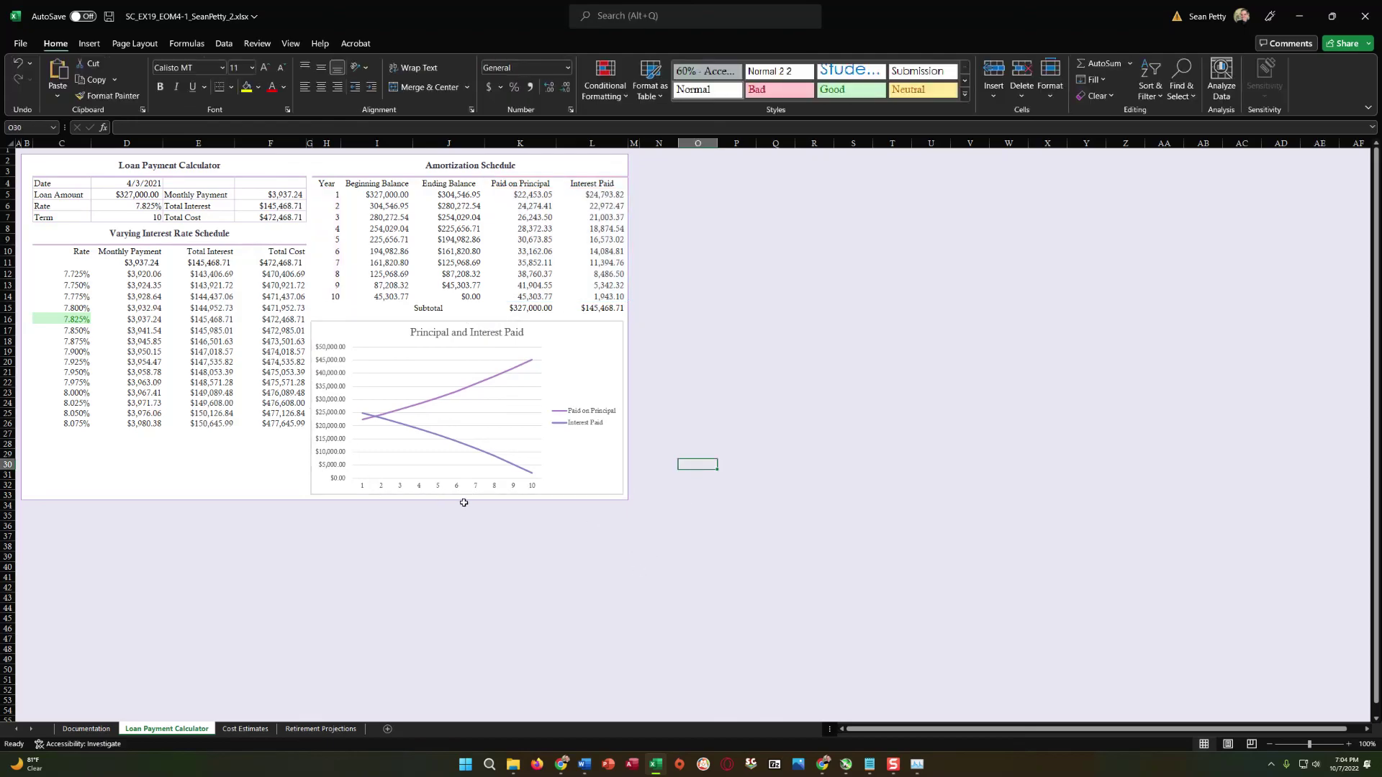
# Give the chart legend a 1½ pt Shape Outline weight
pyautogui.click(552, 417)
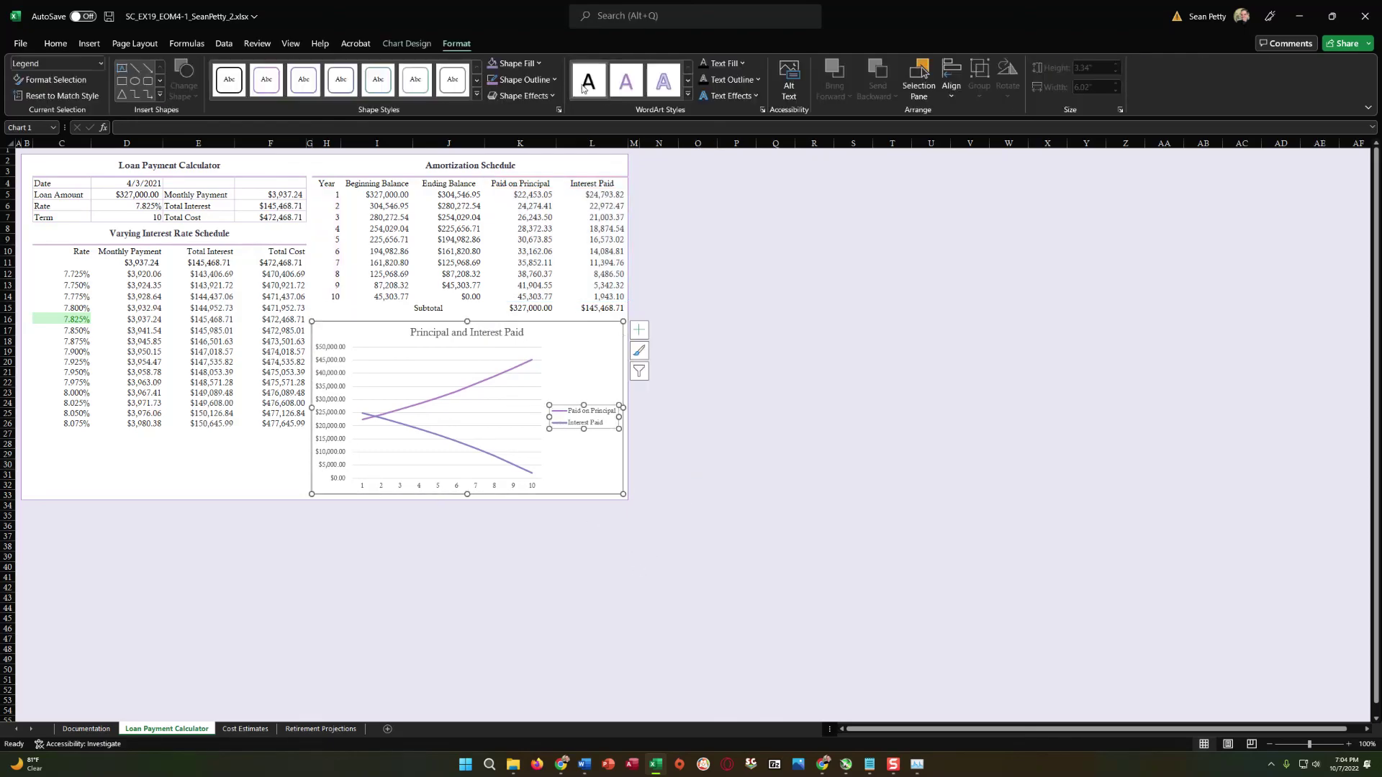
pyautogui.click(536, 81)
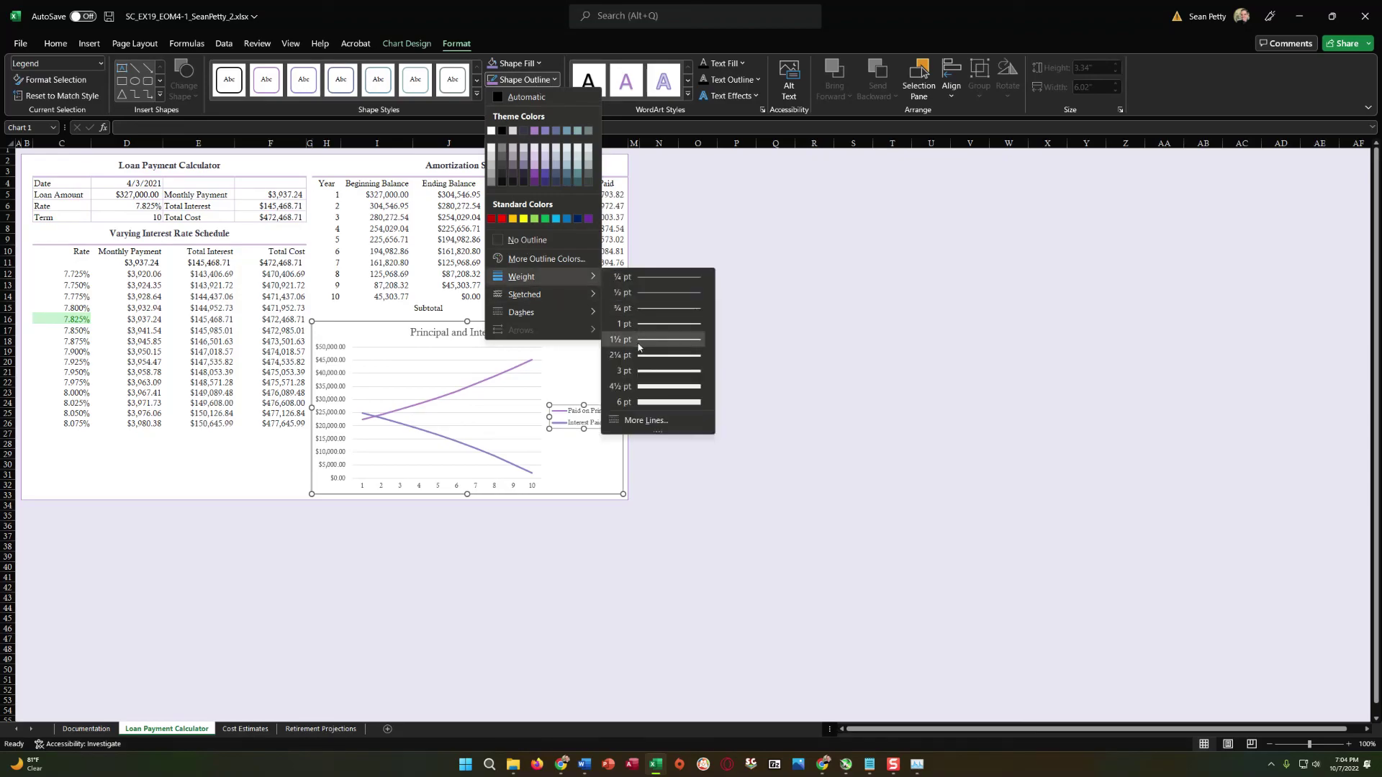
pyautogui.click(638, 343)
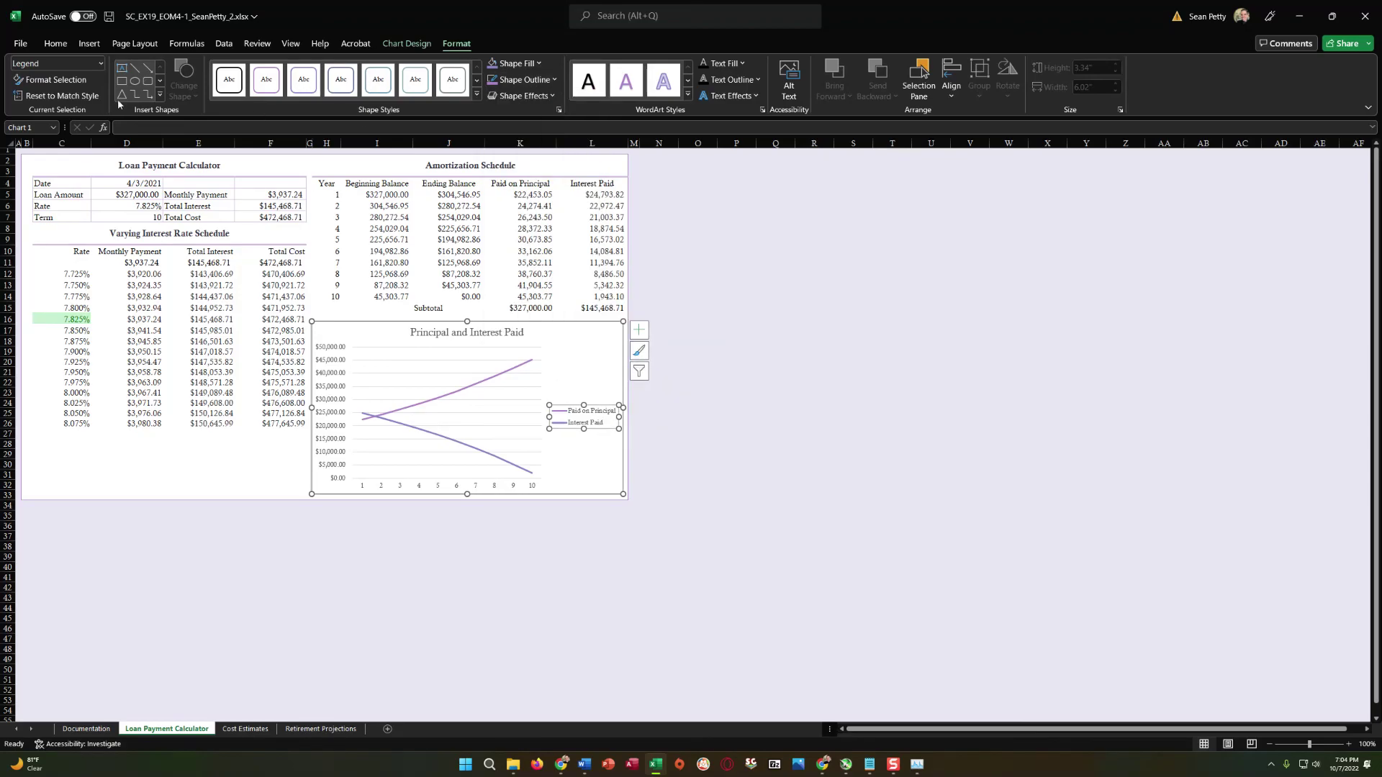
pyautogui.click(554, 80)
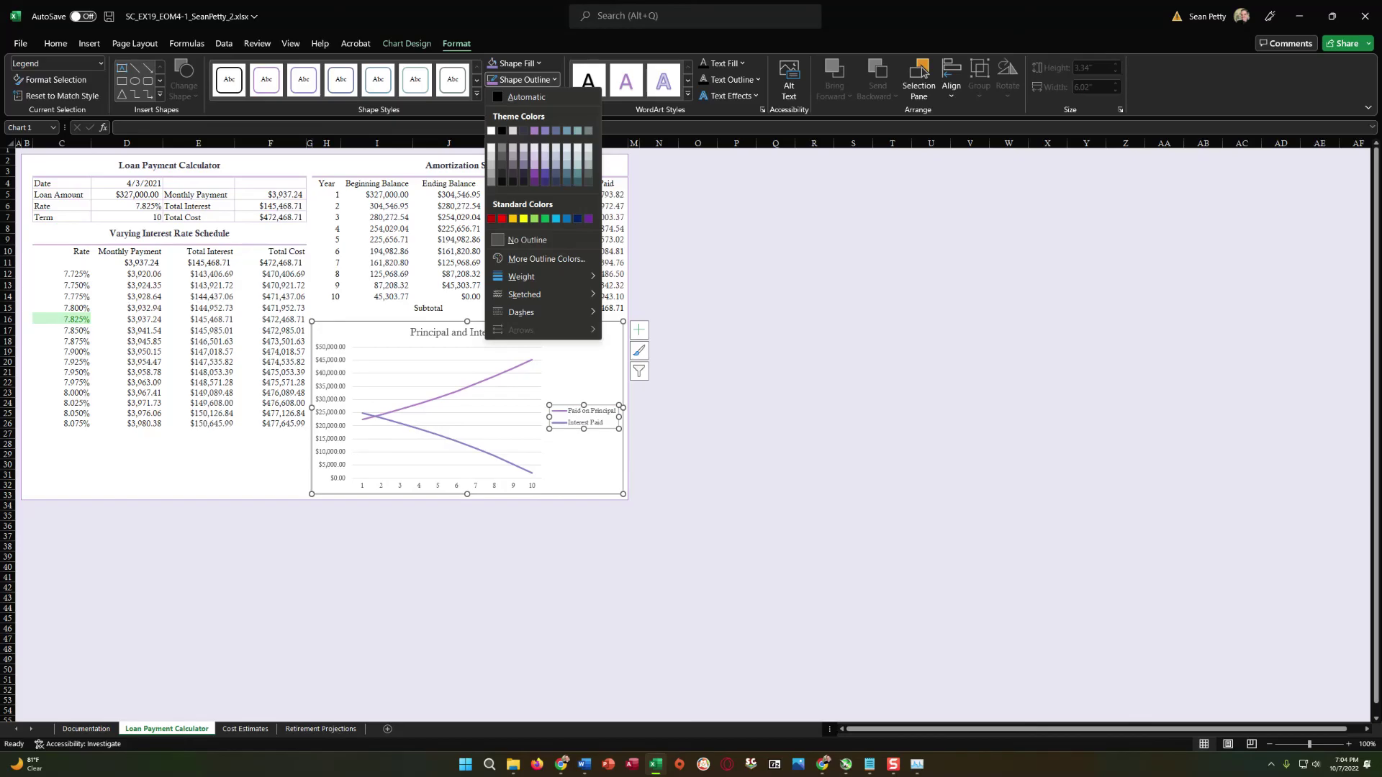
# Set the chart area border colour to Lavender, Accent 1 in Format Chart Area
pyautogui.doubleClick(575, 345)
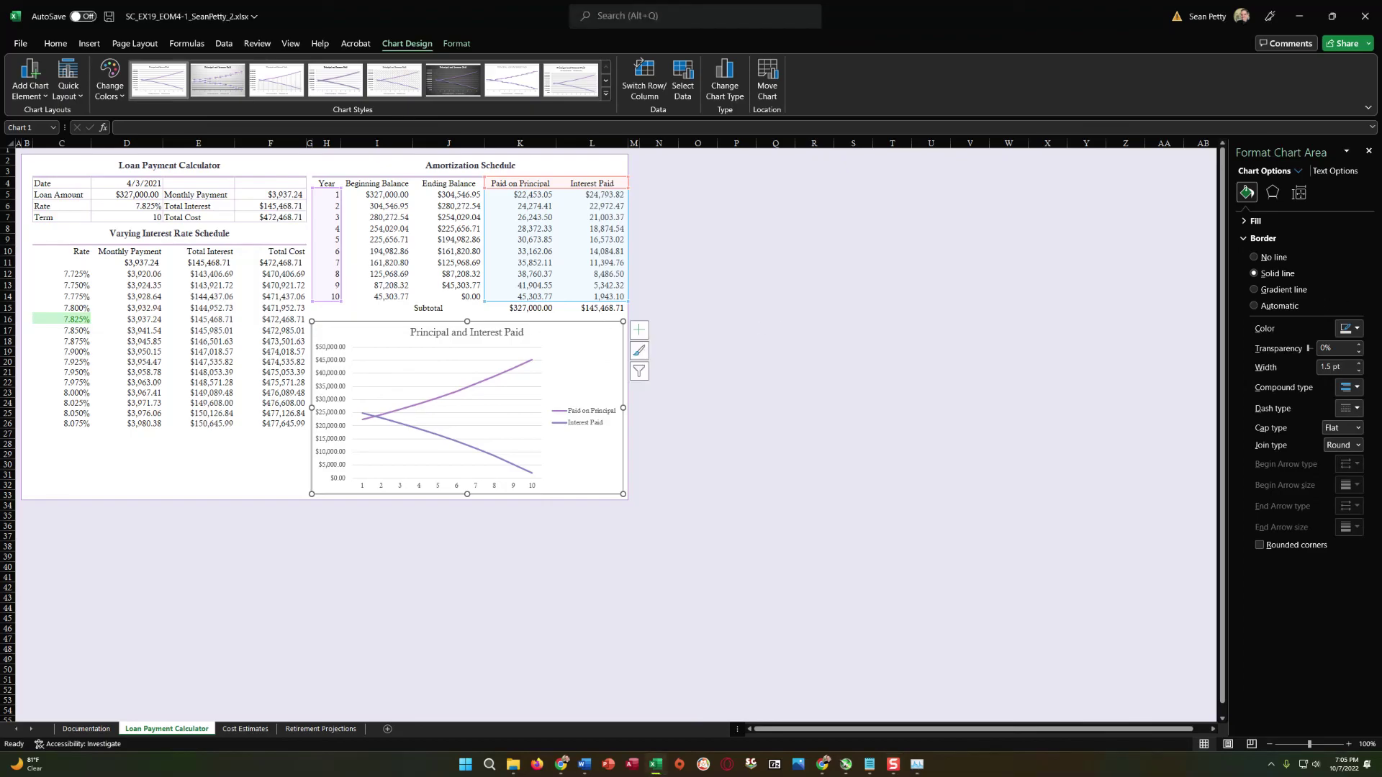
pyautogui.click(1143, 381)
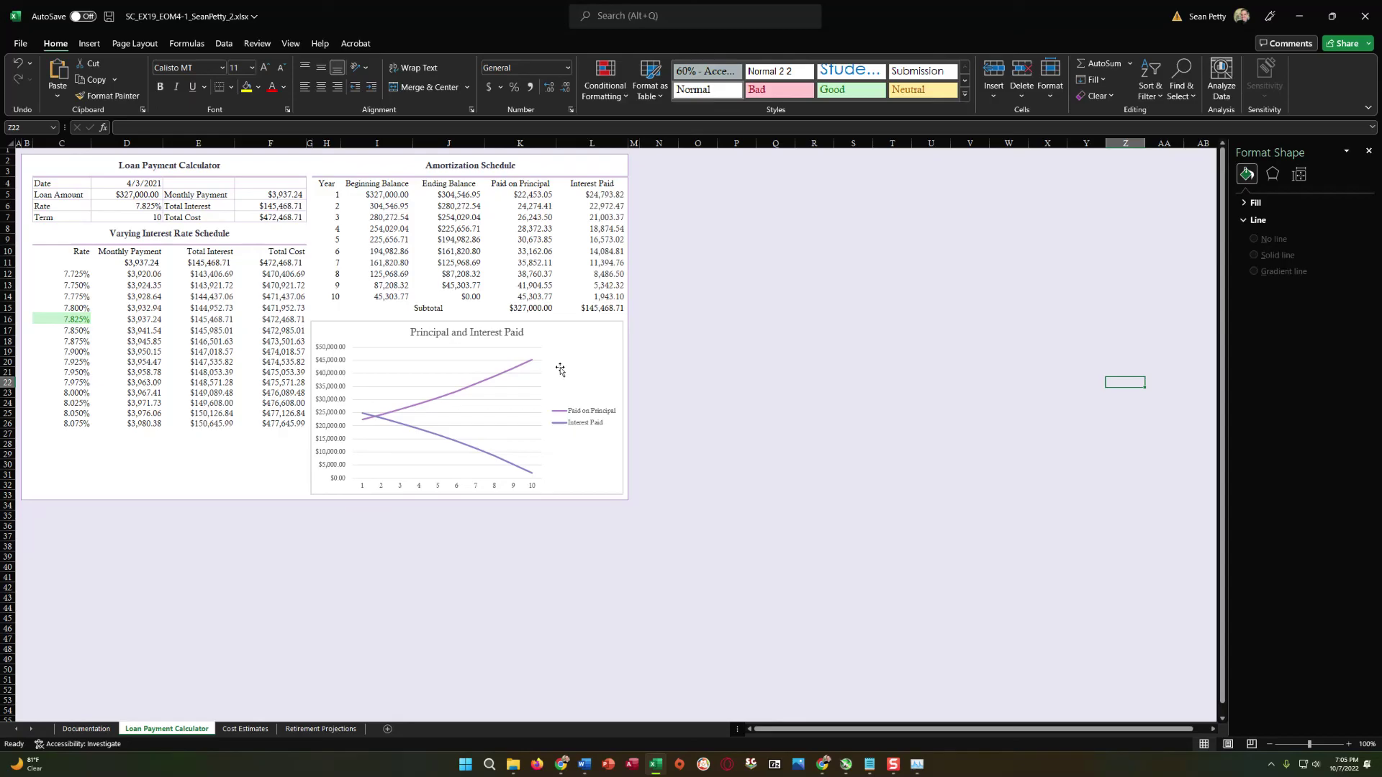
pyautogui.click(533, 324)
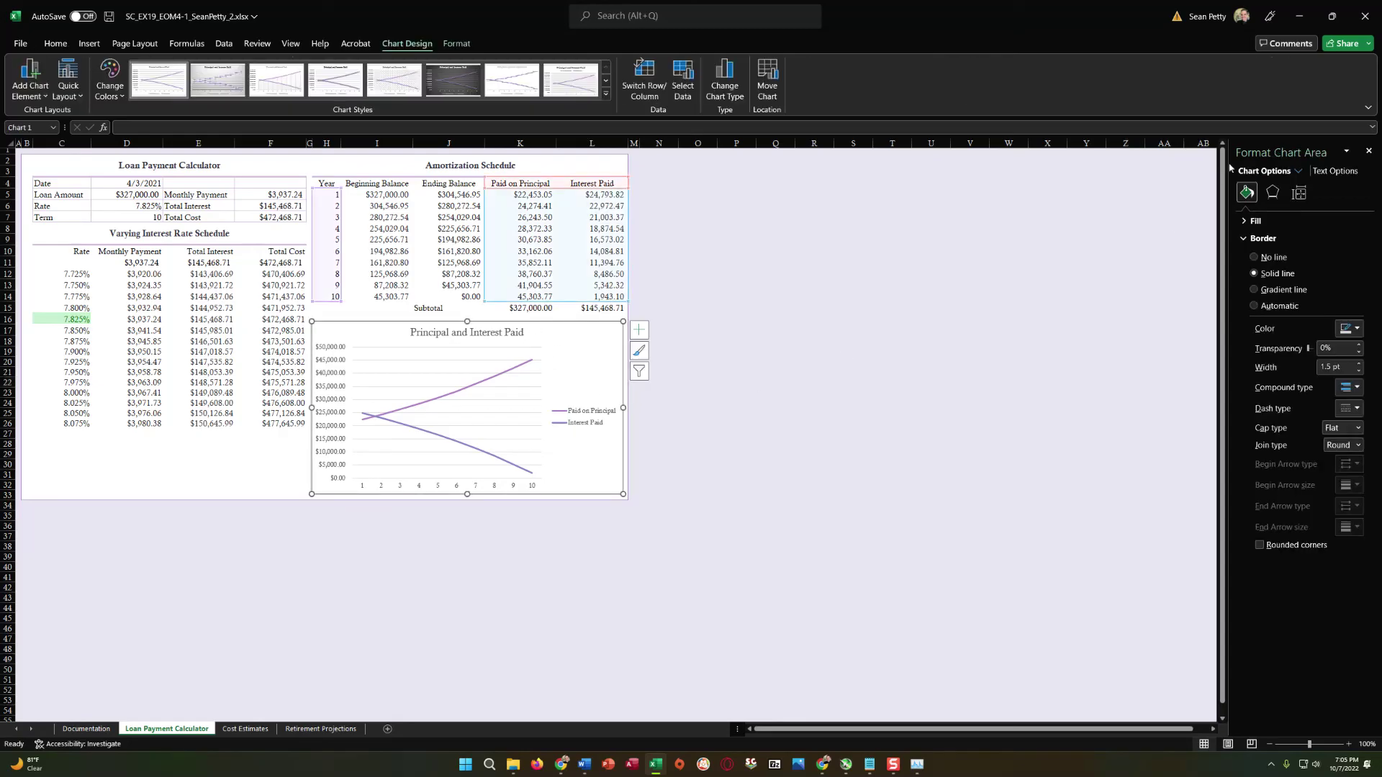
pyautogui.click(1246, 239)
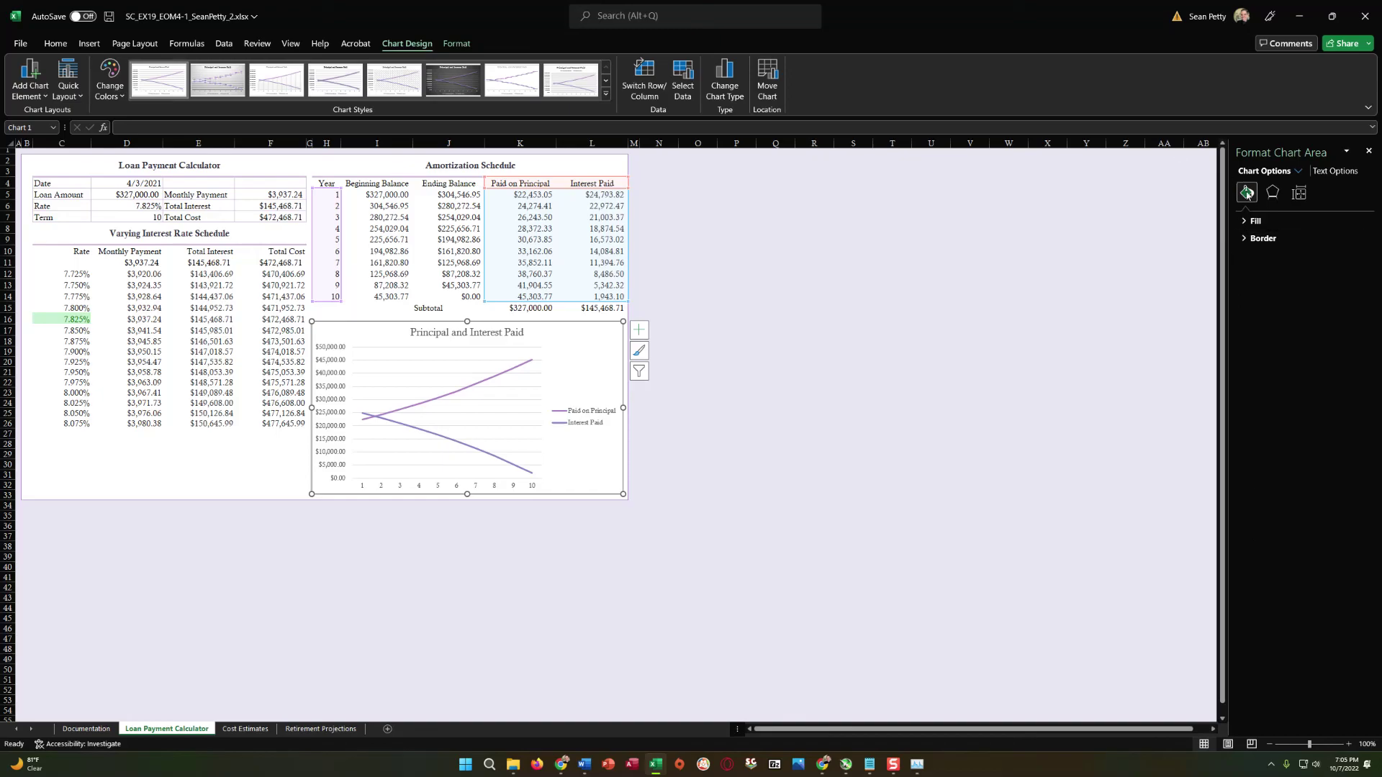
pyautogui.click(1272, 193)
pyautogui.click(1300, 193)
pyautogui.click(1247, 192)
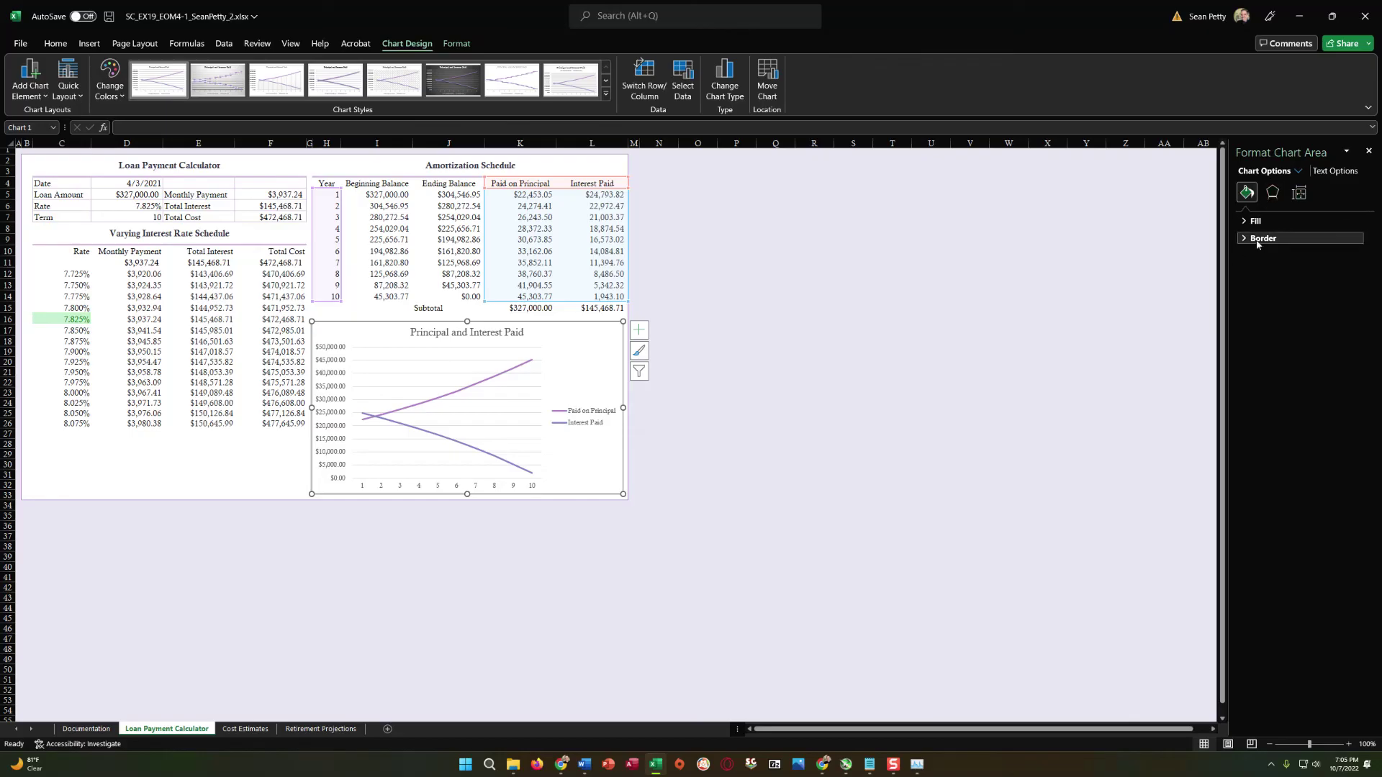
pyautogui.click(1245, 239)
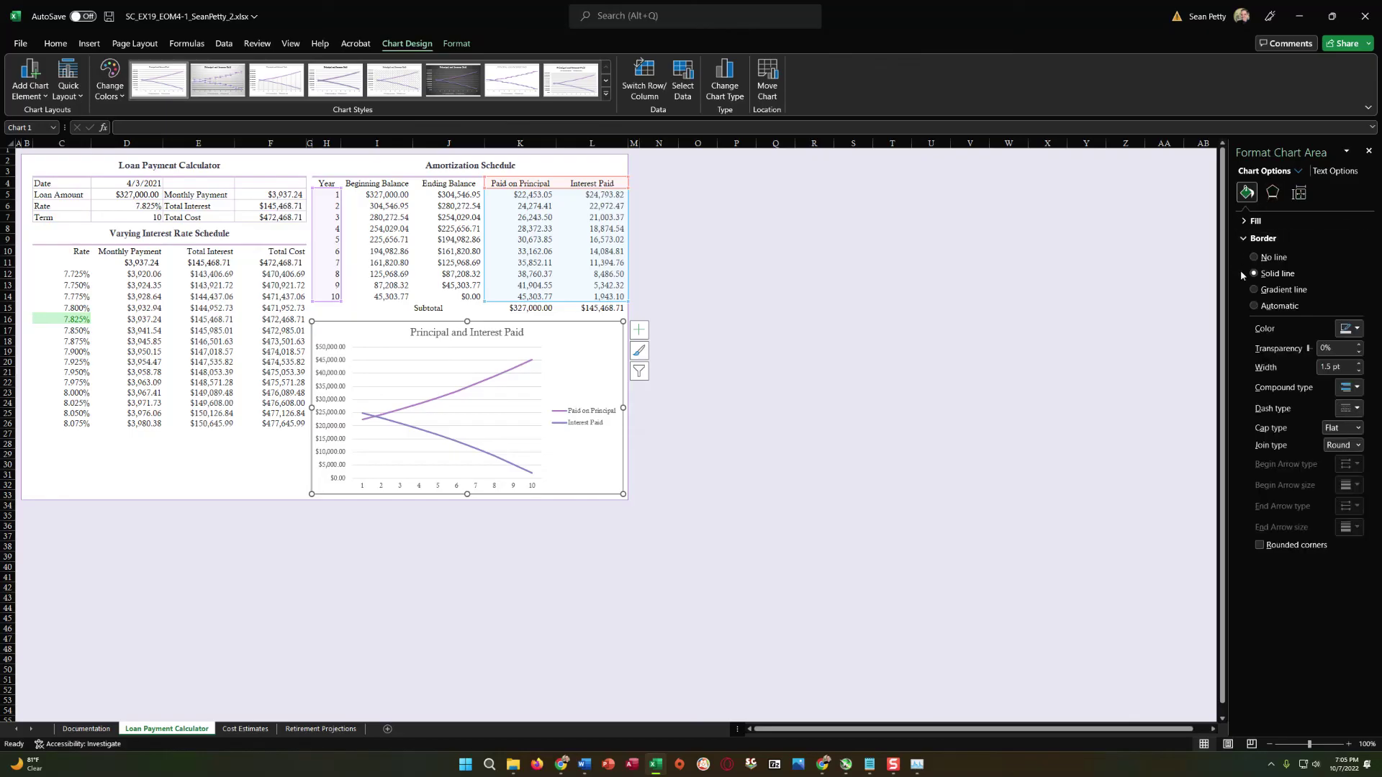
pyautogui.click(1355, 329)
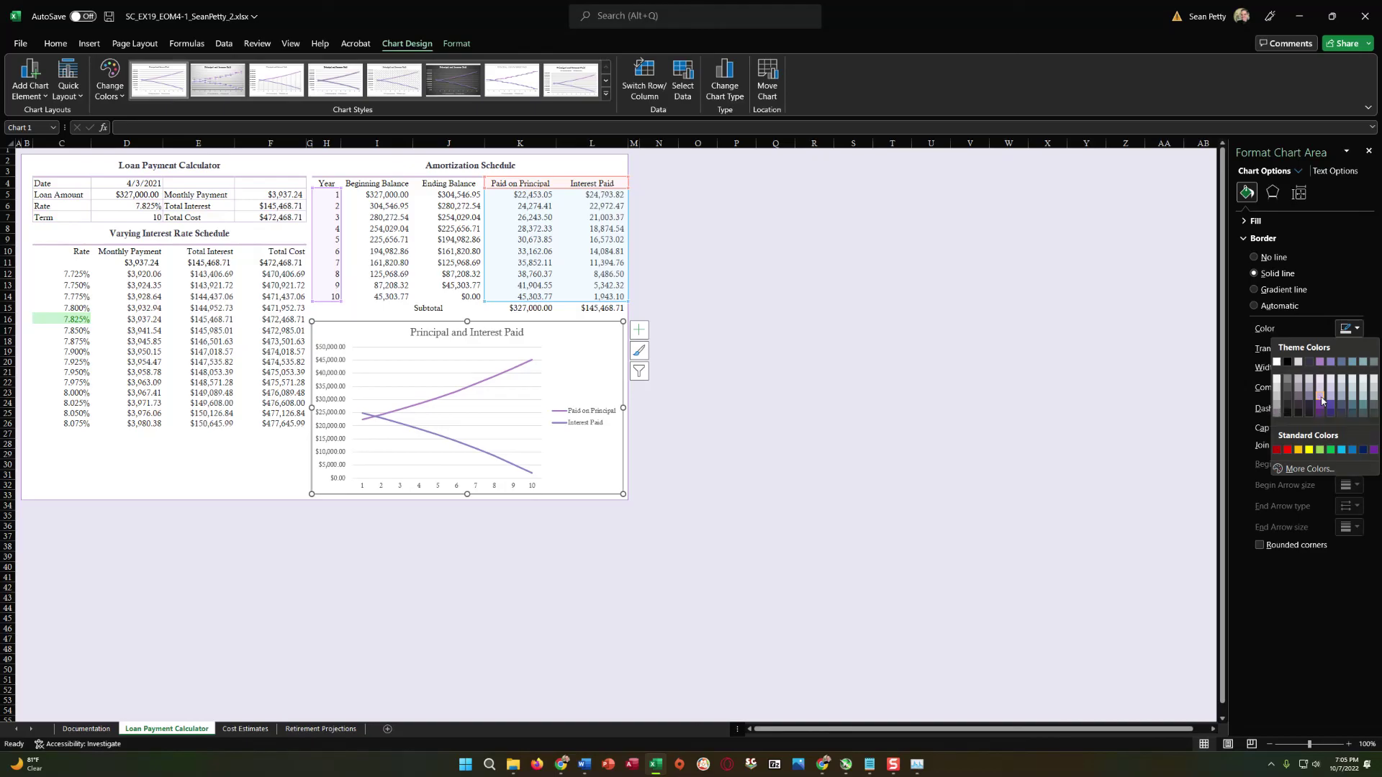
pyautogui.click(1319, 363)
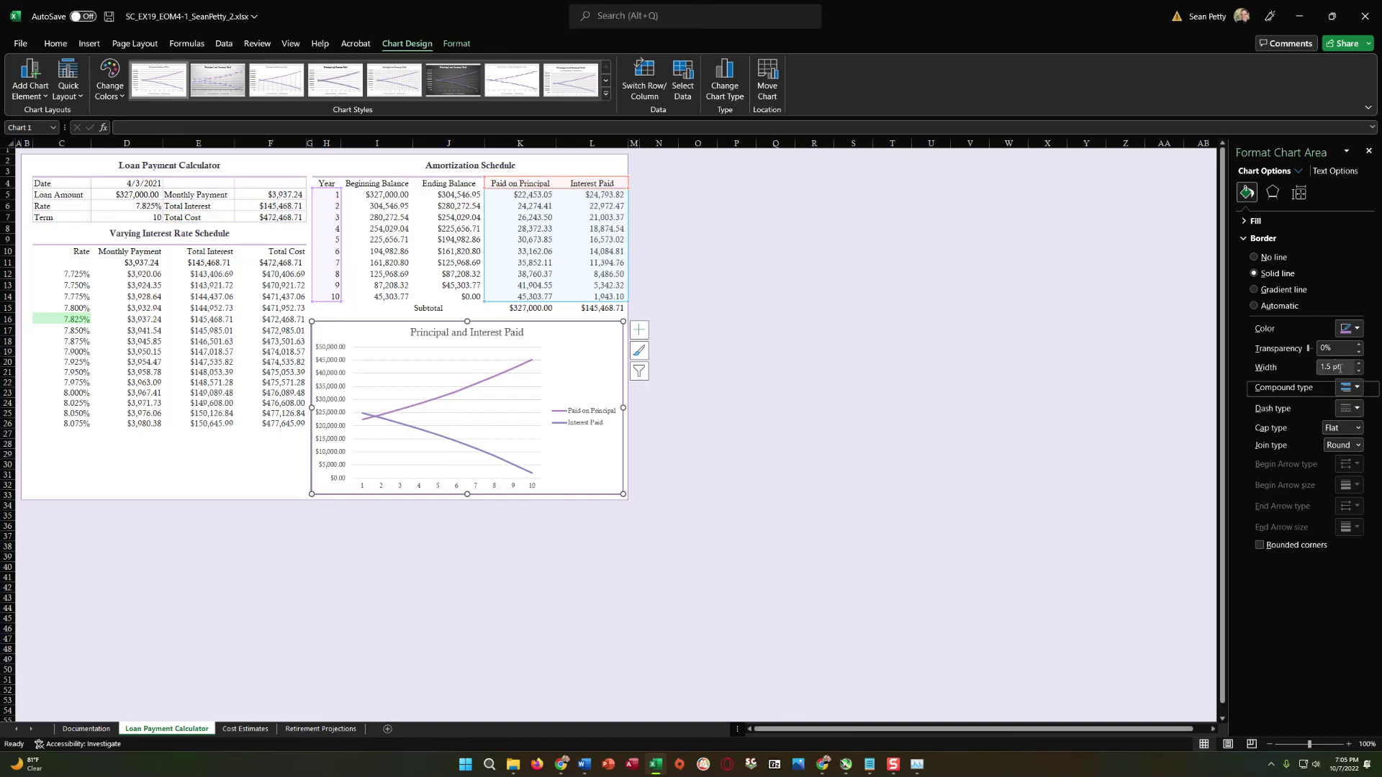
pyautogui.click(692, 443)
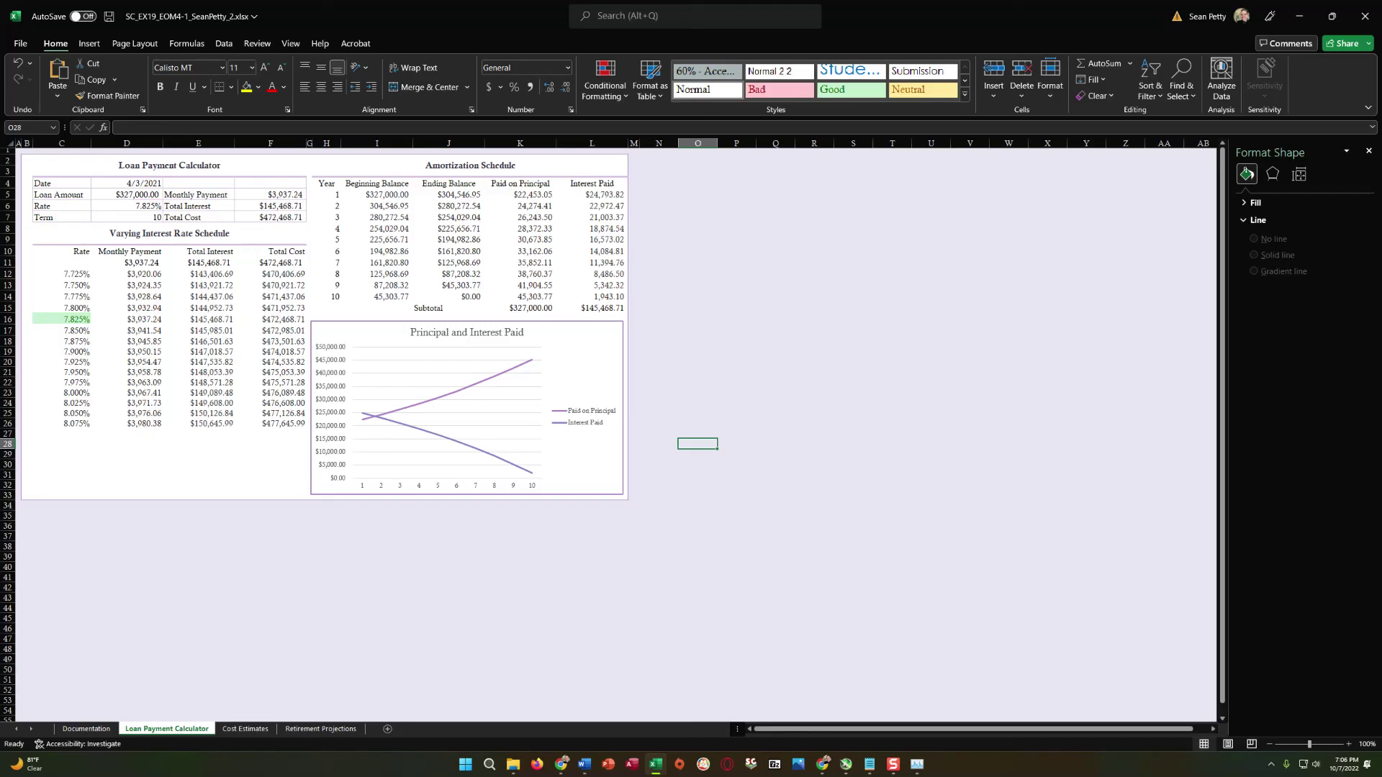
pyautogui.click(599, 346)
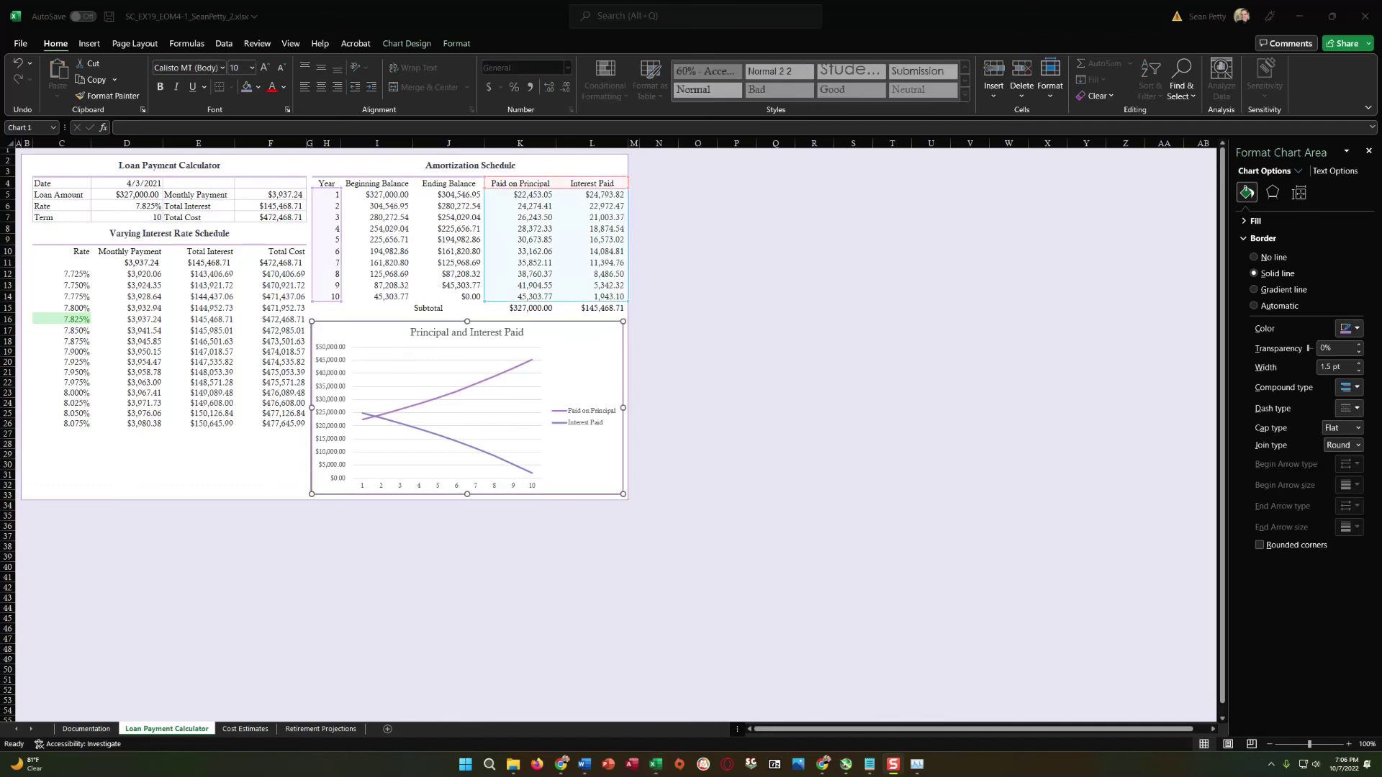
pyautogui.click(639, 329)
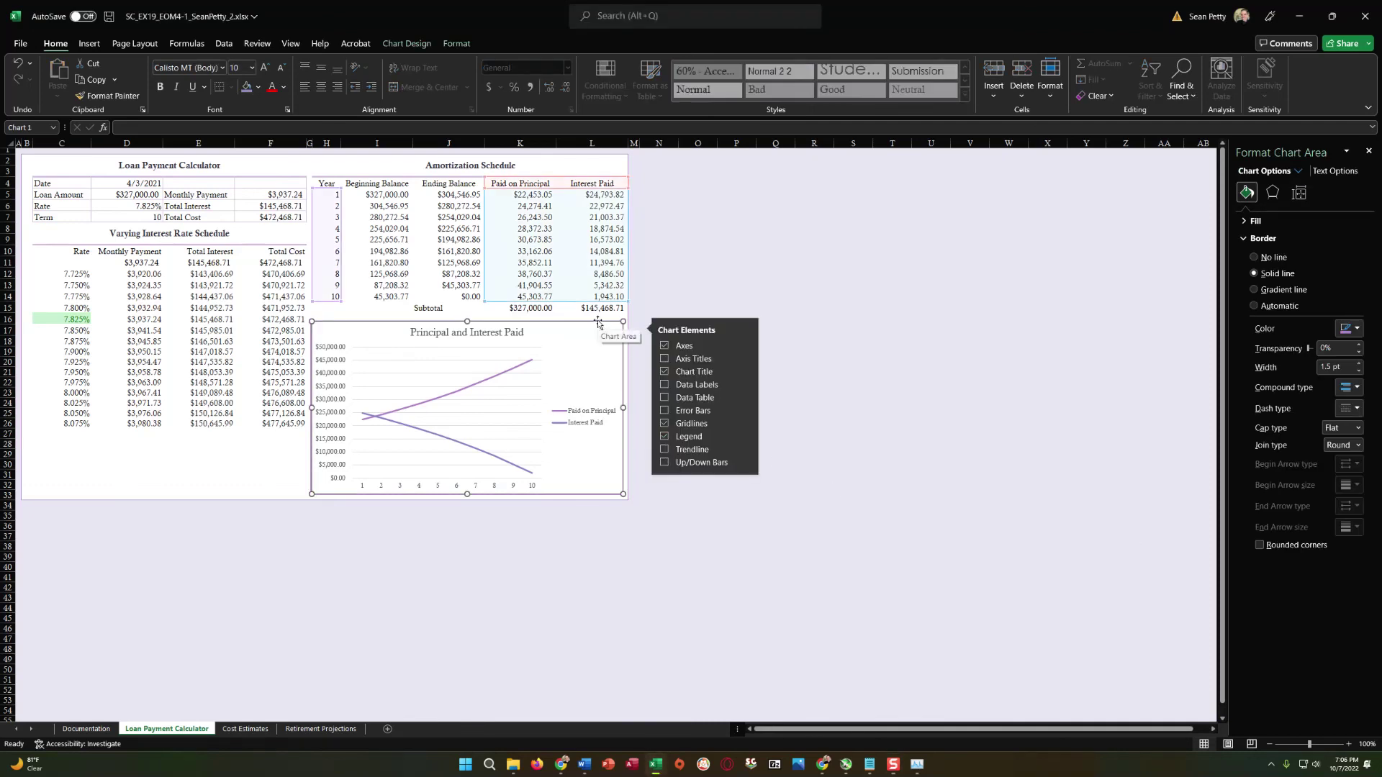
pyautogui.click(664, 398)
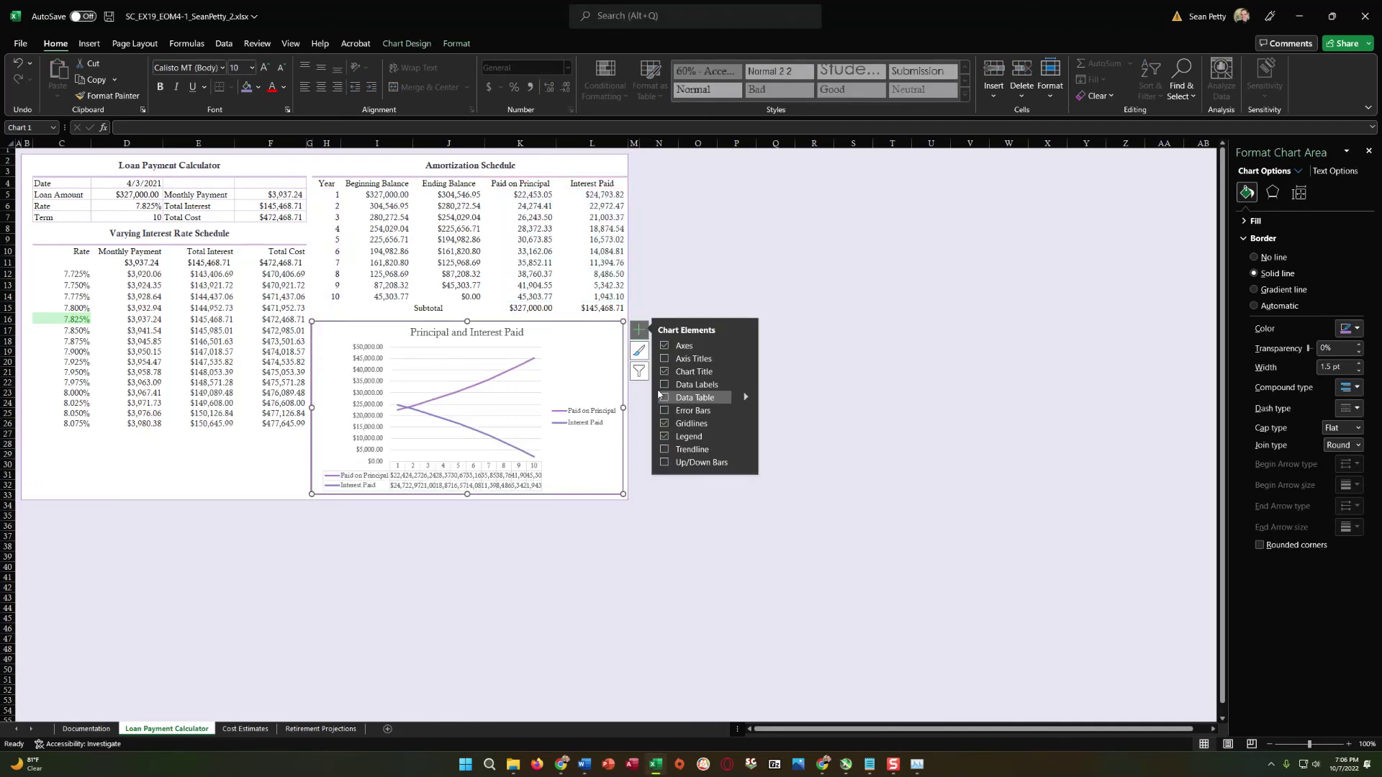
pyautogui.click(664, 398)
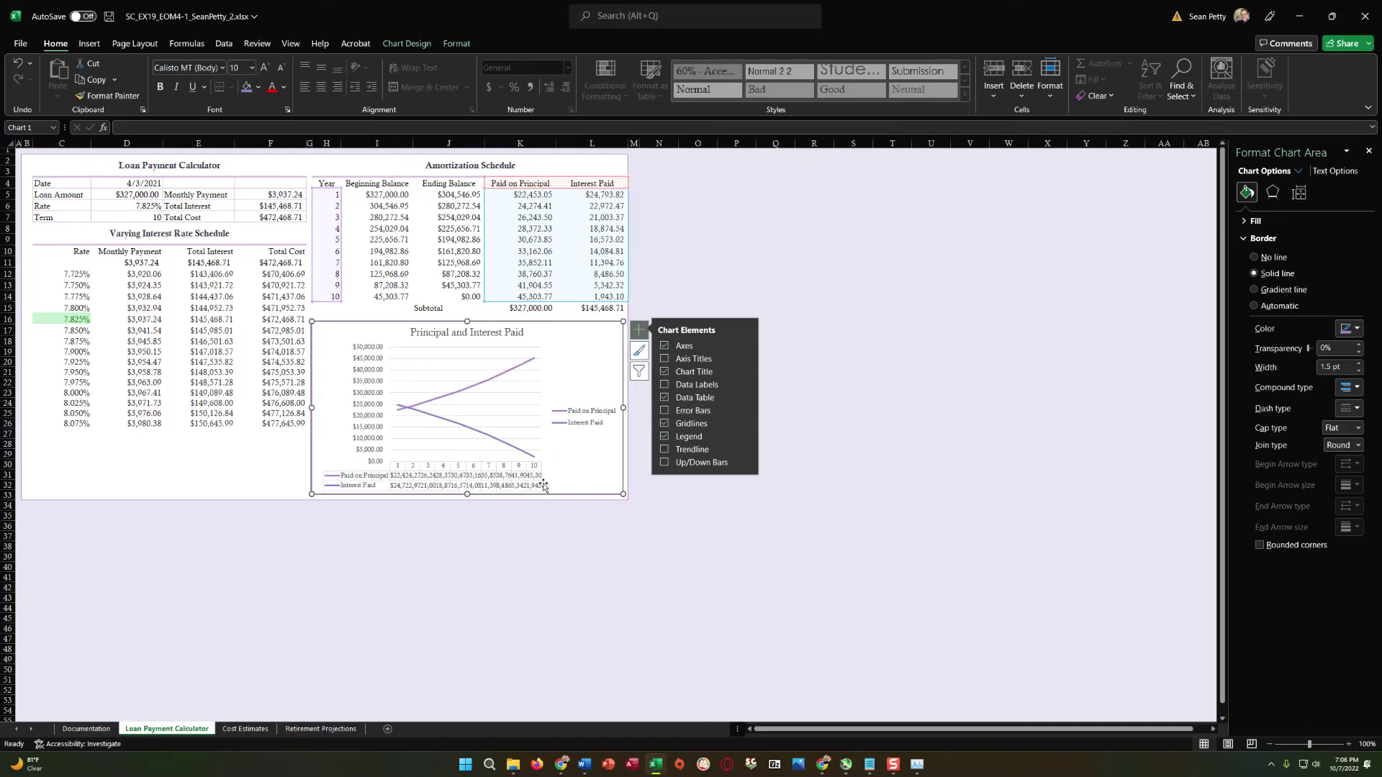
pyautogui.click(448, 530)
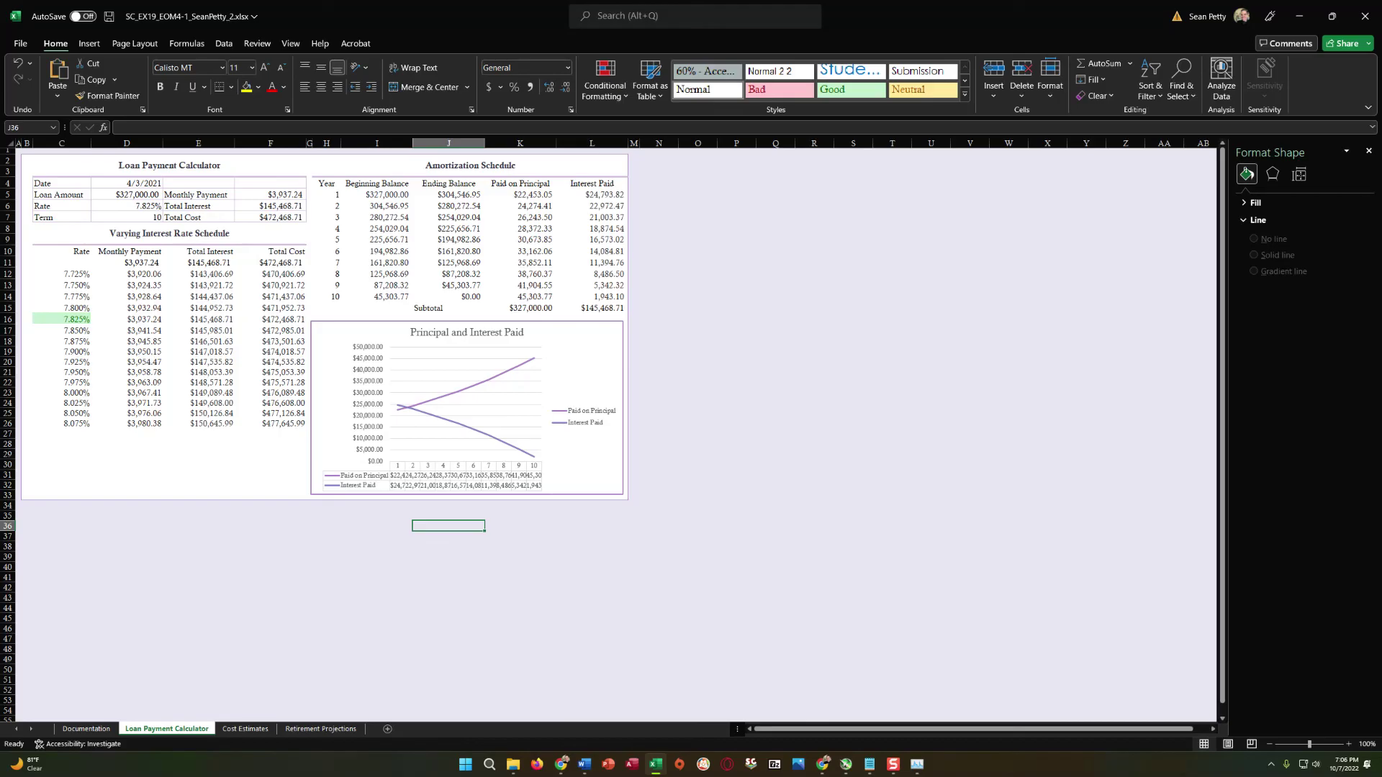
# Delete the blank Cost Estimates sheet via its tab menu, then switch to Retirement Projections
pyautogui.click(245, 730)
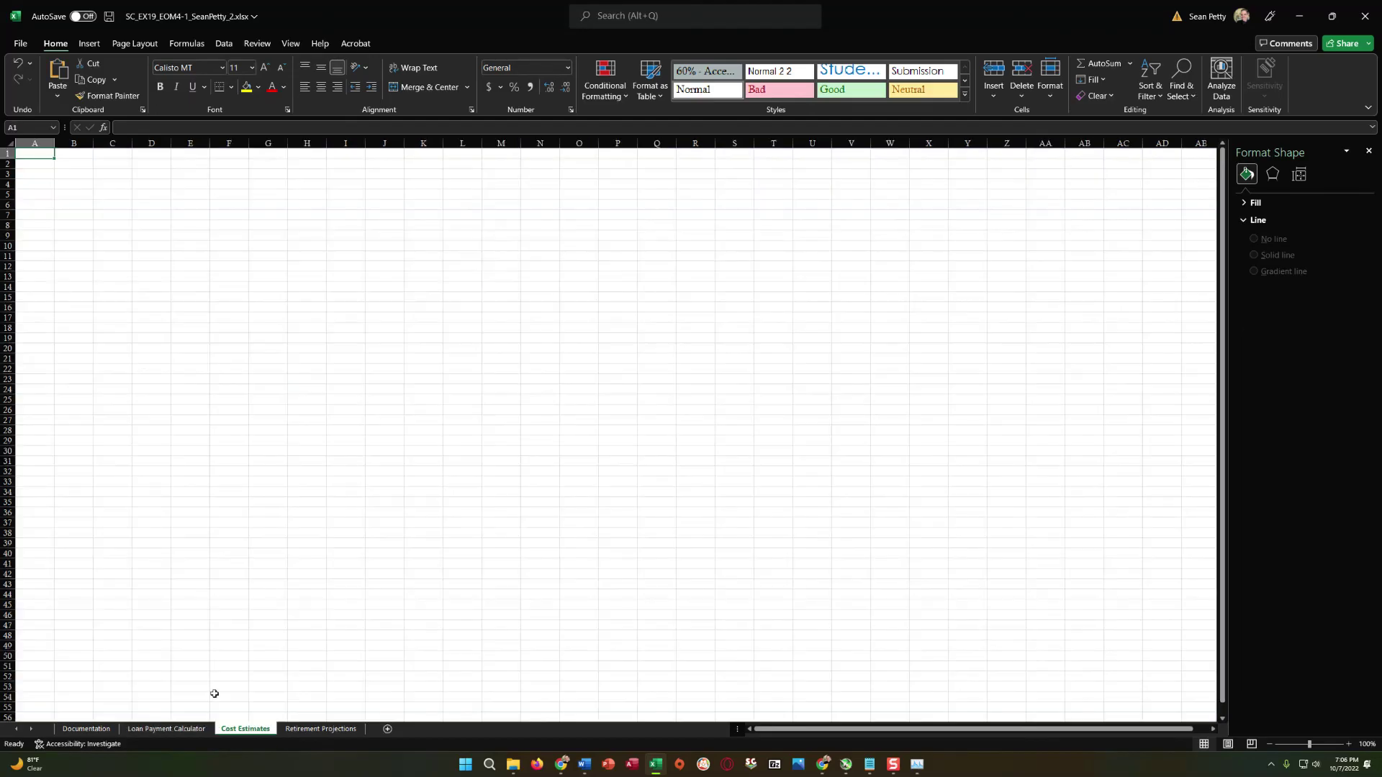
pyautogui.click(170, 730)
pyautogui.click(249, 730)
pyautogui.rightClick(247, 729)
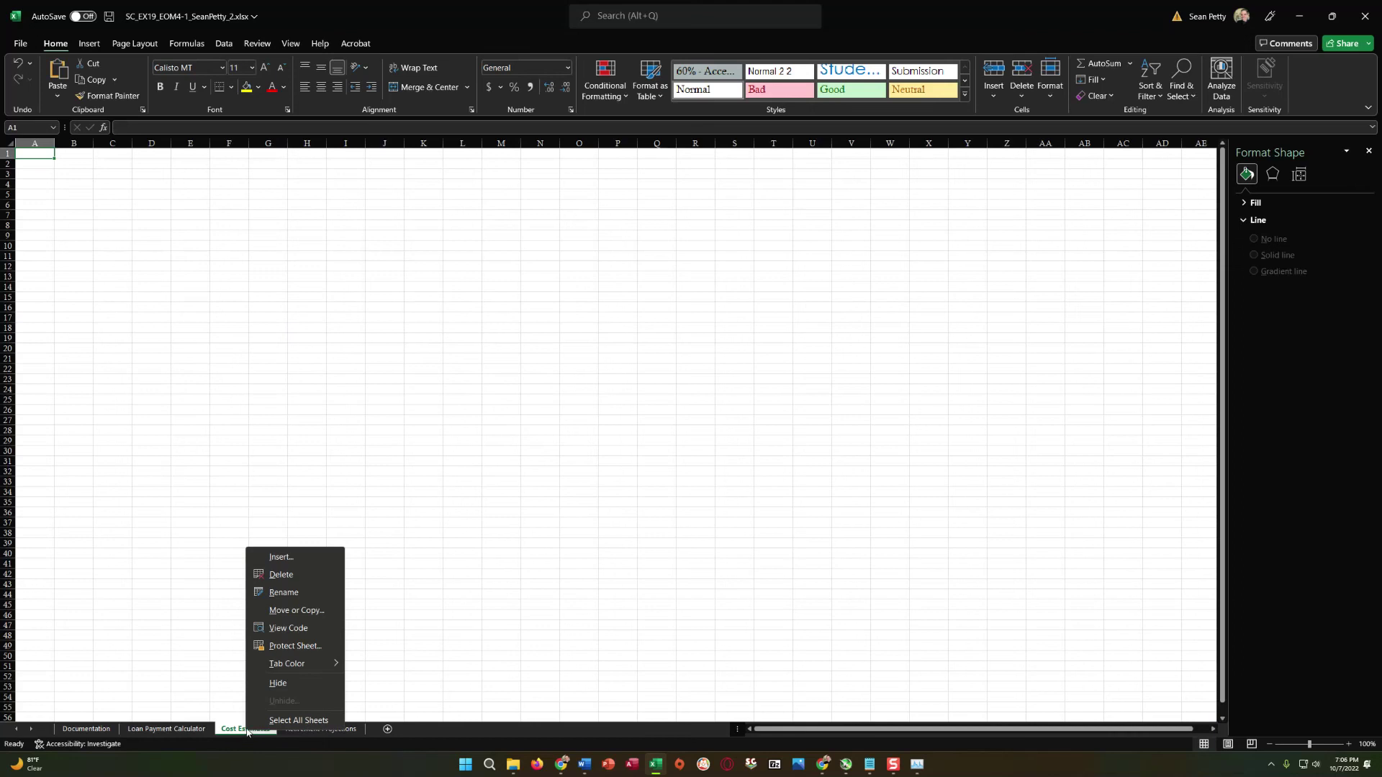
pyautogui.click(274, 575)
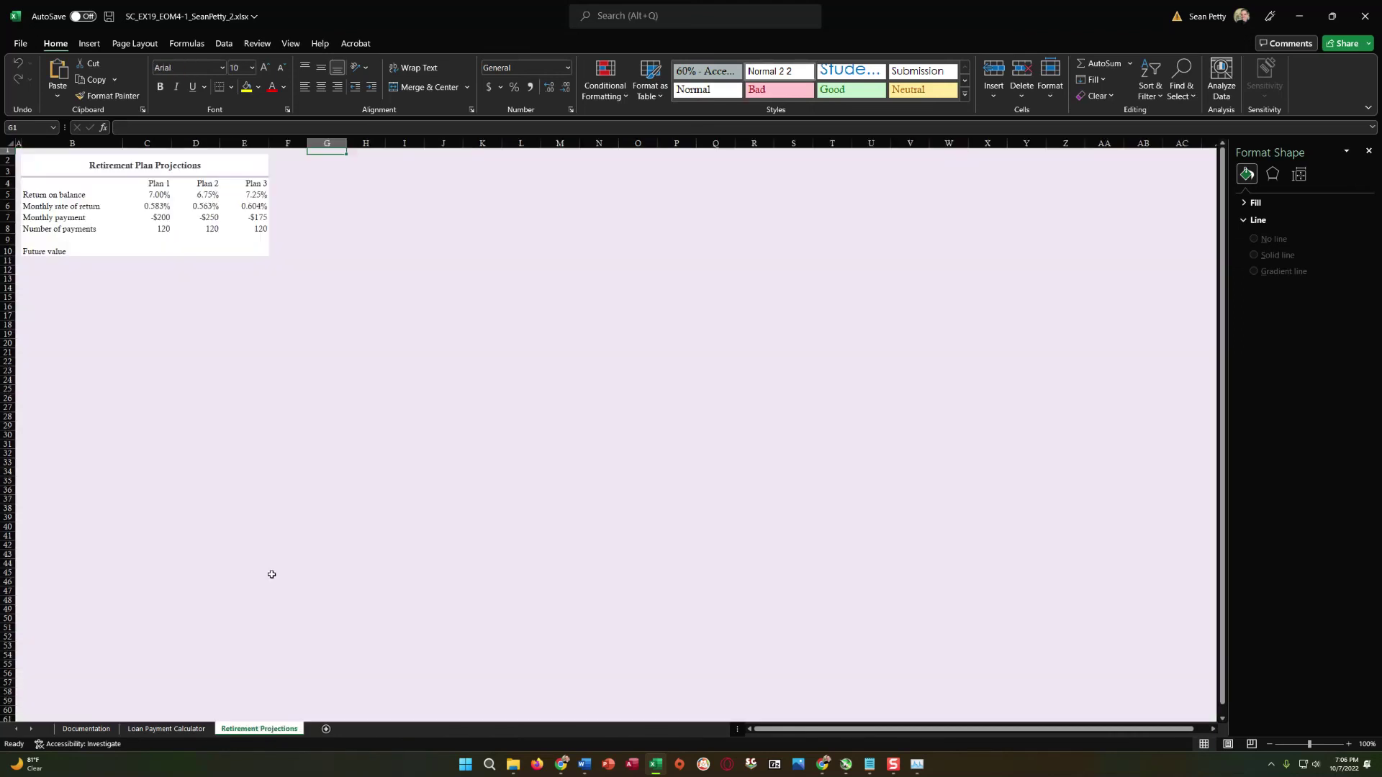
pyautogui.click(145, 729)
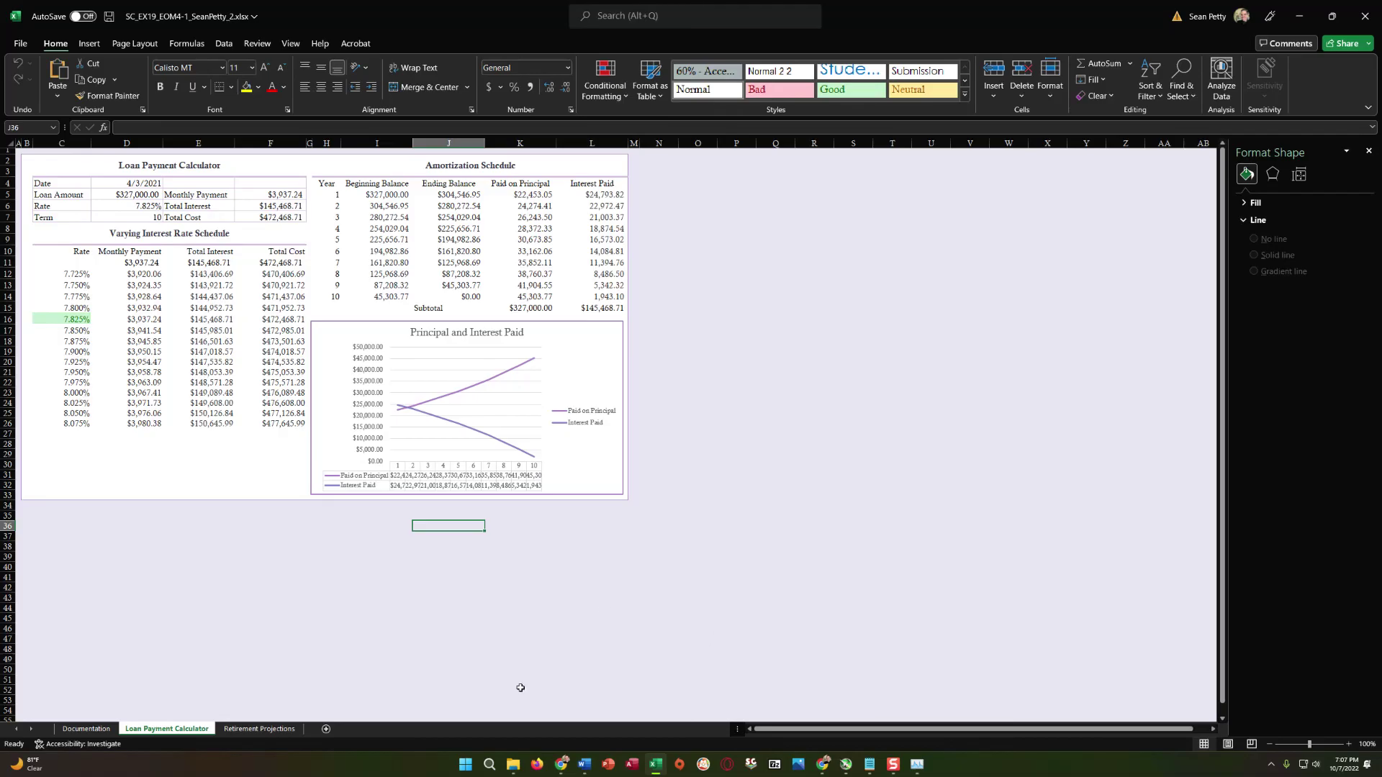
pyautogui.click(259, 729)
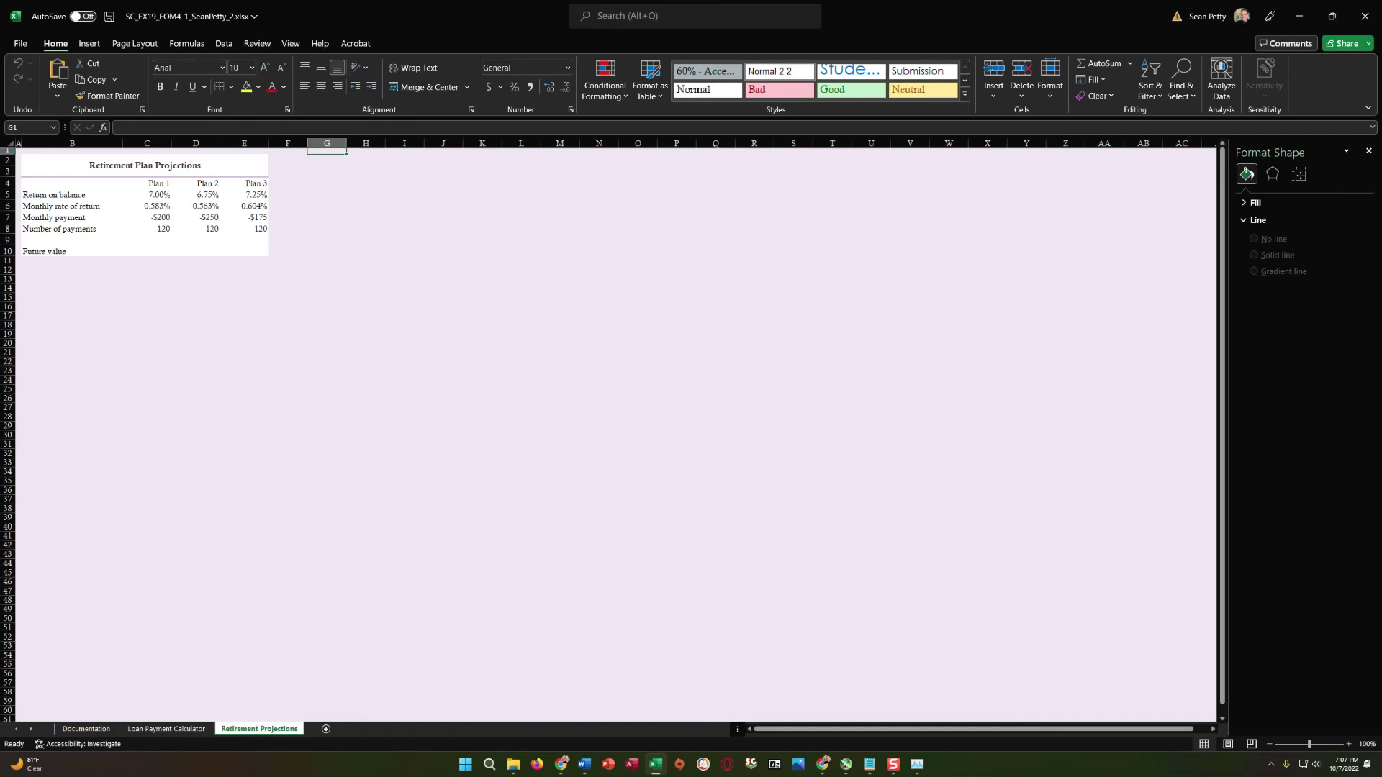
pyautogui.click(153, 252)
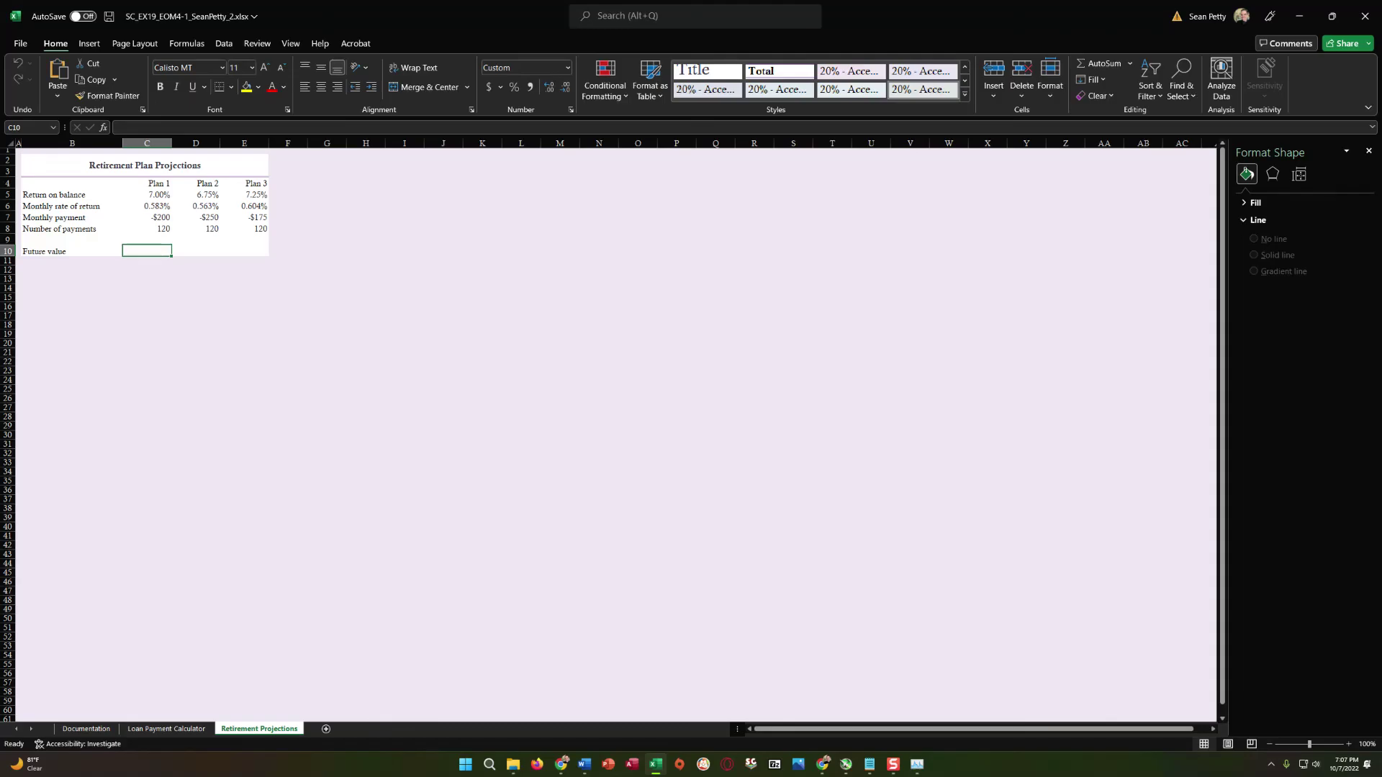
pyautogui.click(133, 43)
pyautogui.click(186, 43)
pyautogui.click(135, 93)
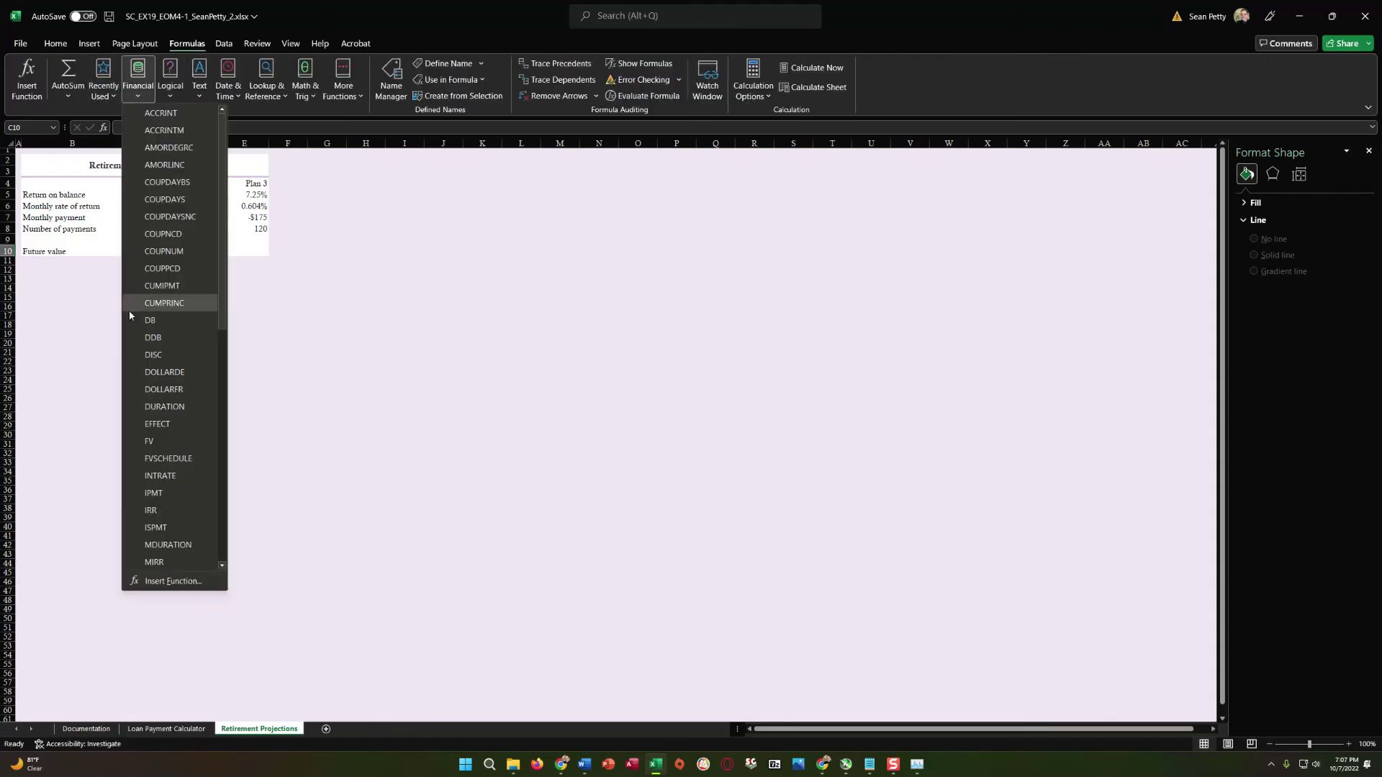
pyautogui.click(149, 442)
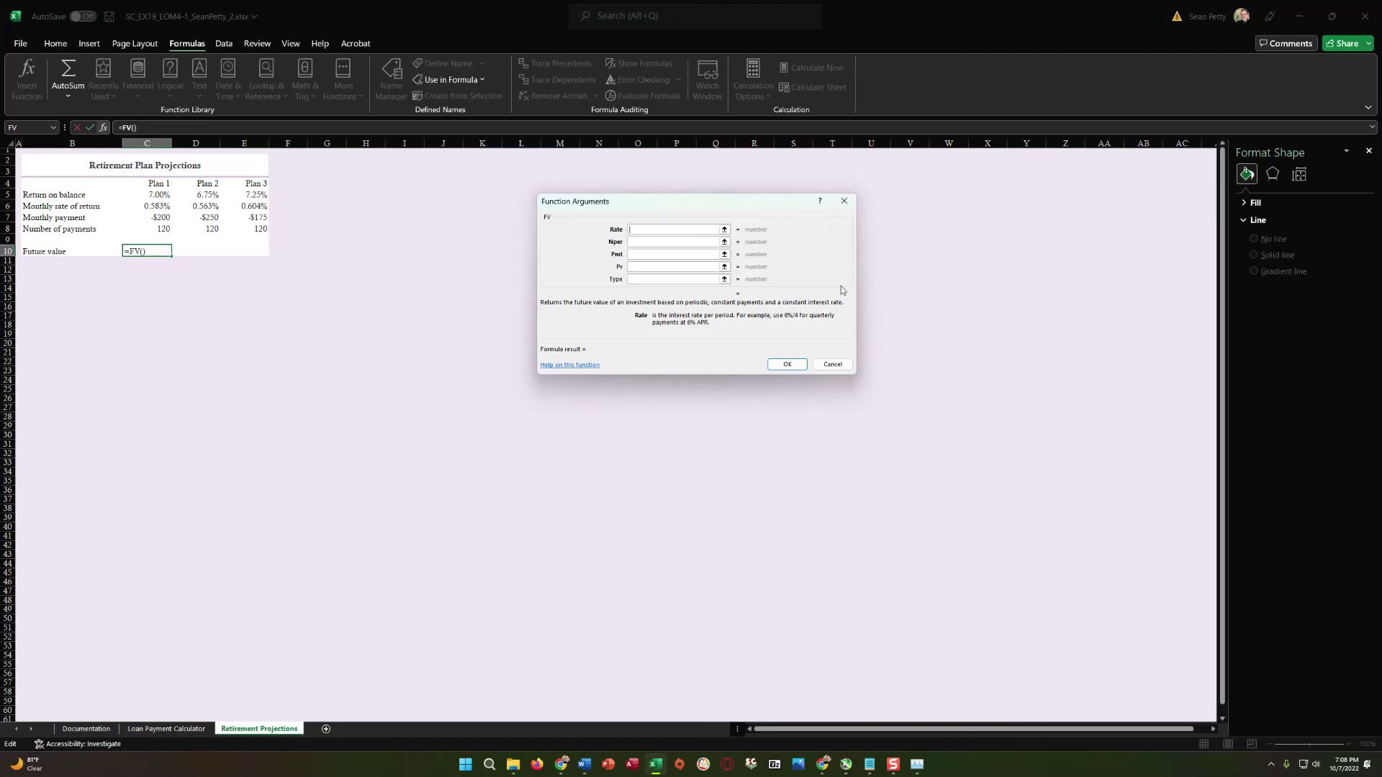
pyautogui.write('C^')
pyautogui.press('BackSpace')
pyautogui.write('6')
pyautogui.click(652, 241)
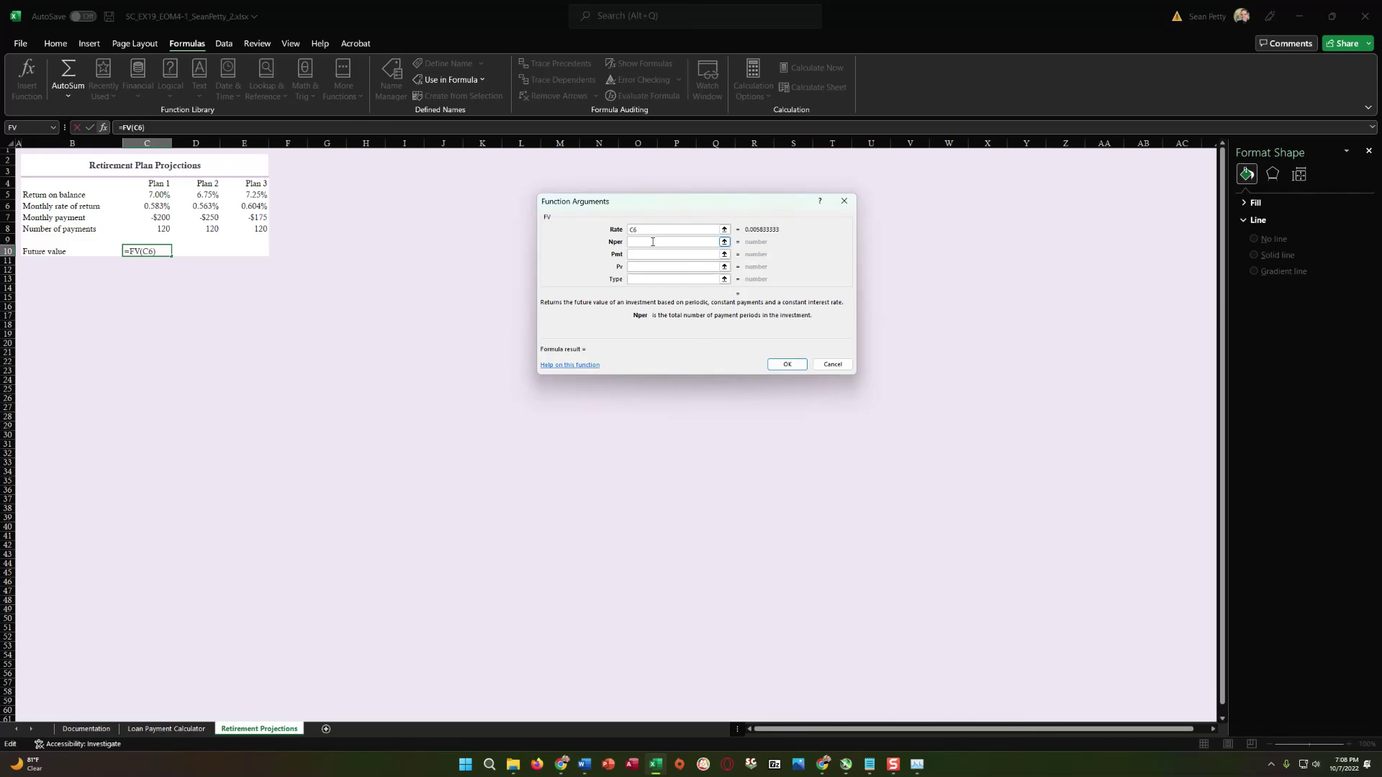
pyautogui.write('C8')
pyautogui.click(643, 255)
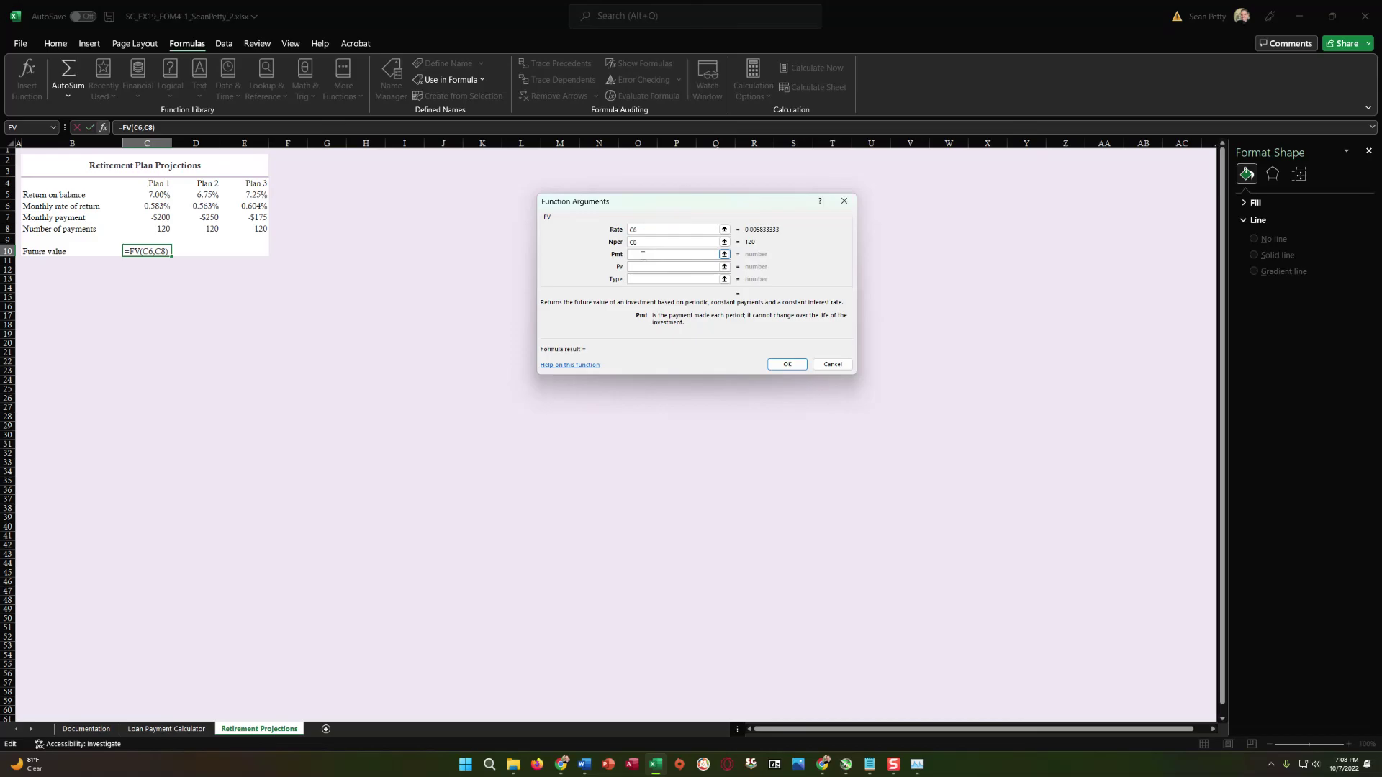
pyautogui.write('C10')
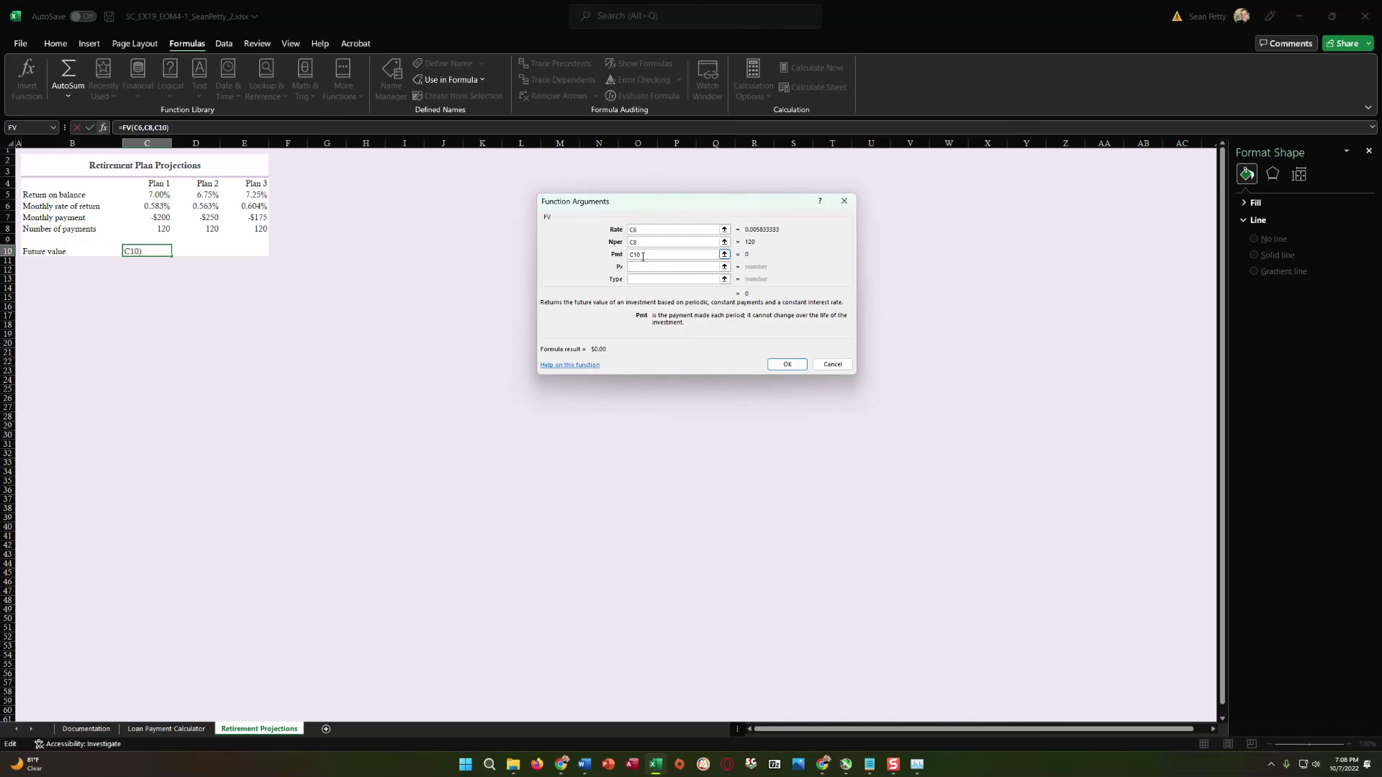
pyautogui.click(781, 365)
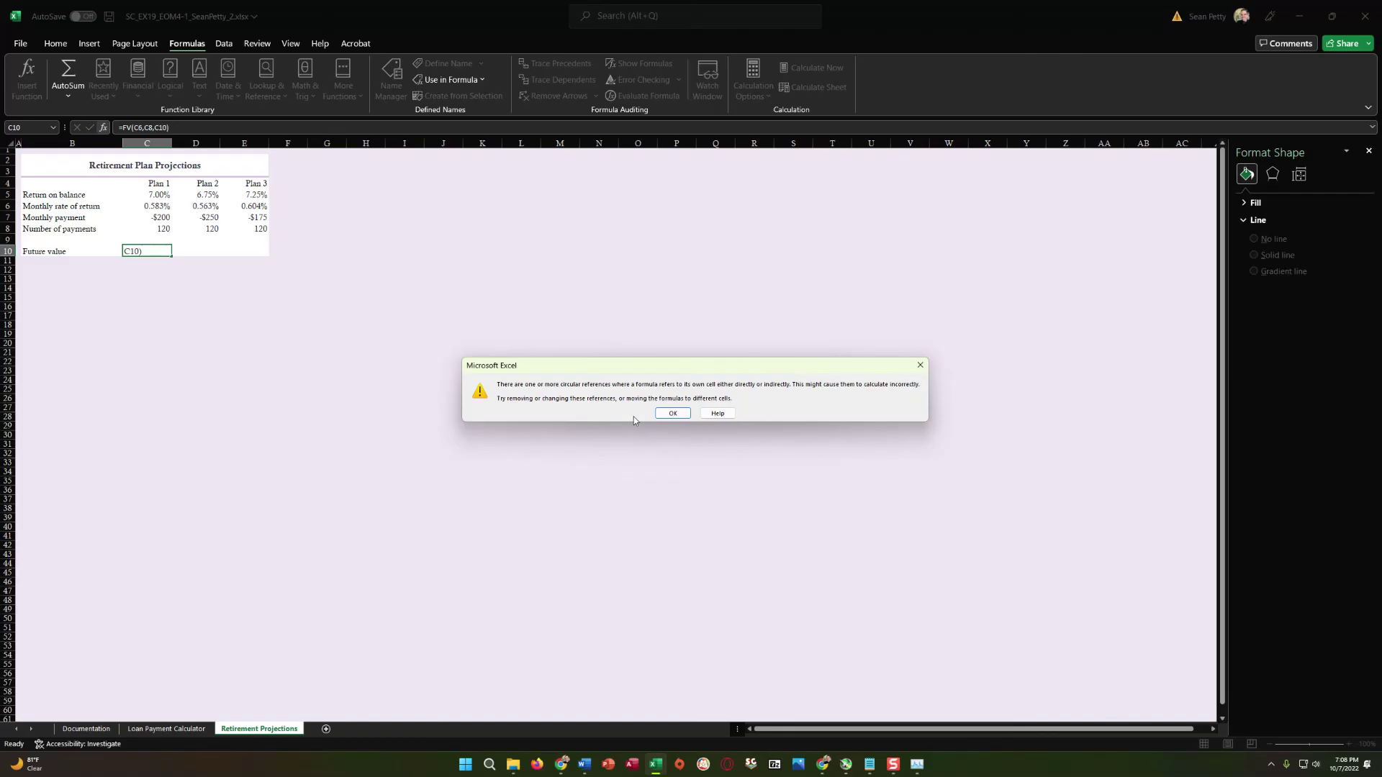
pyautogui.click(672, 413)
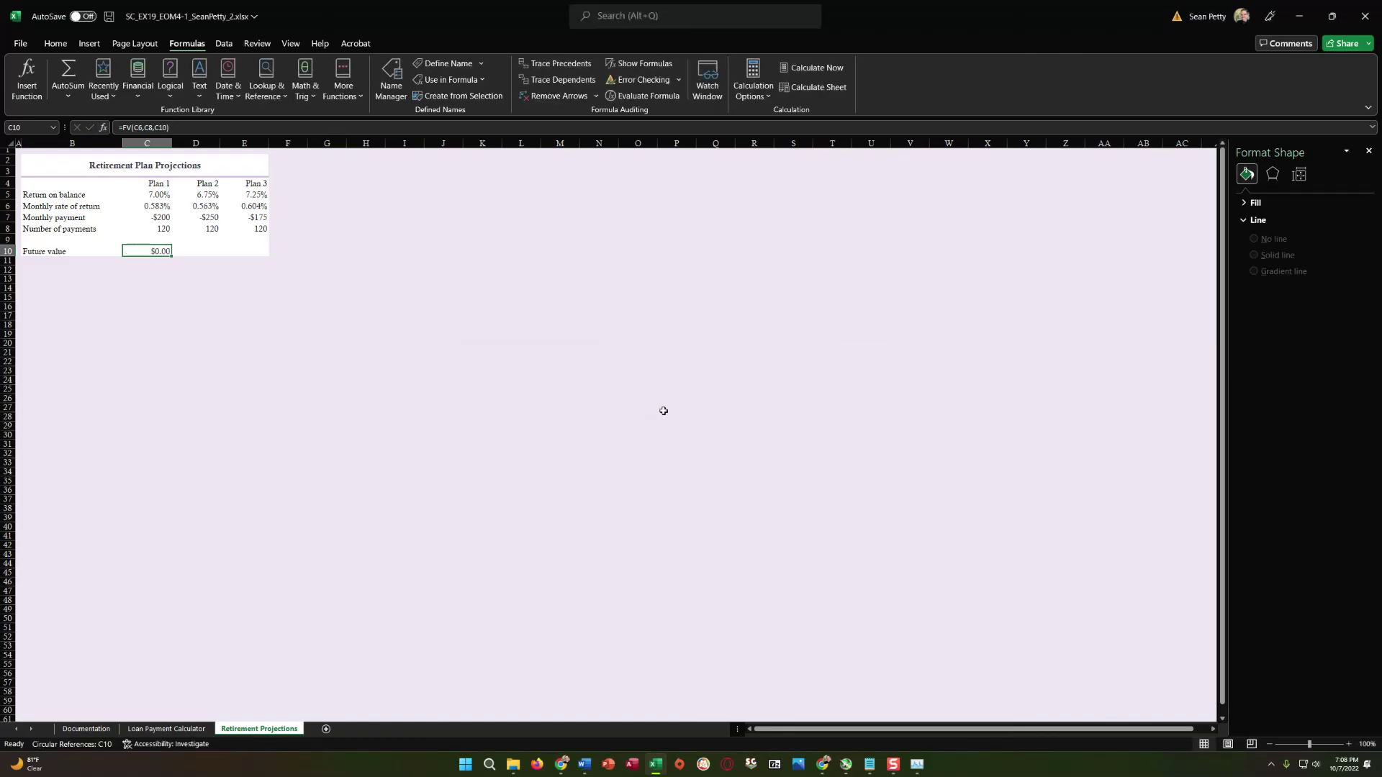
pyautogui.doubleClick(146, 251)
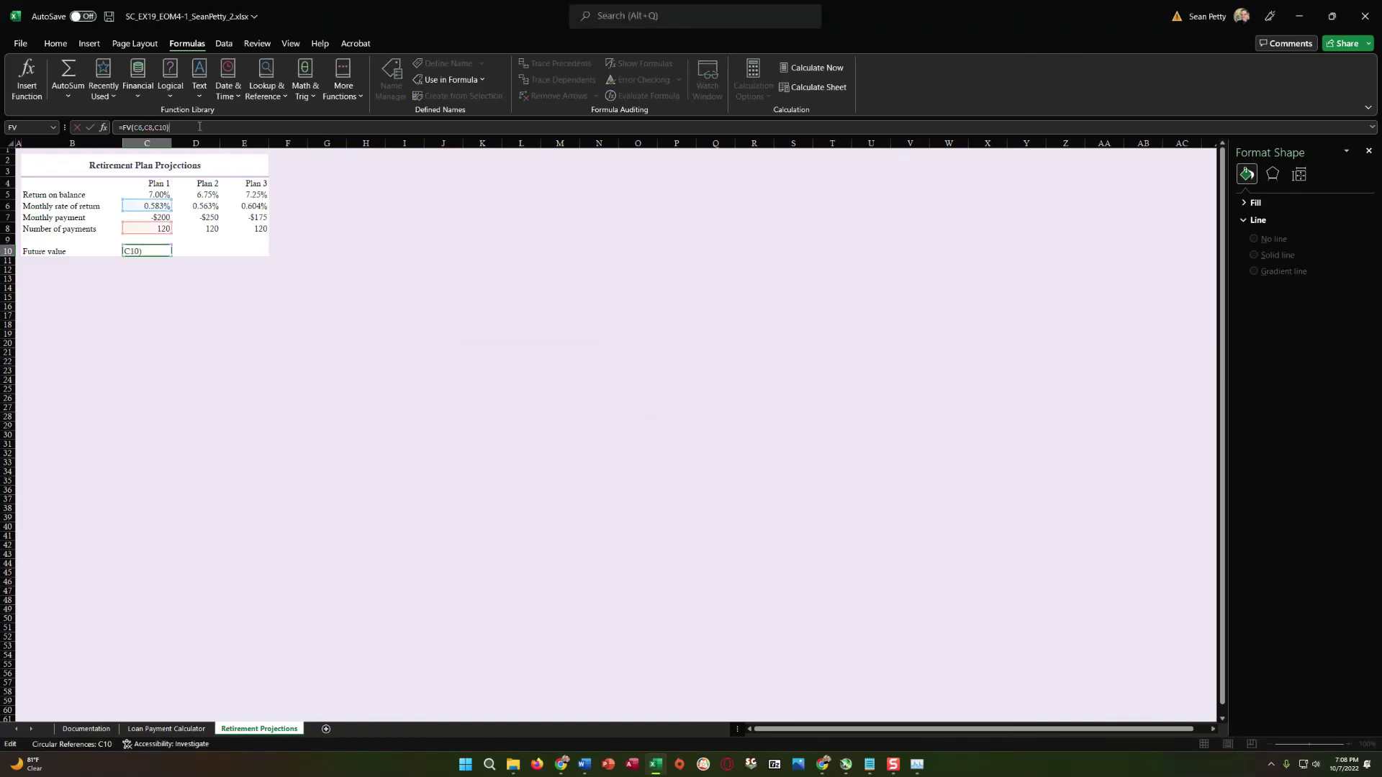
pyautogui.click(147, 288)
pyautogui.click(141, 251)
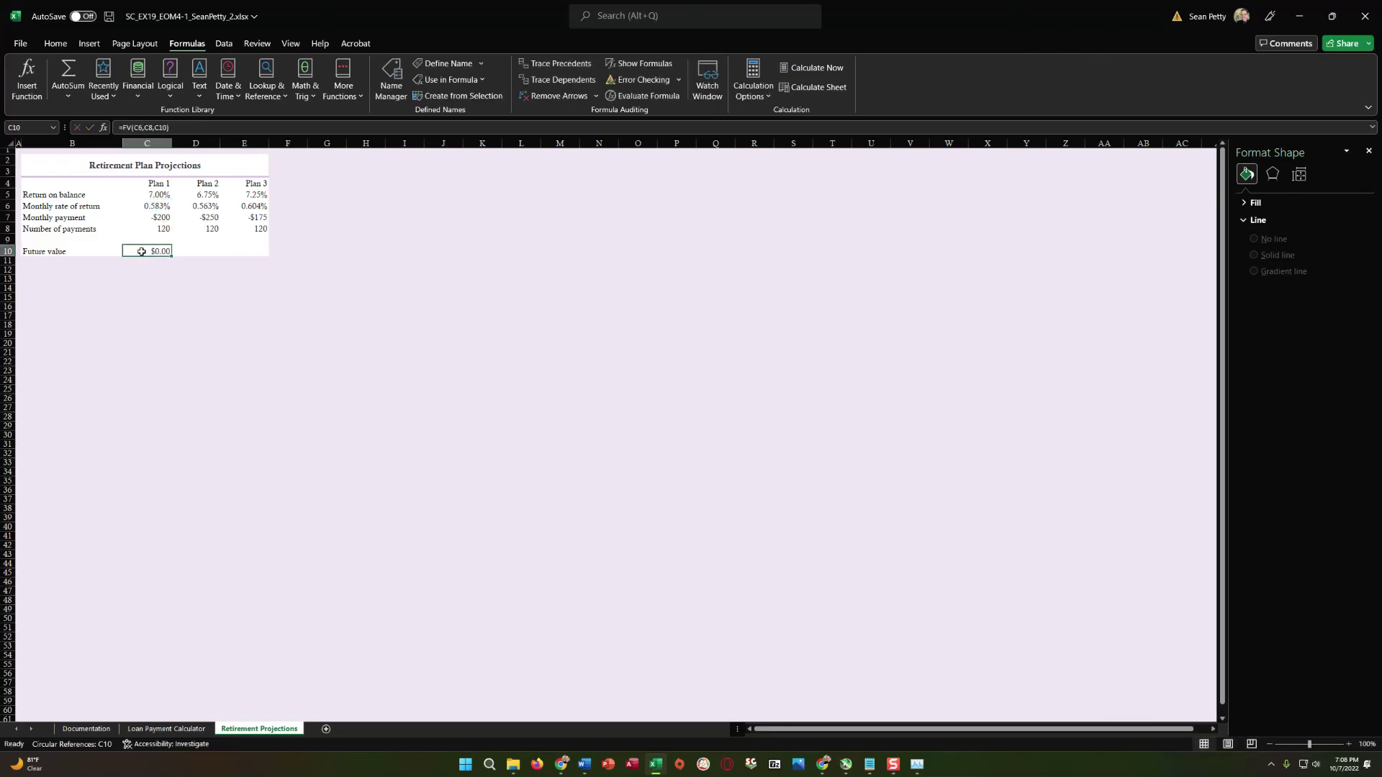
pyautogui.press('BackSpace')
pyautogui.click(142, 252)
pyautogui.click(103, 79)
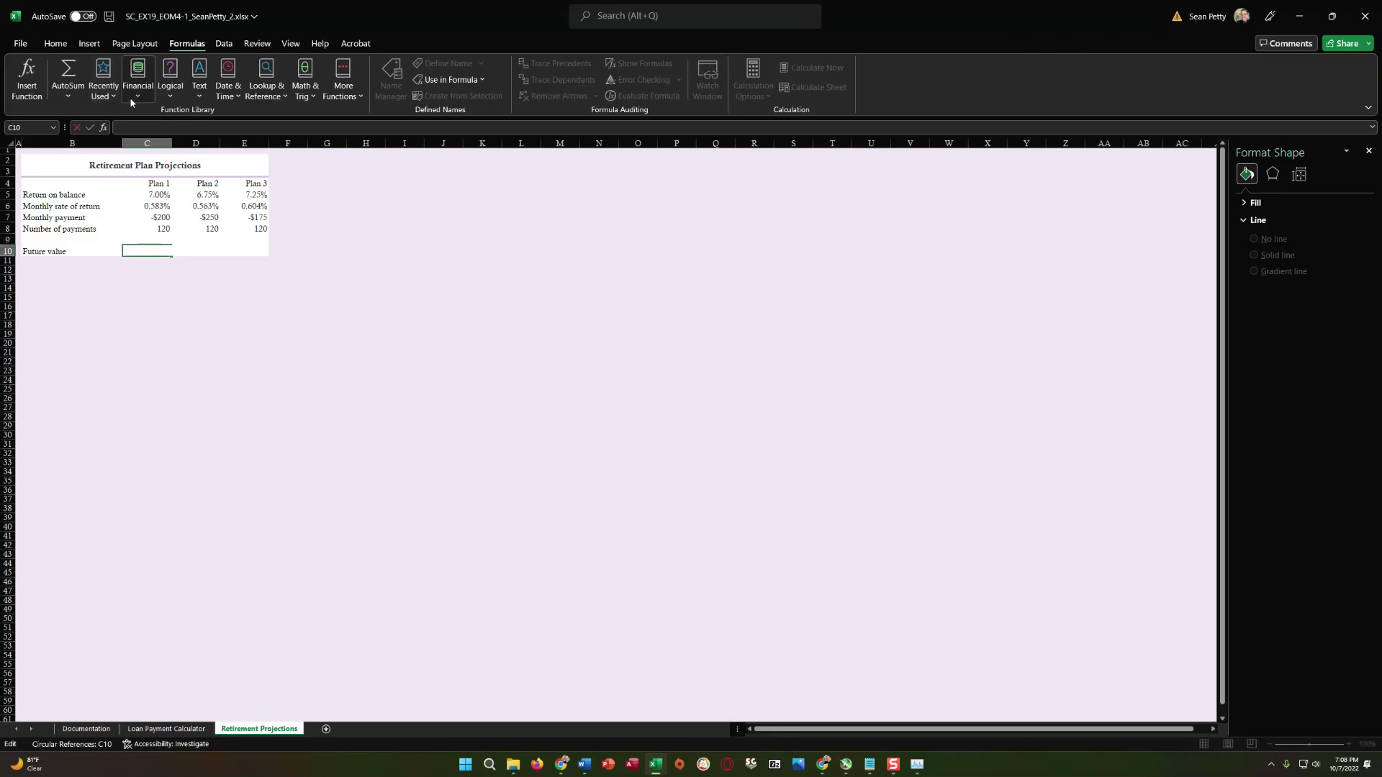
# Enter an FV formula in C10 with Rate C6, Nper C8 and Pmt C7
pyautogui.click(149, 441)
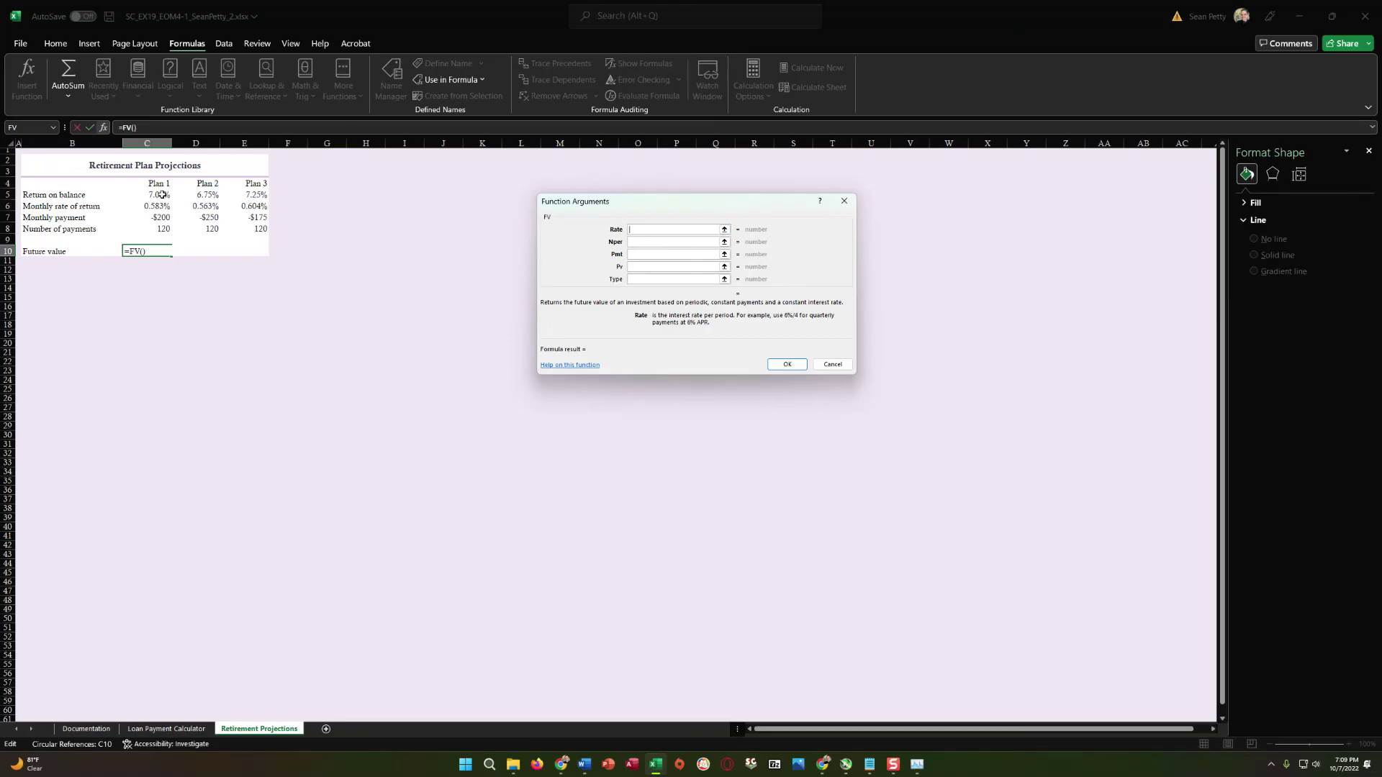
pyautogui.click(146, 208)
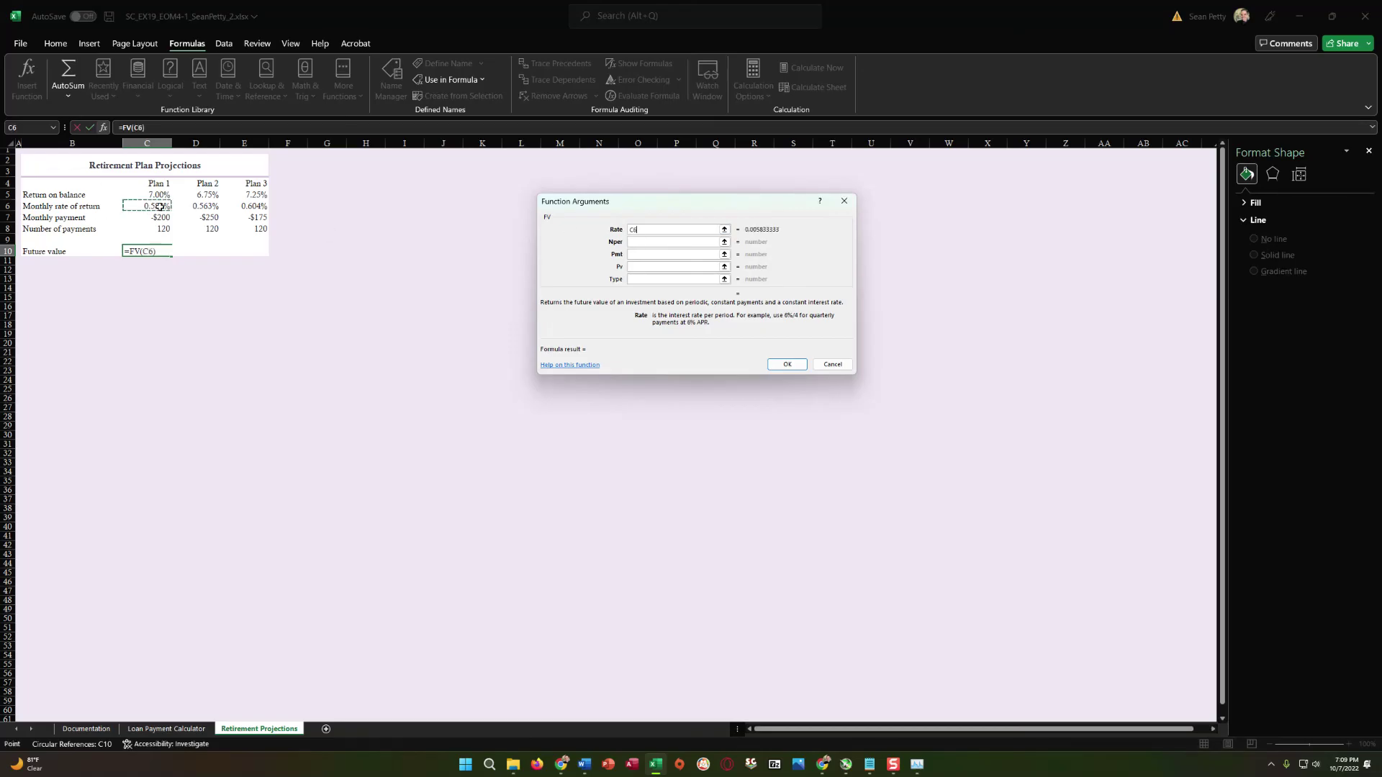
pyautogui.click(657, 242)
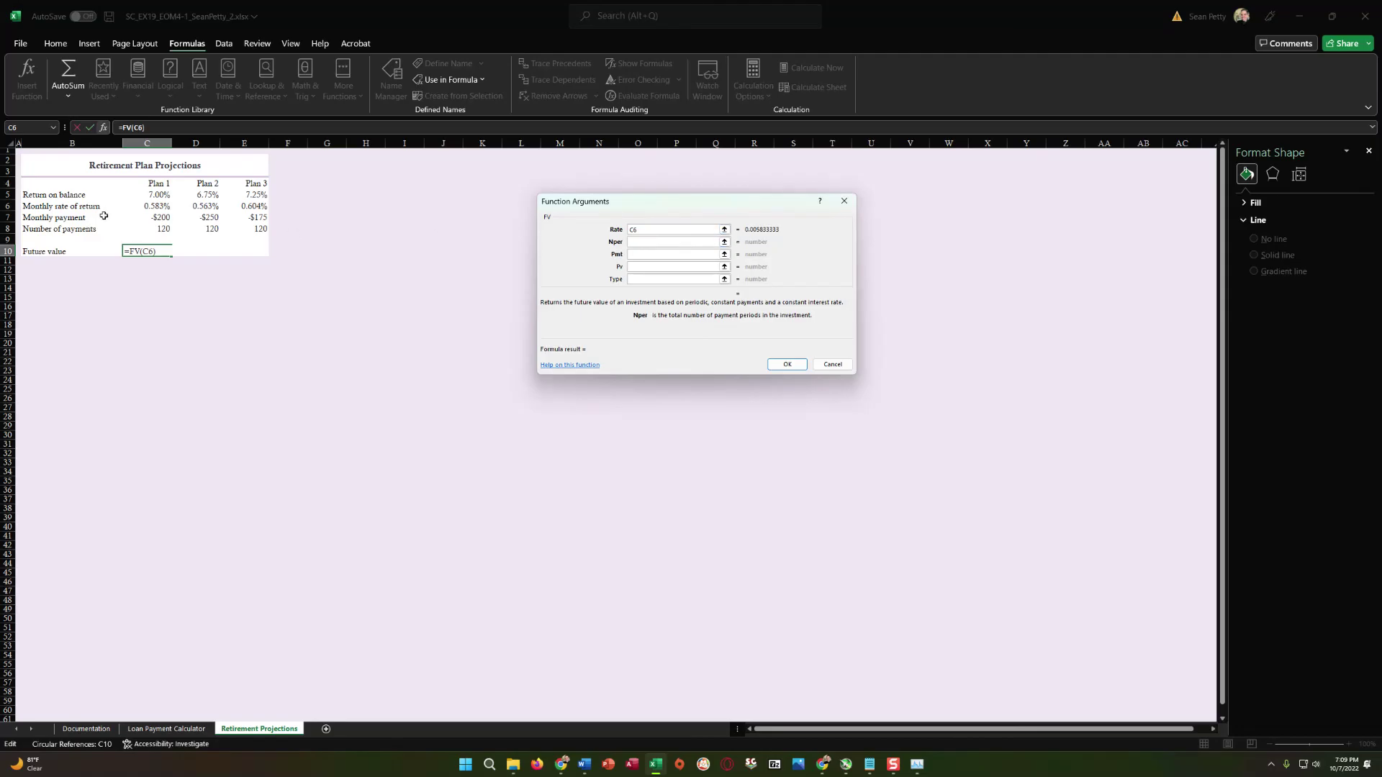
pyautogui.click(156, 227)
pyautogui.click(653, 253)
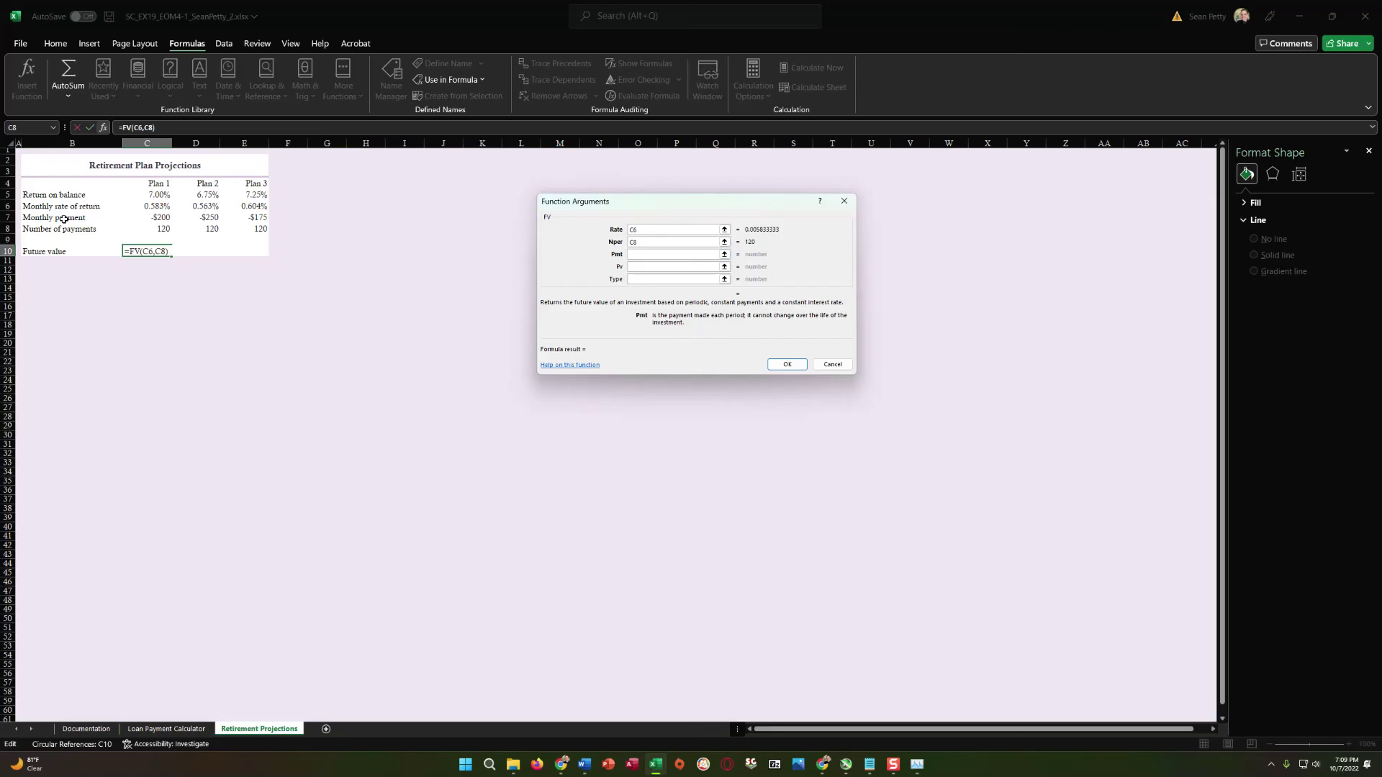
pyautogui.click(156, 218)
pyautogui.press('Return')
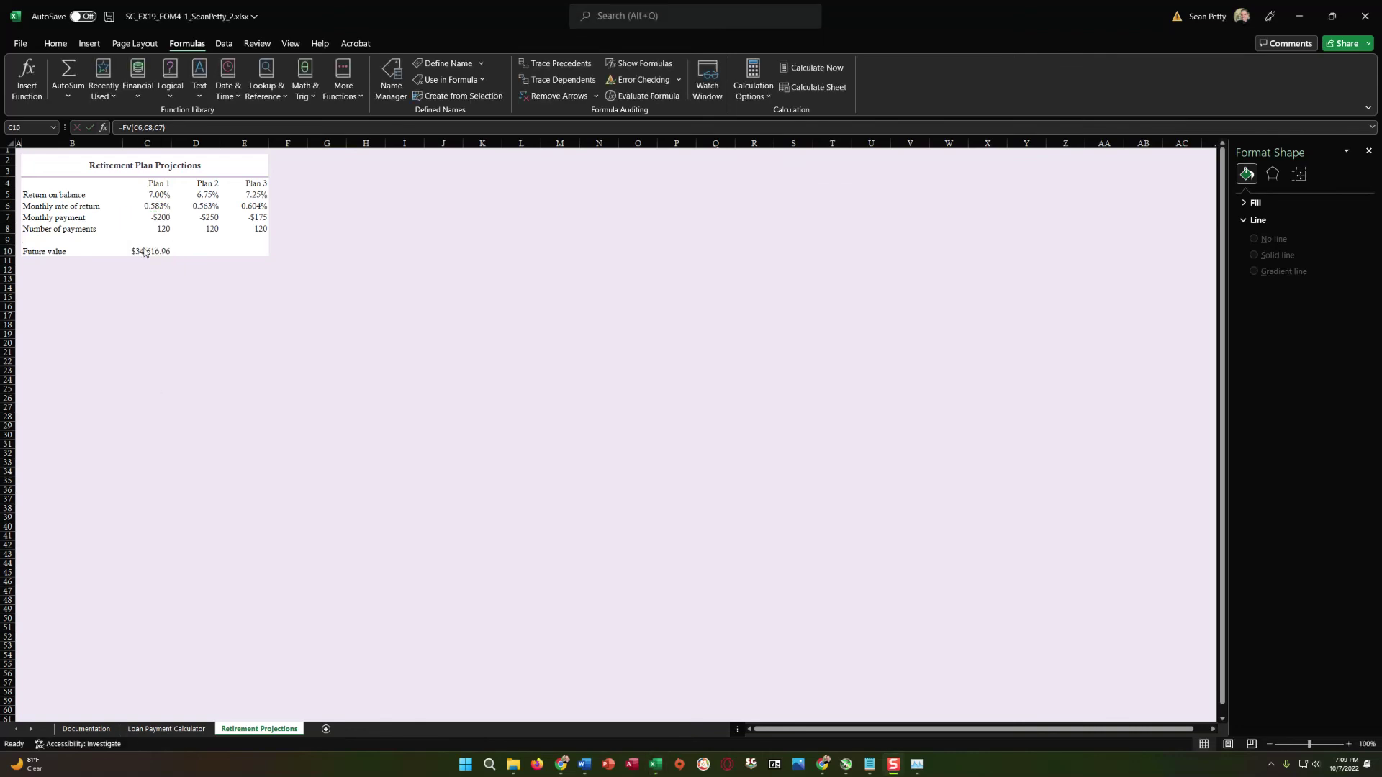
# Fill the C10 FV formula across to D10 and E10 and check the three results
pyautogui.click(158, 254)
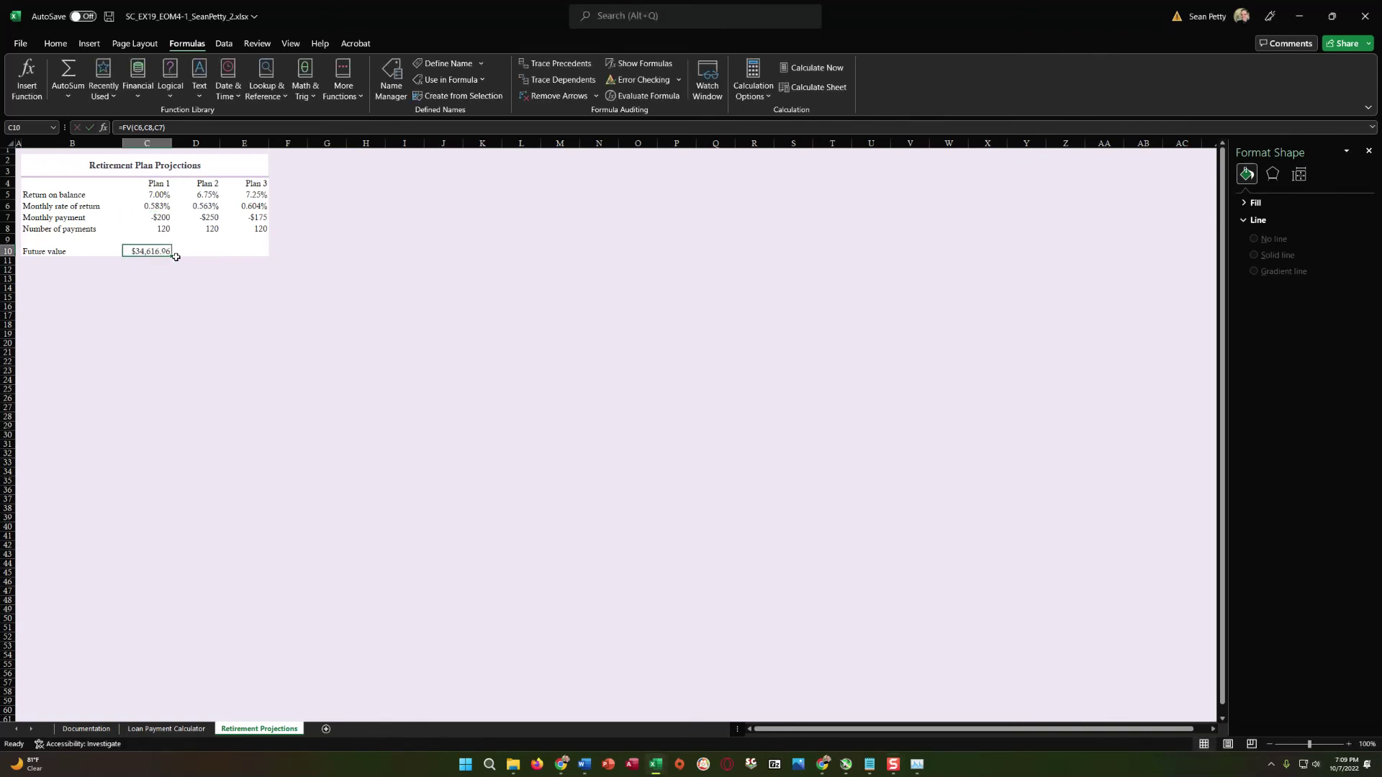
pyautogui.moveTo(171, 256); pyautogui.dragTo(208, 260)
pyautogui.moveTo(264, 256); pyautogui.dragTo(262, 257)
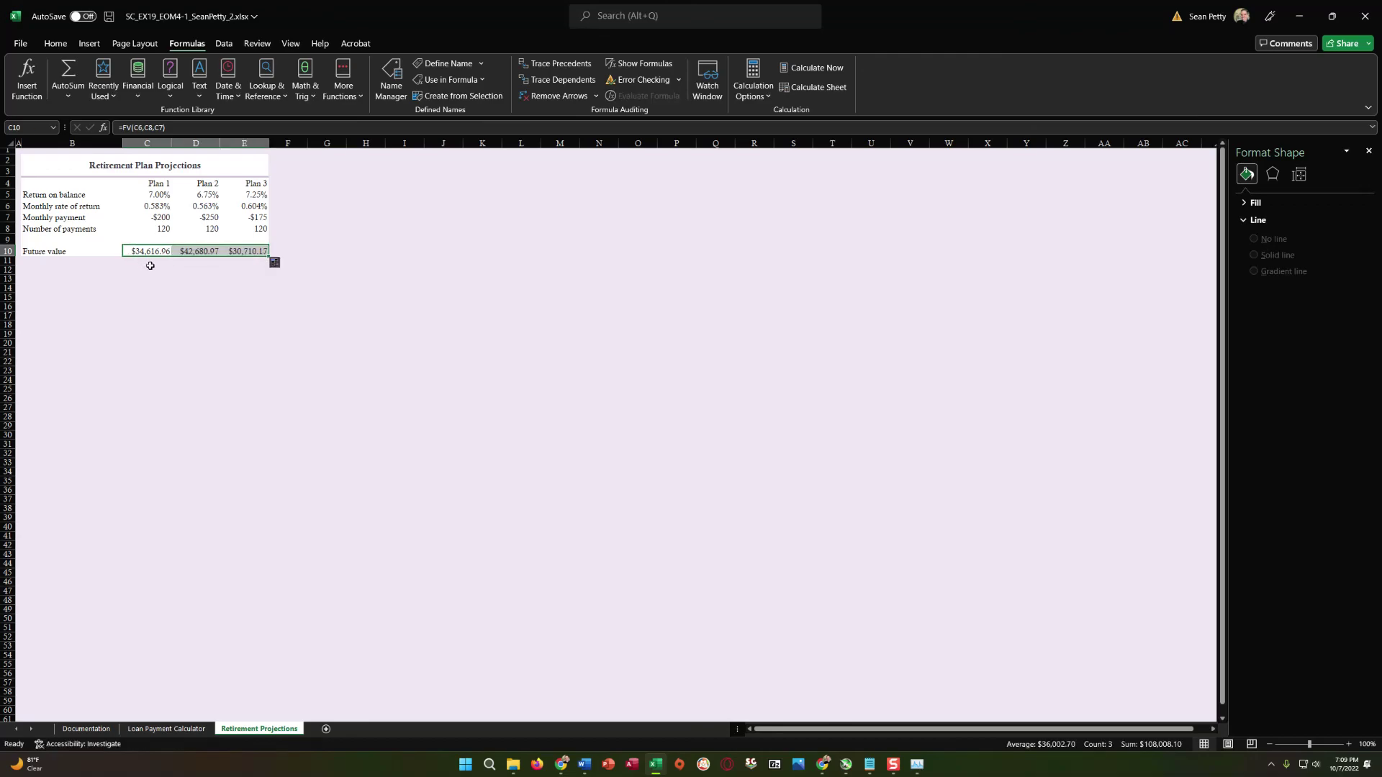
pyautogui.click(146, 255)
pyautogui.click(199, 256)
pyautogui.click(234, 252)
pyautogui.click(164, 250)
pyautogui.click(199, 252)
pyautogui.click(238, 253)
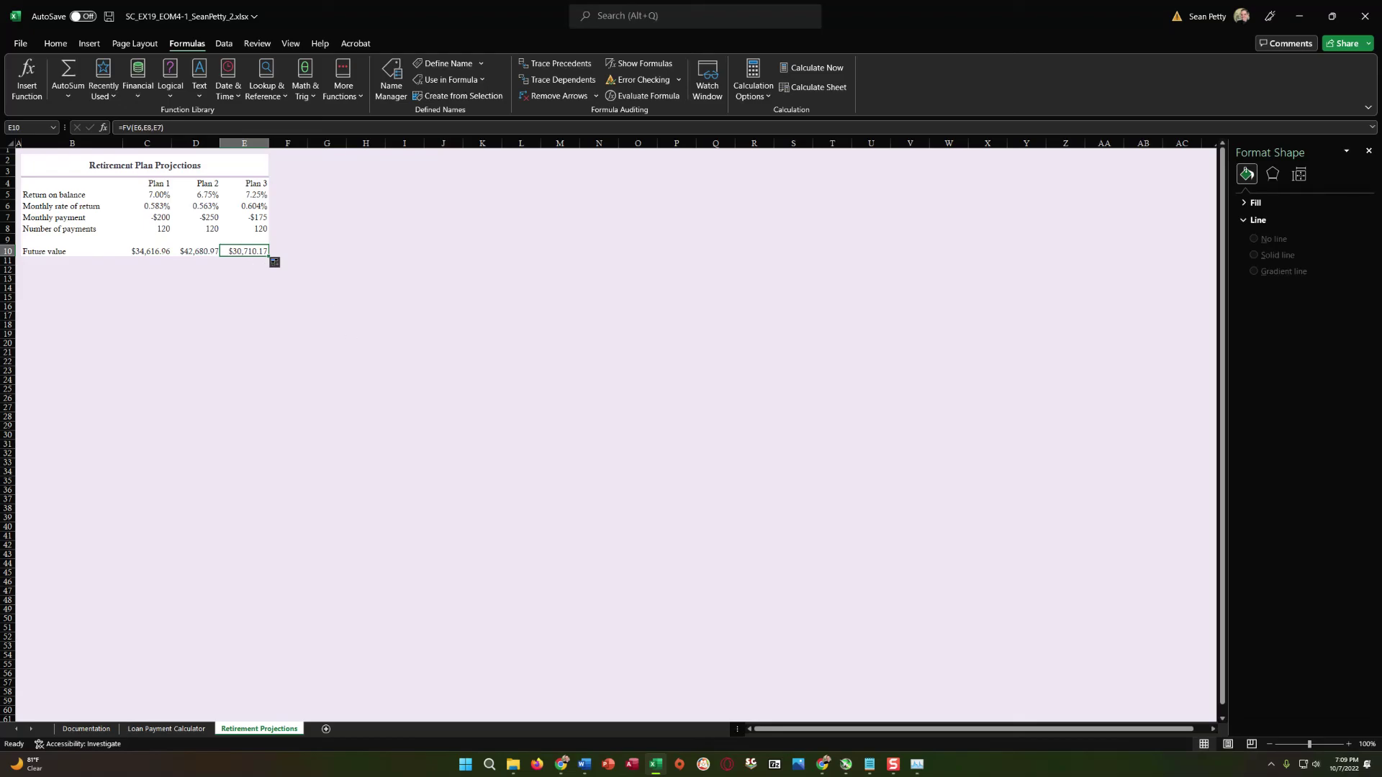
# Flip through the Retirement Projections and Documentation sheets, ending on Loan Payment Calculator
pyautogui.click(165, 728)
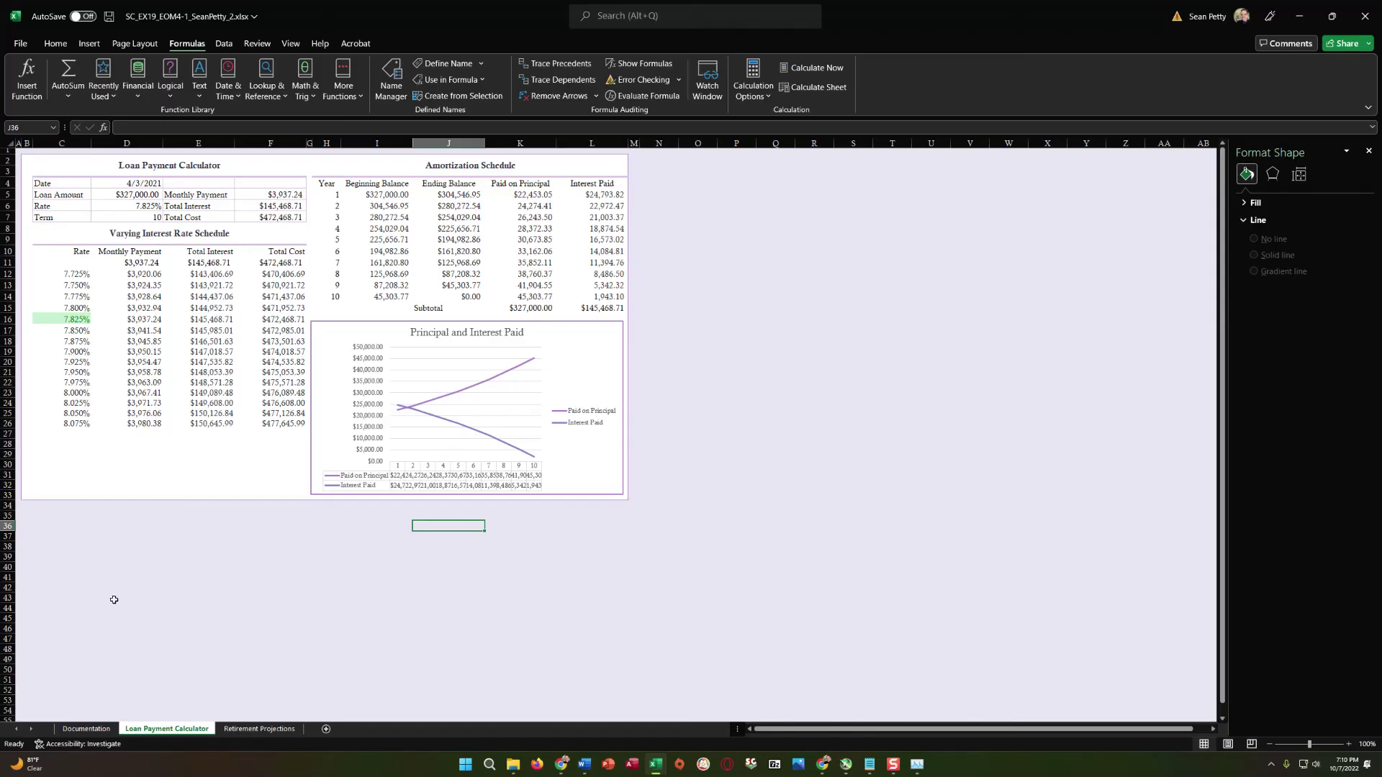
pyautogui.click(260, 728)
pyautogui.click(177, 729)
pyautogui.click(87, 729)
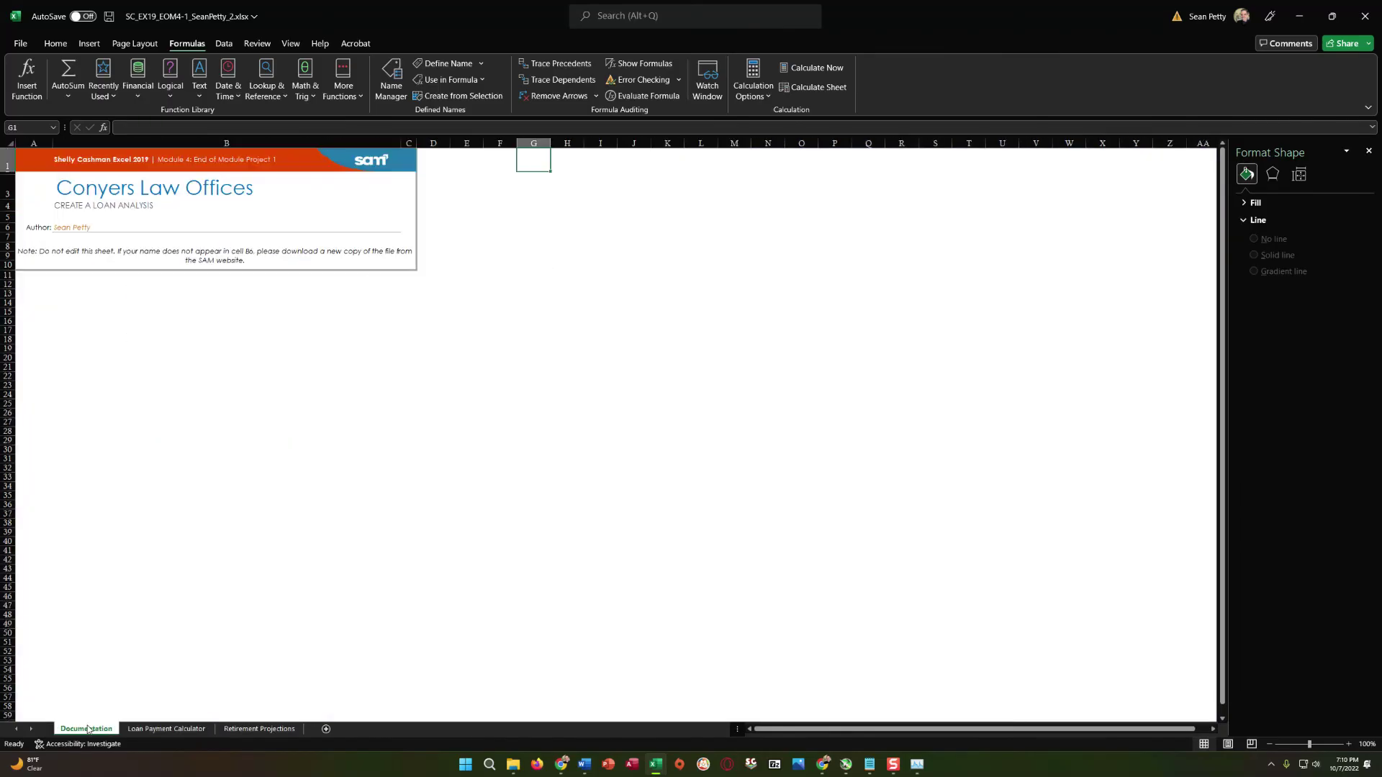
pyautogui.click(172, 730)
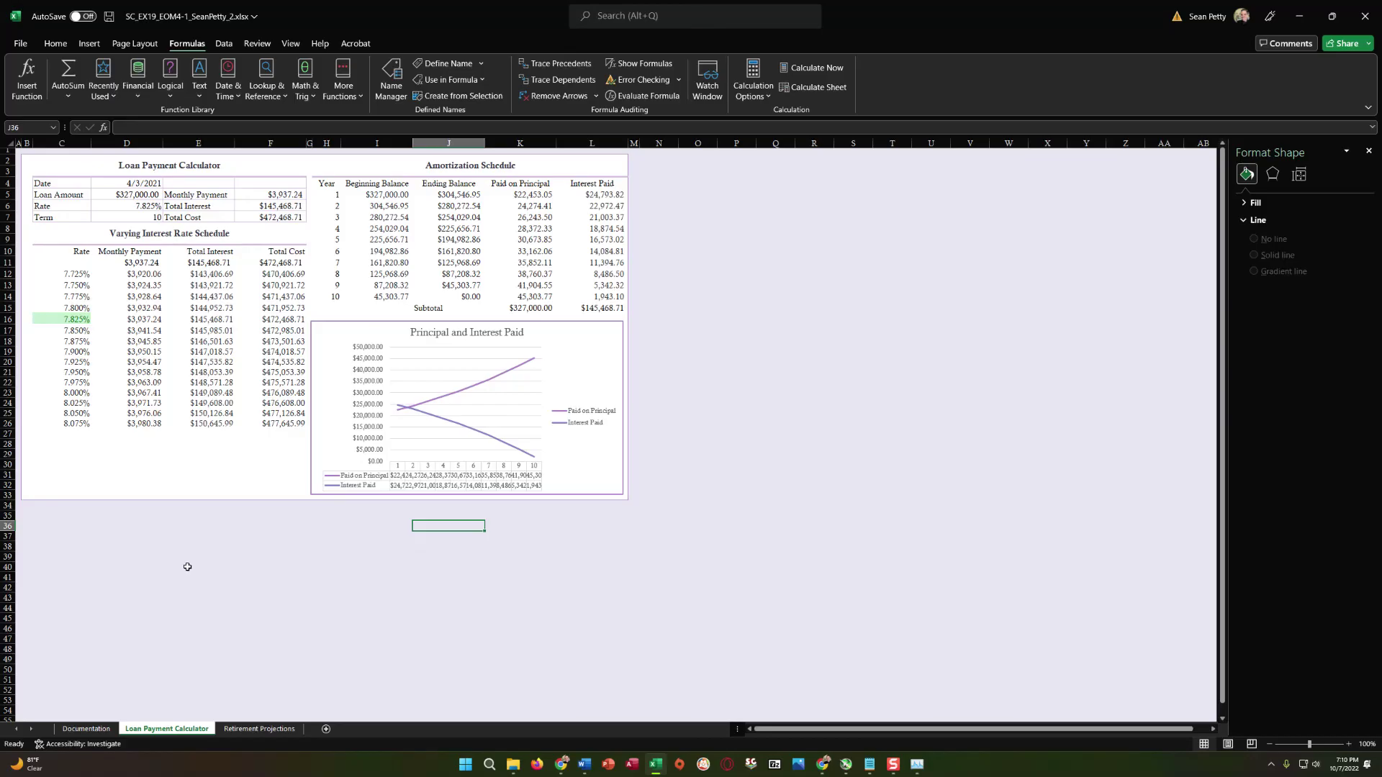
pyautogui.scroll(-1, 200, 558)
pyautogui.scroll(1, 216, 554)
pyautogui.click(259, 729)
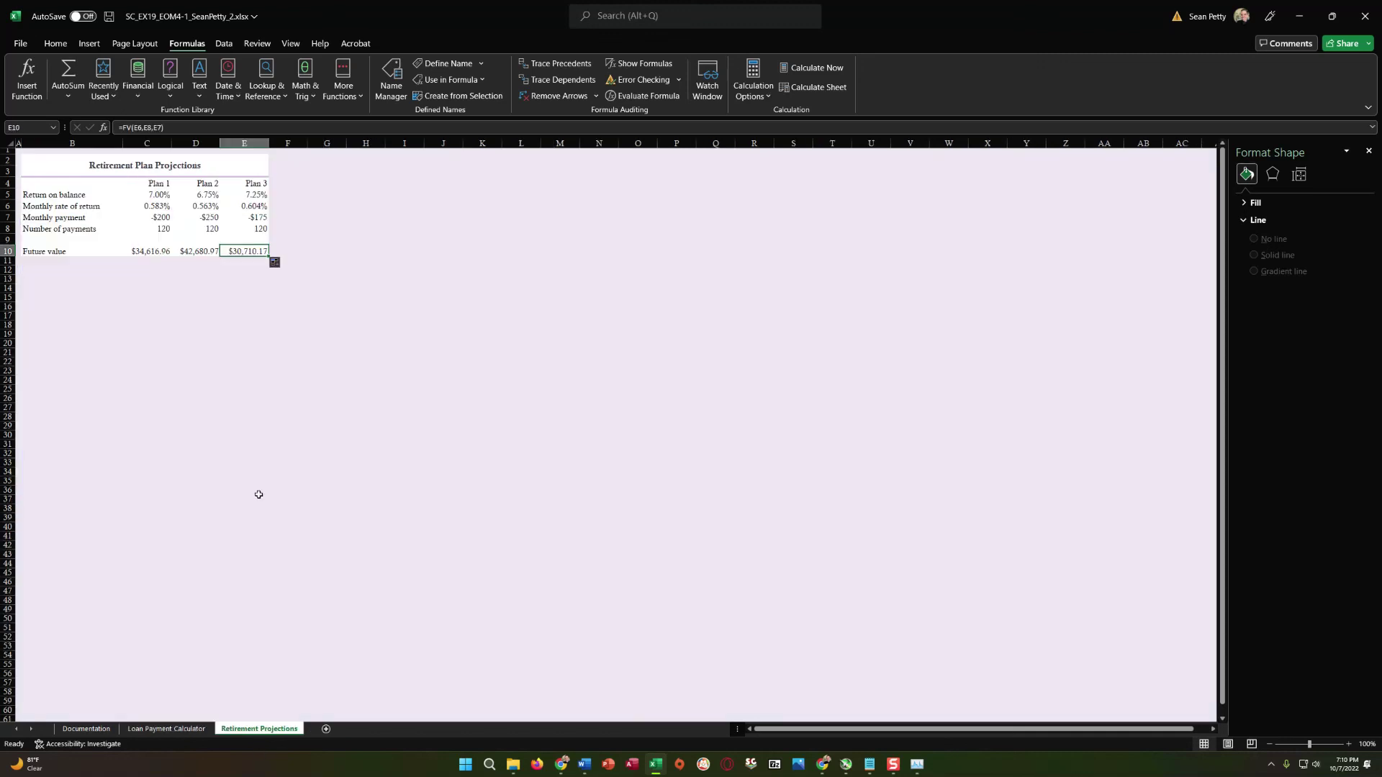
pyautogui.click(166, 729)
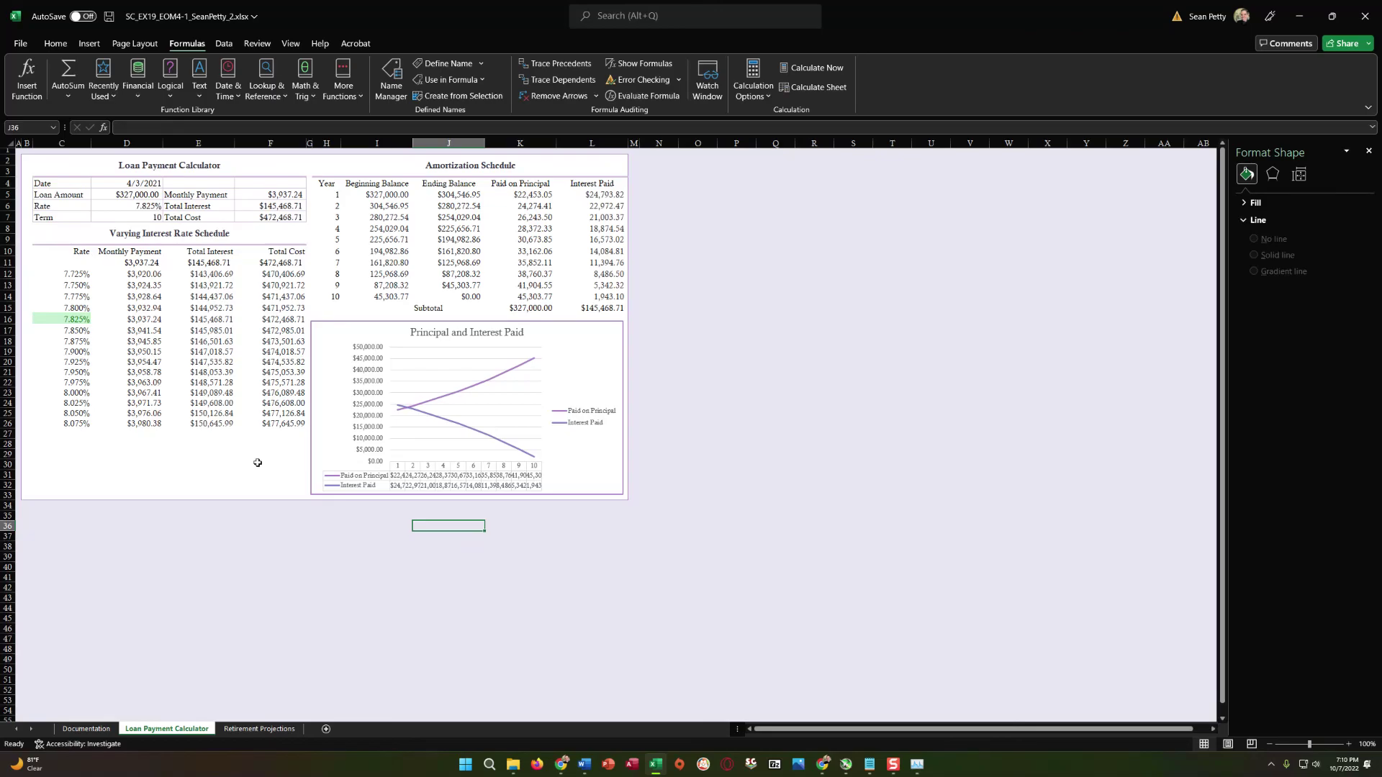